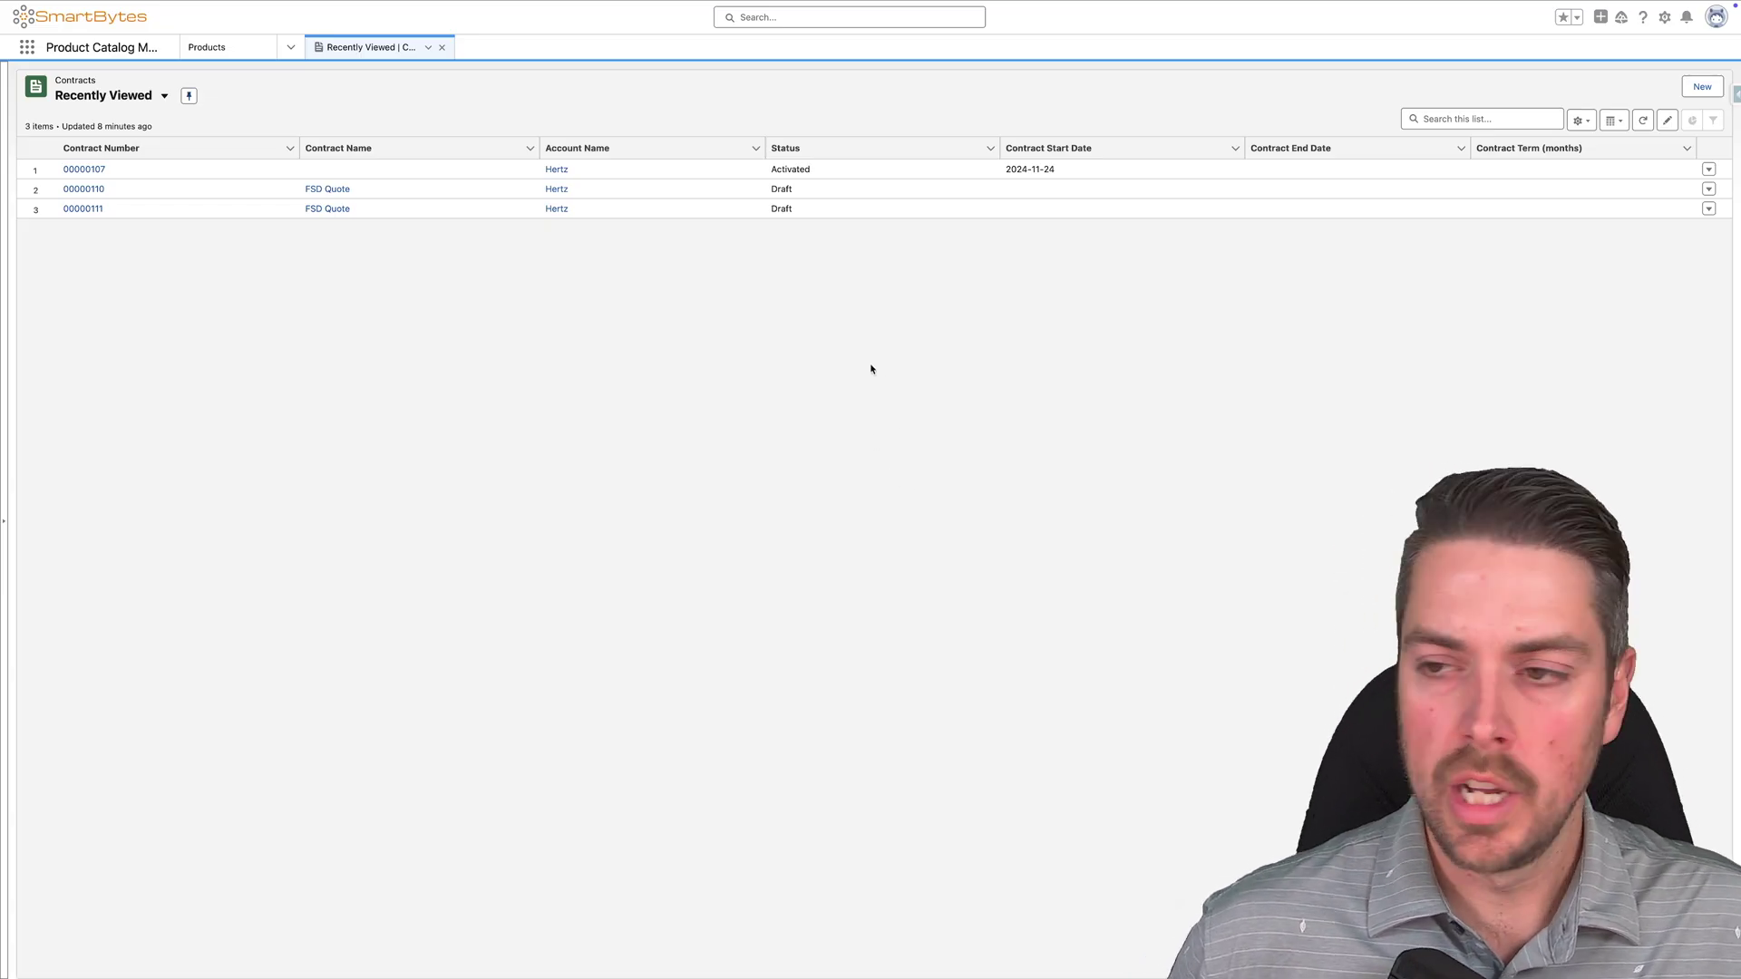
# Start a new Contract Lifecycle Management contract for the Hertz account with a start date of 2024-11-01
pyautogui.click(1702, 86)
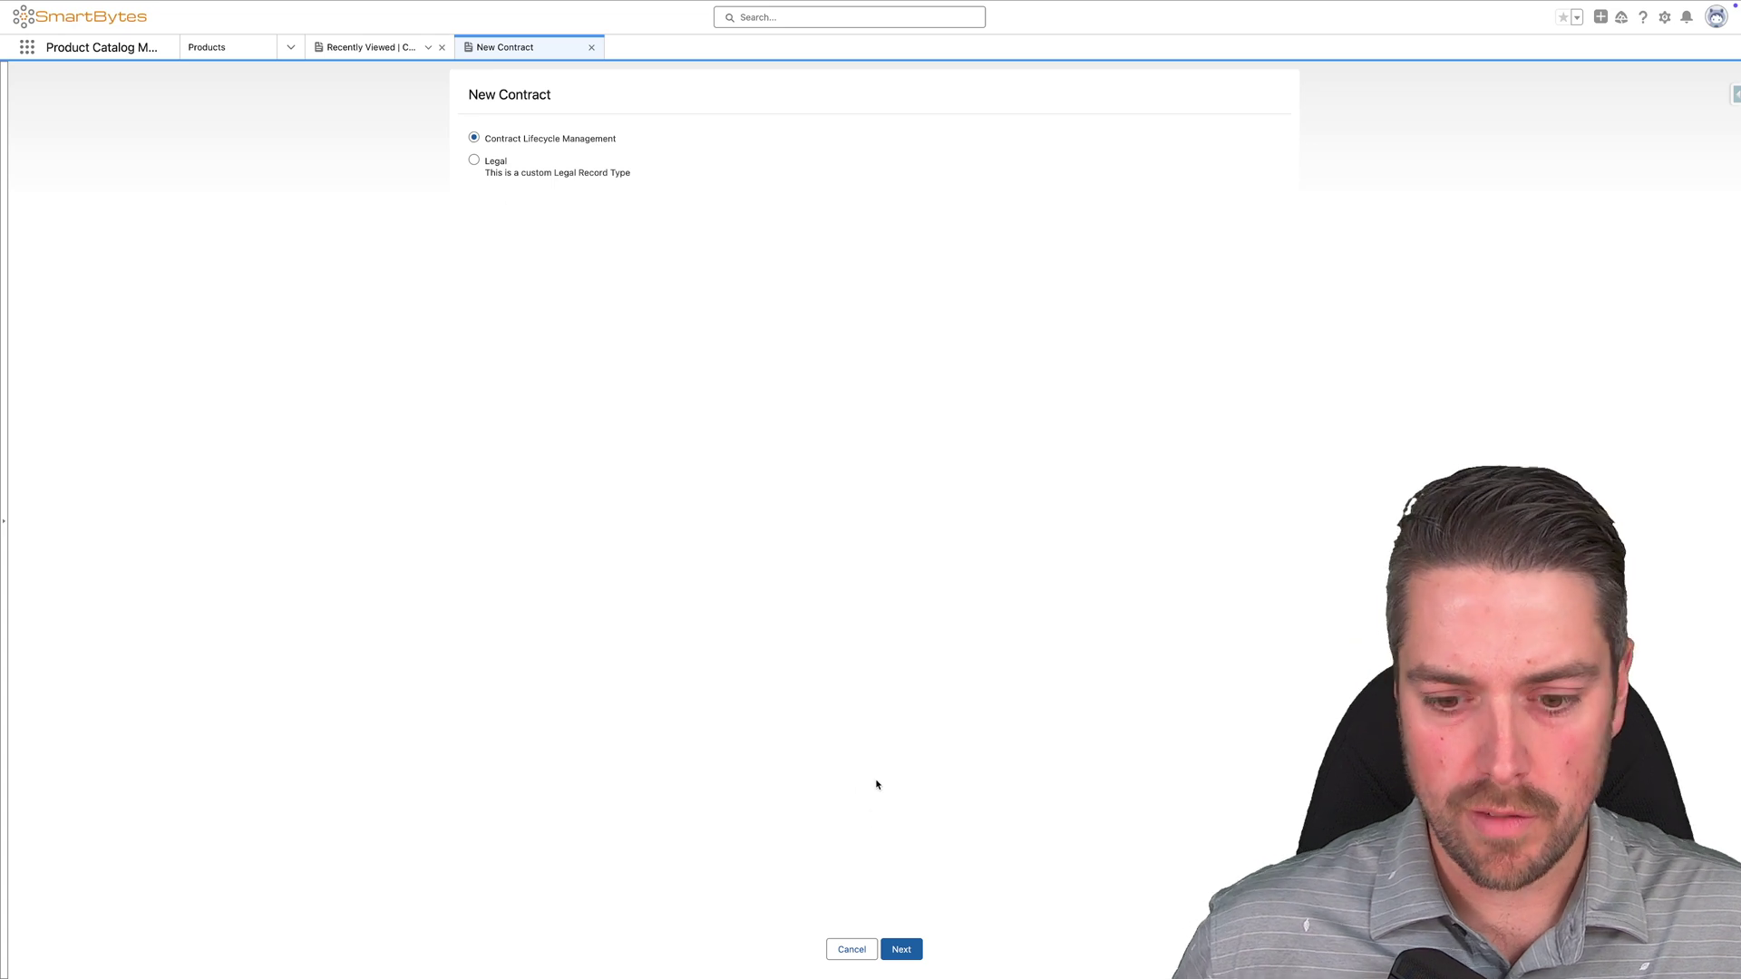
pyautogui.click(901, 948)
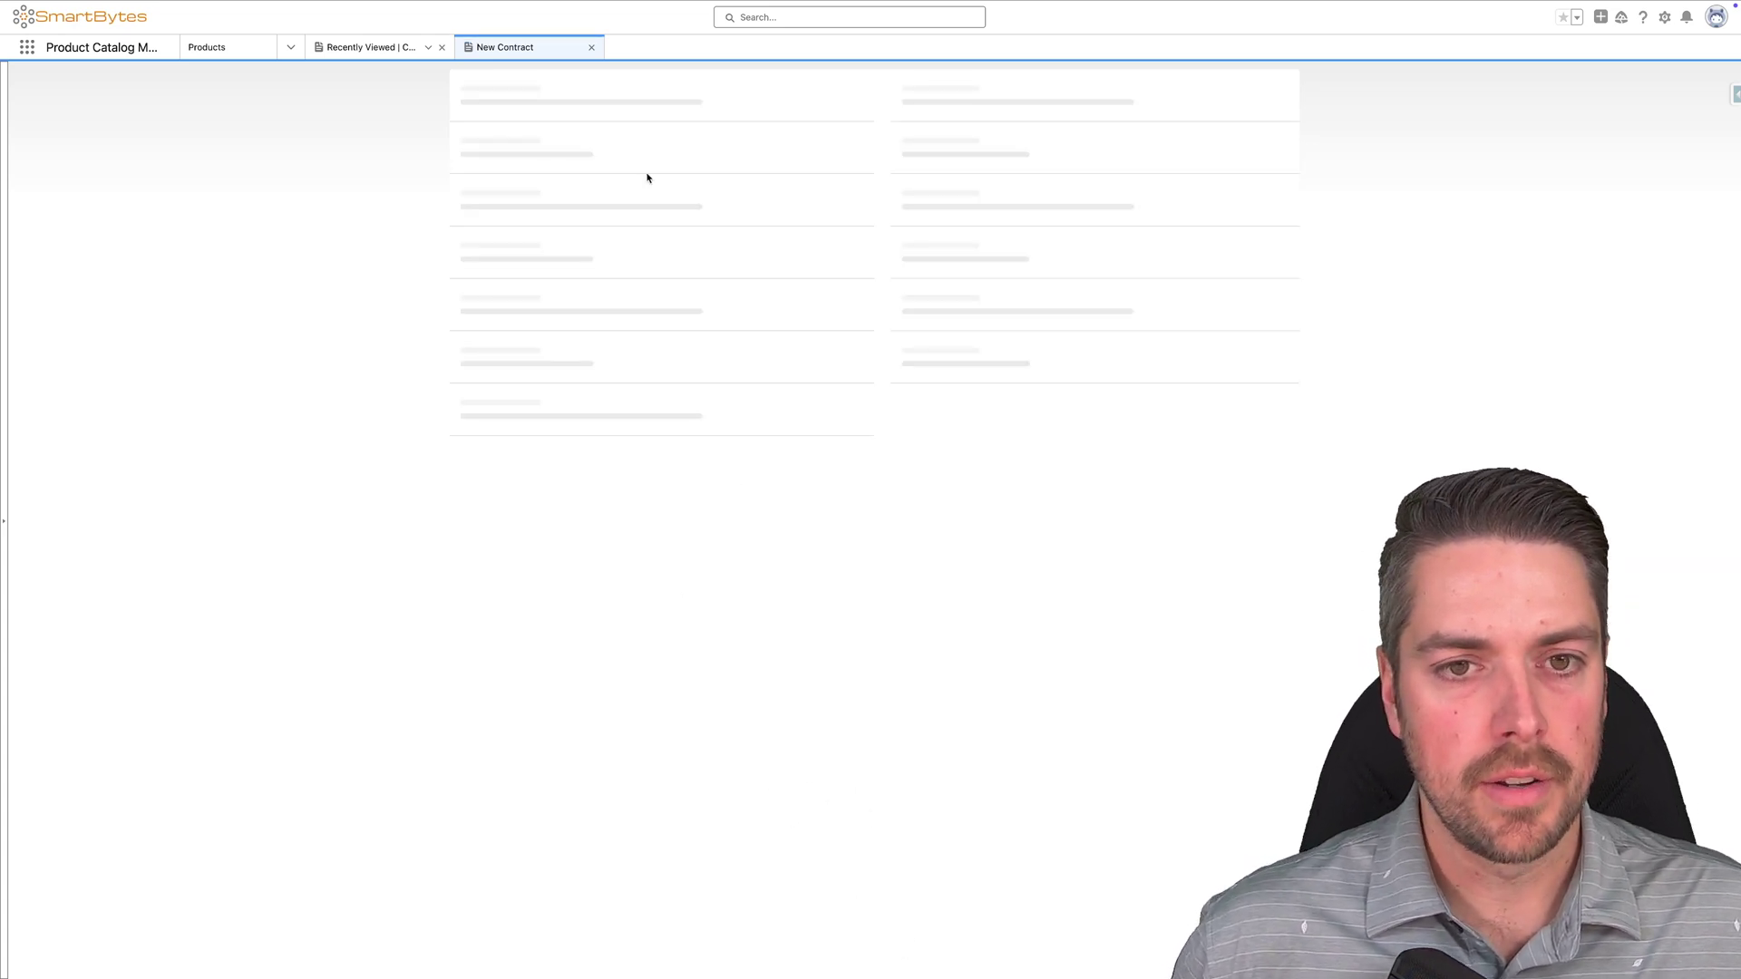
pyautogui.click(670, 249)
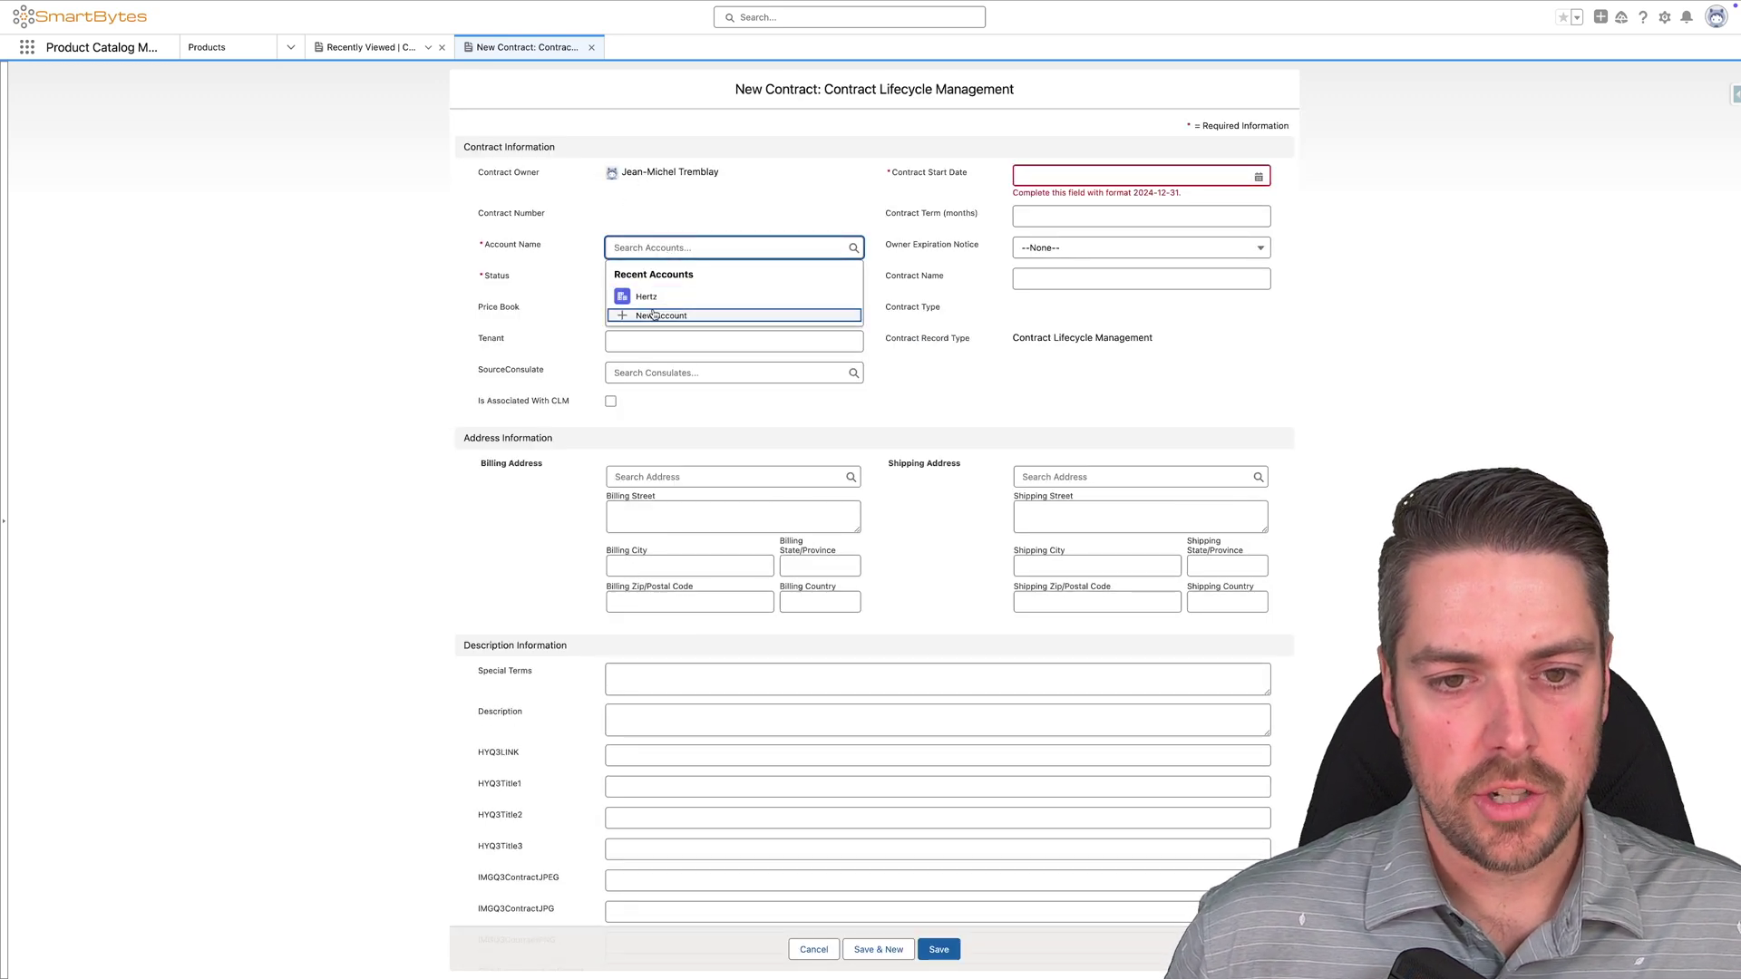
pyautogui.click(644, 297)
pyautogui.click(1033, 176)
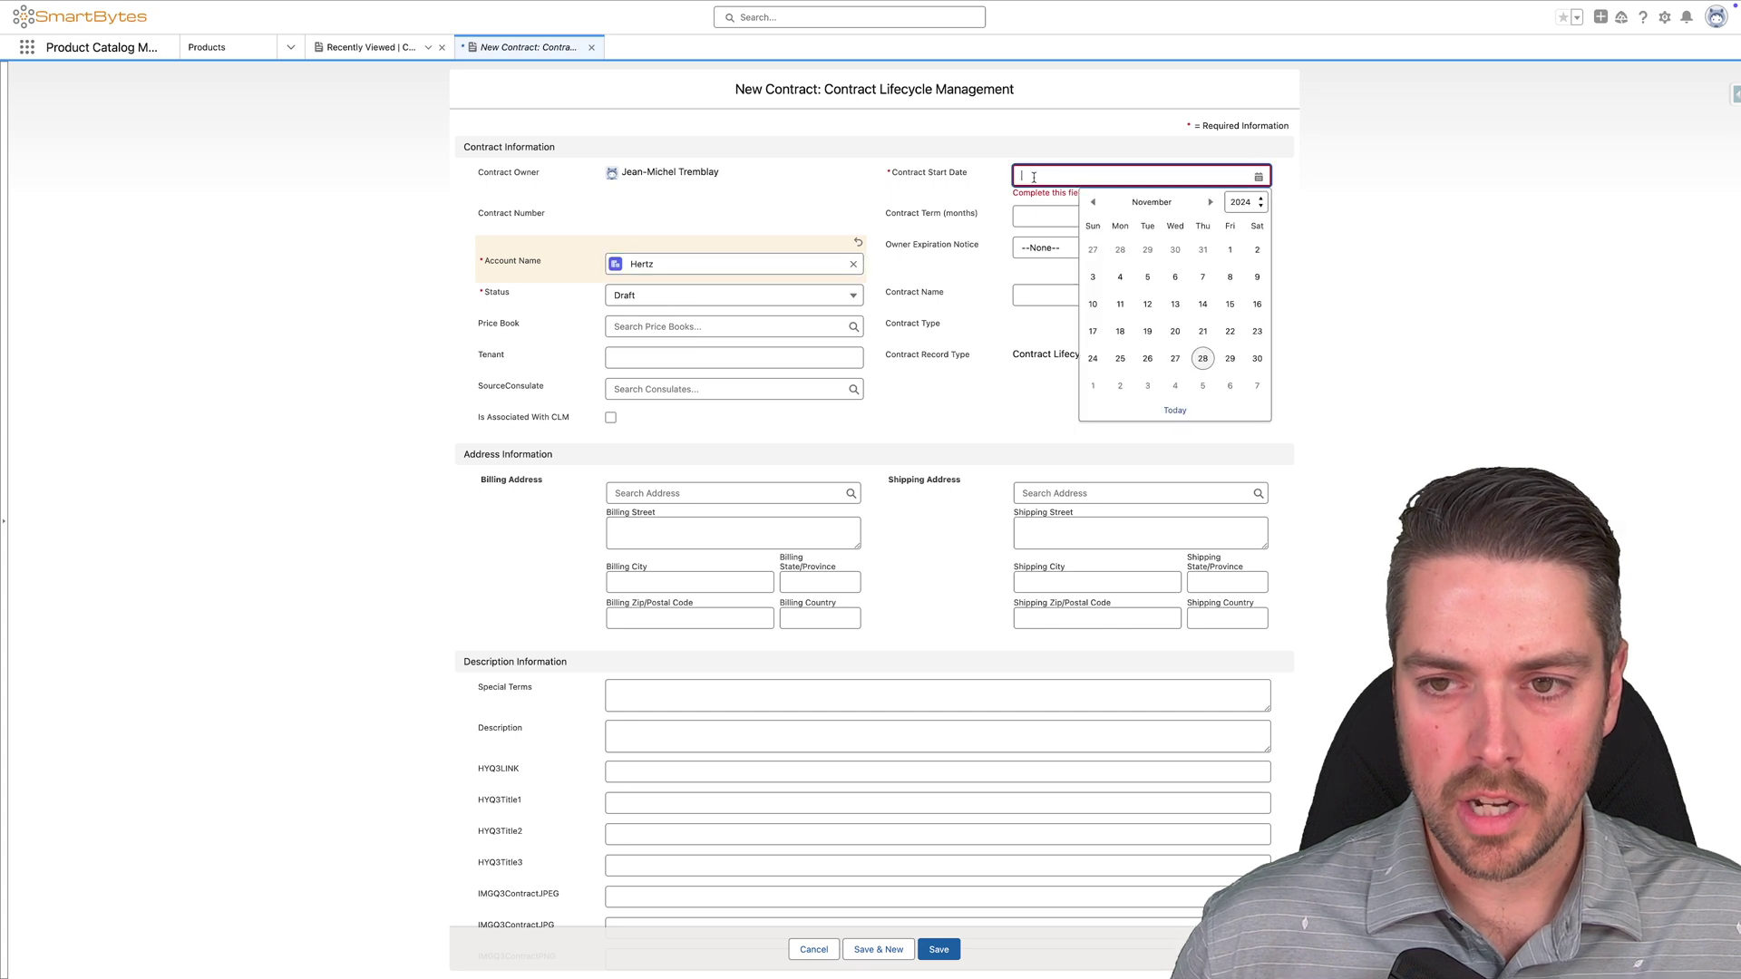
pyautogui.click(1227, 253)
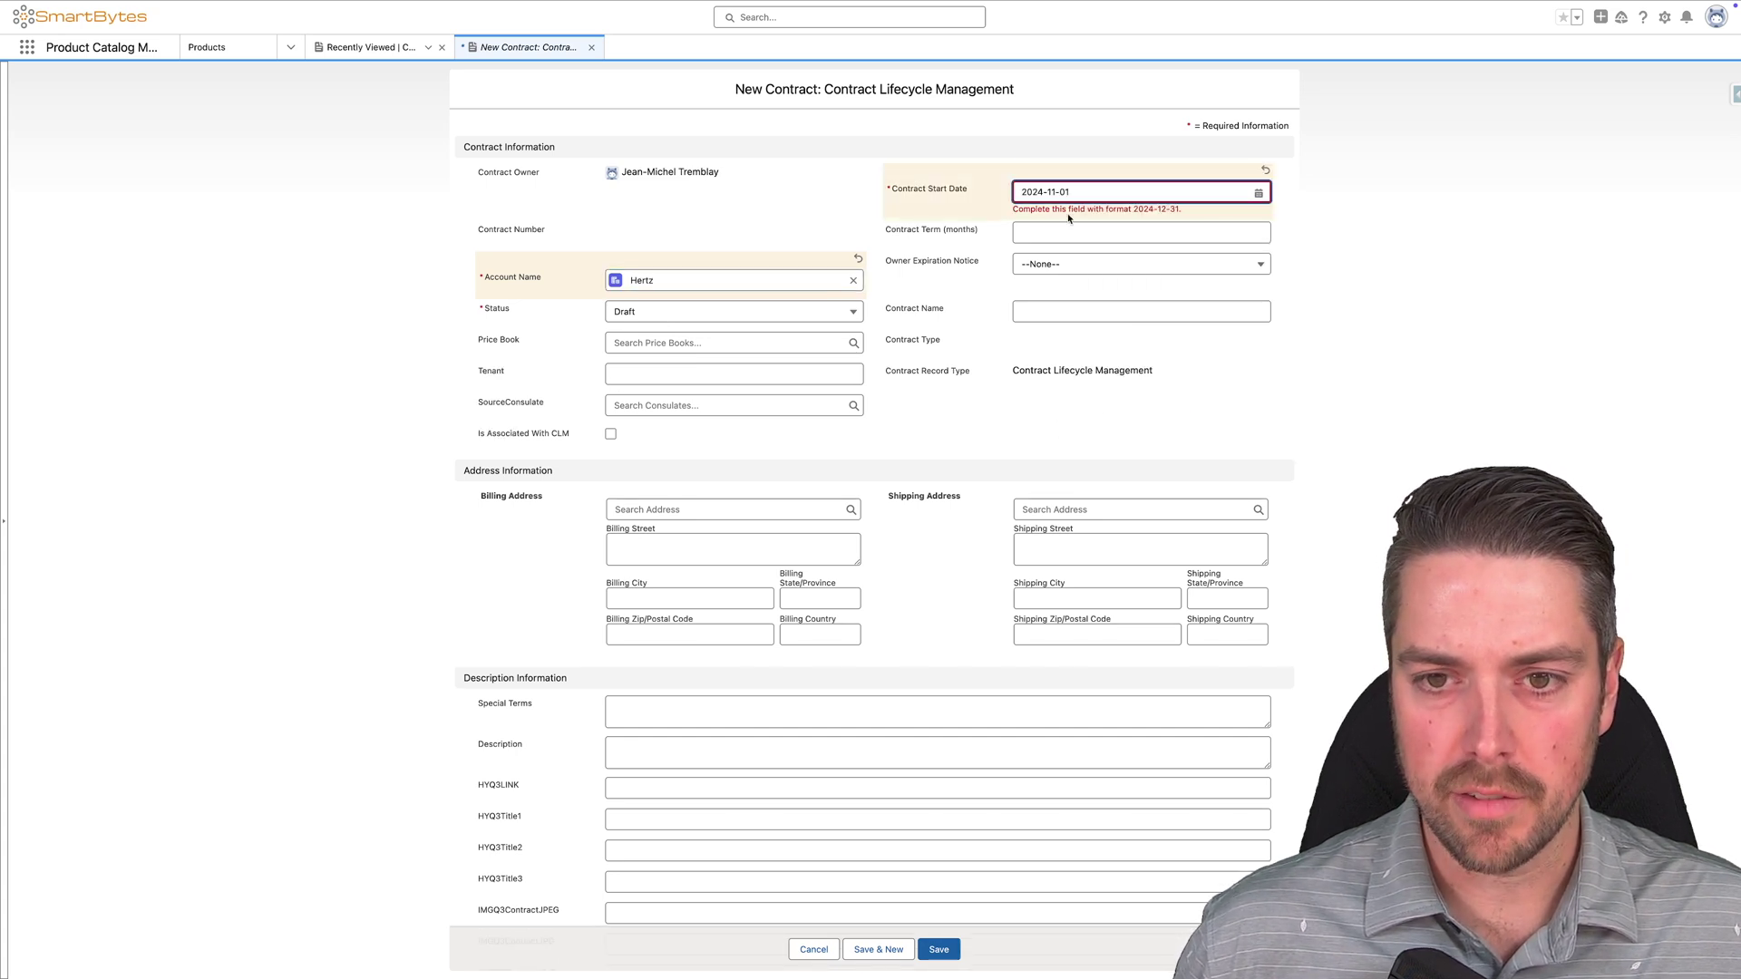
# Set the contract term to 12 months, assign the Standard Price Book, and save the contract
pyautogui.click(1048, 230)
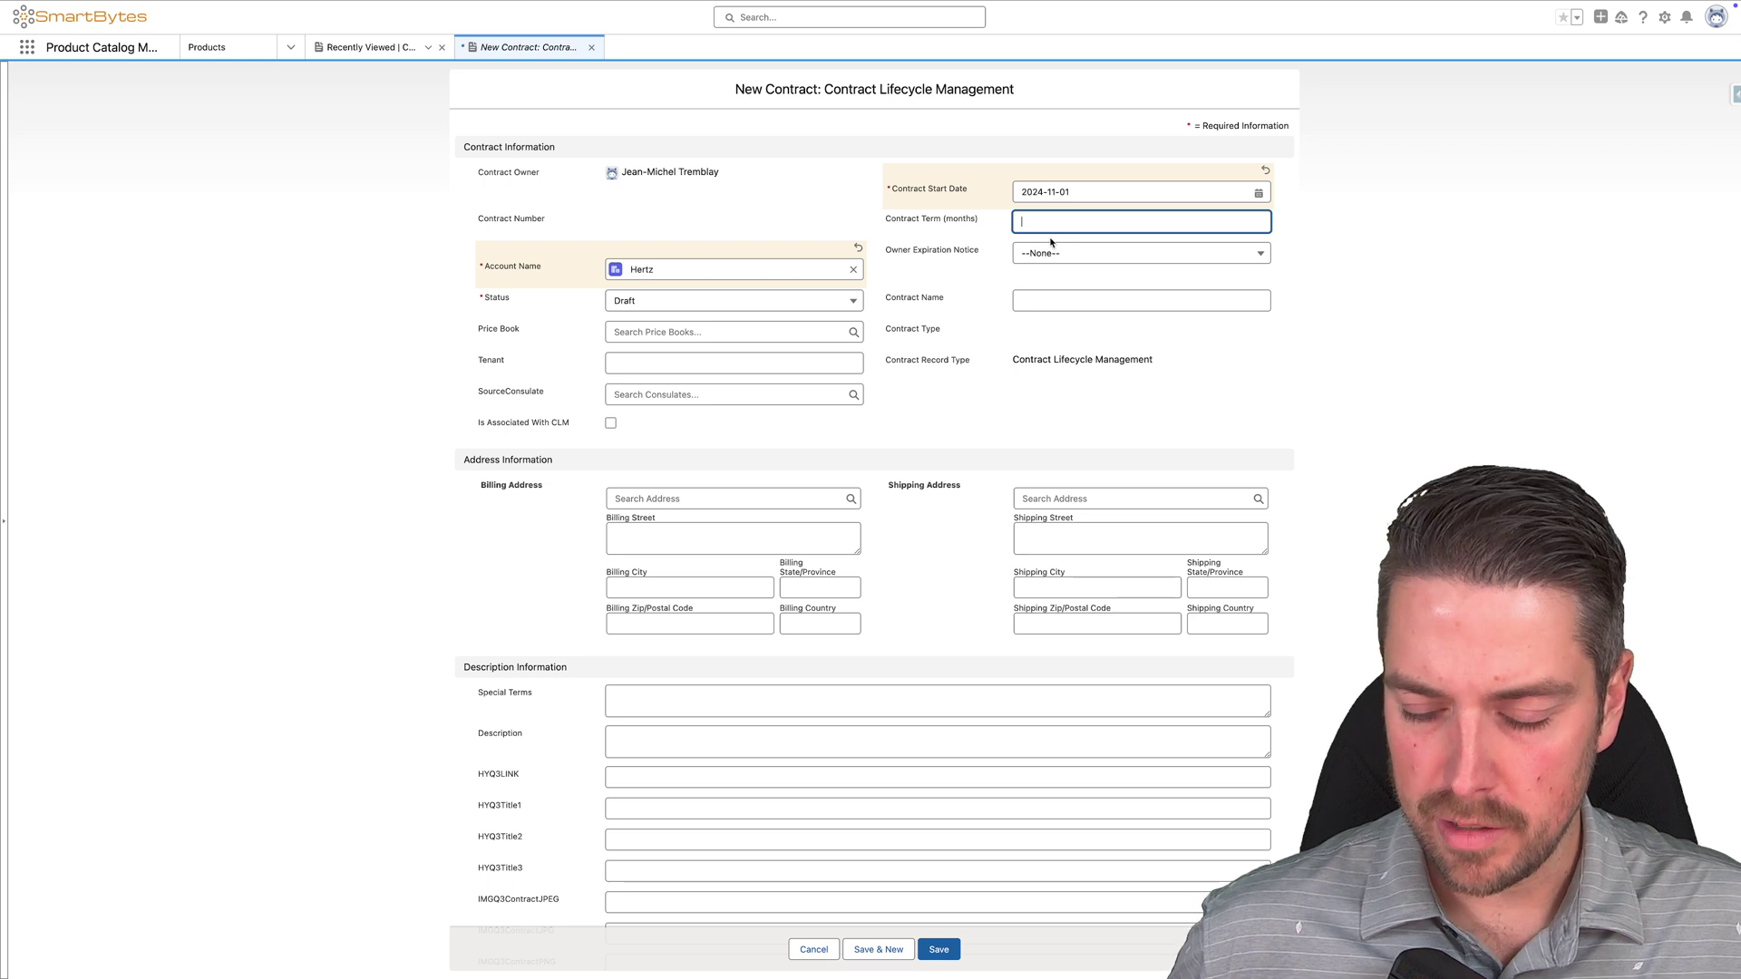
pyautogui.write('12')
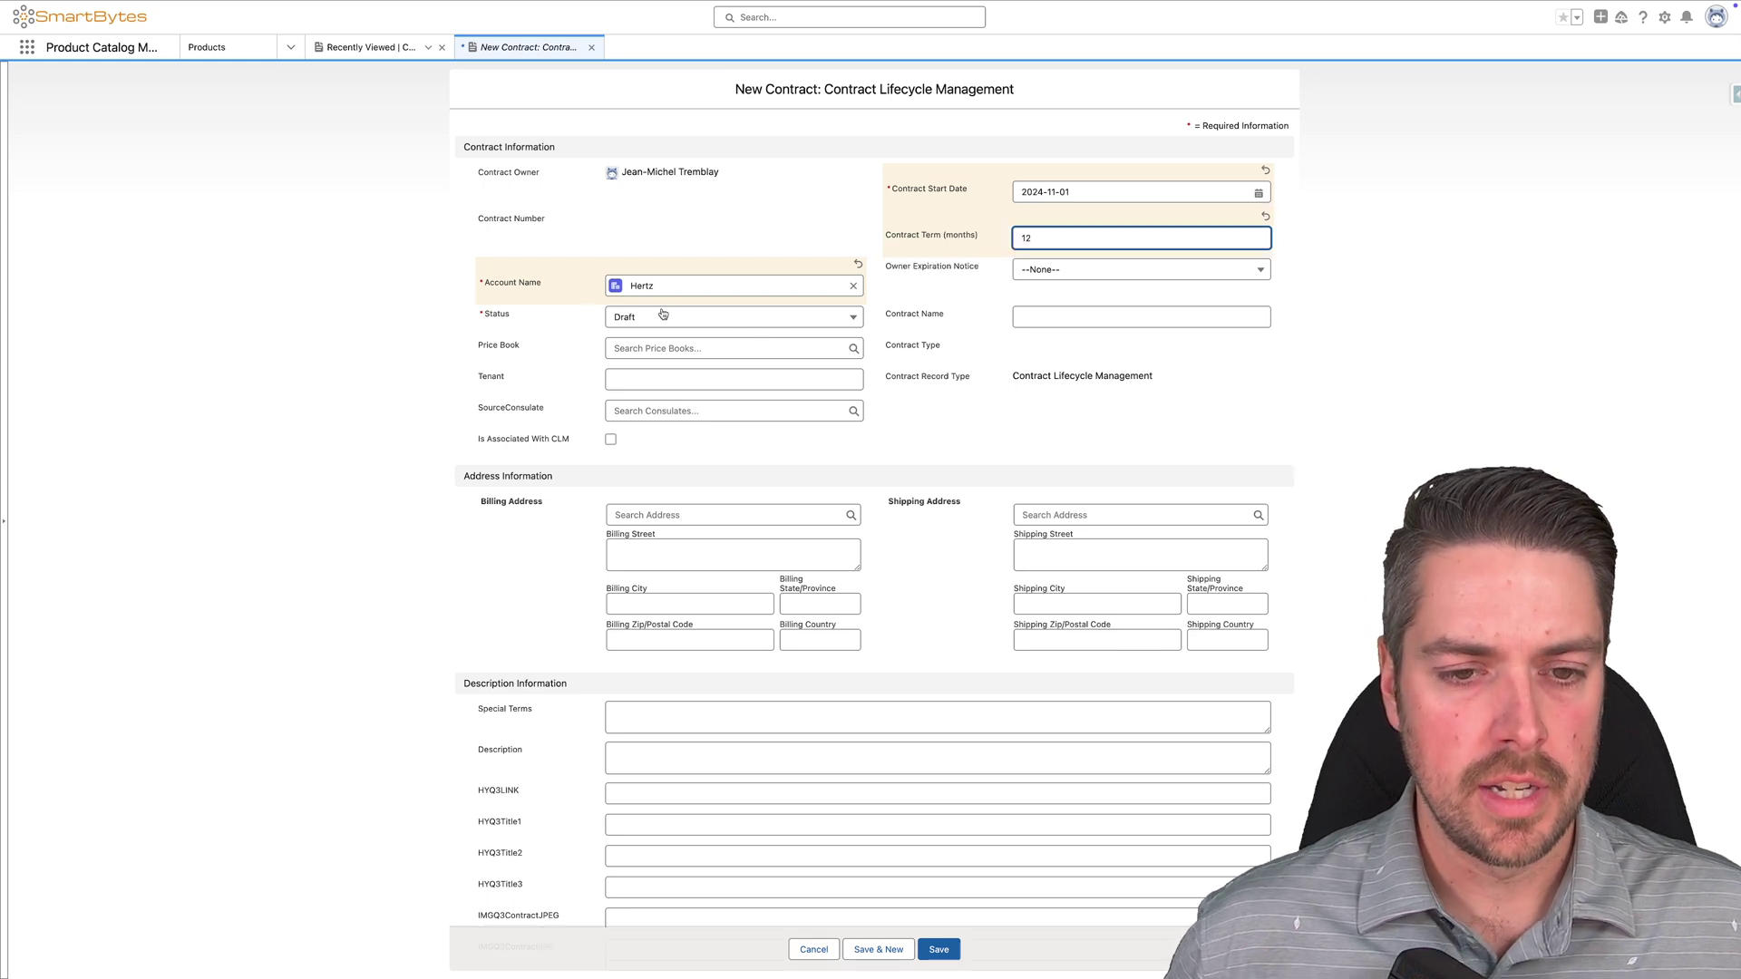
pyautogui.click(653, 353)
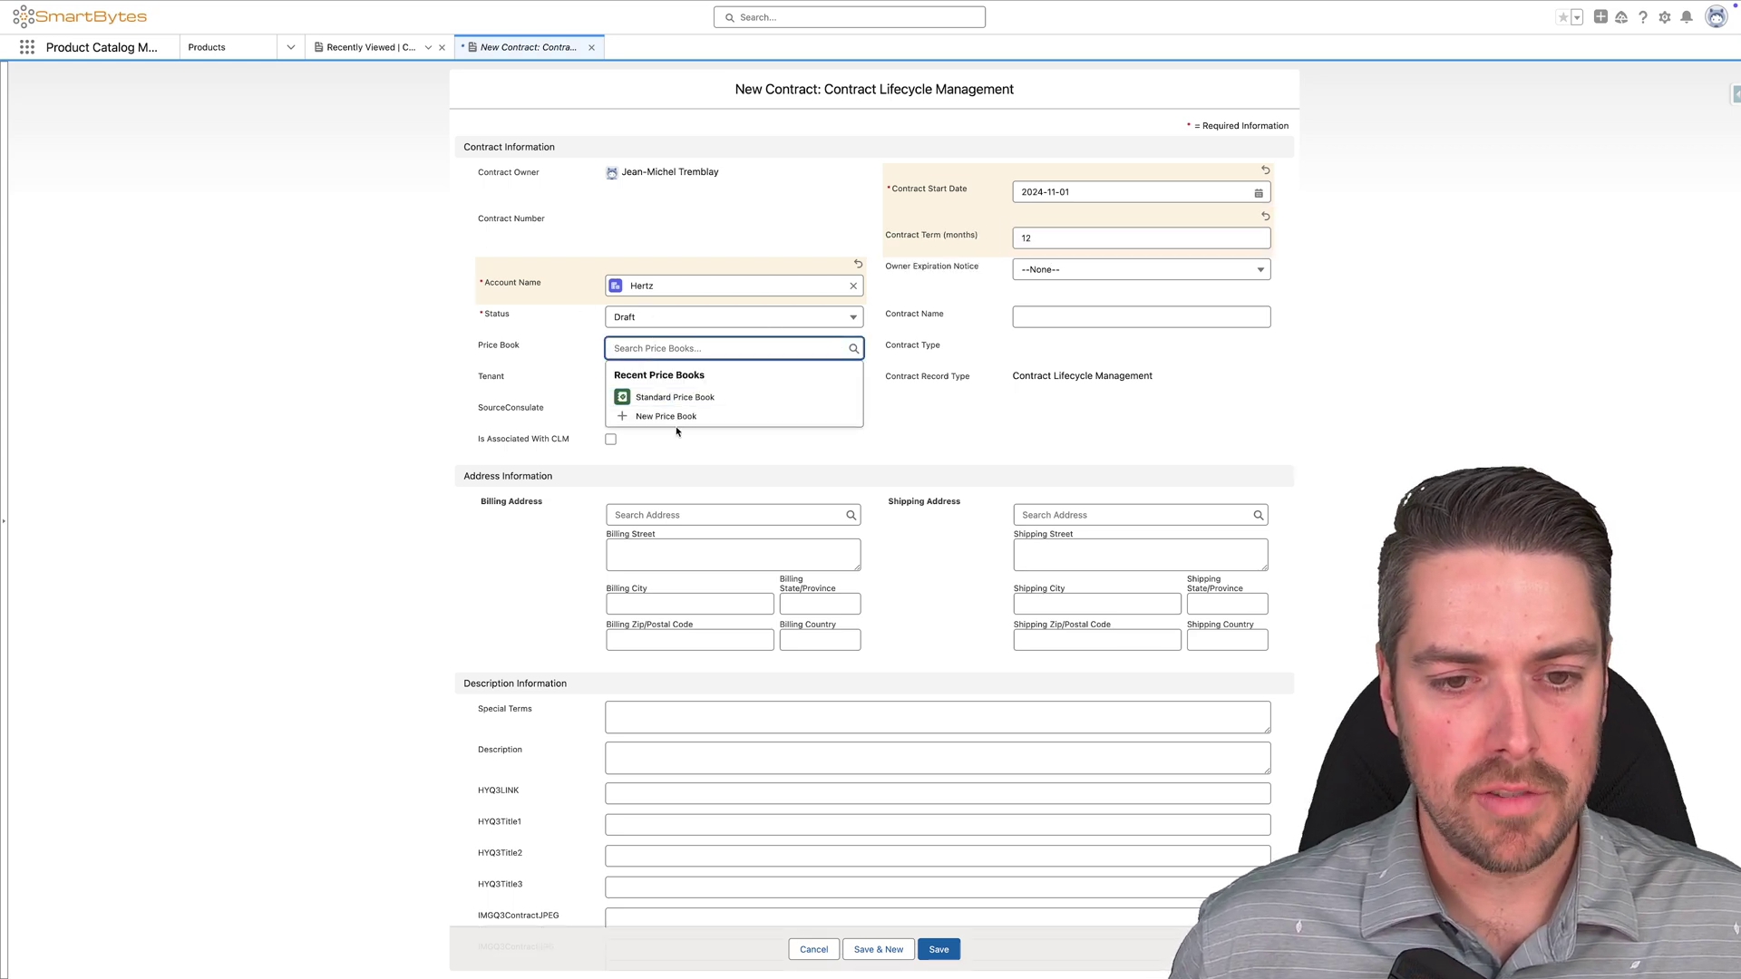
pyautogui.click(702, 399)
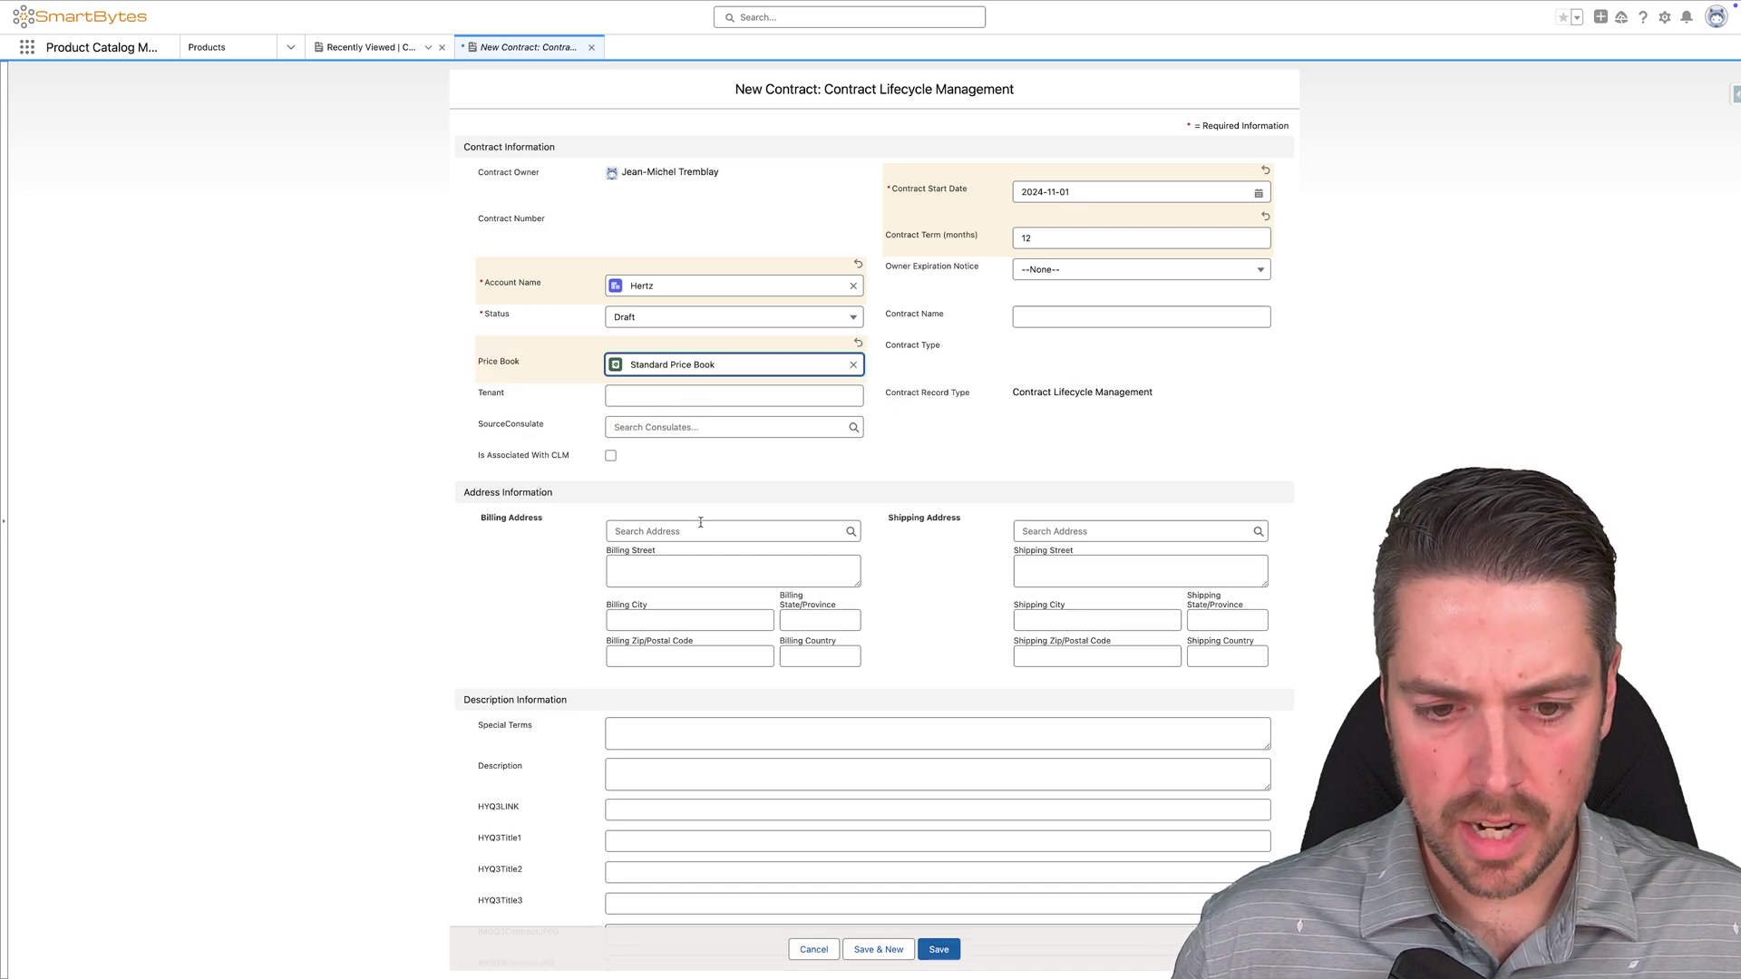
pyautogui.scroll(-7, 824, 708)
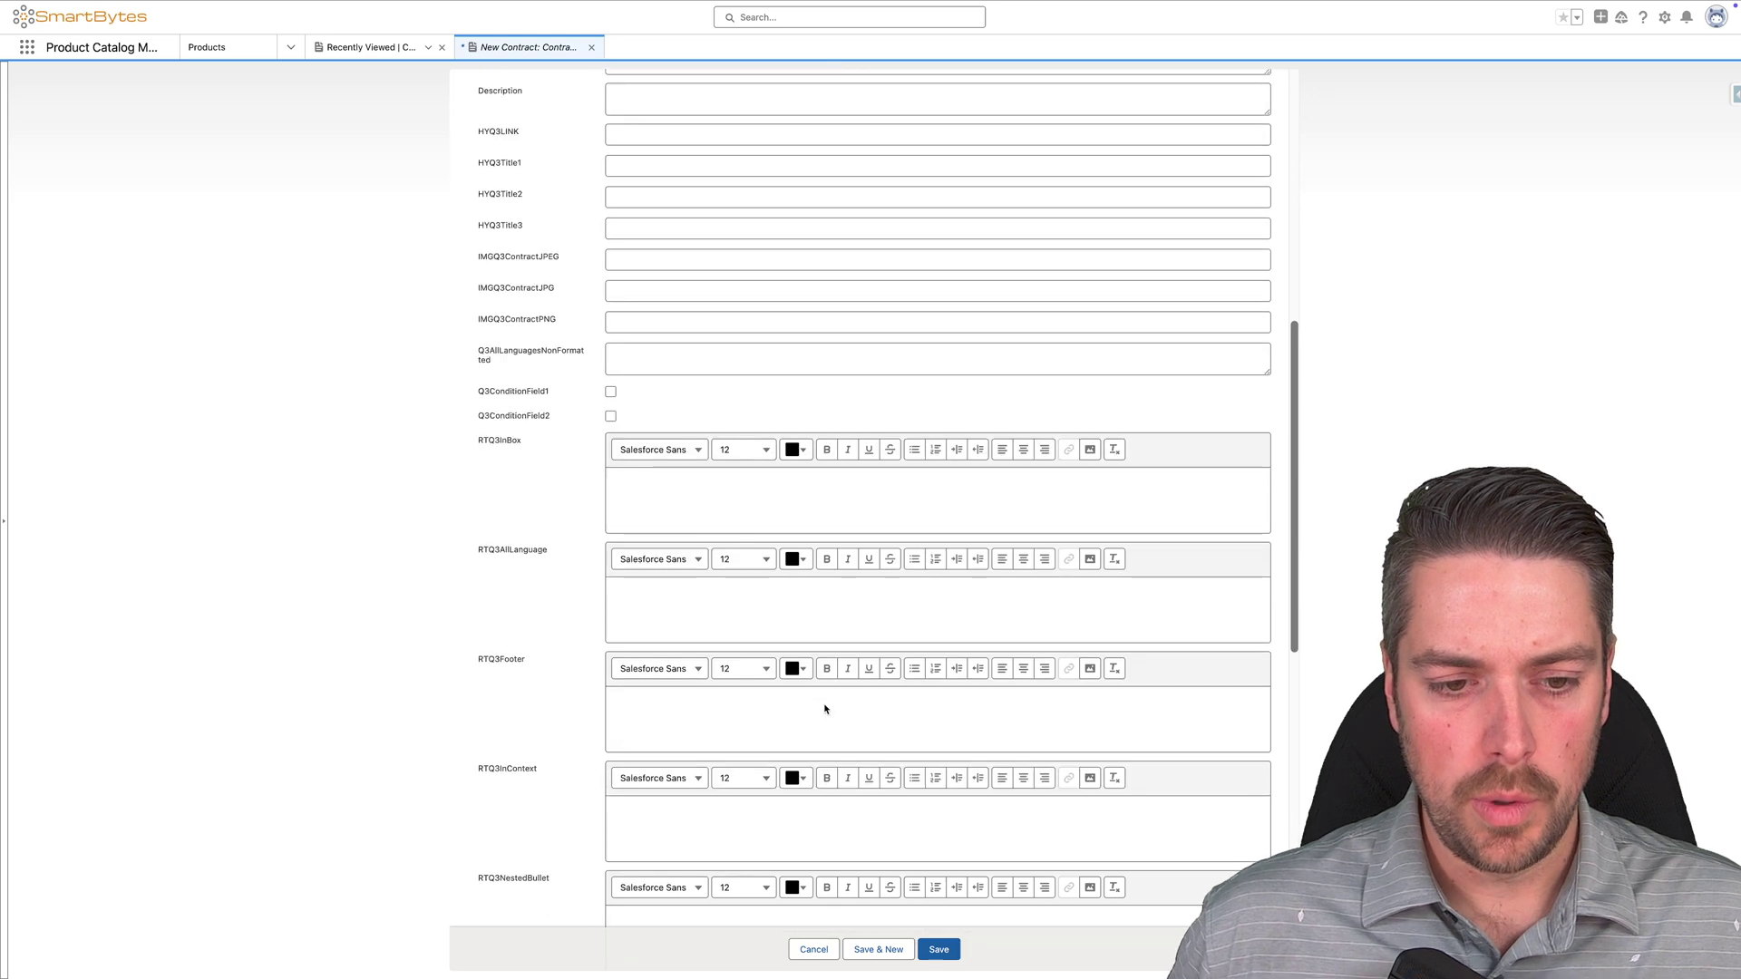
pyautogui.click(939, 949)
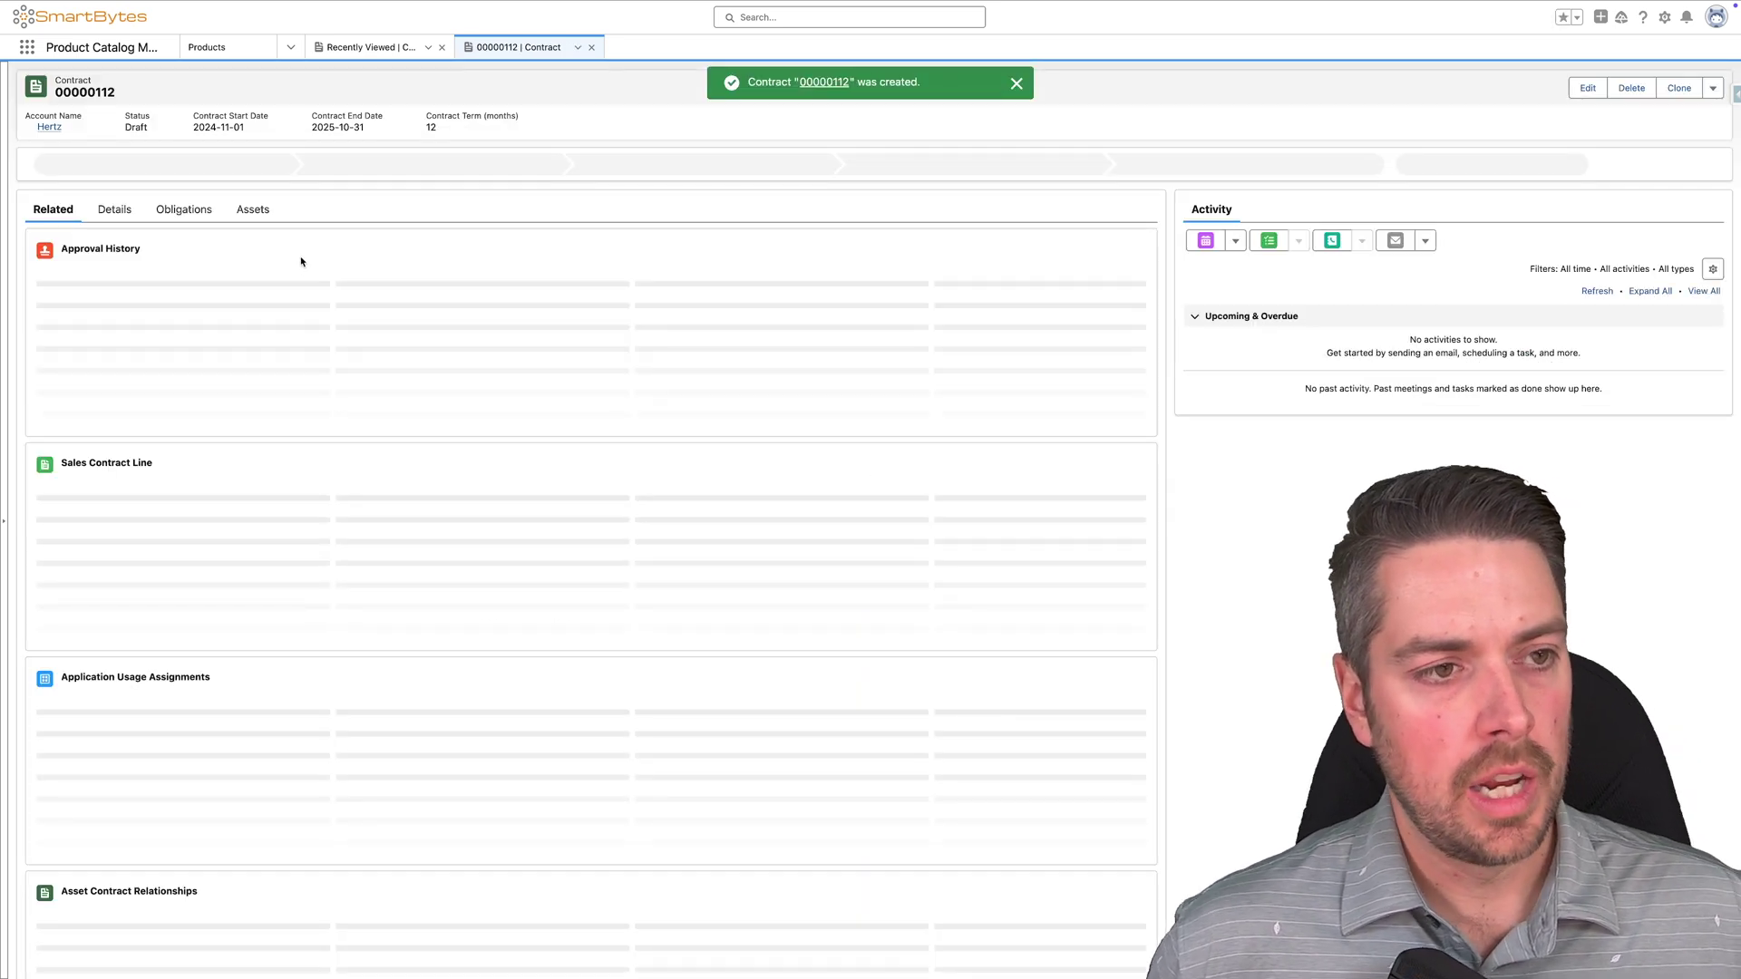
pyautogui.click(1017, 84)
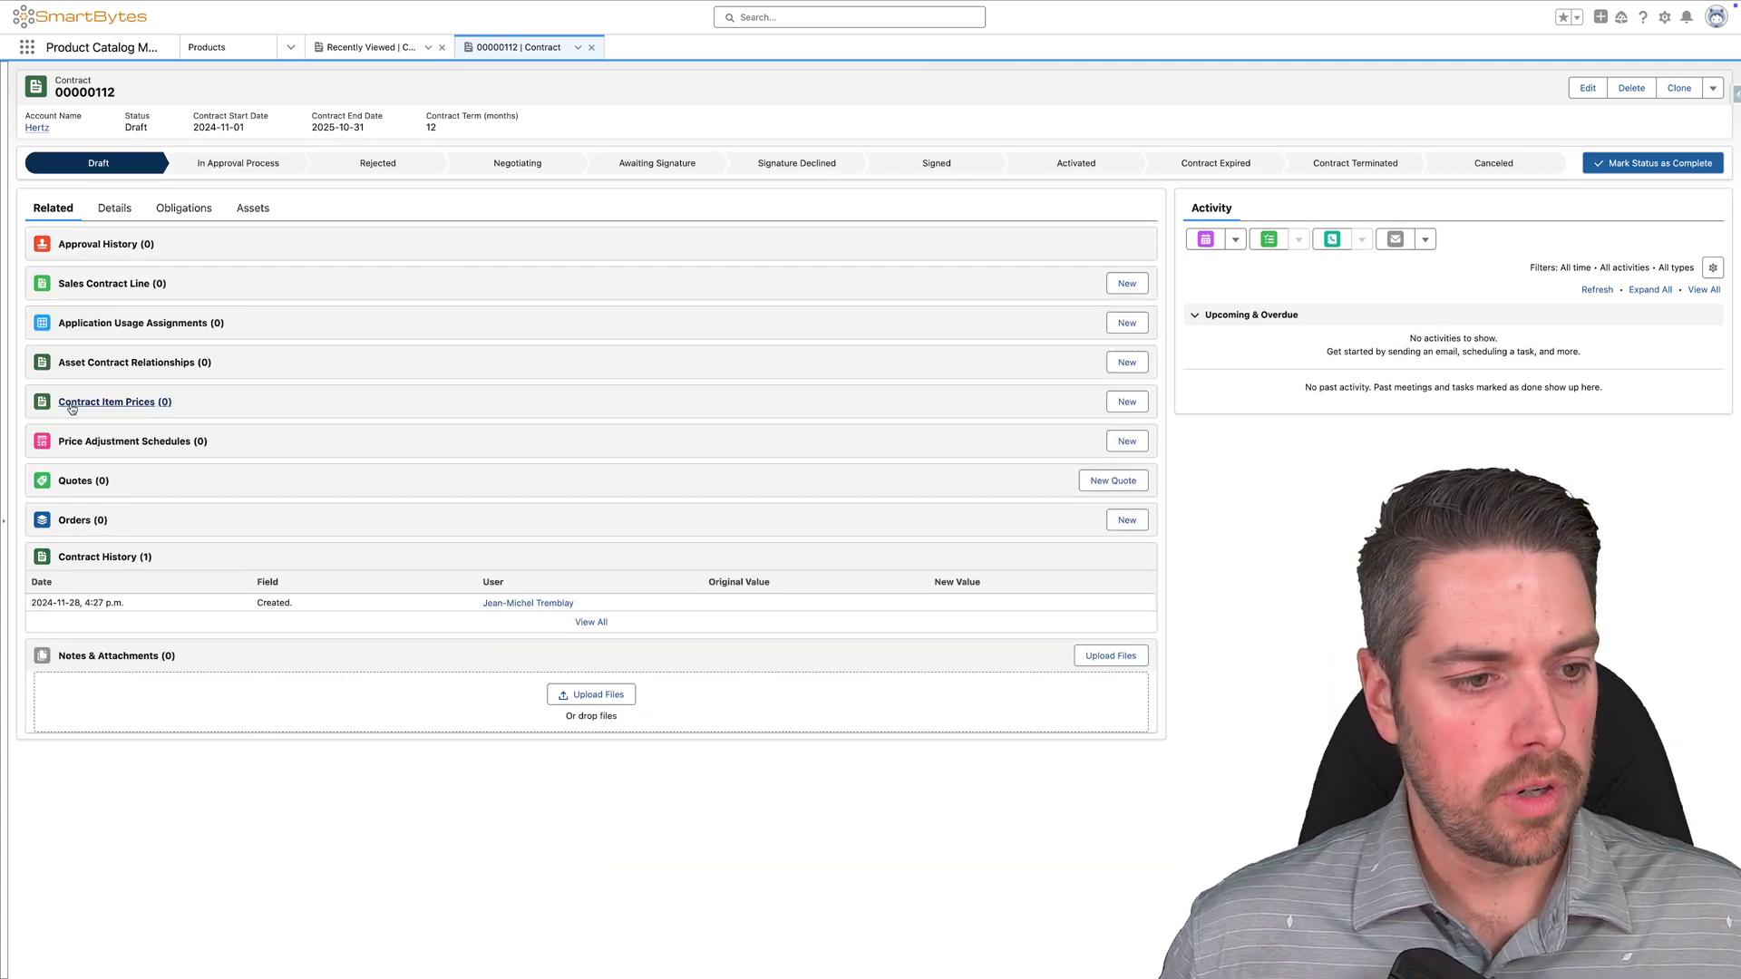
# Start a new contract item price on the contract and choose the product Model 3 as its item
pyautogui.moveTo(194, 404); pyautogui.dragTo(57, 402)
pyautogui.click(228, 402)
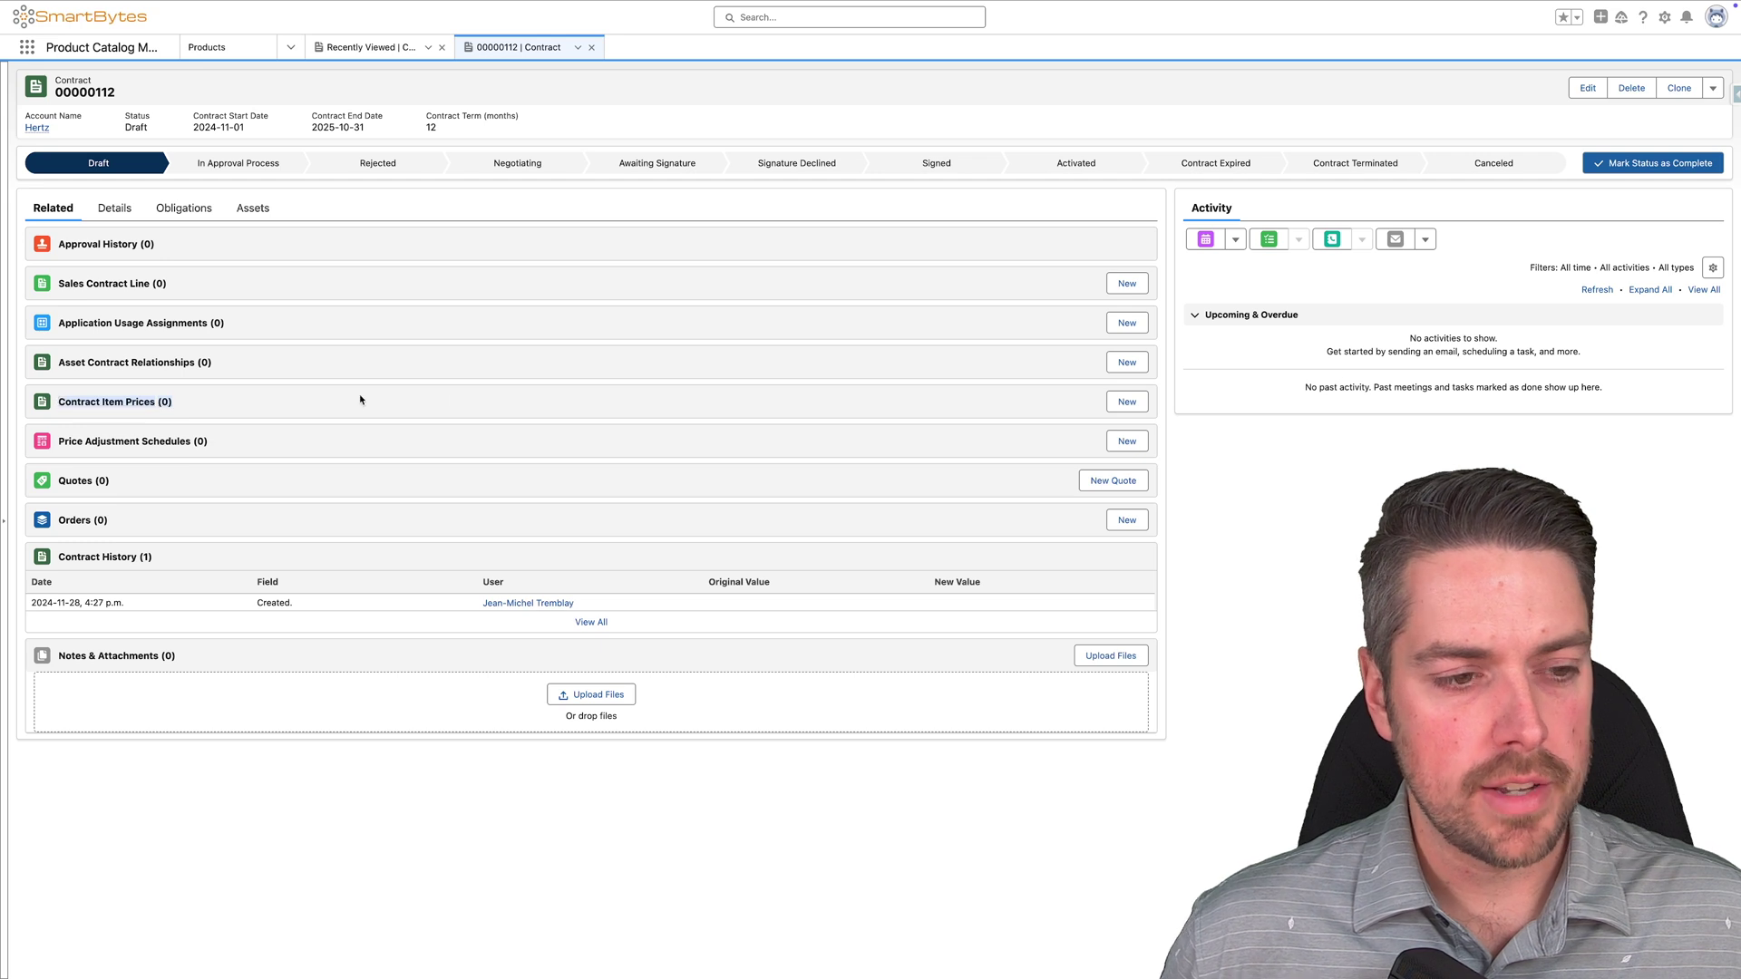
pyautogui.click(1126, 403)
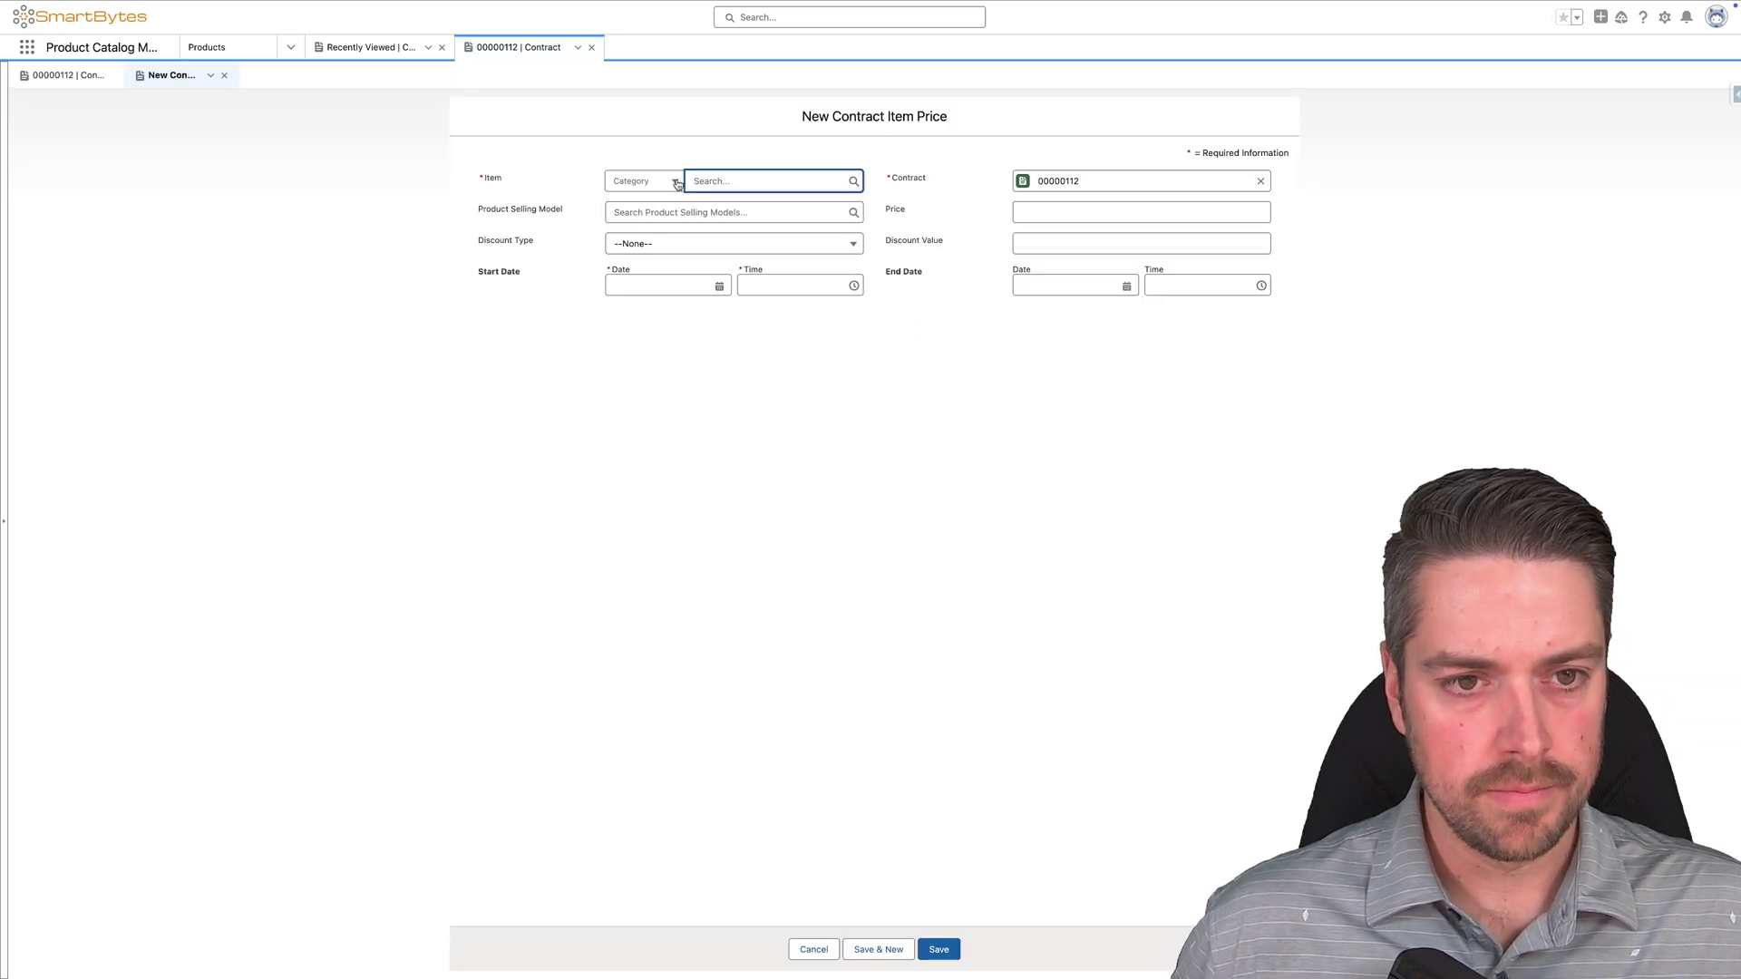
pyautogui.click(673, 184)
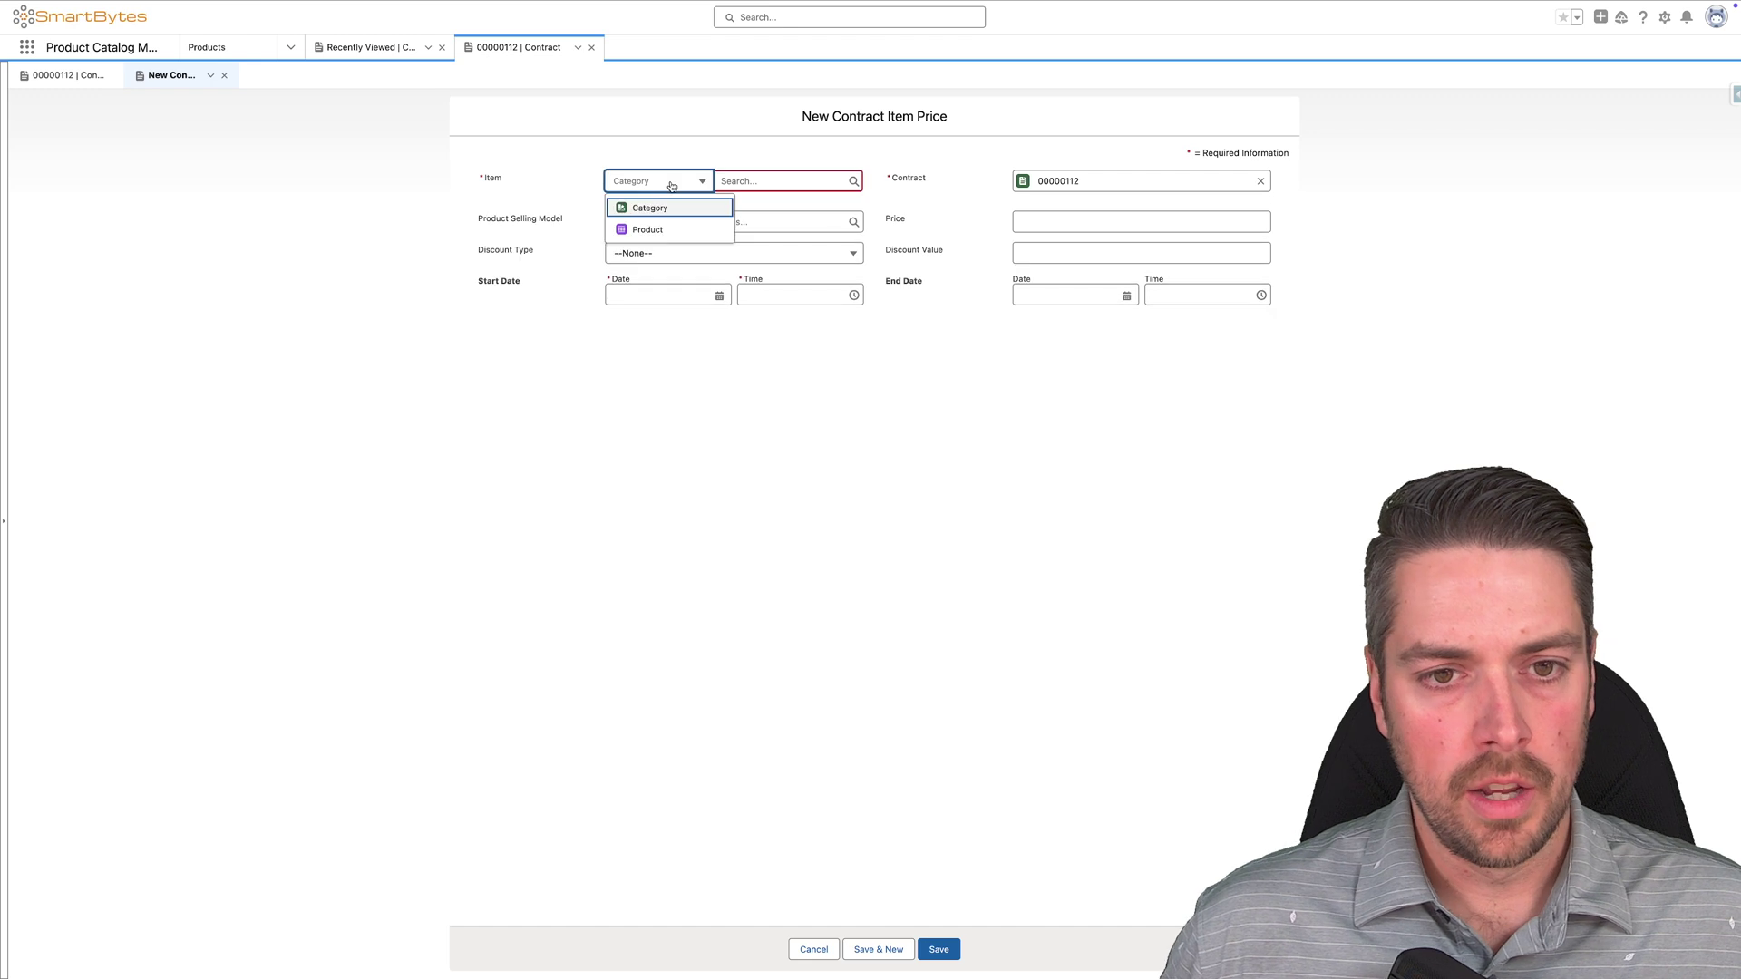
pyautogui.click(657, 229)
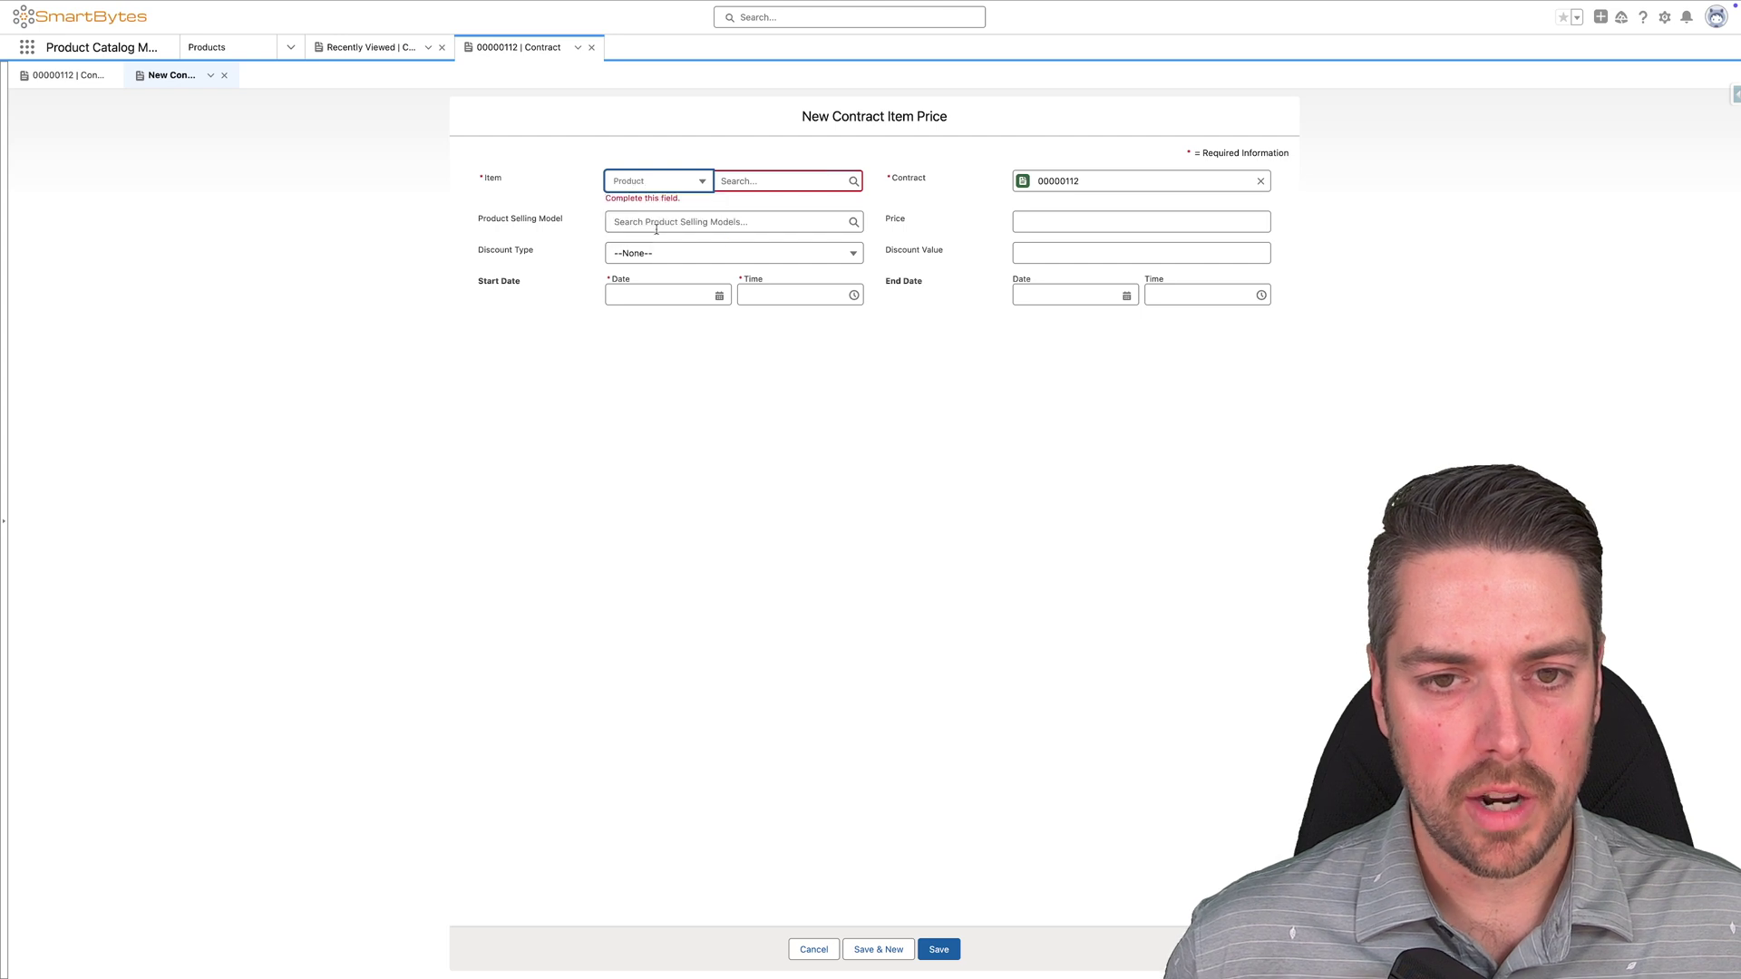
pyautogui.click(741, 181)
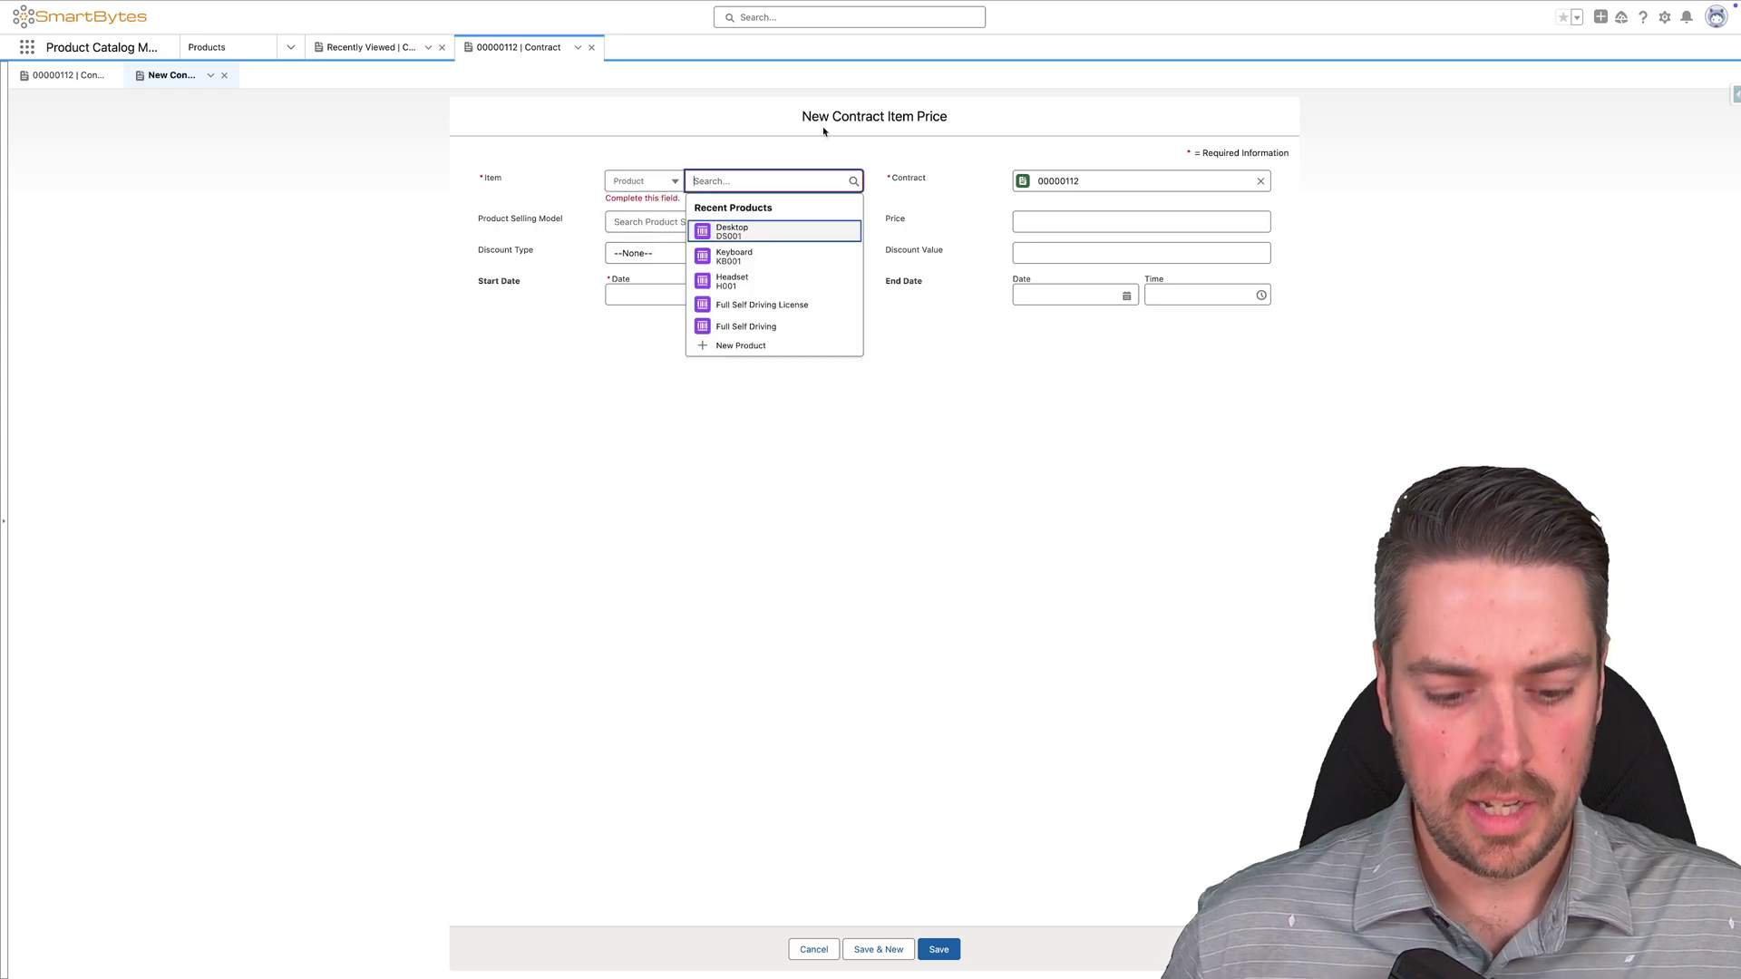
pyautogui.write('tesla')
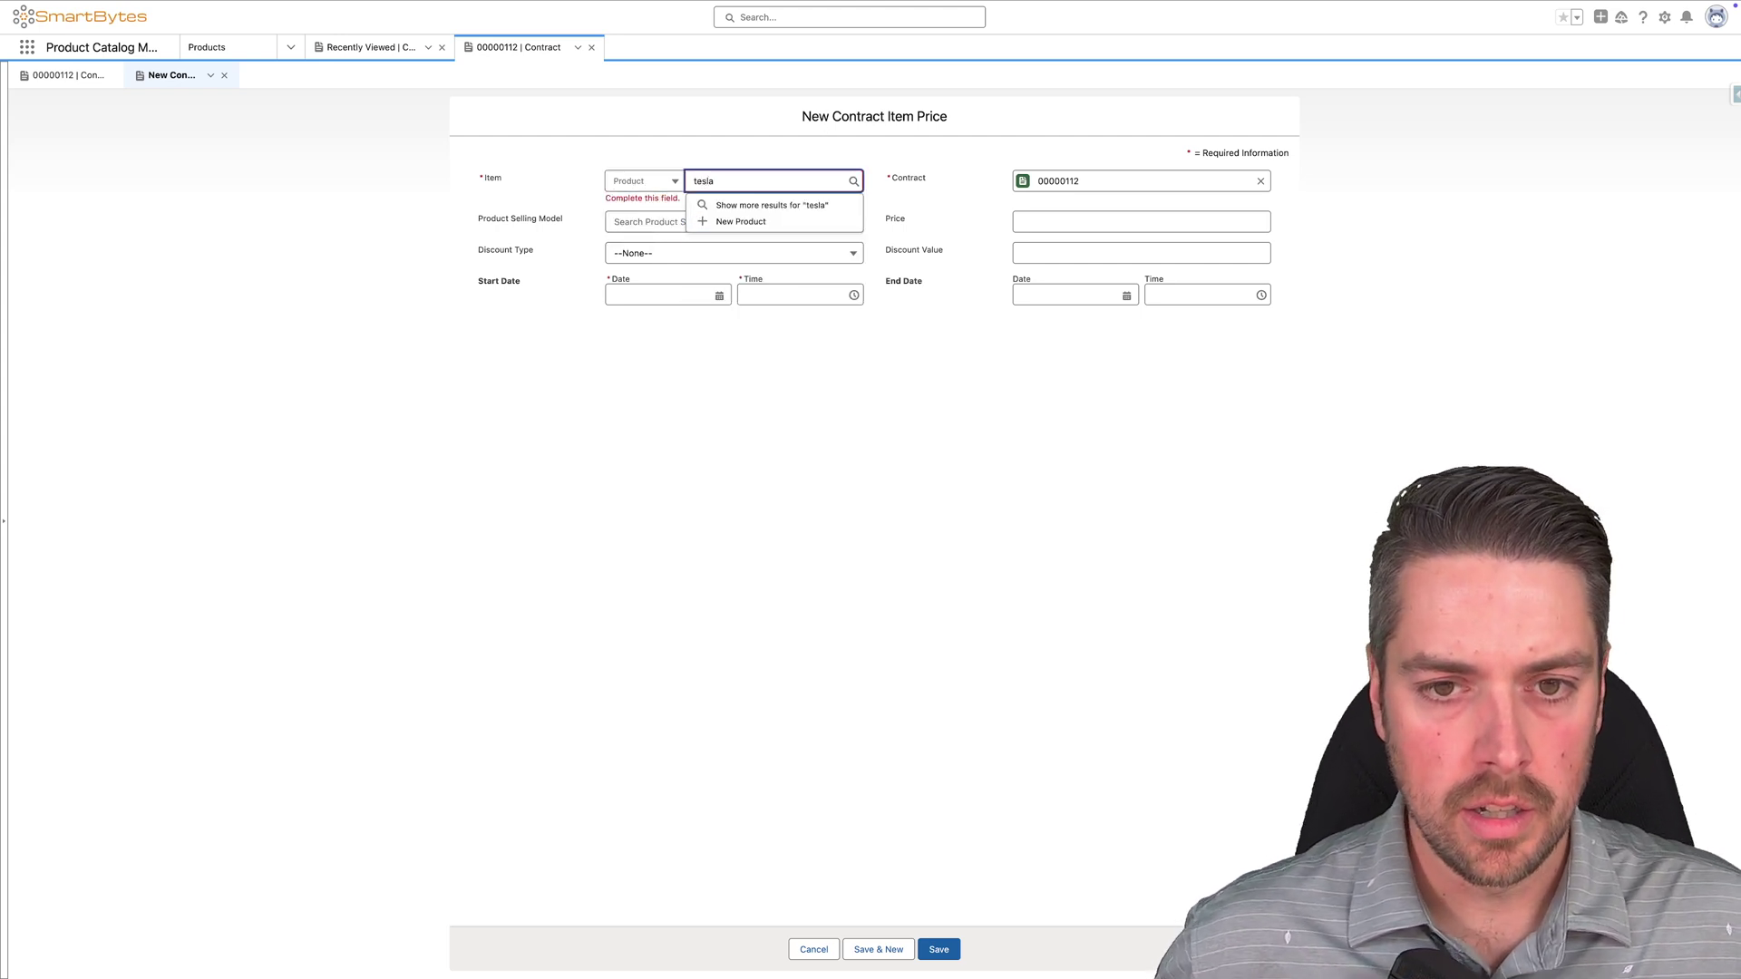
pyautogui.hotkey('ctrl', 'a')
pyautogui.write('model')
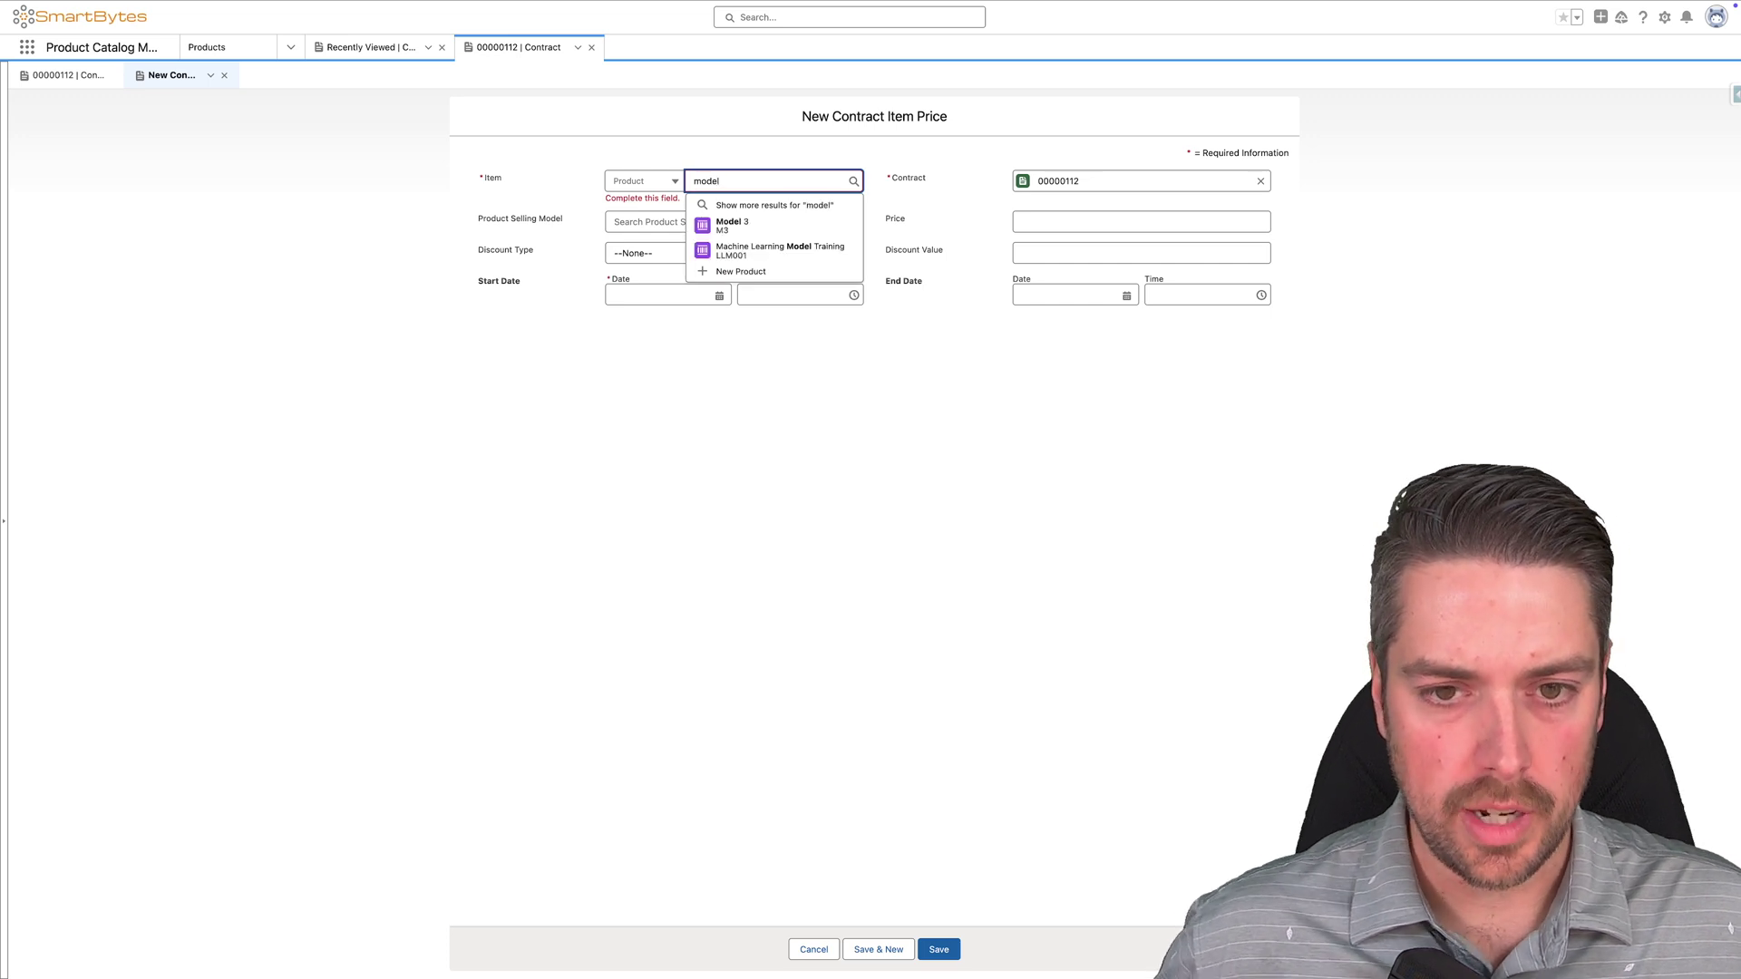
pyautogui.click(781, 225)
# Set the product selling model to One Time and review the discount type options, leaving none selected
pyautogui.click(772, 228)
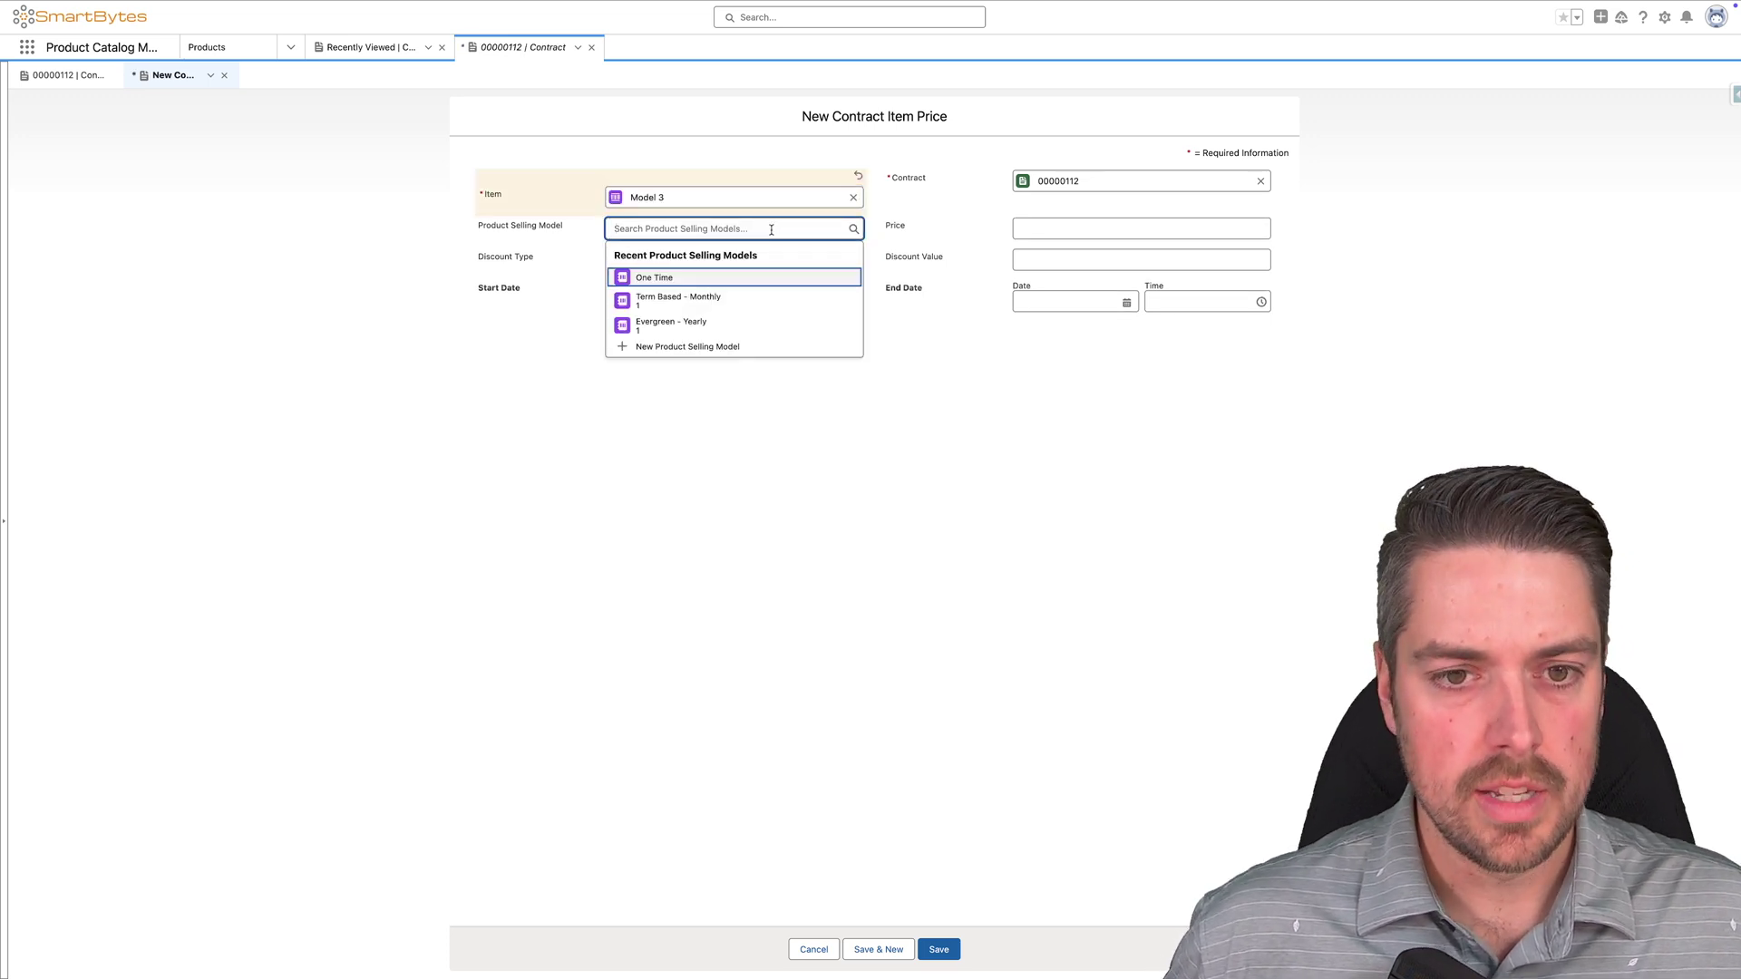
pyautogui.click(686, 280)
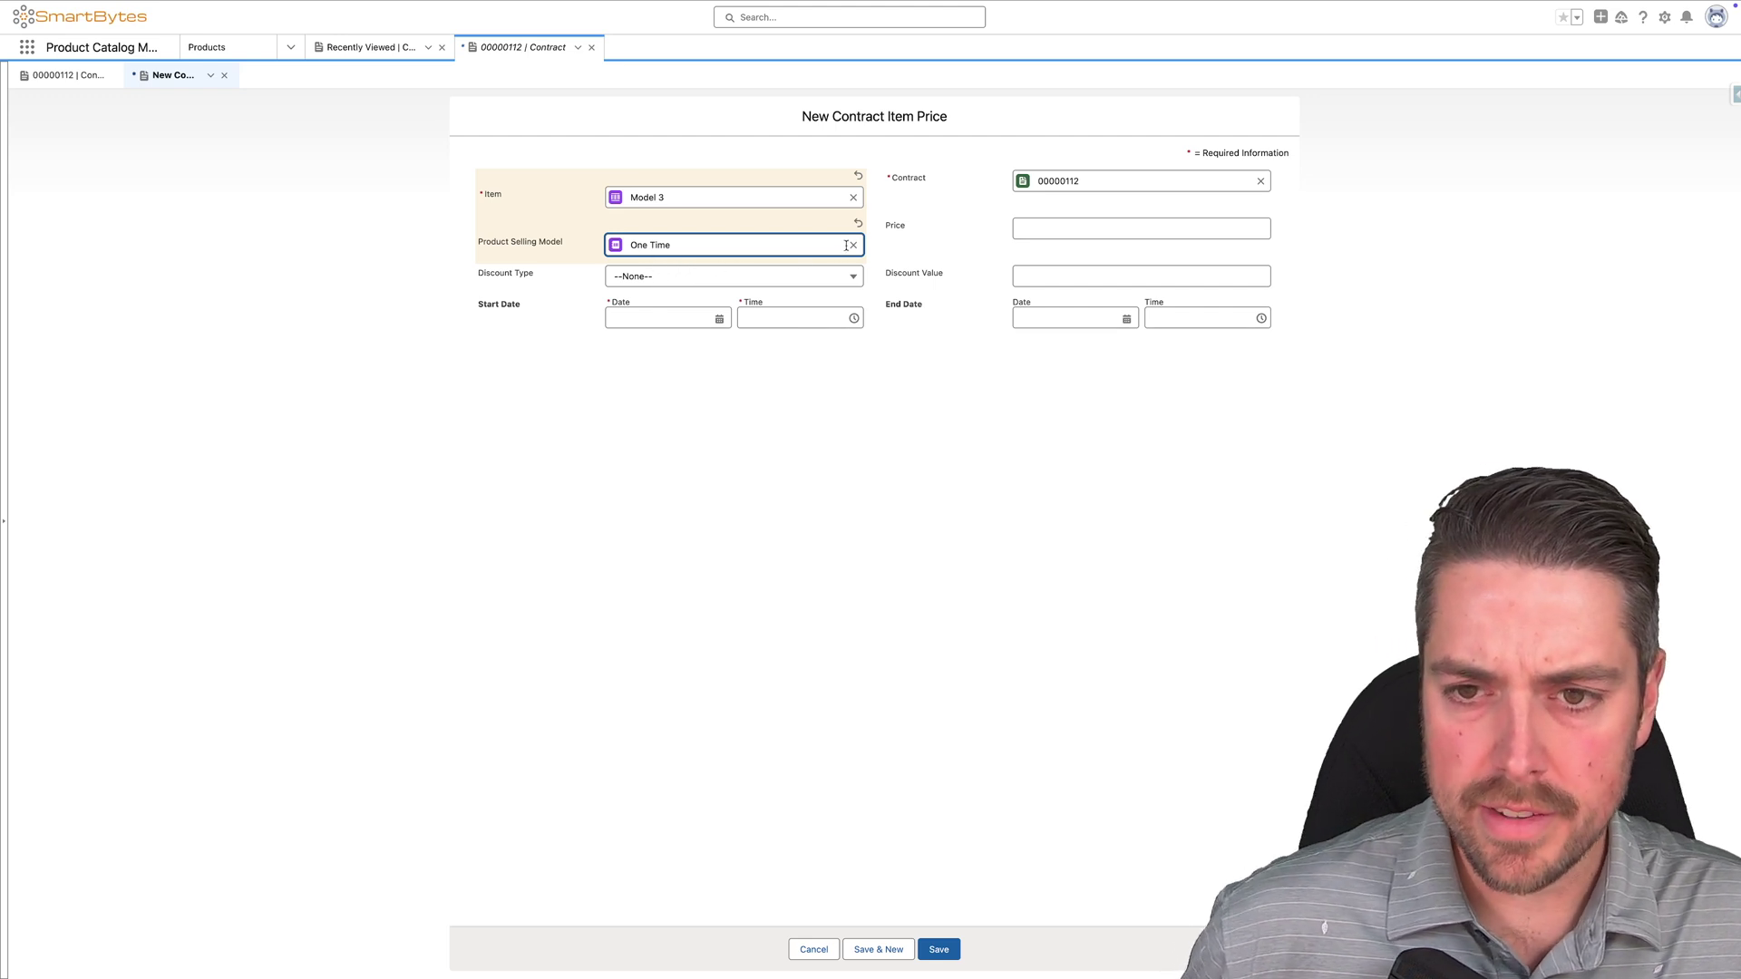
pyautogui.click(673, 277)
pyautogui.click(669, 278)
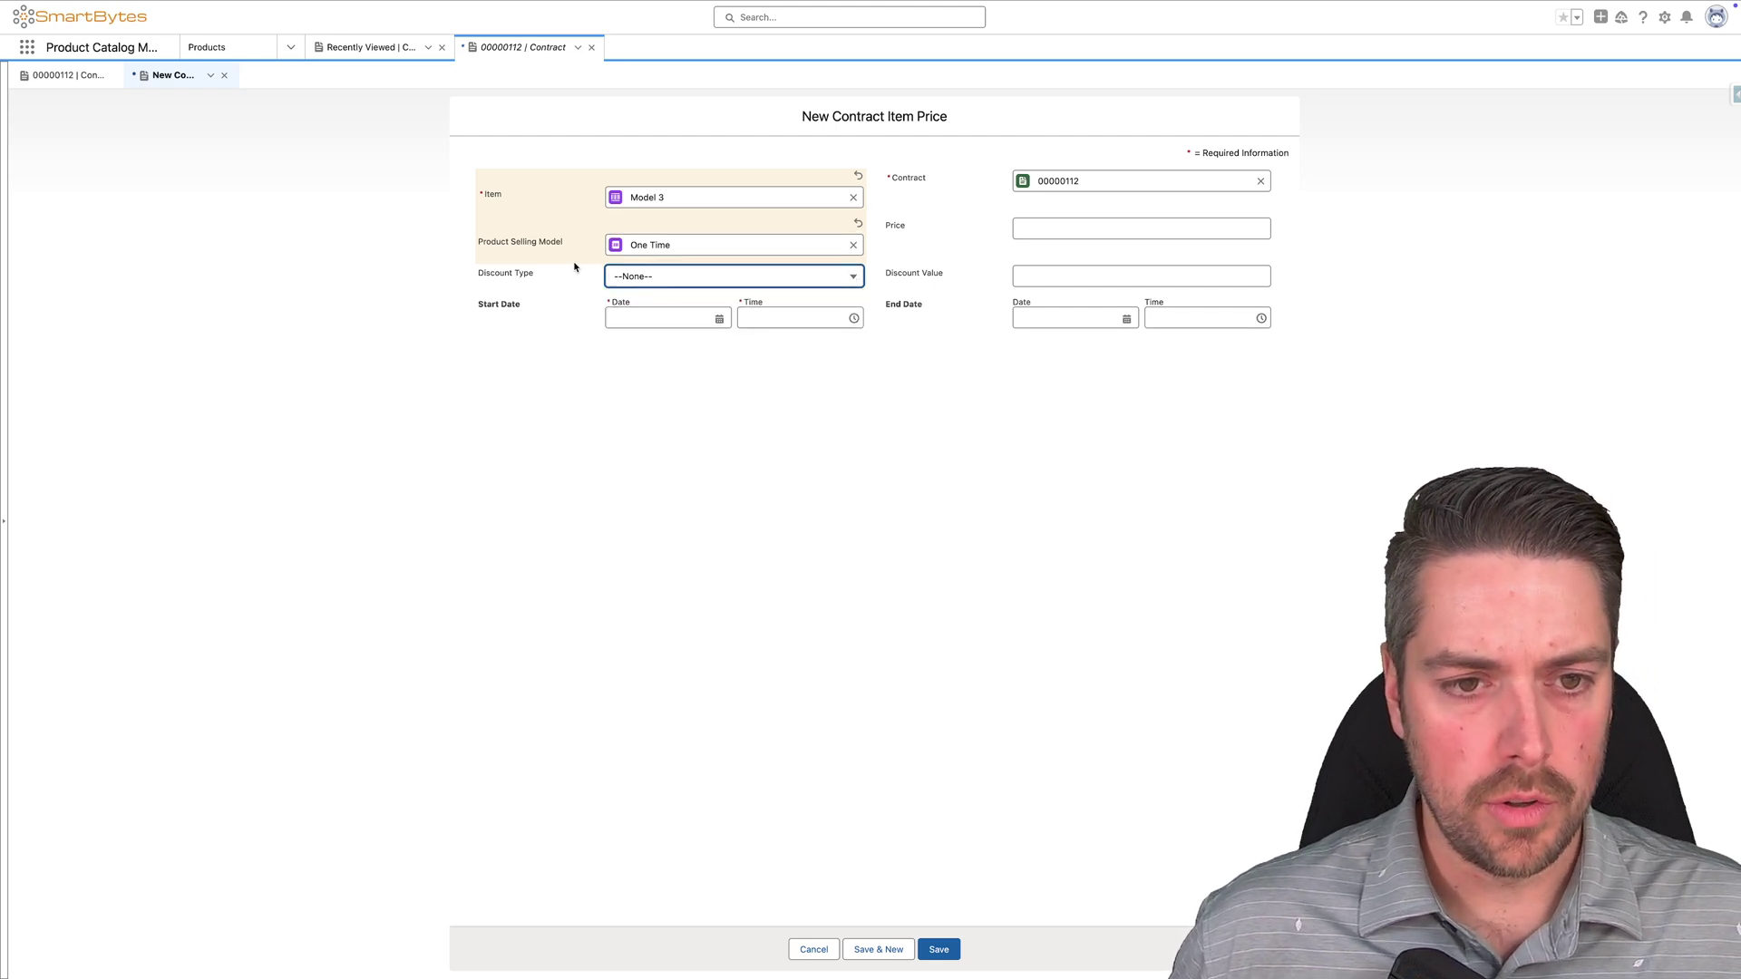
pyautogui.click(659, 277)
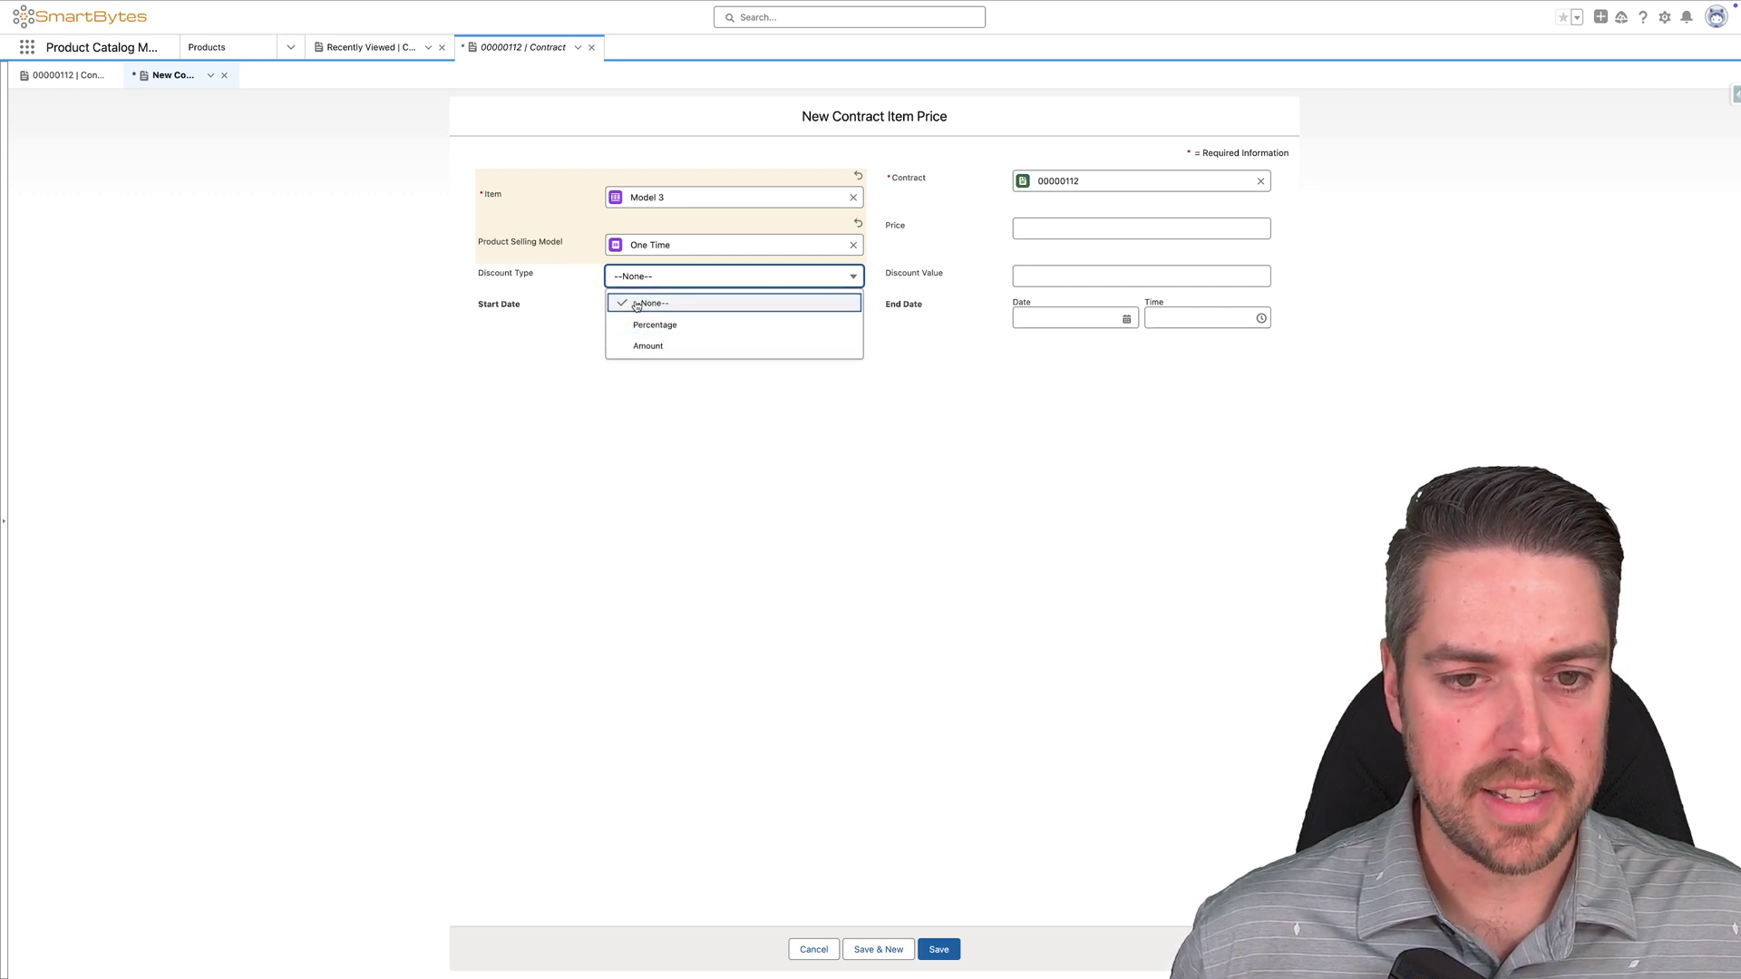
pyautogui.click(943, 234)
# Set the Model 3 price to 30000 with a start date of 2024-11-01, and save the contract item price
pyautogui.click(1036, 227)
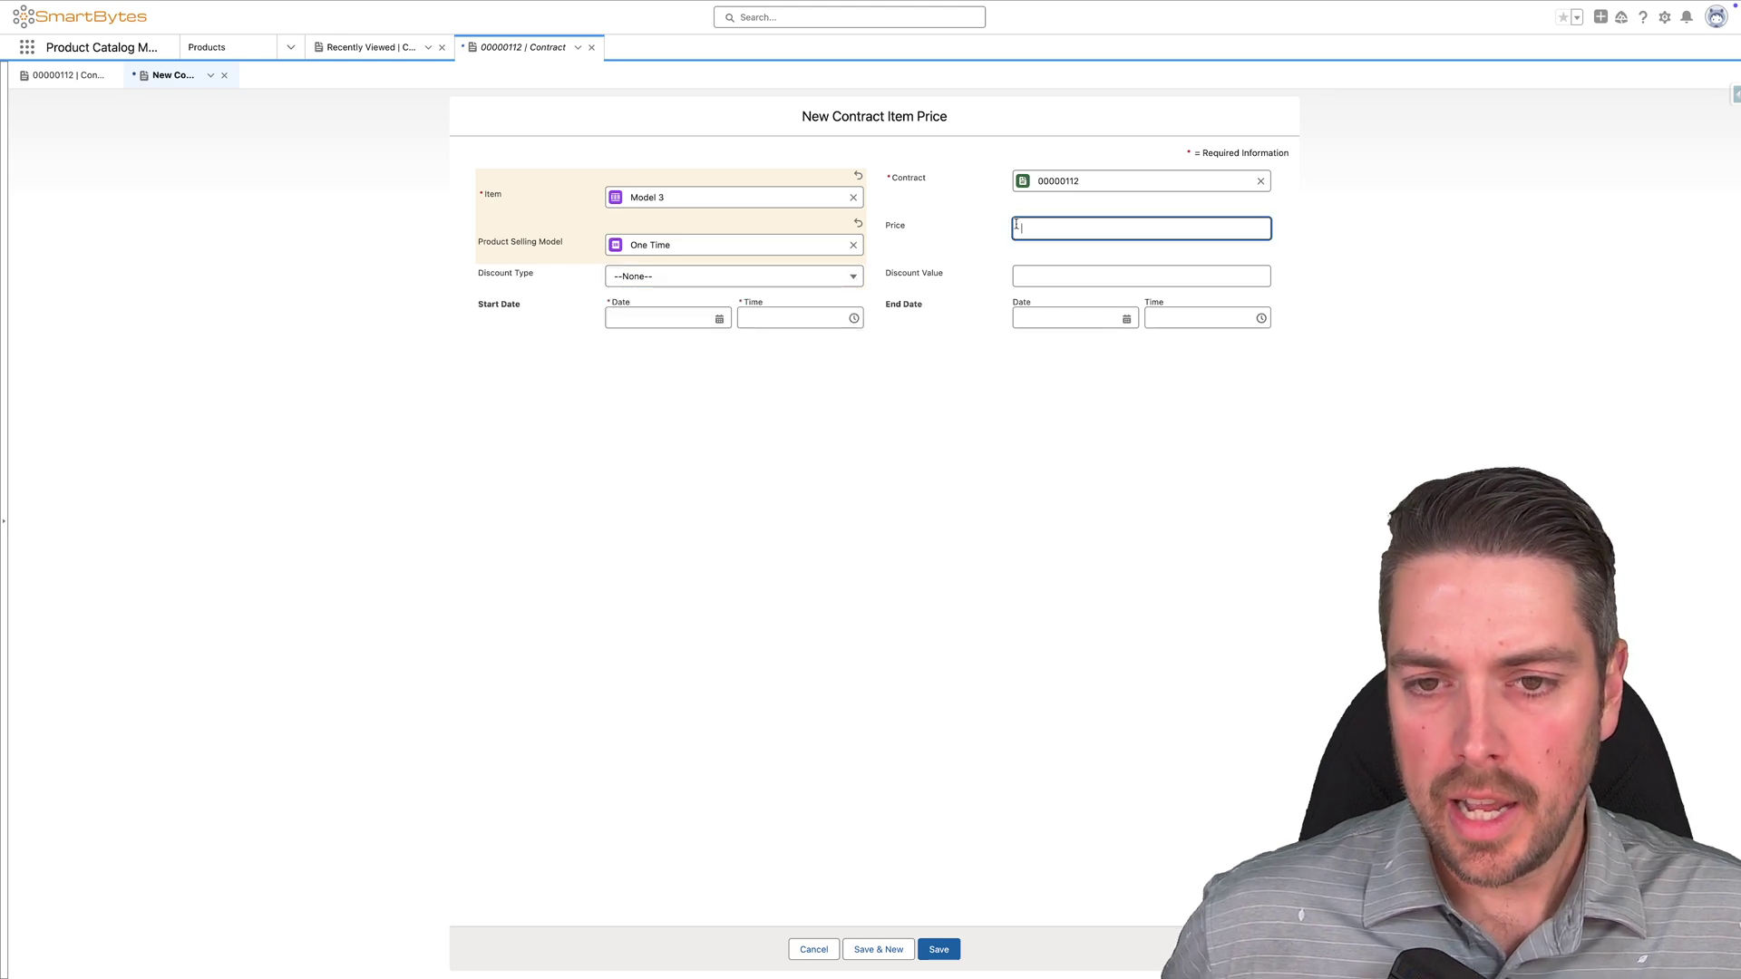
pyautogui.write('30000')
pyautogui.press('Tab')
pyautogui.click(671, 317)
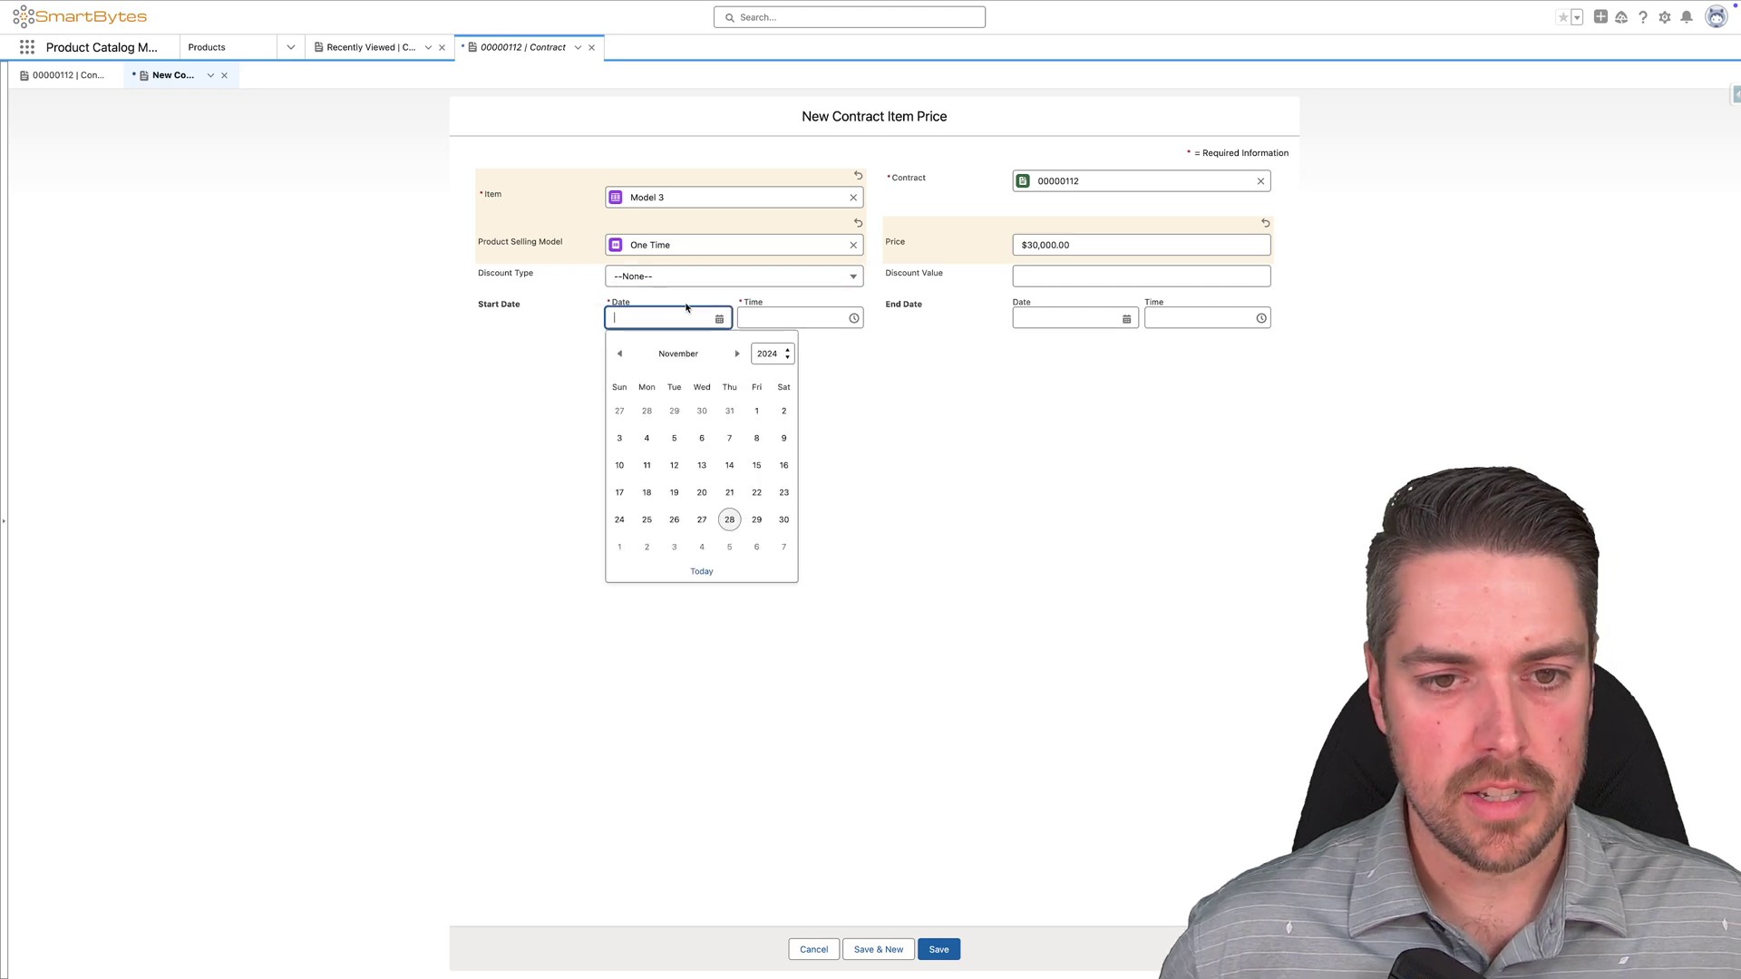
pyautogui.click(760, 415)
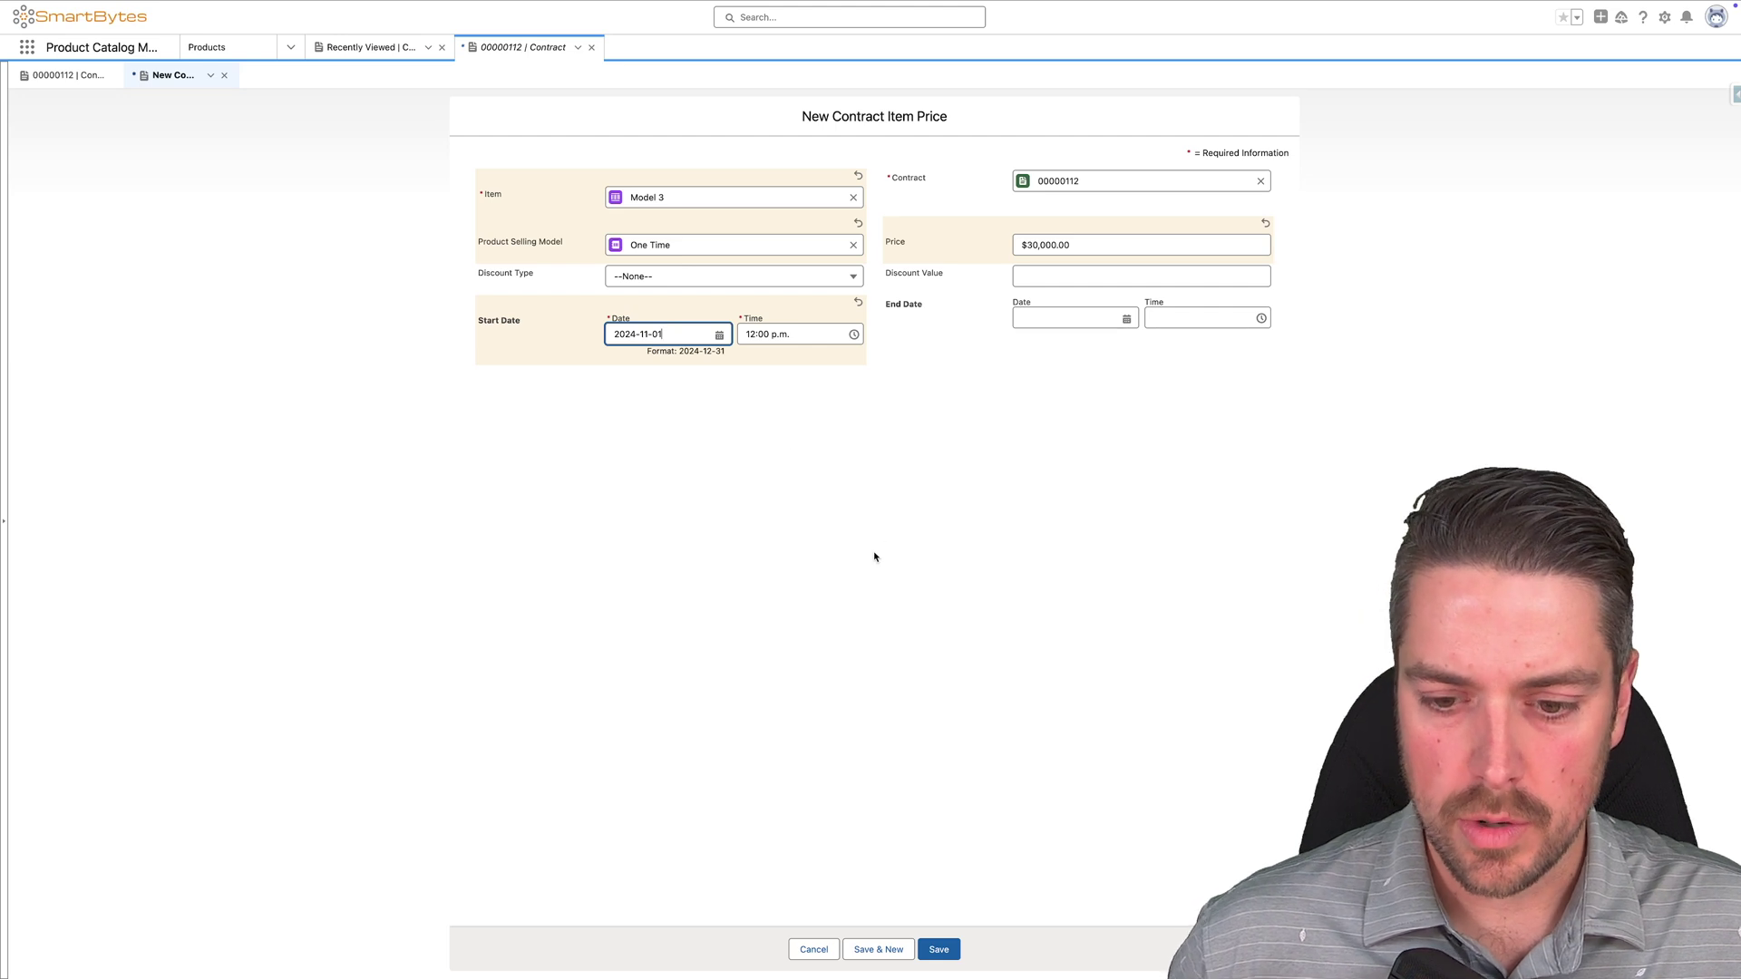
pyautogui.click(938, 949)
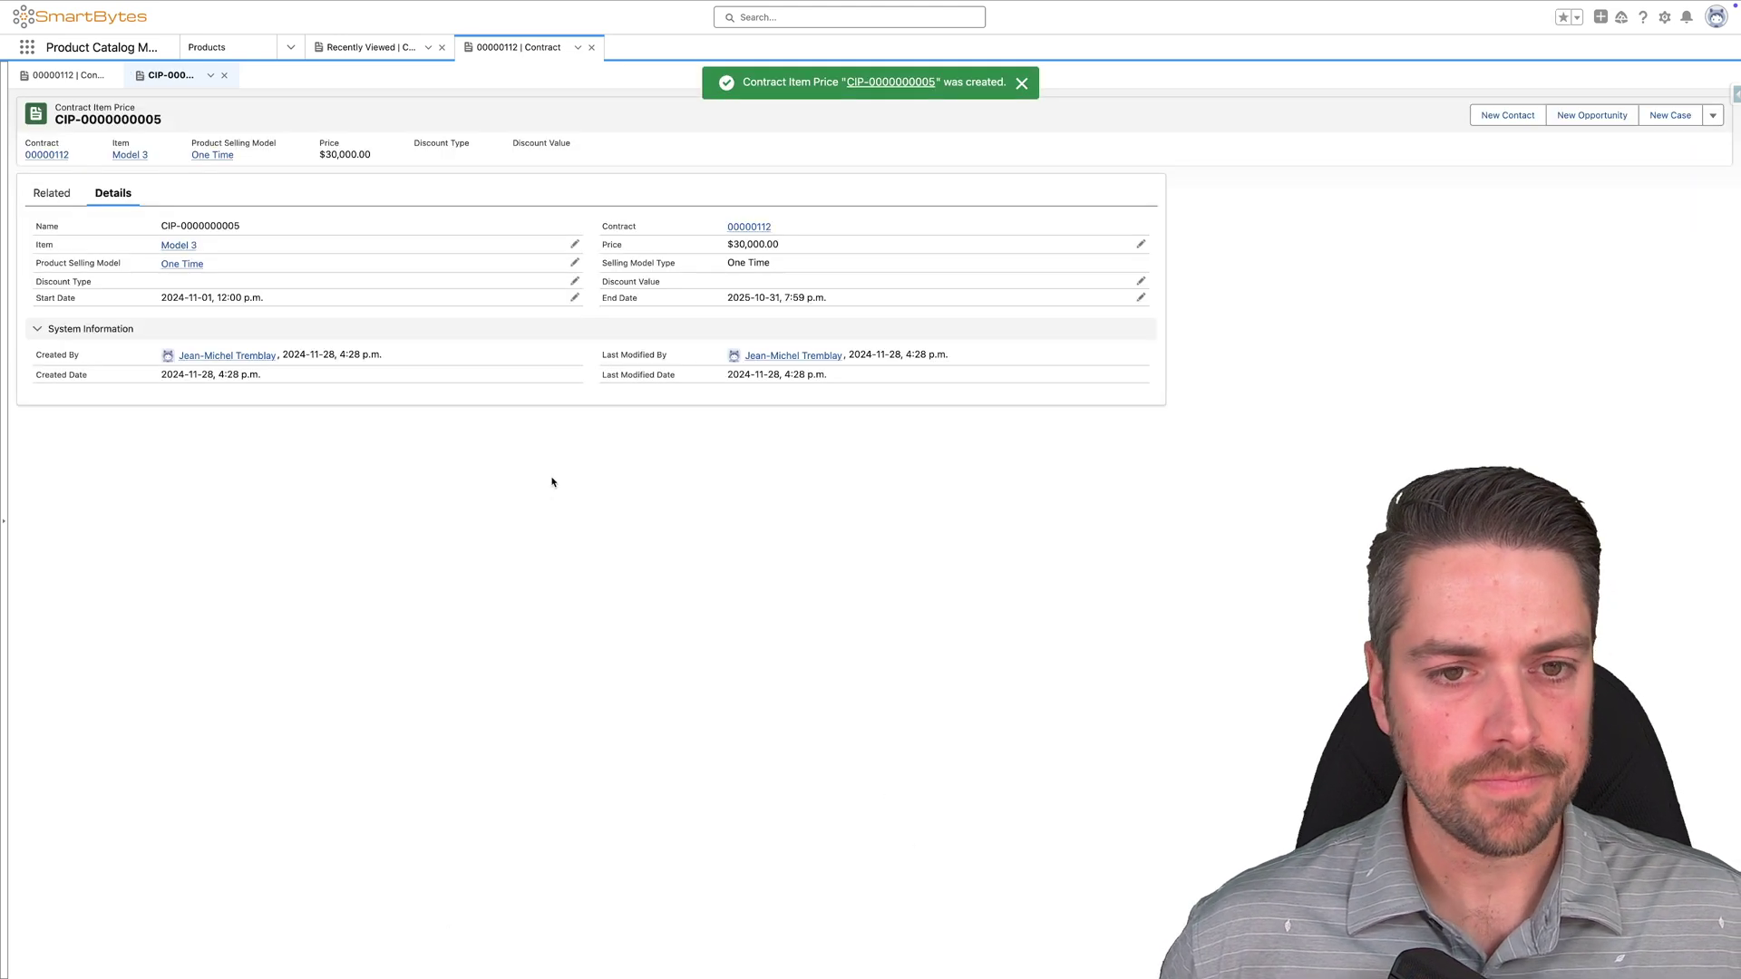
# Start a new price adjustment schedule from the contract and set its effective-from date to 2024-11-01
pyautogui.click(68, 75)
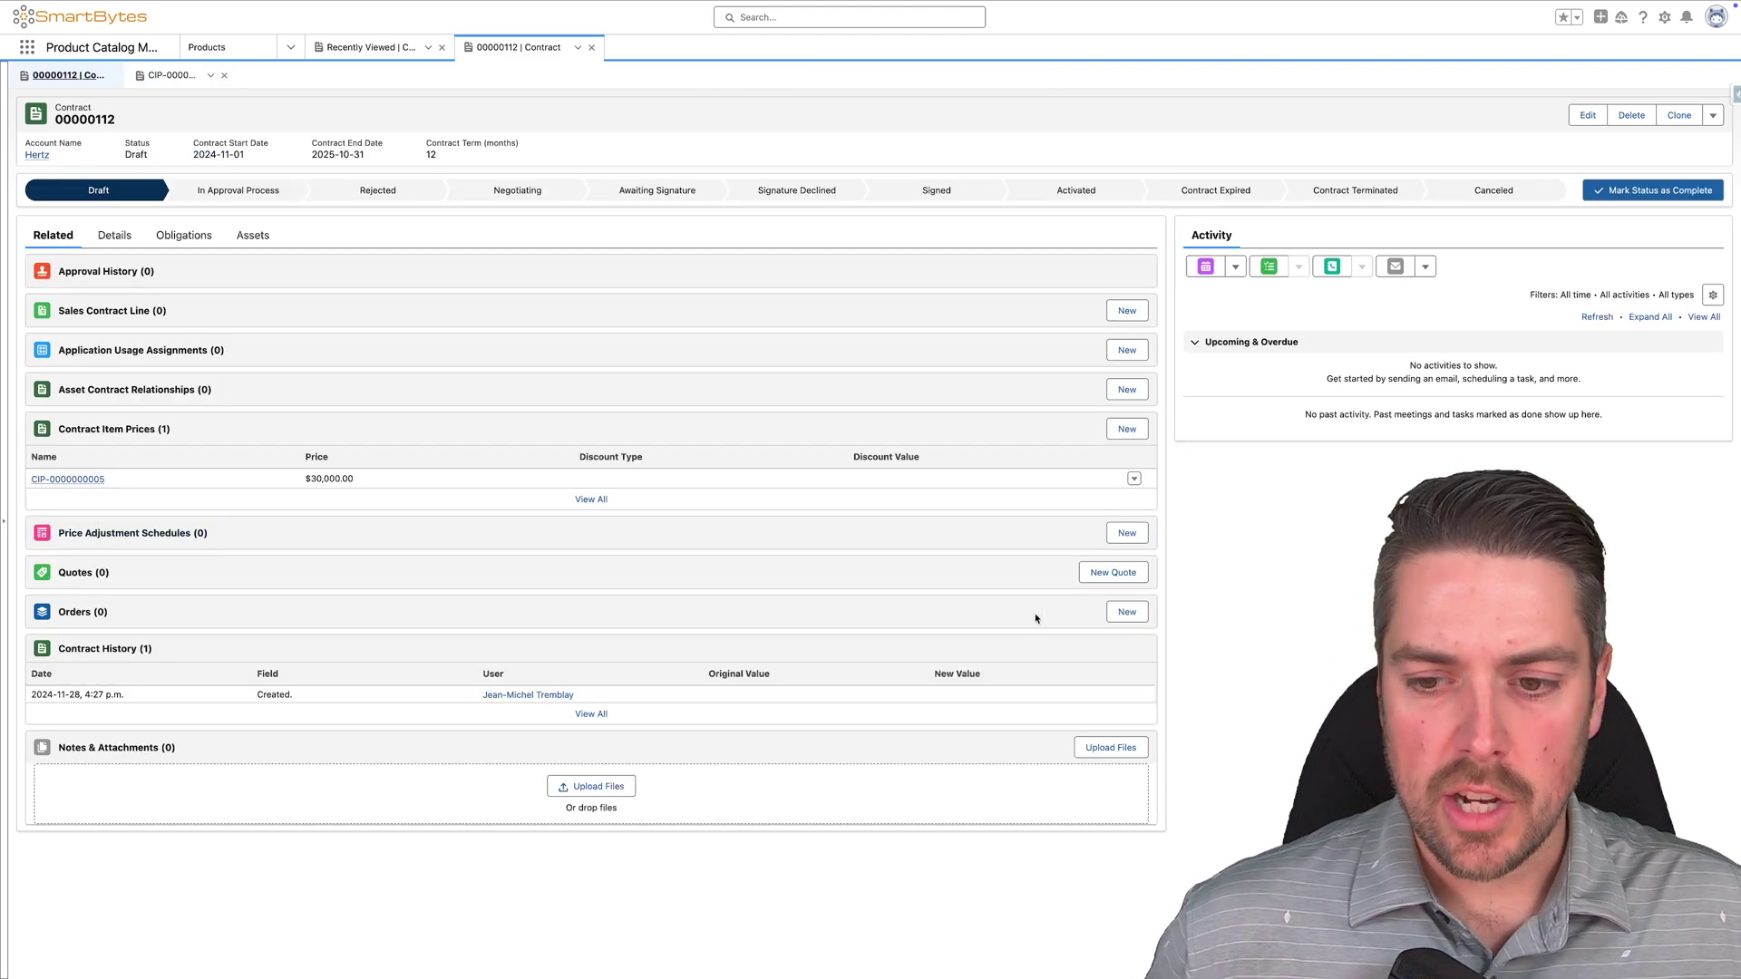
pyautogui.click(1127, 533)
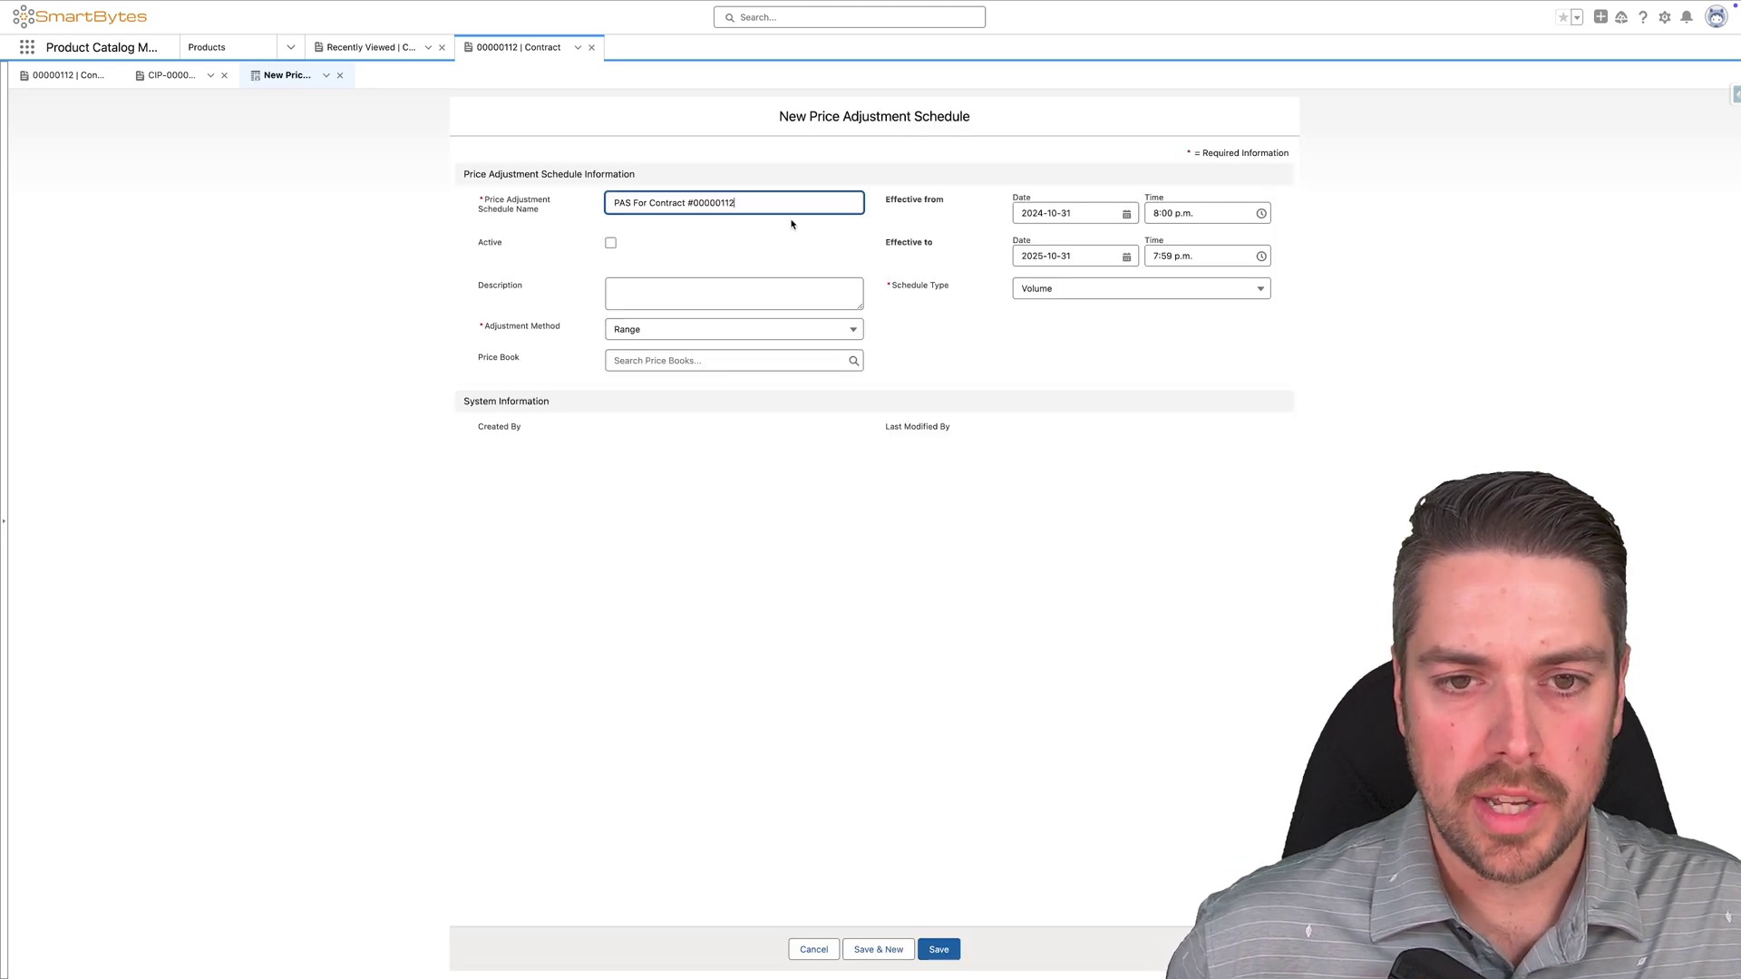
pyautogui.click(1085, 206)
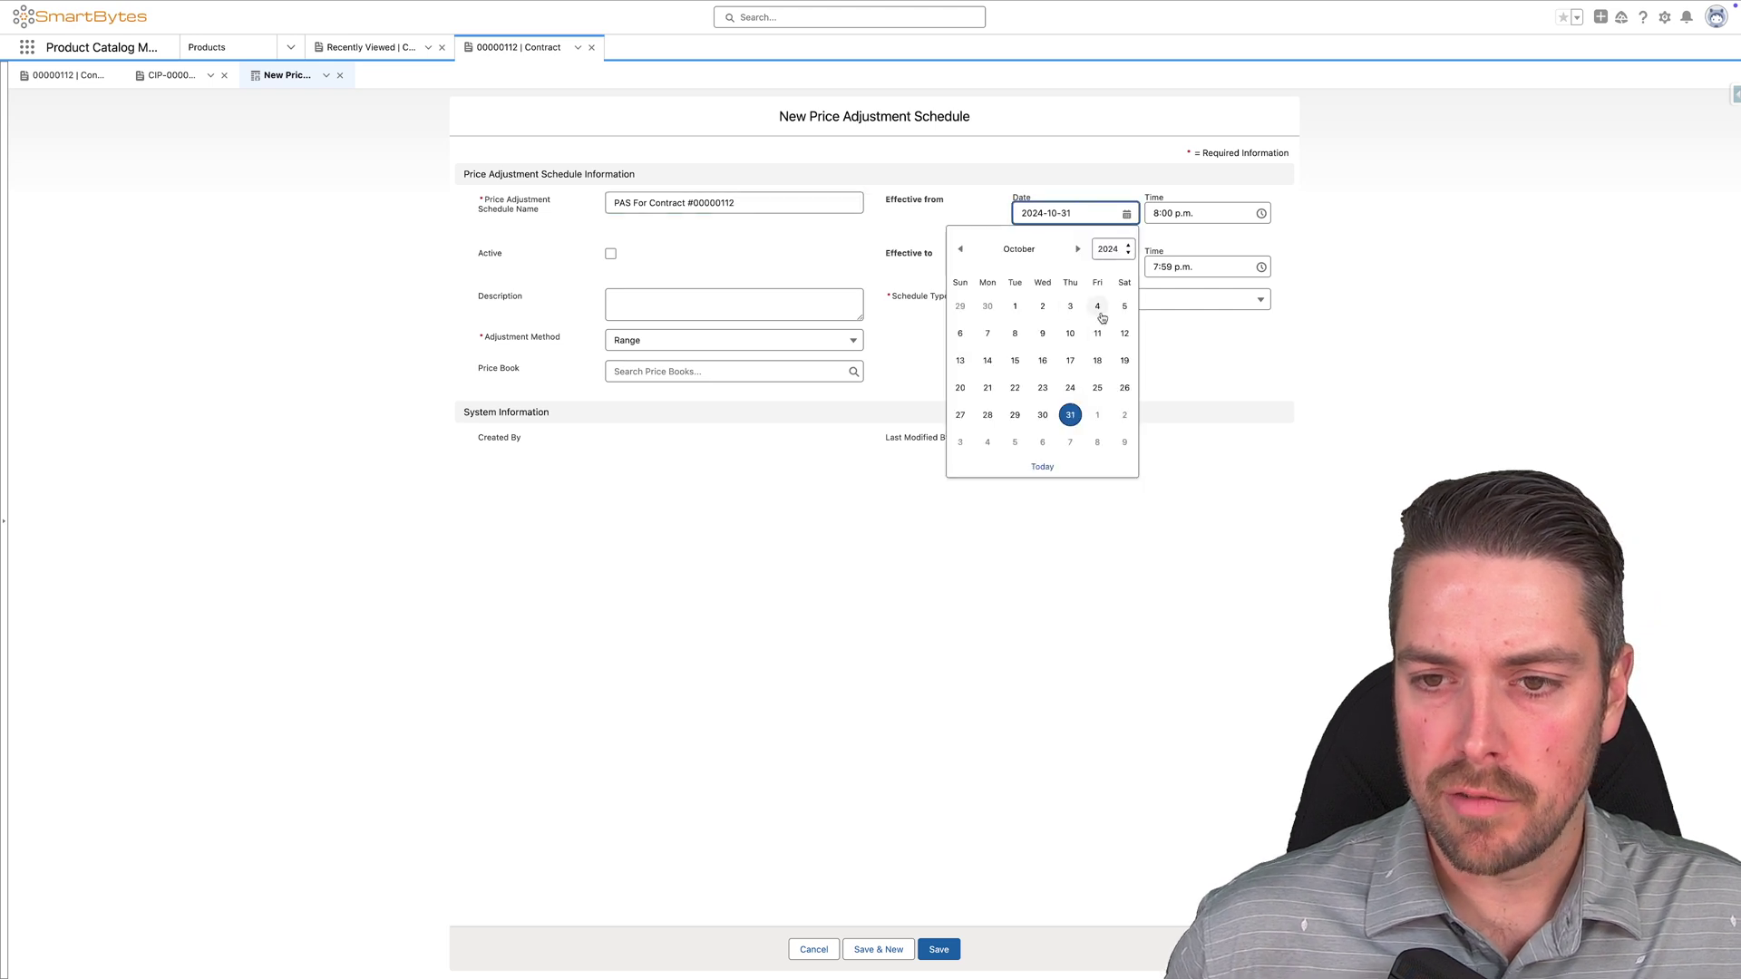
pyautogui.click(1099, 413)
pyautogui.click(1082, 278)
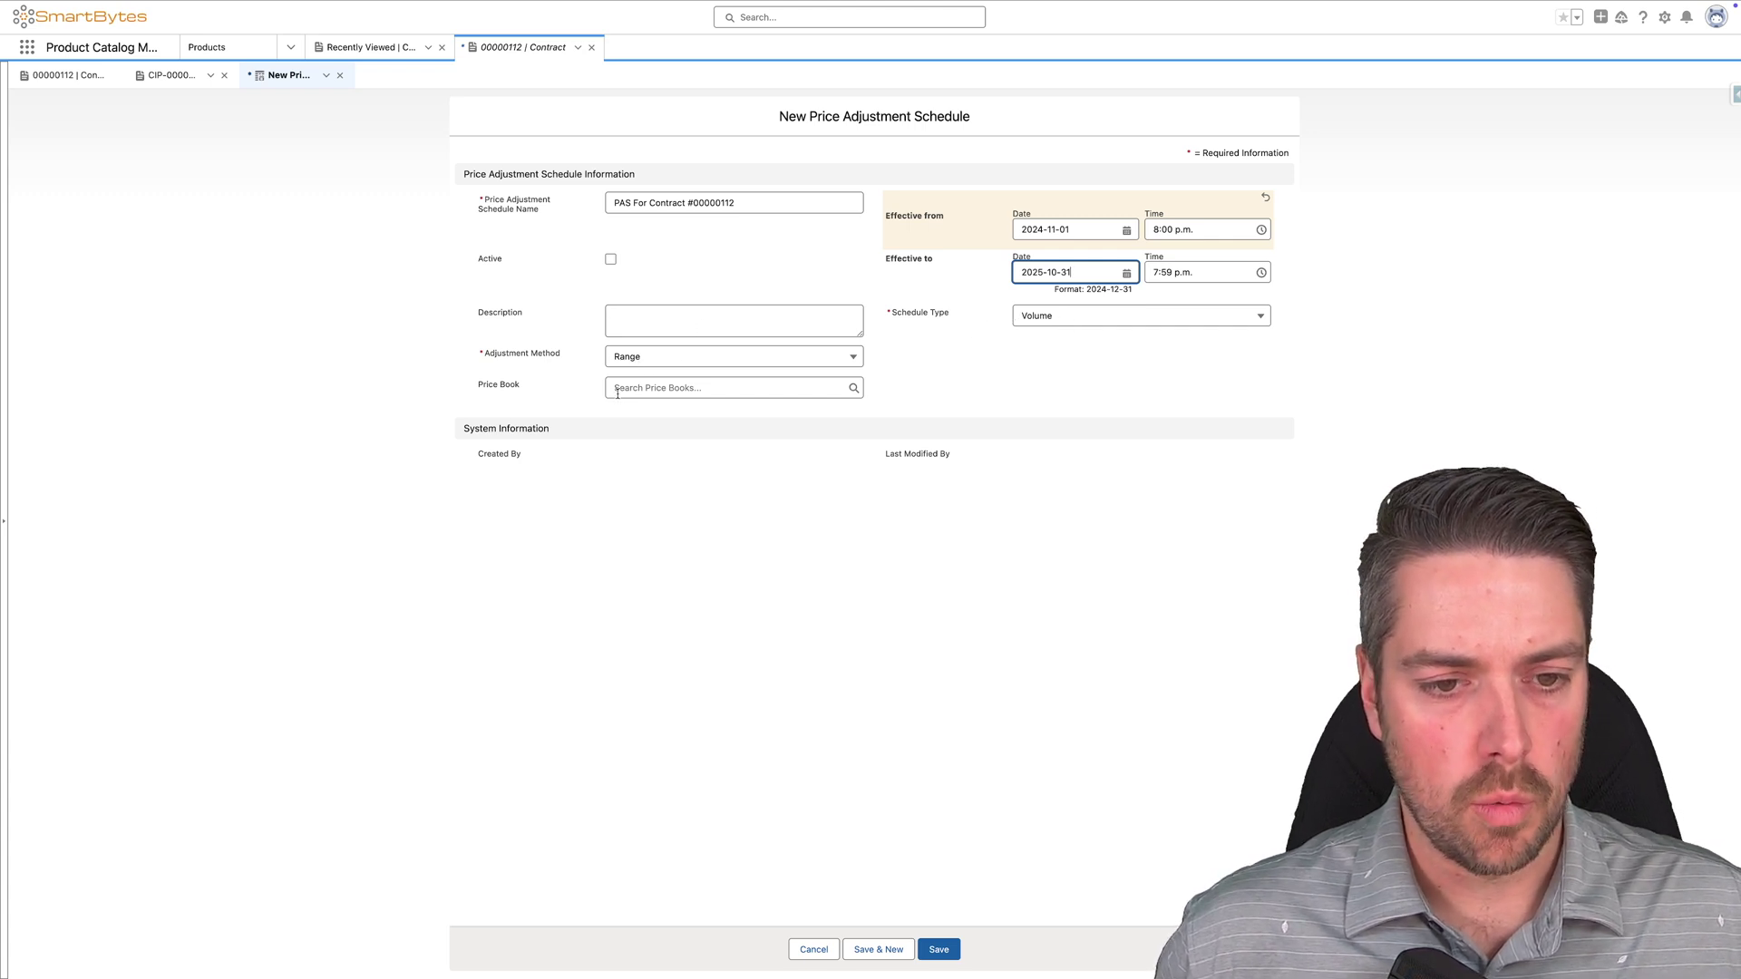
# Assign the Standard Price Book to the price adjustment schedule and save it
pyautogui.click(655, 395)
pyautogui.click(696, 428)
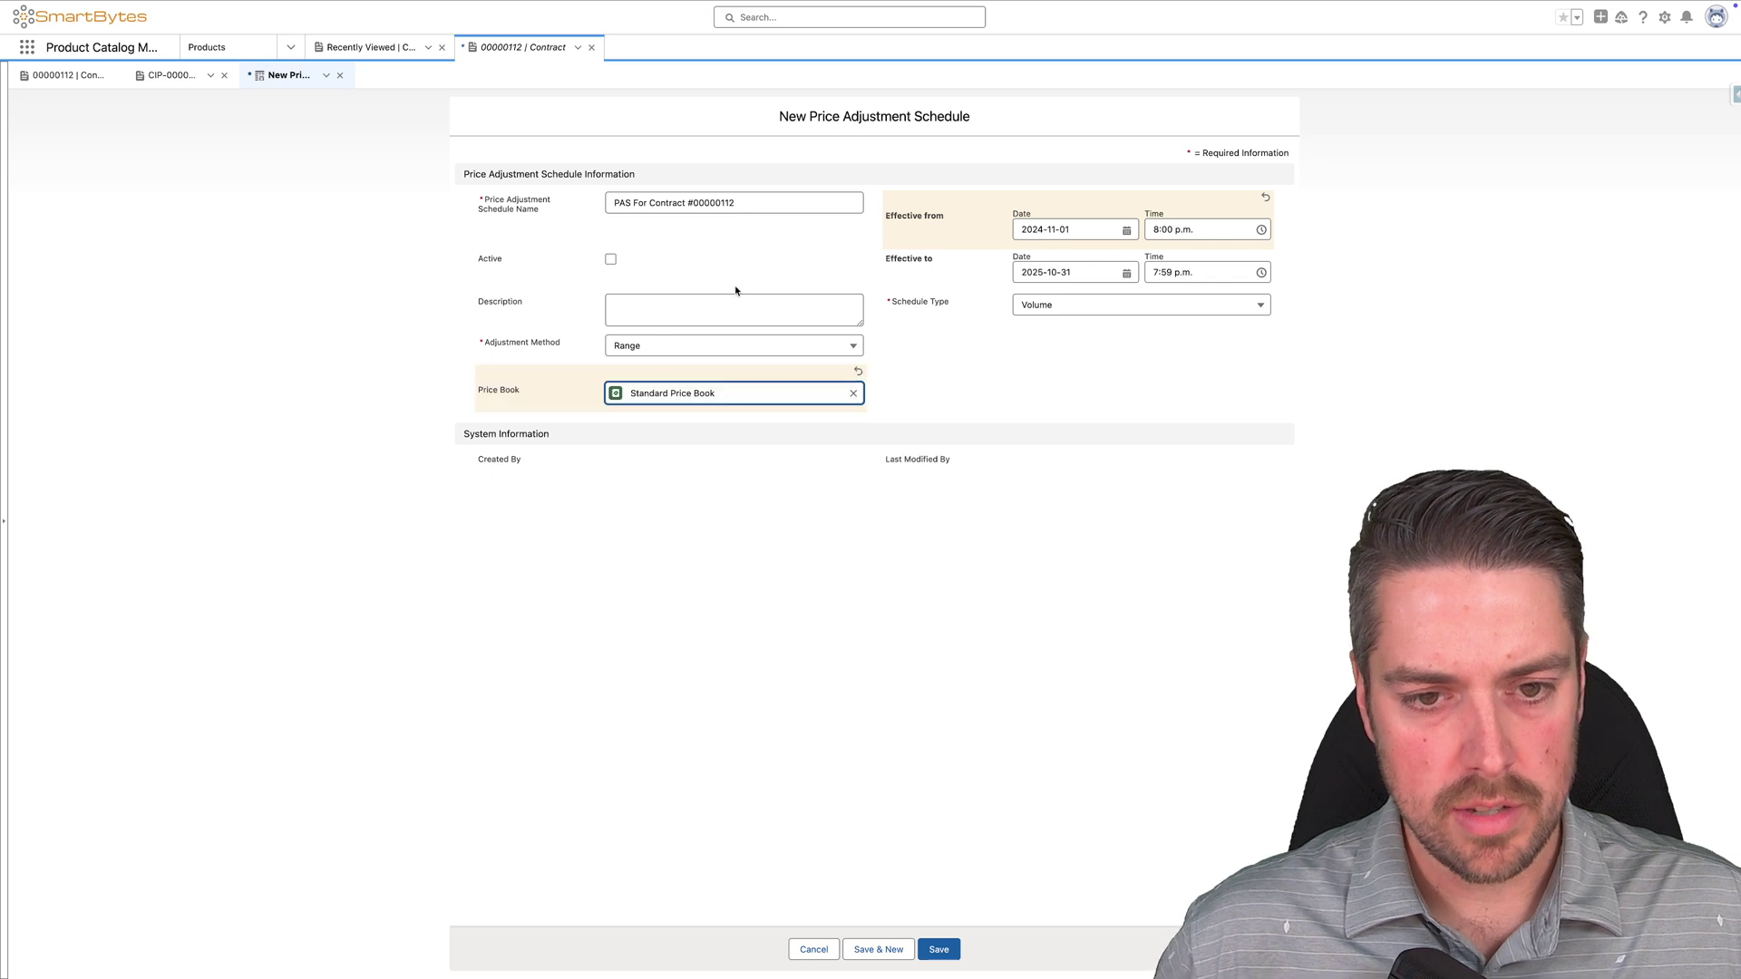
pyautogui.click(938, 949)
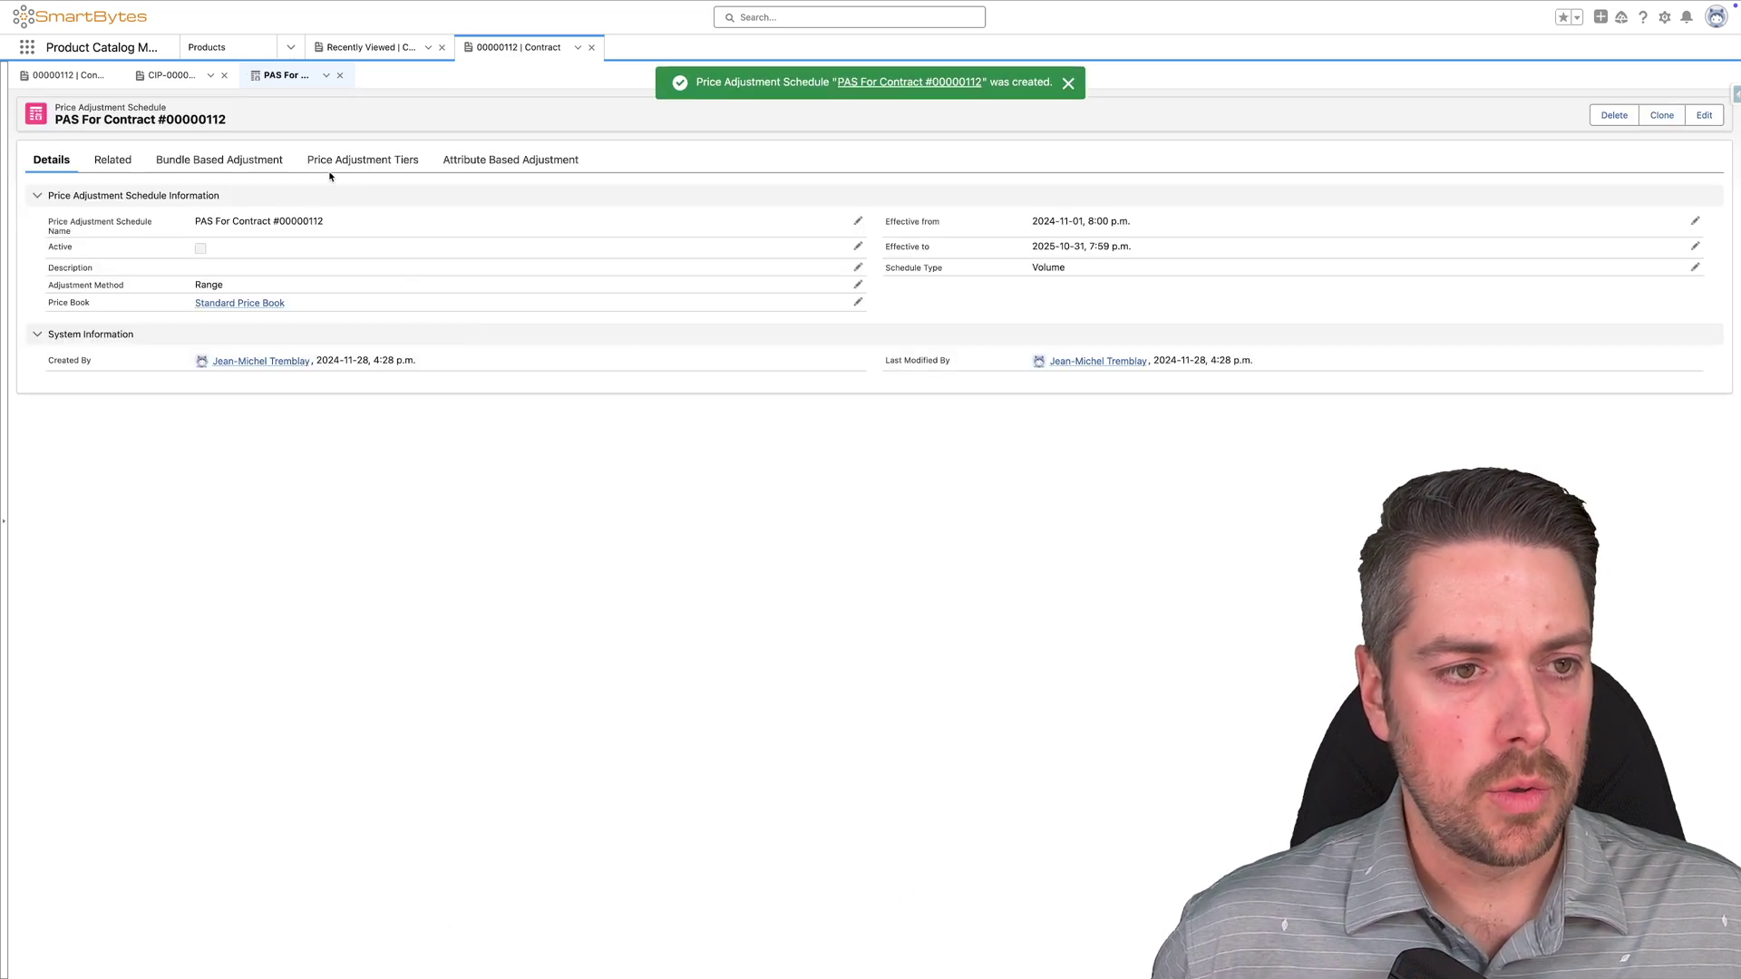
# Start a new price adjustment tier on the schedule, choose the Percentage tier type, and link it to the contract's price adjustment schedule
pyautogui.click(319, 168)
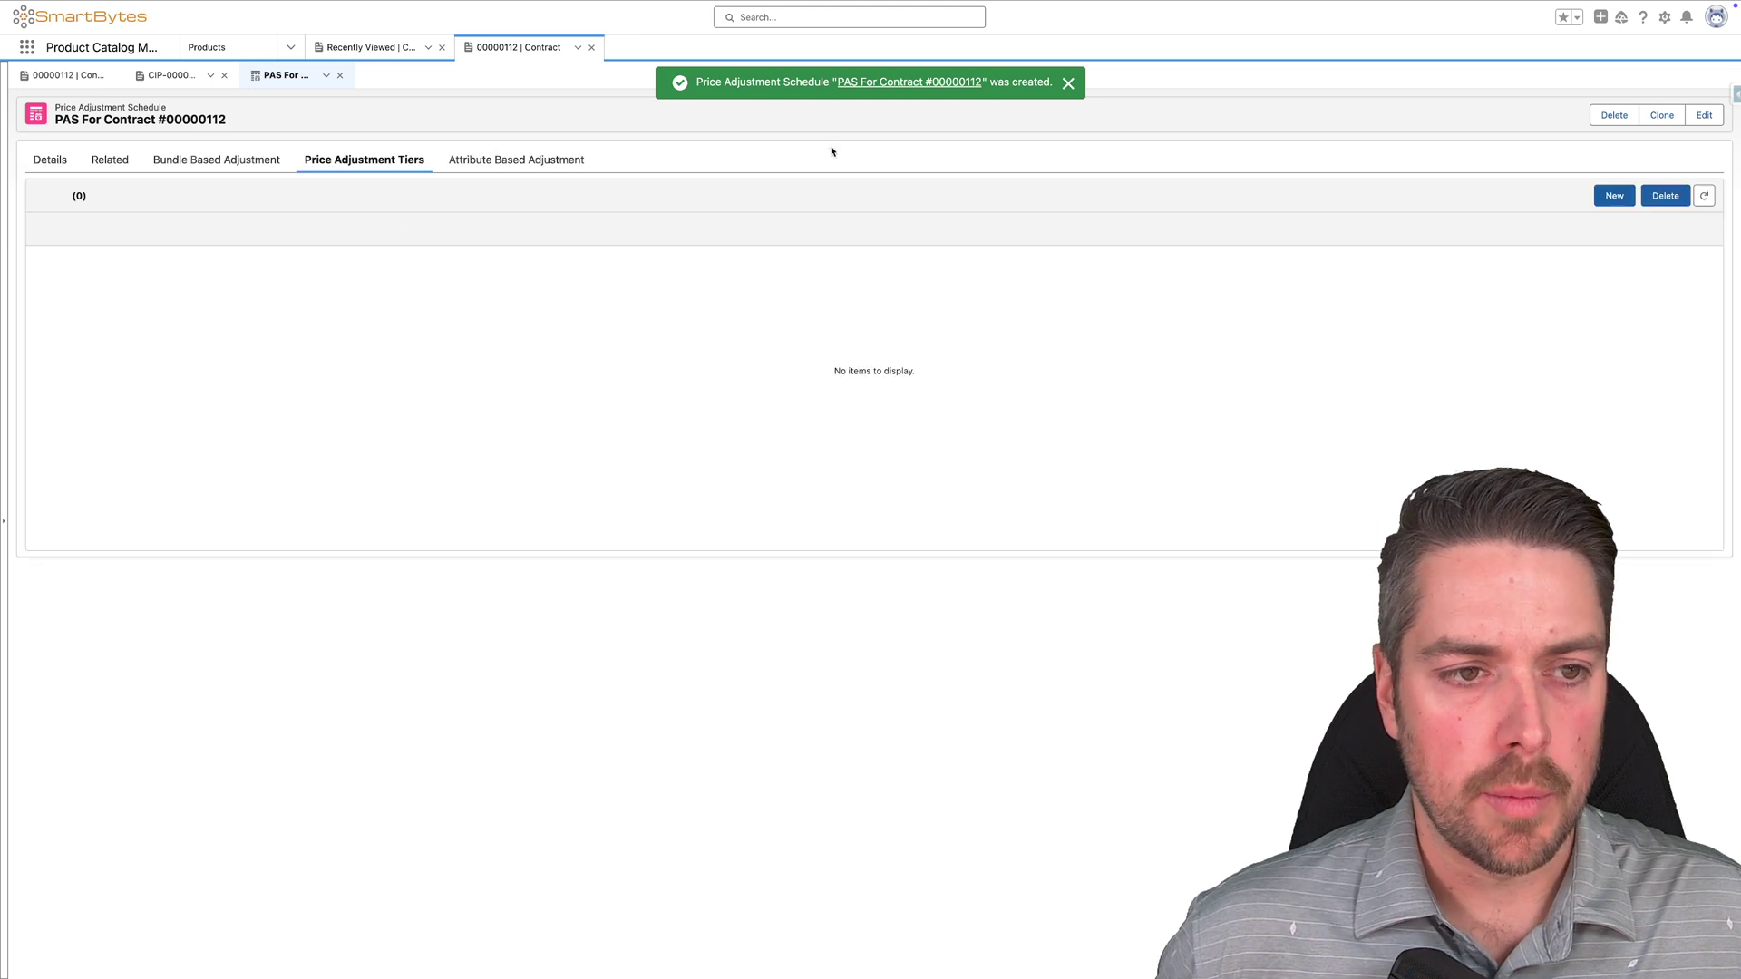
pyautogui.click(1619, 196)
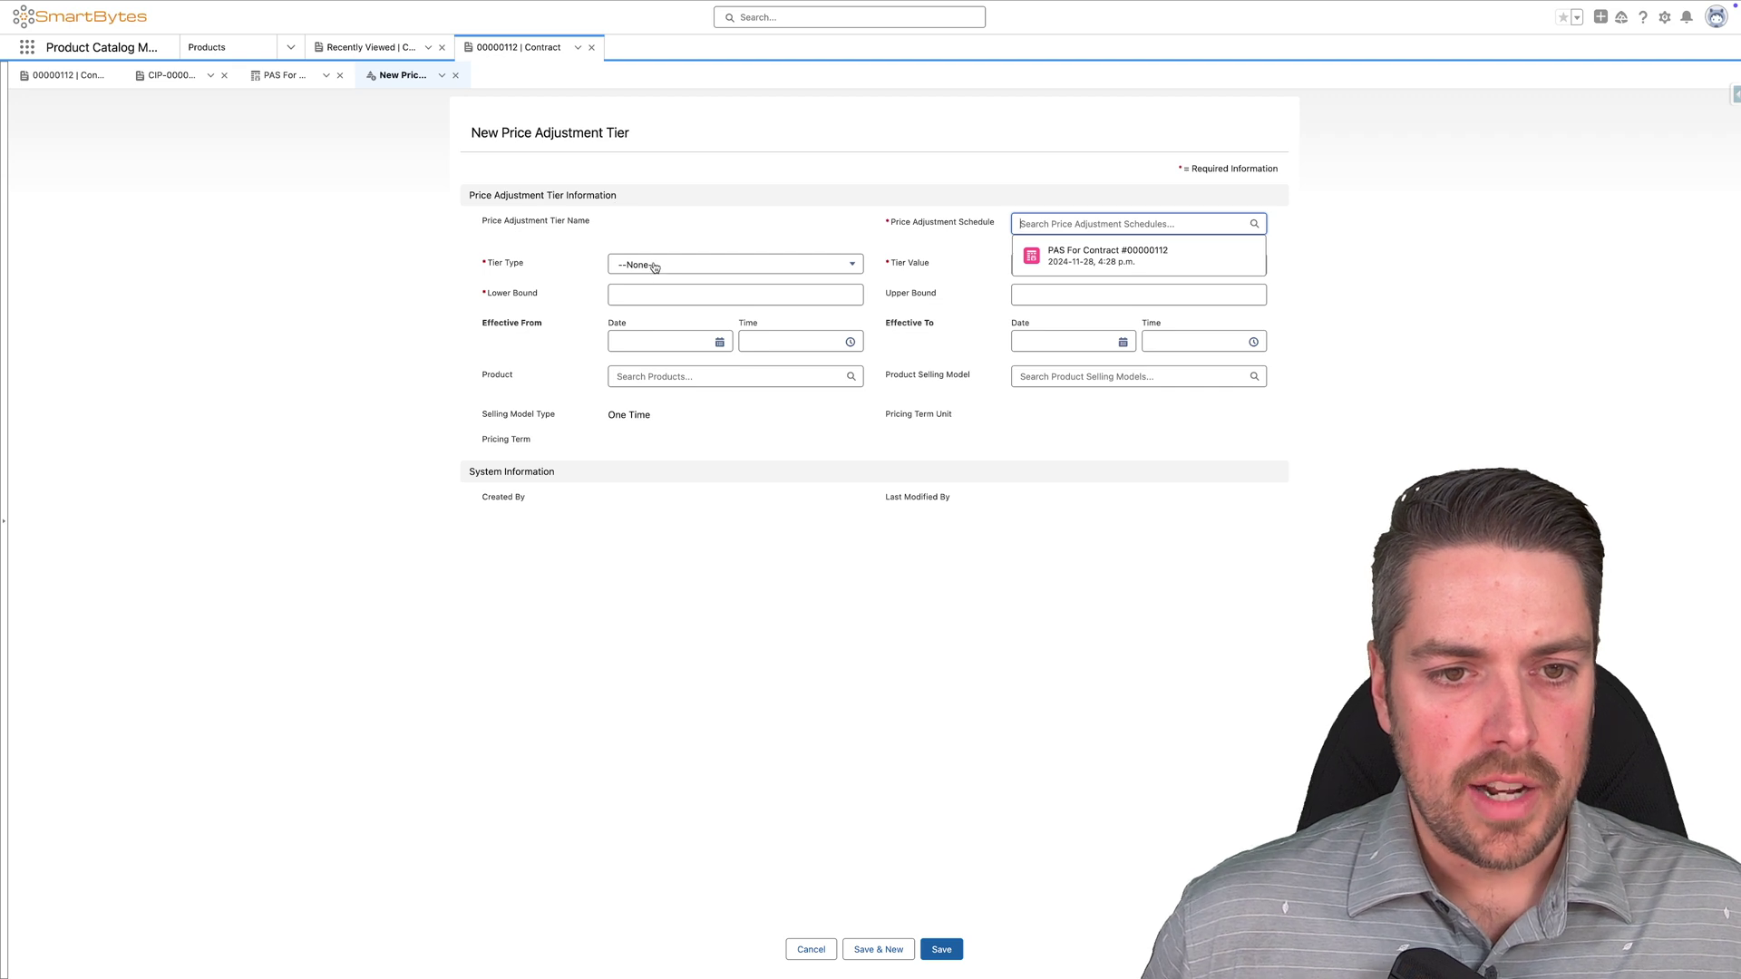
pyautogui.click(653, 266)
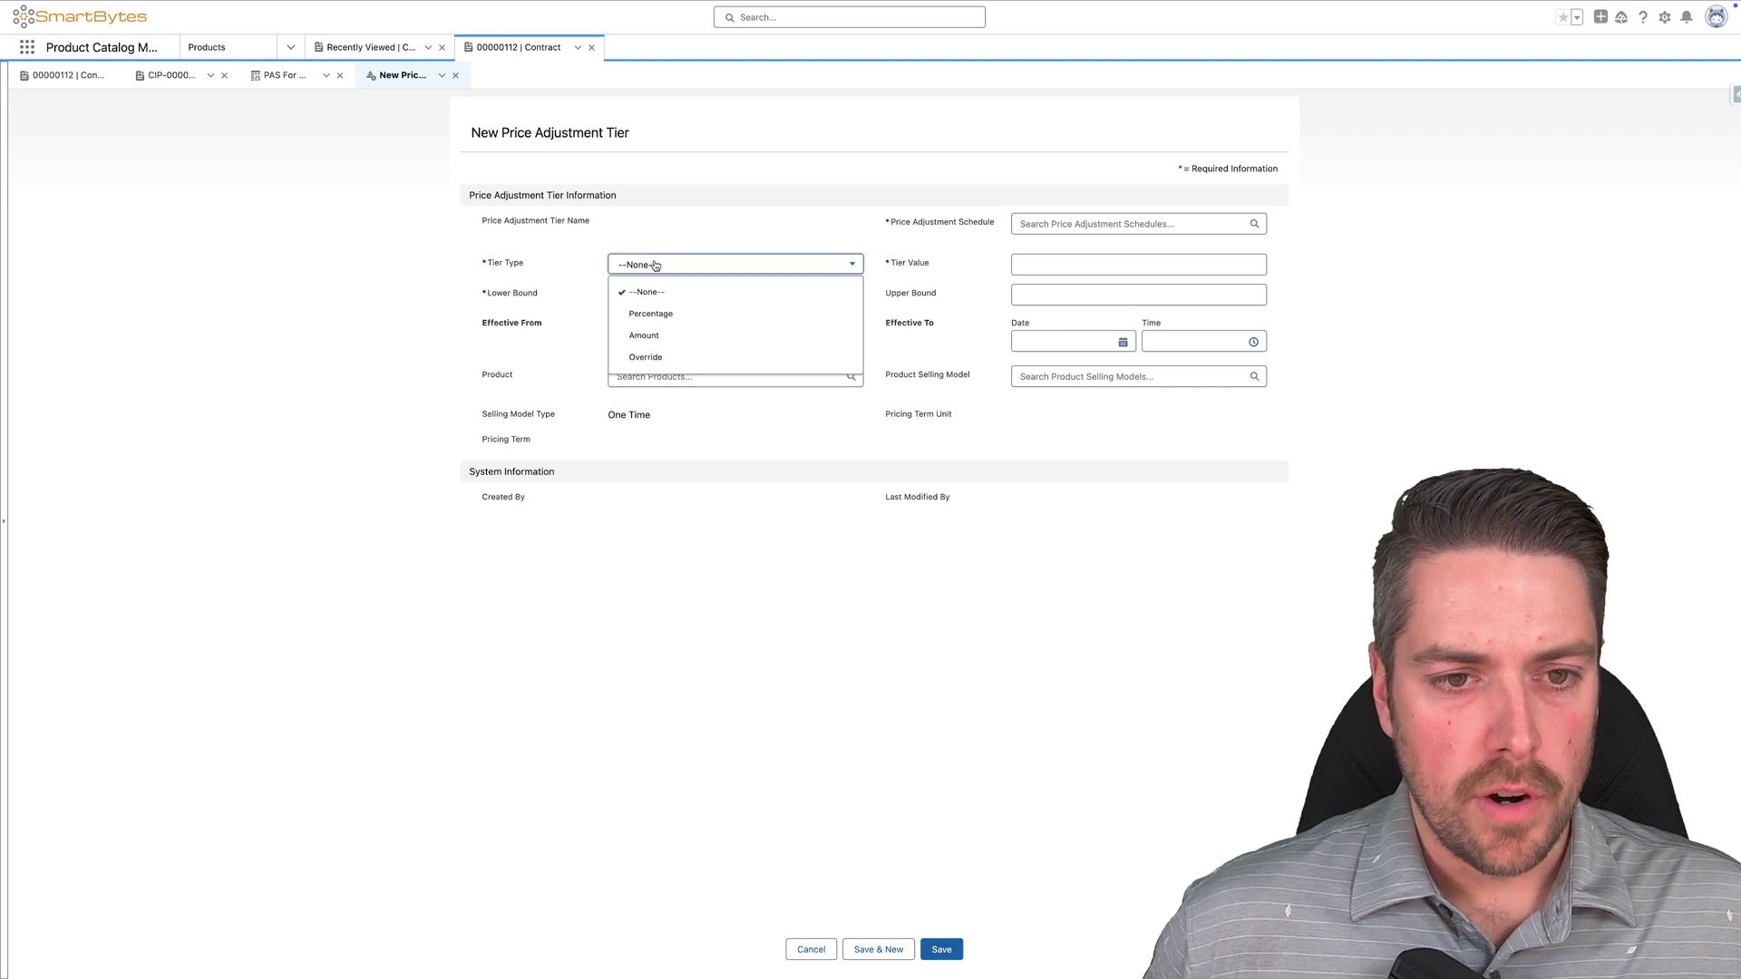
pyautogui.click(665, 314)
pyautogui.click(1043, 262)
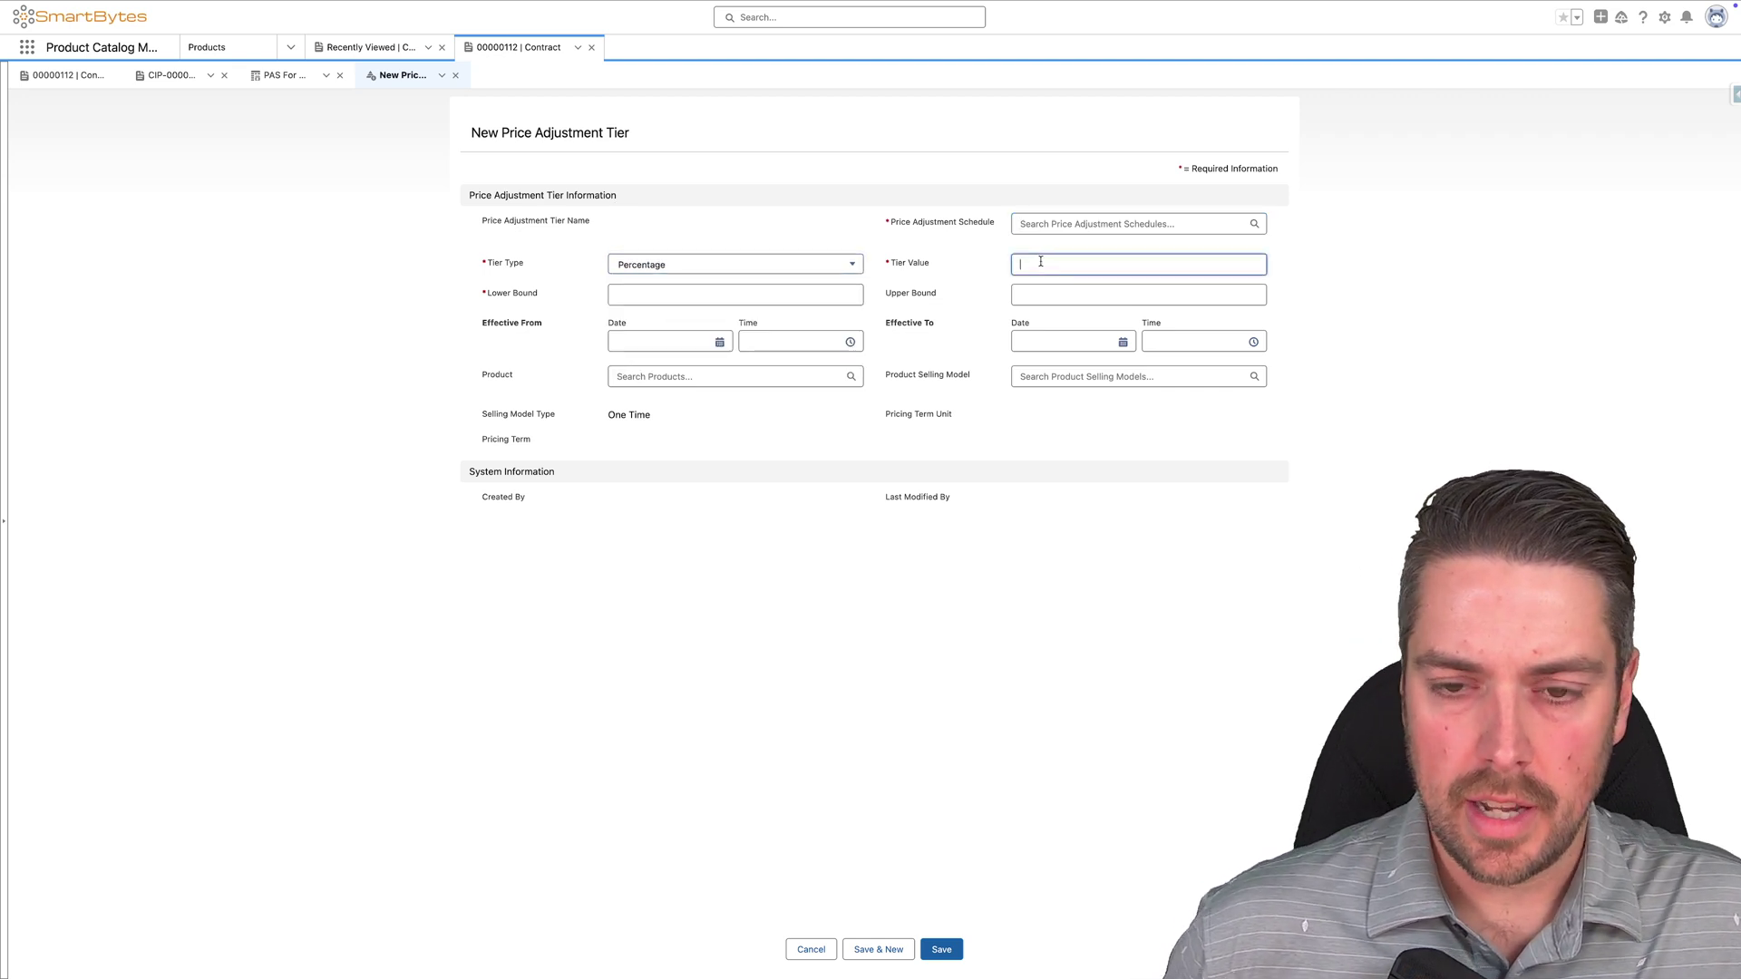
pyautogui.click(1098, 223)
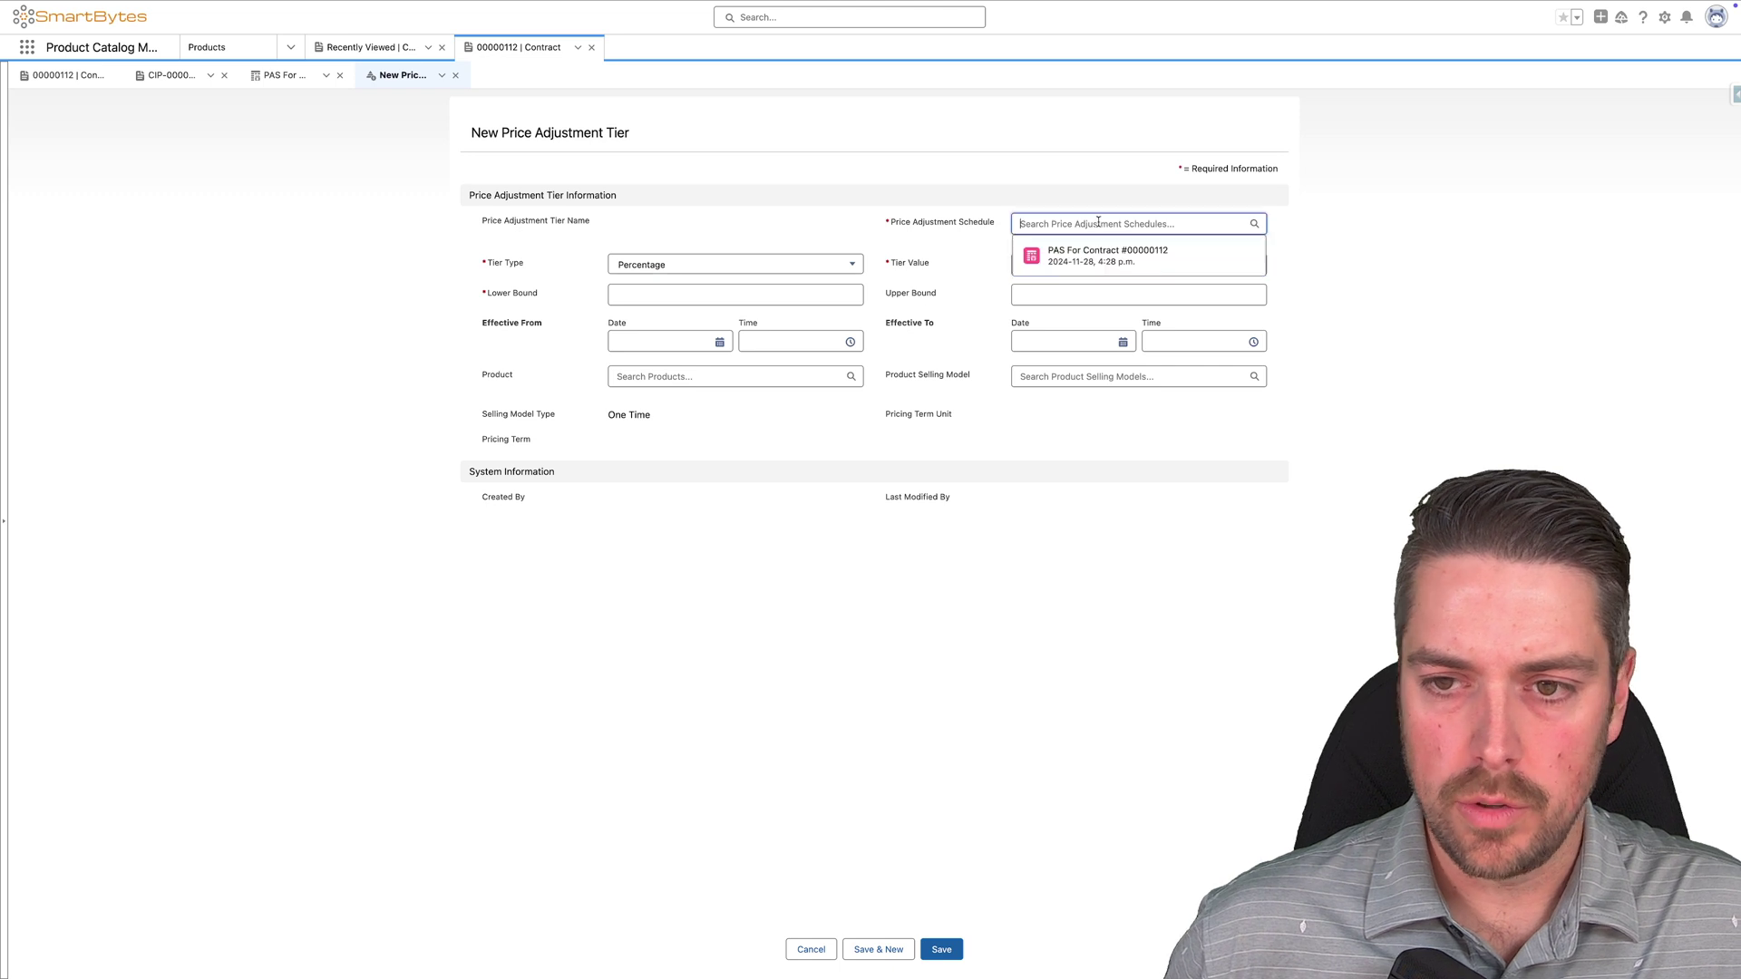
pyautogui.click(1068, 256)
# Set the tier's lower bound to 10, upper bound to 20, tier value to 5, and effective-from date to 2024-11-01
pyautogui.click(689, 300)
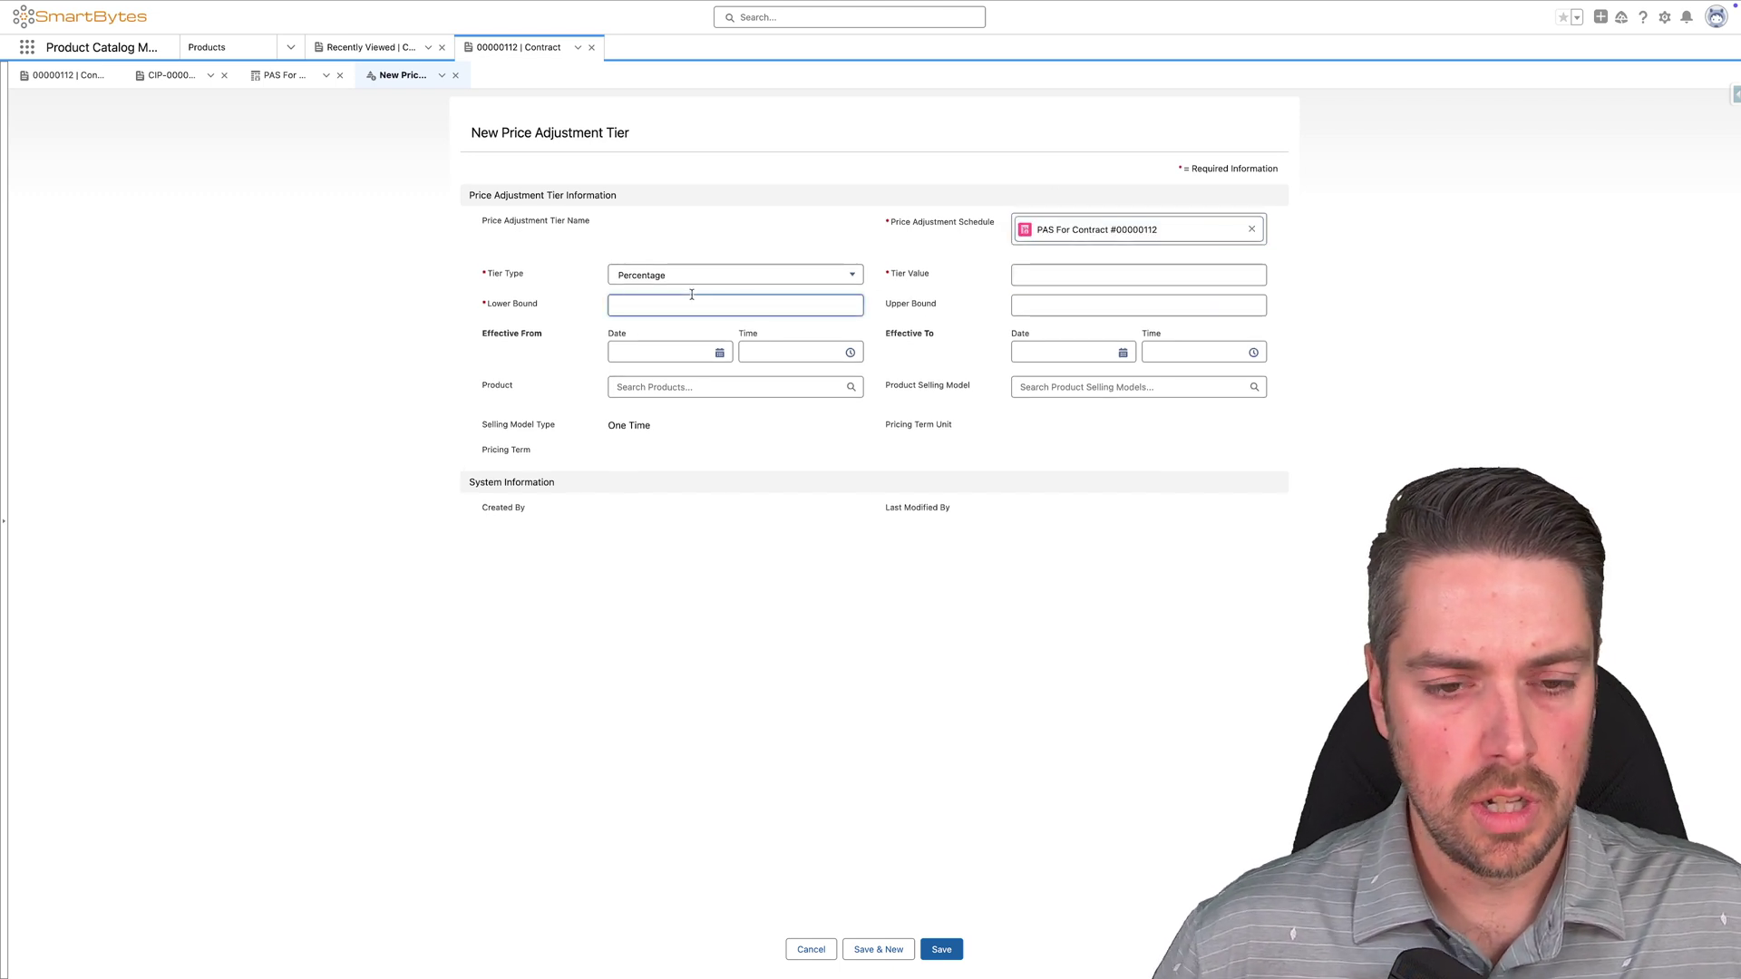
pyautogui.write('10')
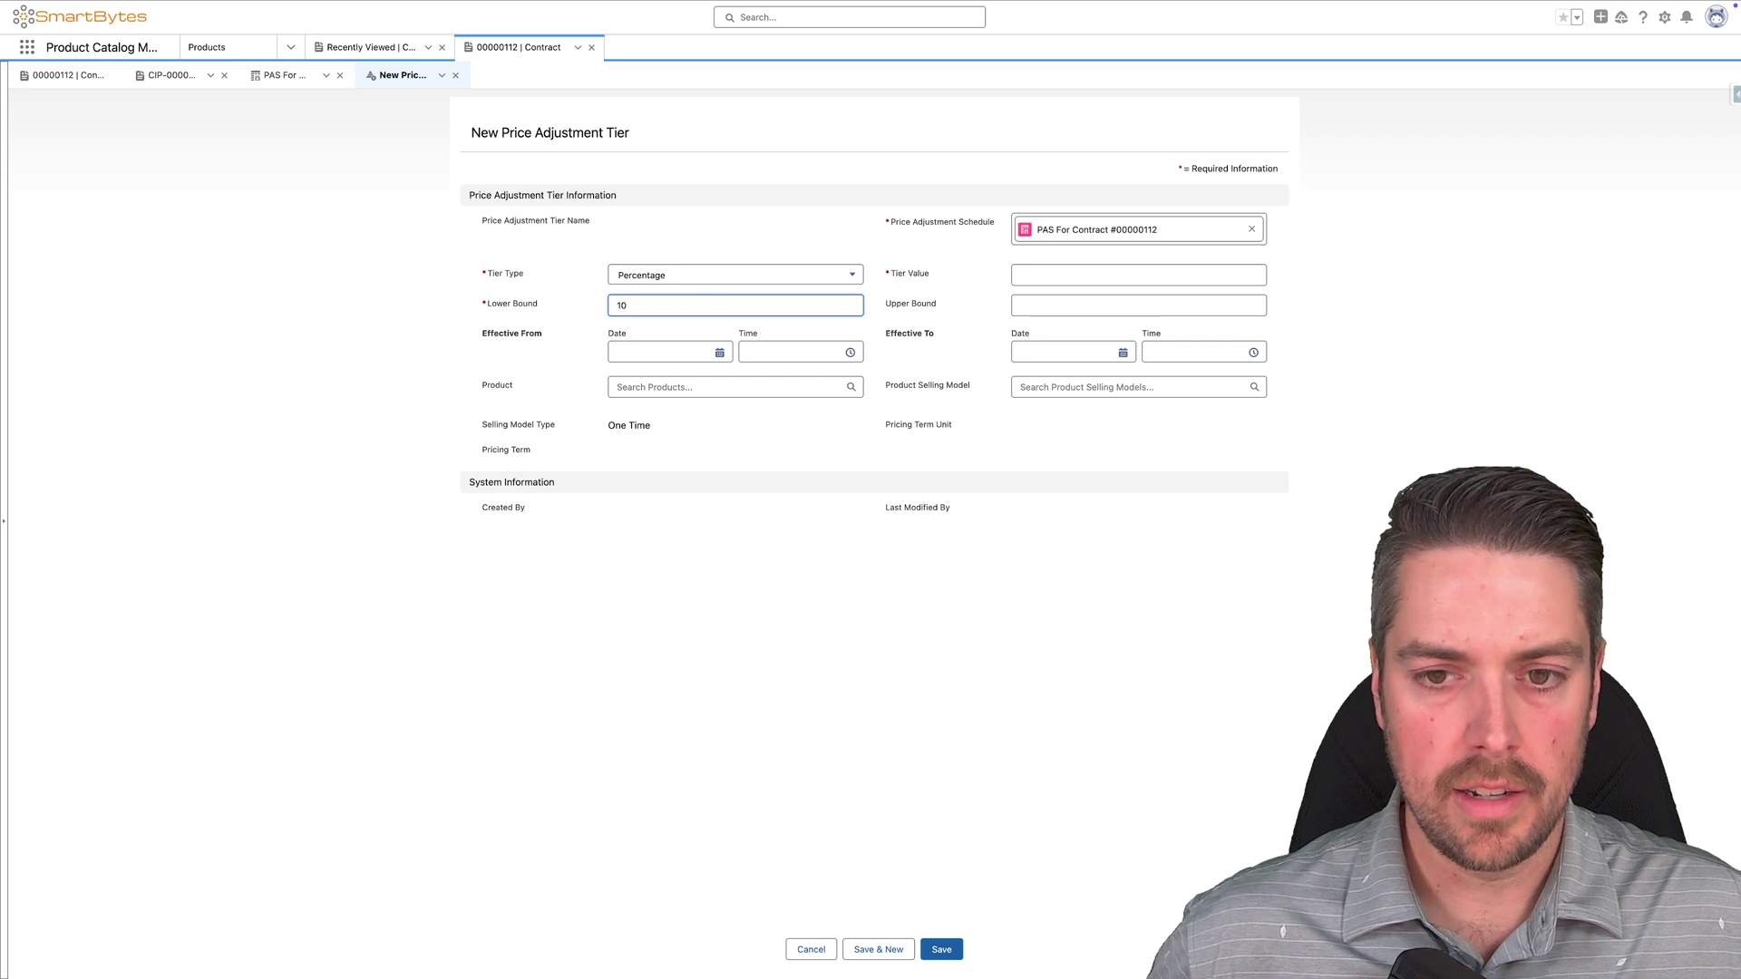
pyautogui.click(1061, 272)
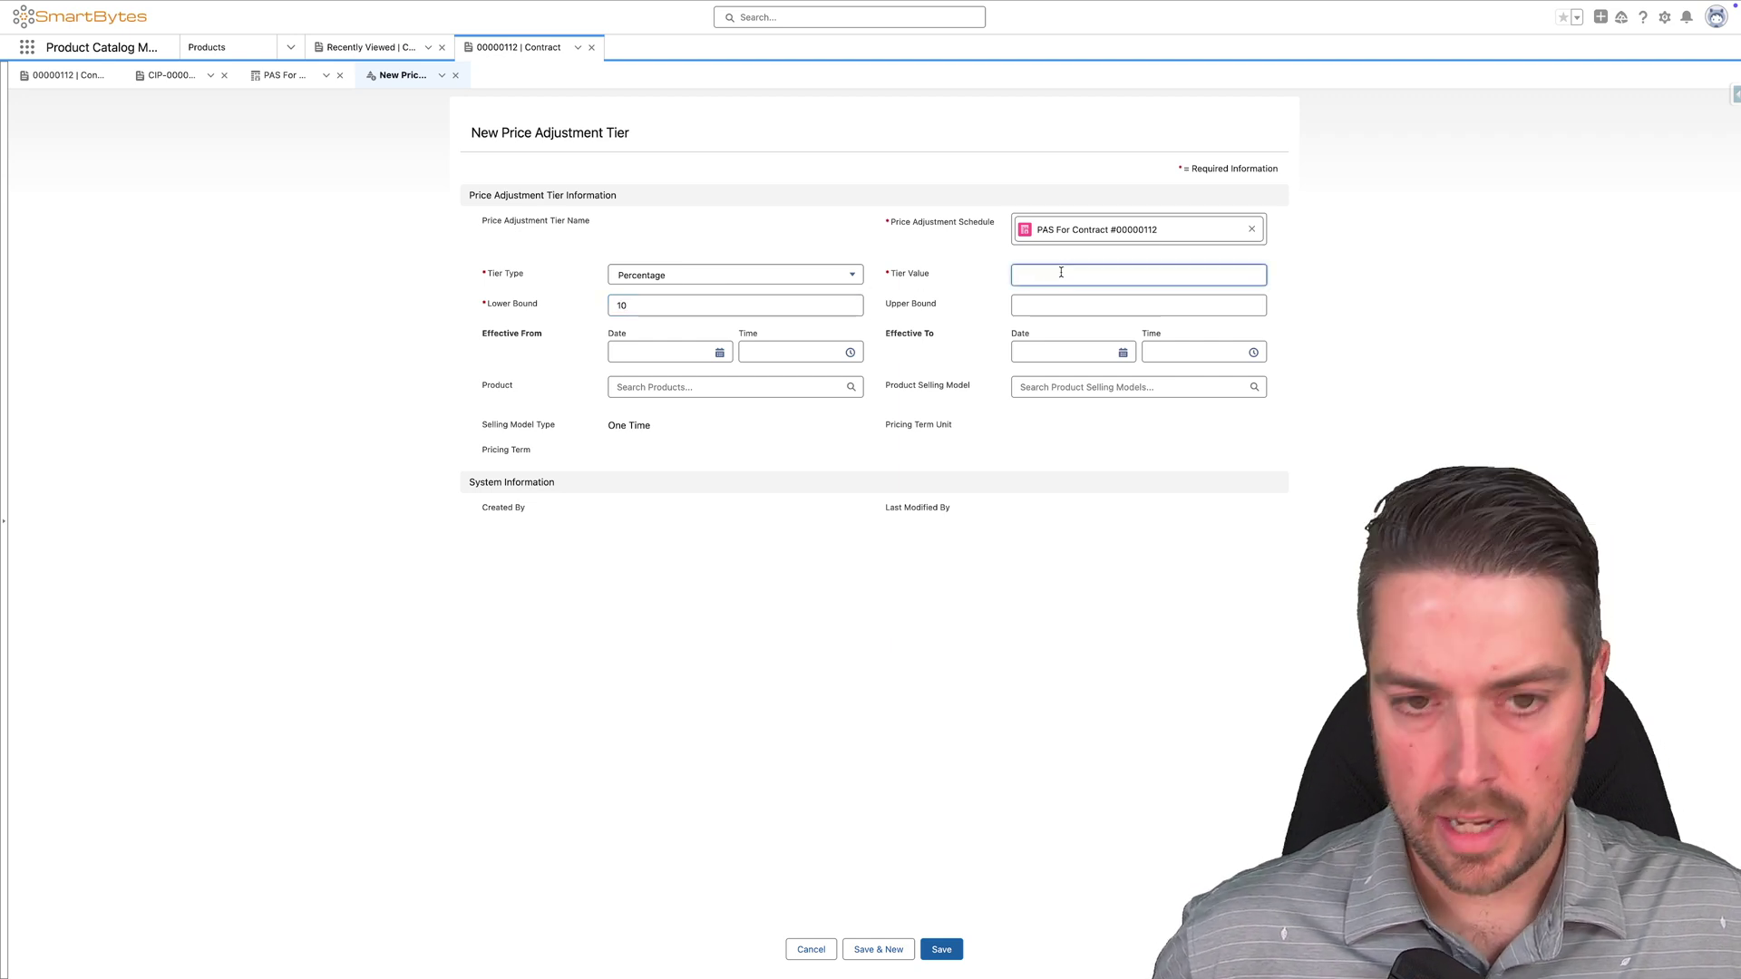
pyautogui.click(1052, 301)
pyautogui.write('20')
pyautogui.click(666, 352)
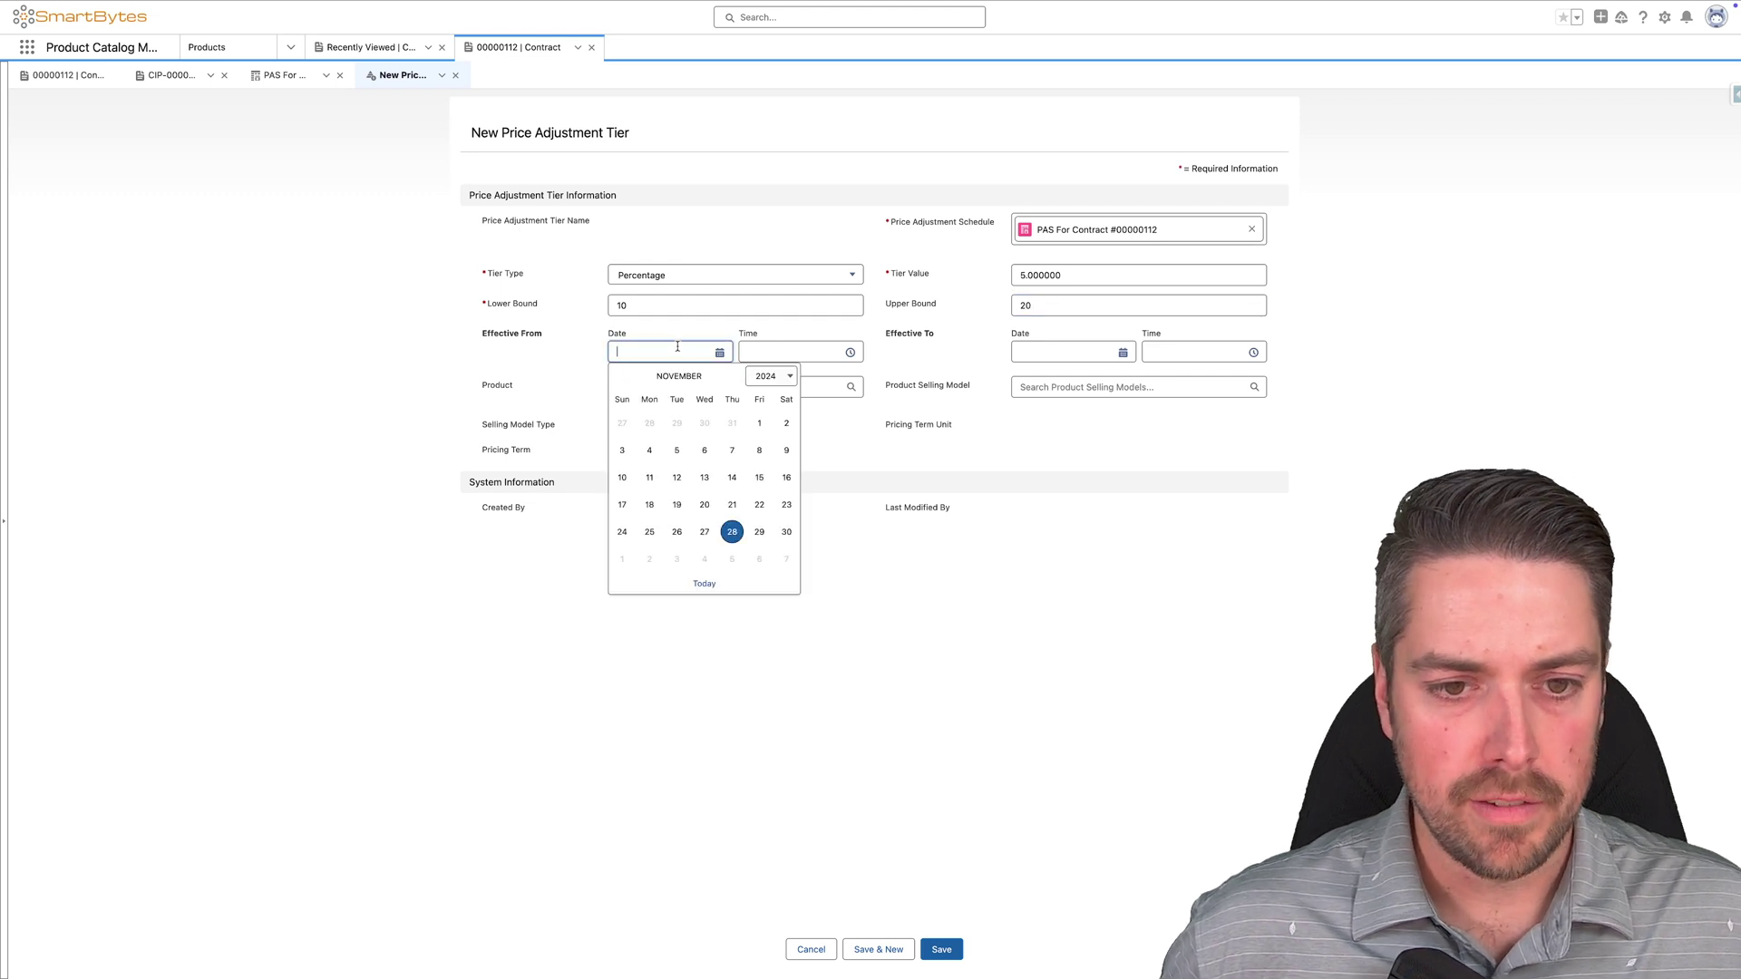
pyautogui.click(780, 413)
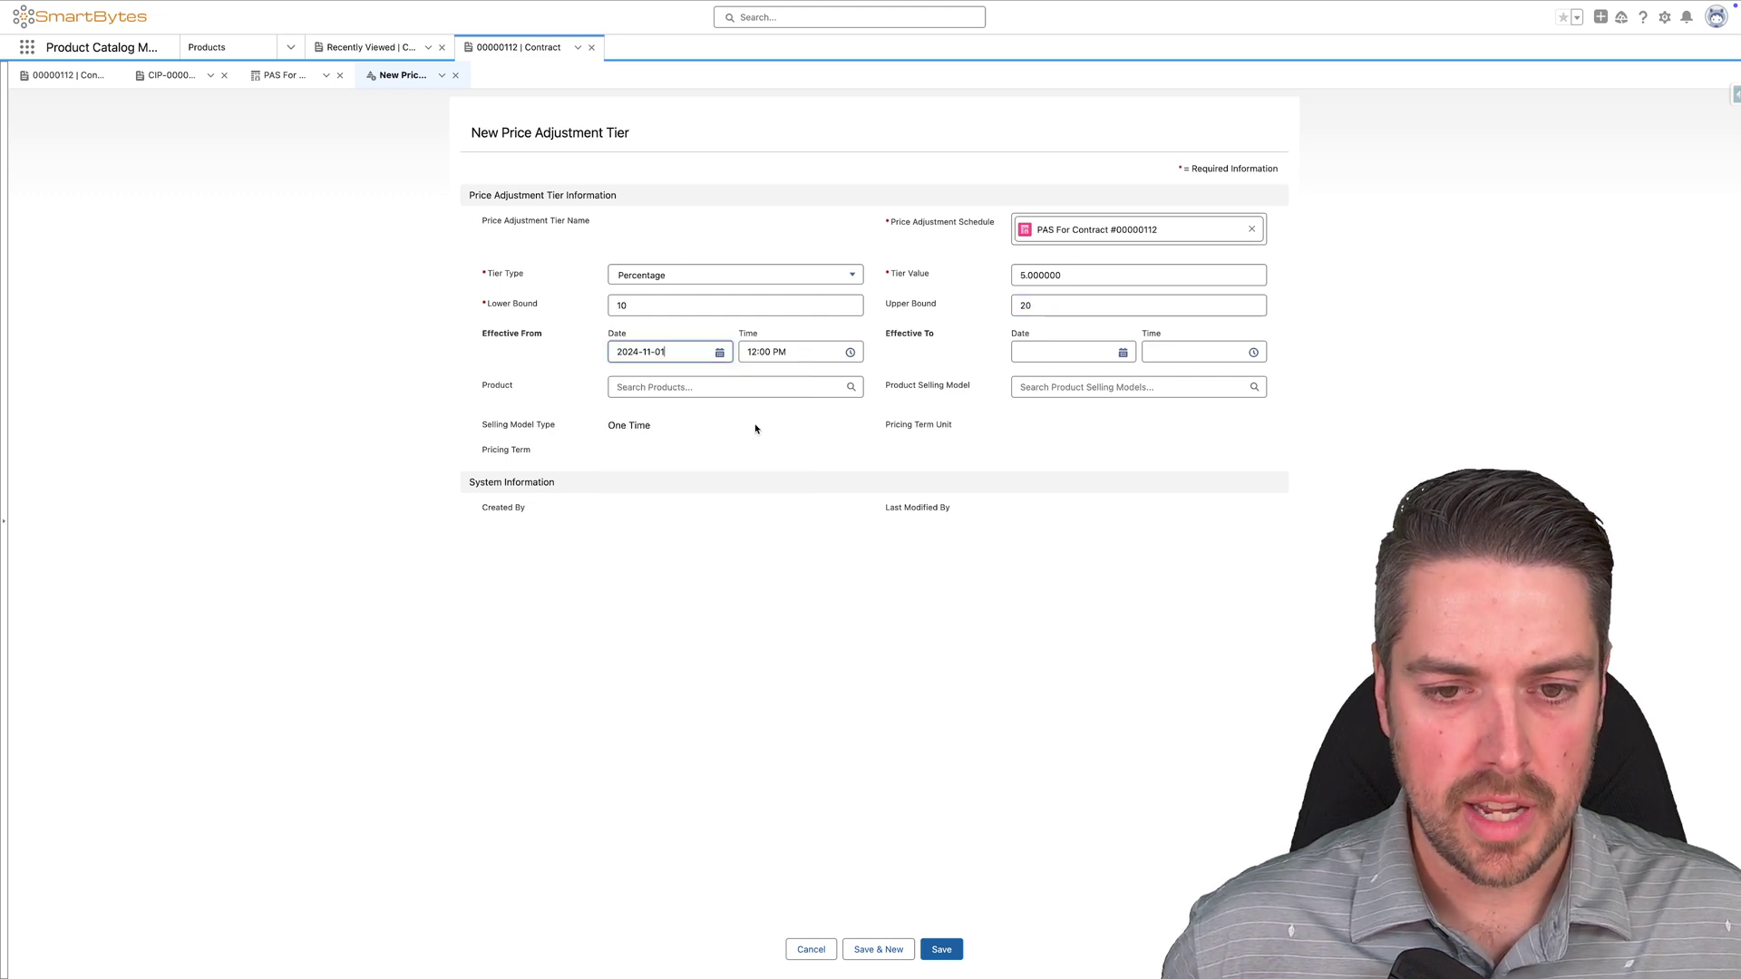
# Assign the Model 3 product and the One Time selling model to the tier, and save it
pyautogui.click(616, 390)
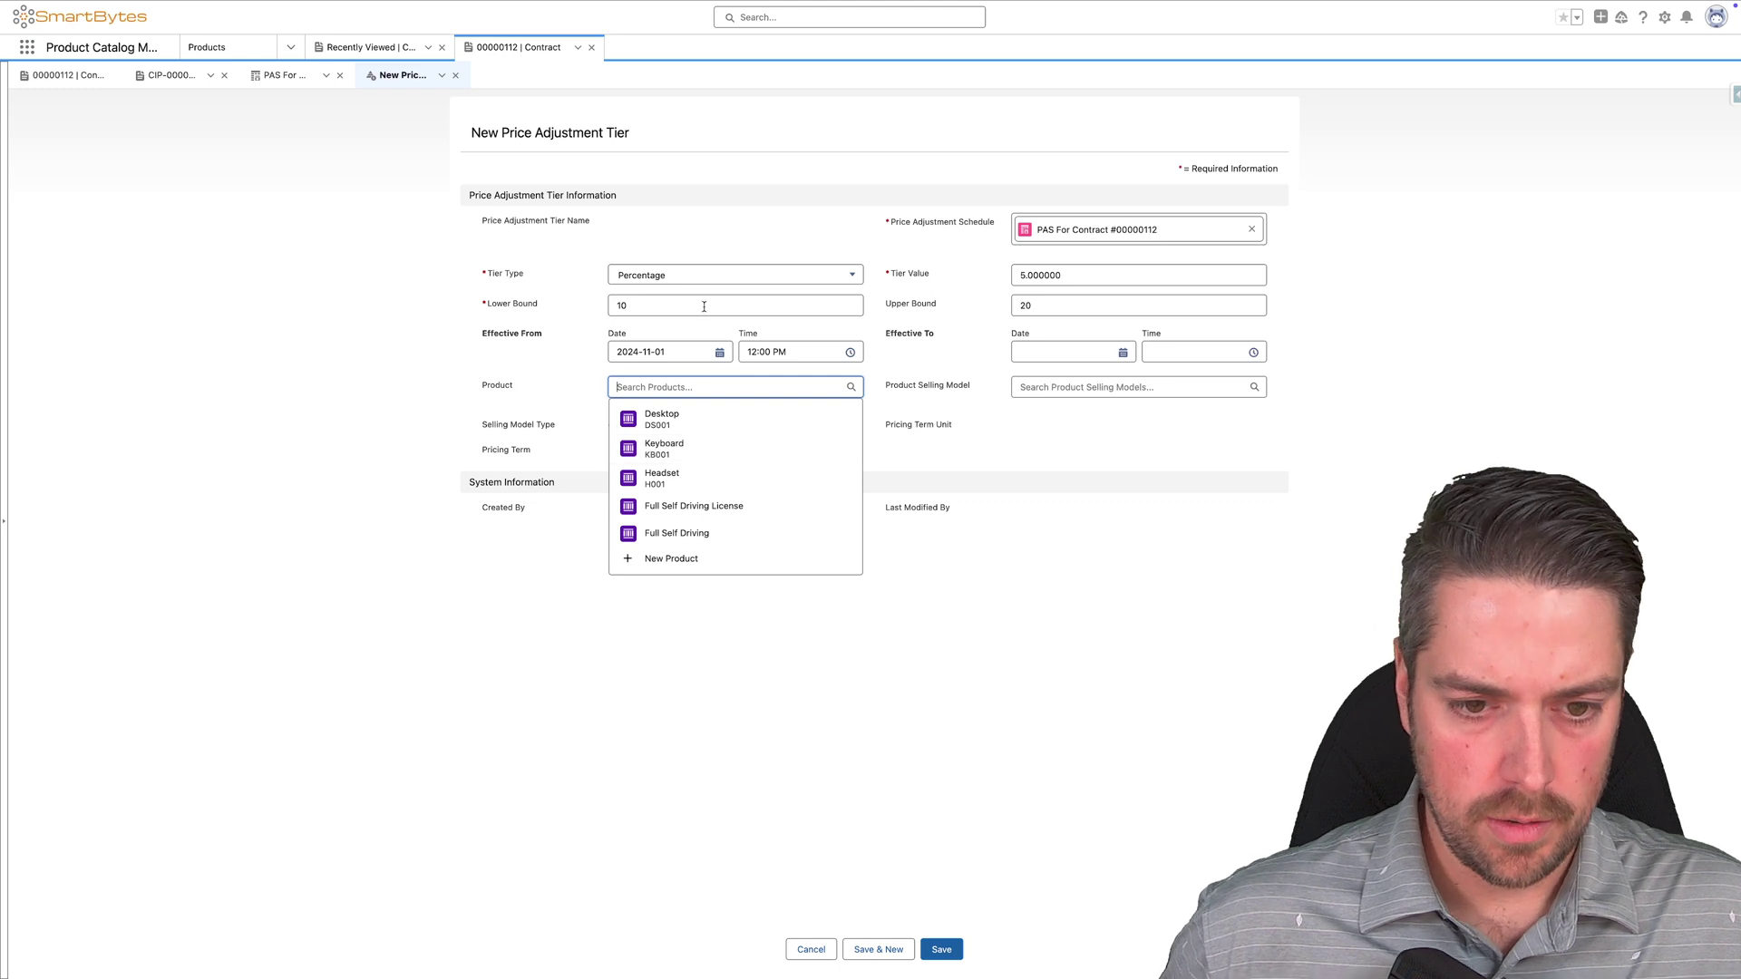
pyautogui.write('model')
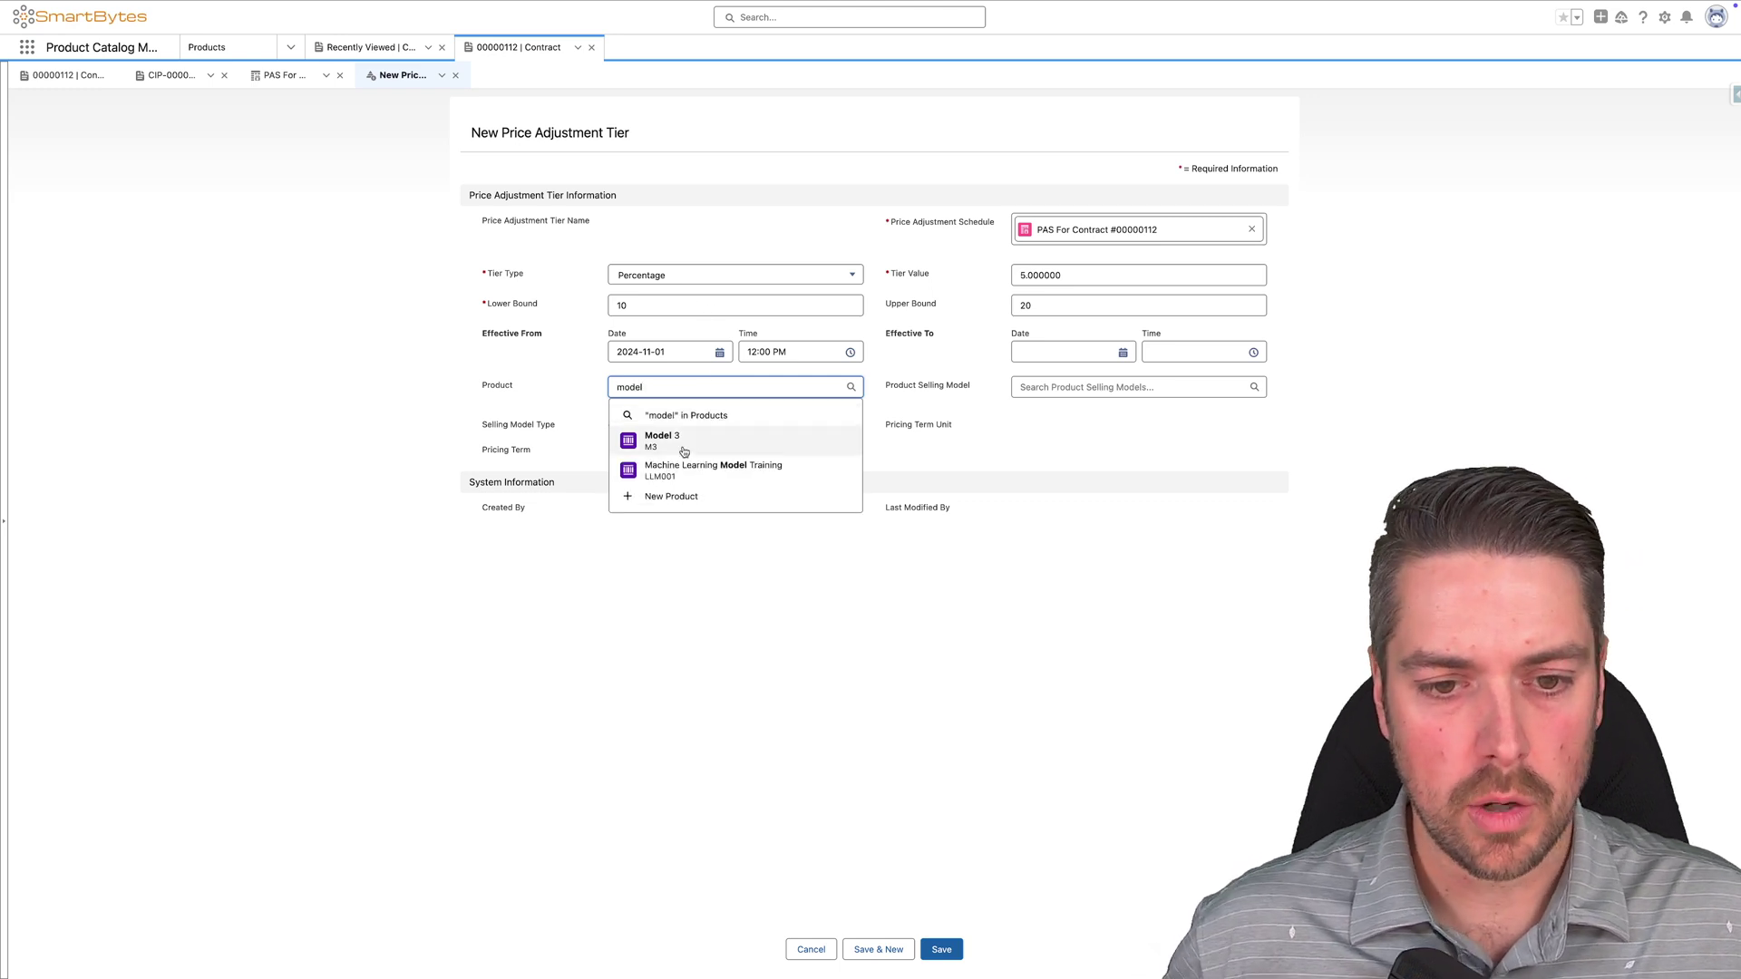
pyautogui.click(680, 442)
pyautogui.click(1058, 387)
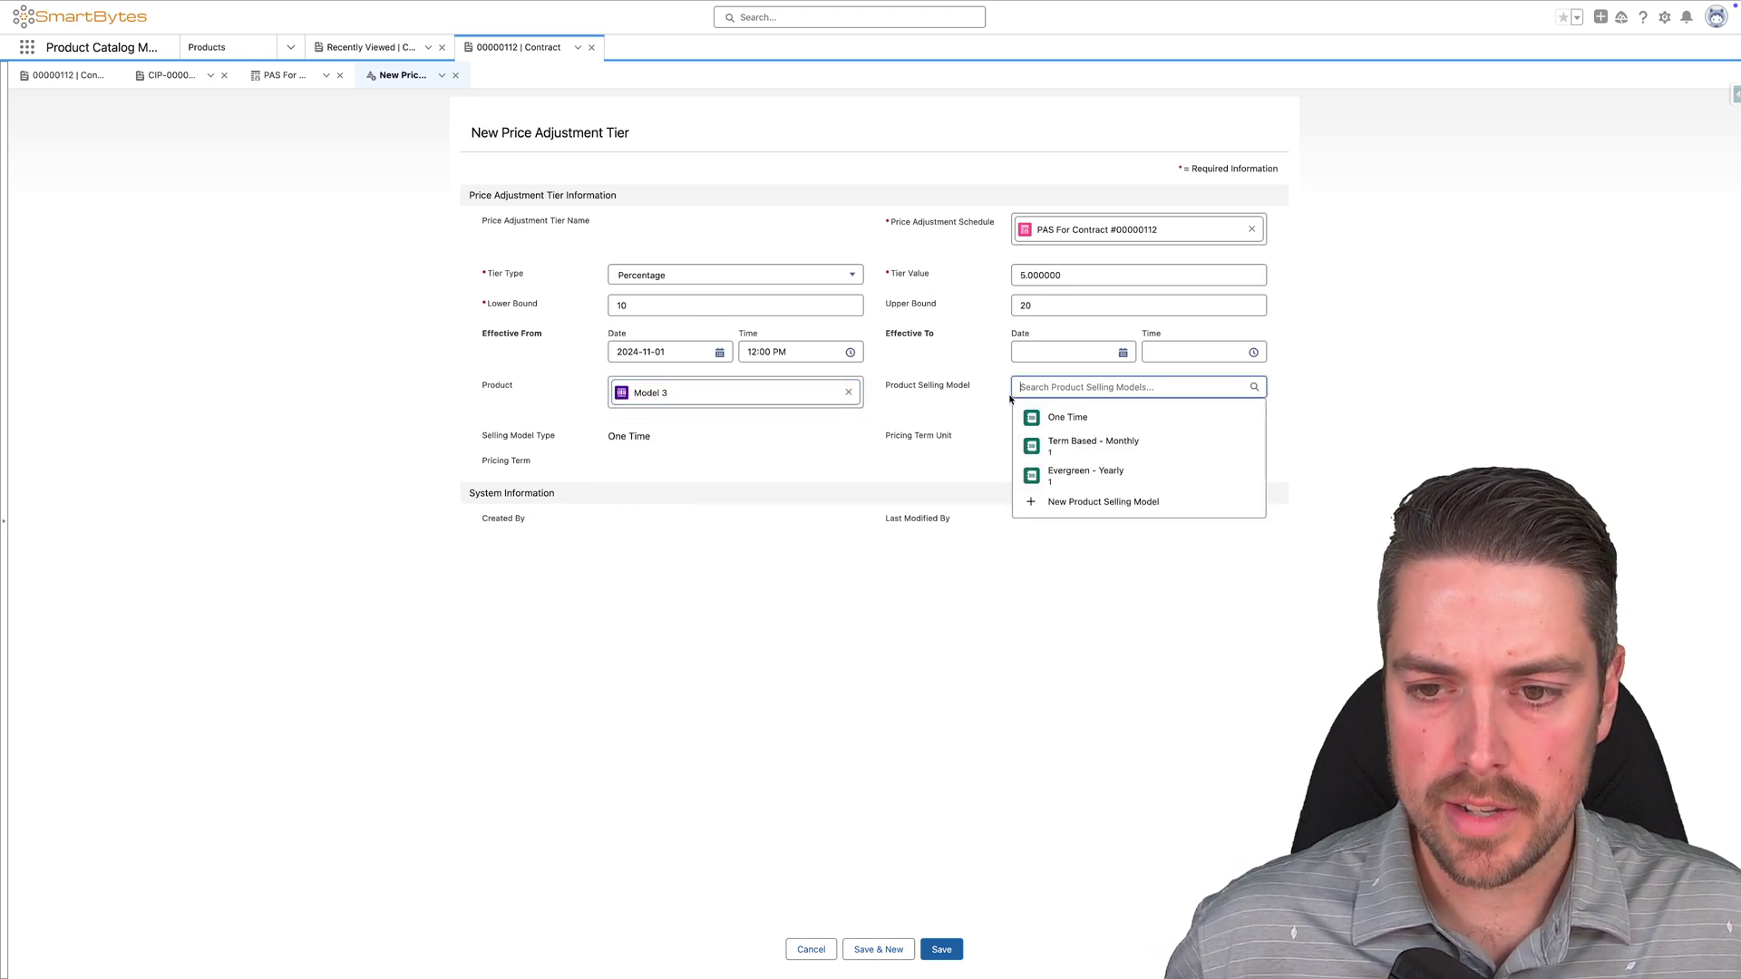
pyautogui.click(1082, 421)
pyautogui.click(941, 949)
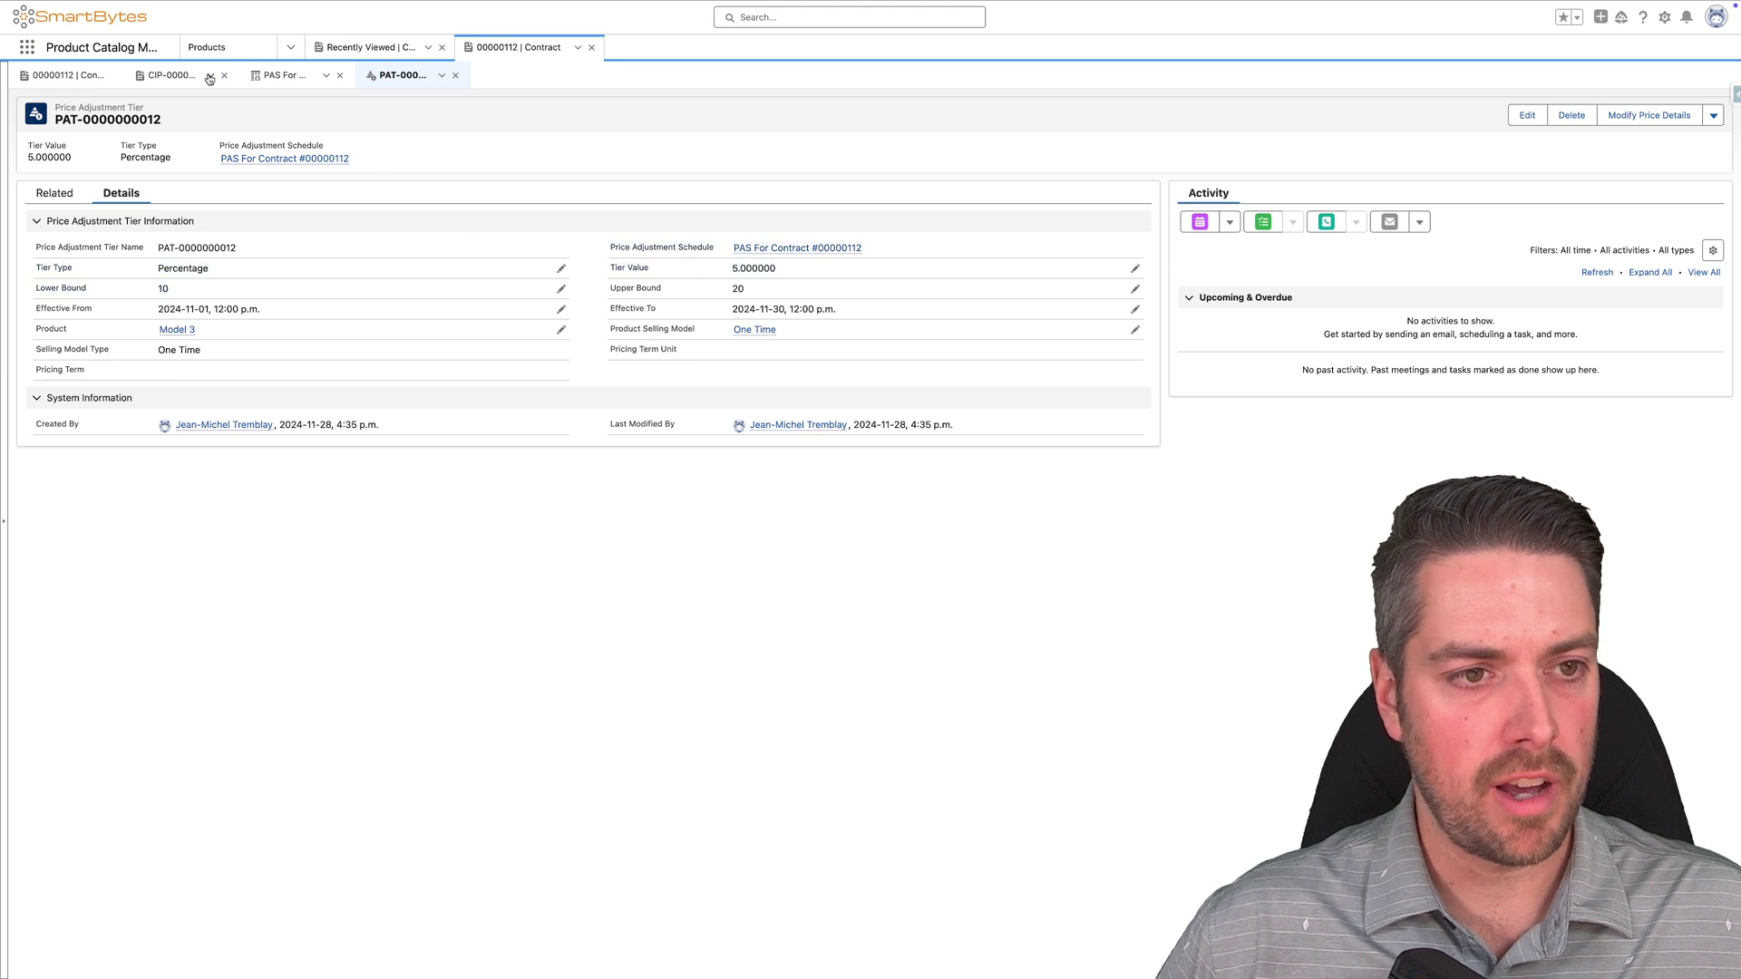
# Start a second tier from the price adjustment schedule, link it to the contract's schedule, and choose the Percentage tier type
pyautogui.click(310, 84)
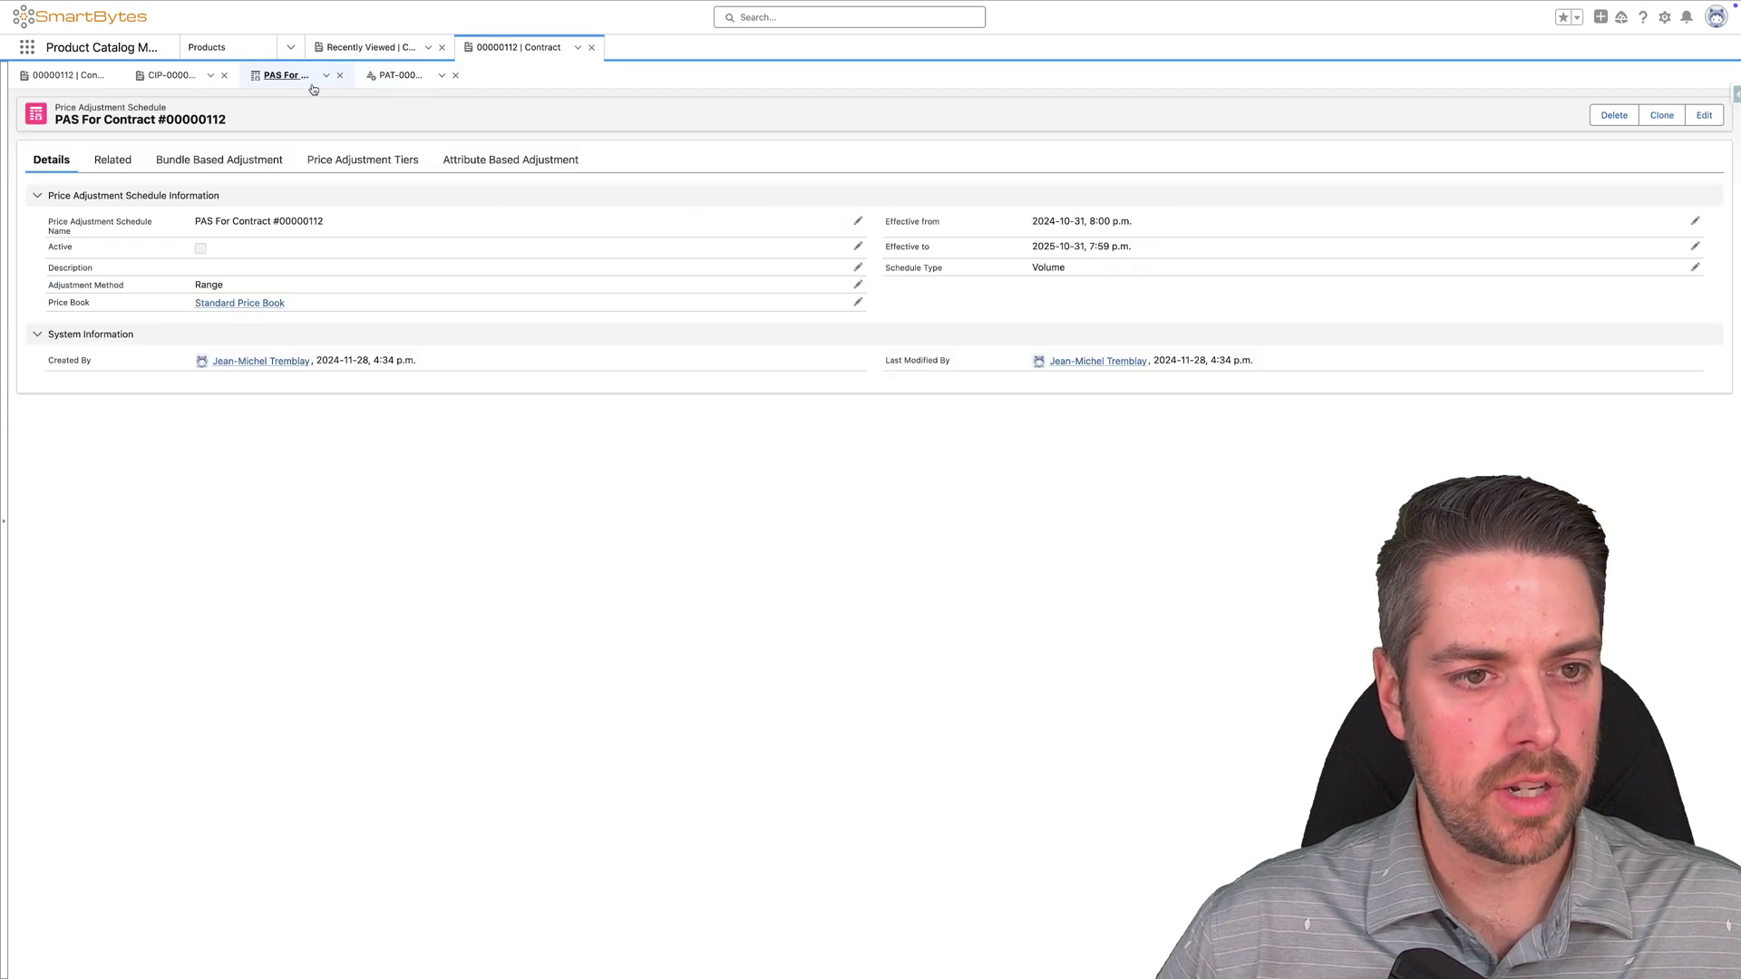
pyautogui.click(360, 161)
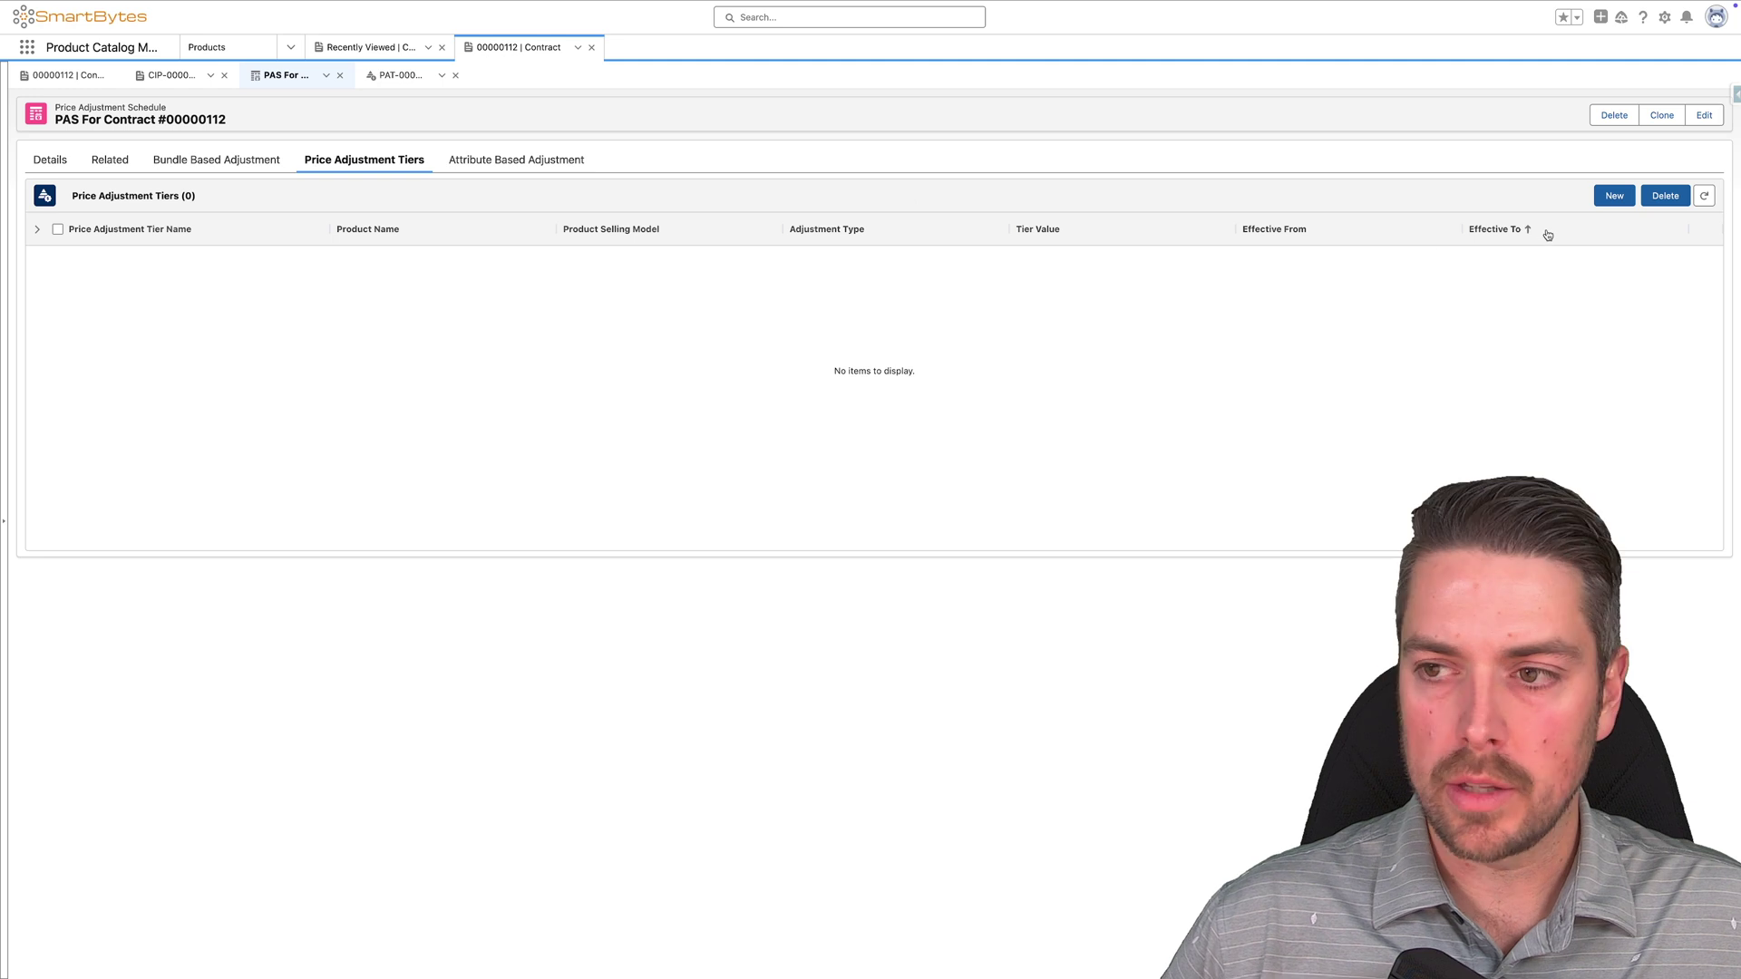
pyautogui.click(1704, 196)
pyautogui.click(1615, 196)
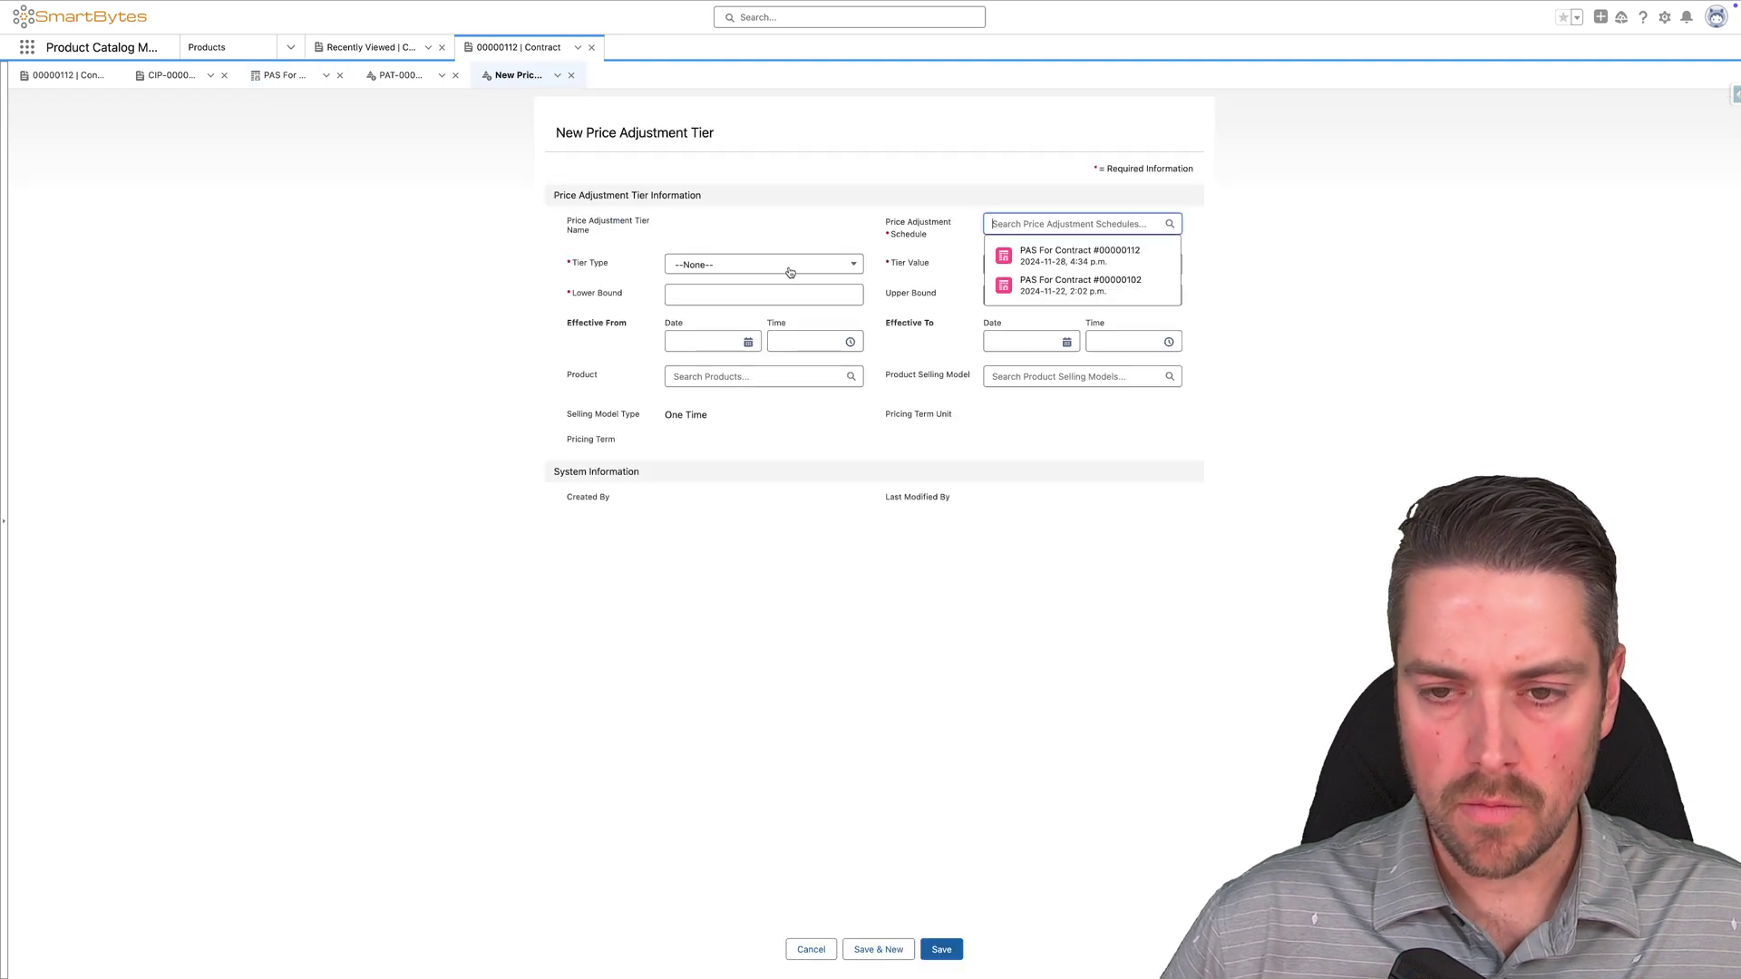
pyautogui.click(1054, 258)
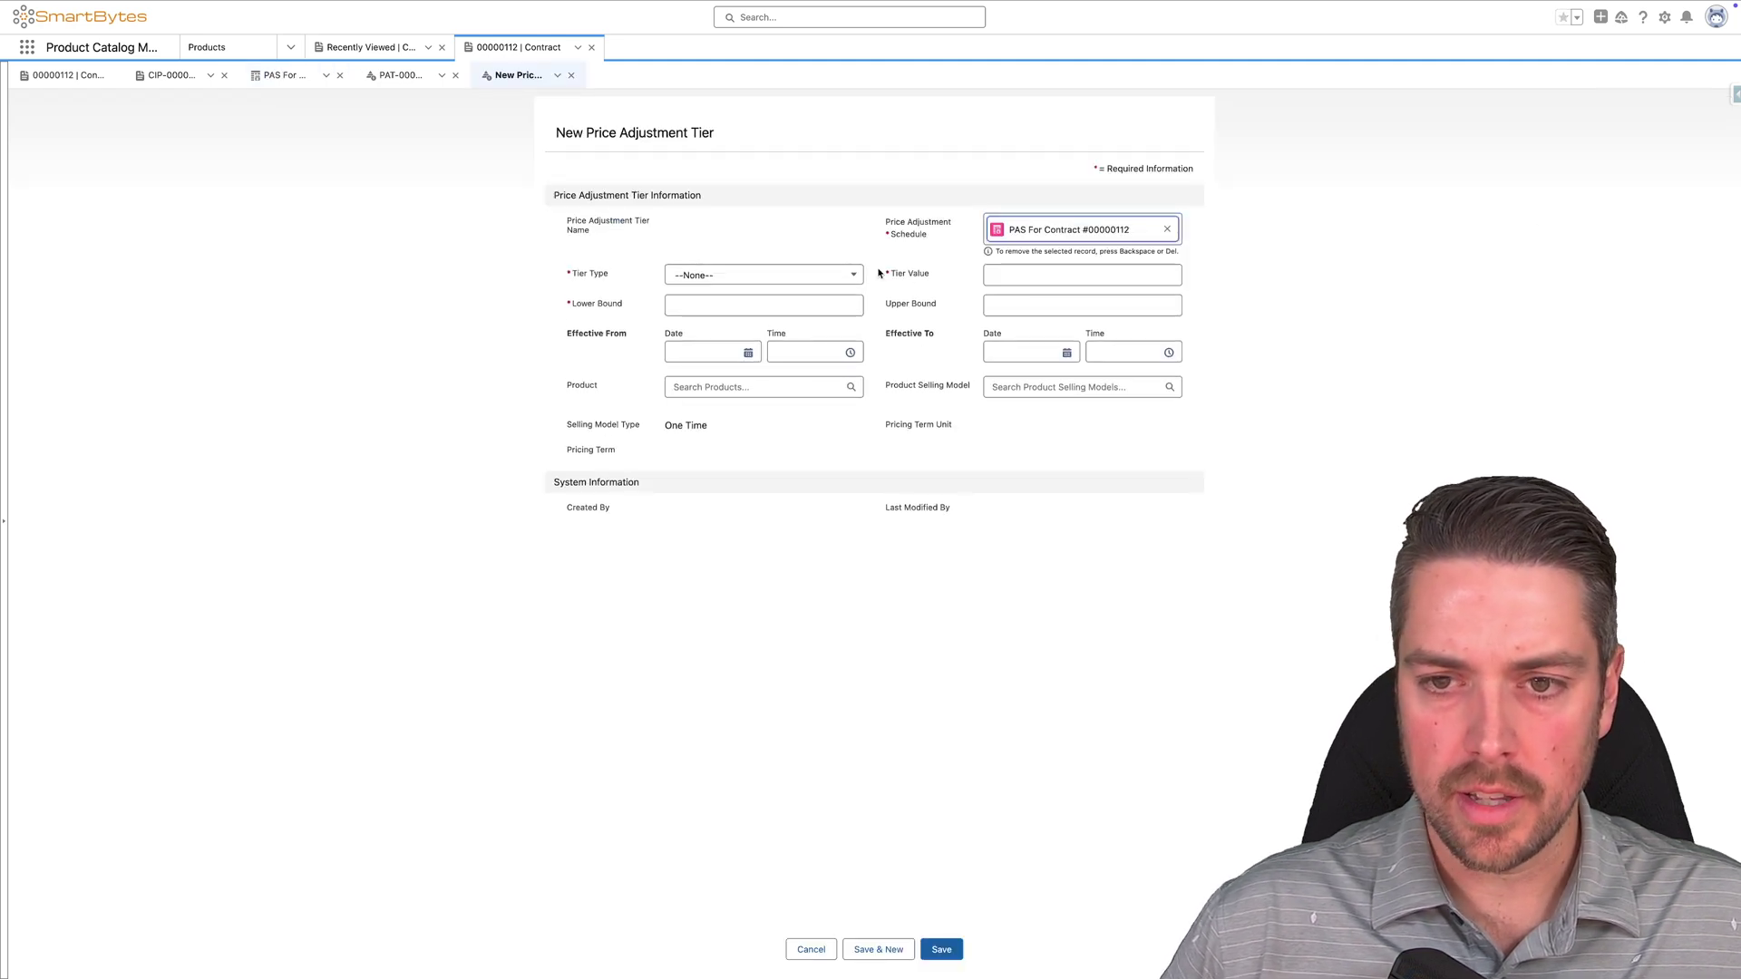
pyautogui.click(712, 276)
pyautogui.click(711, 325)
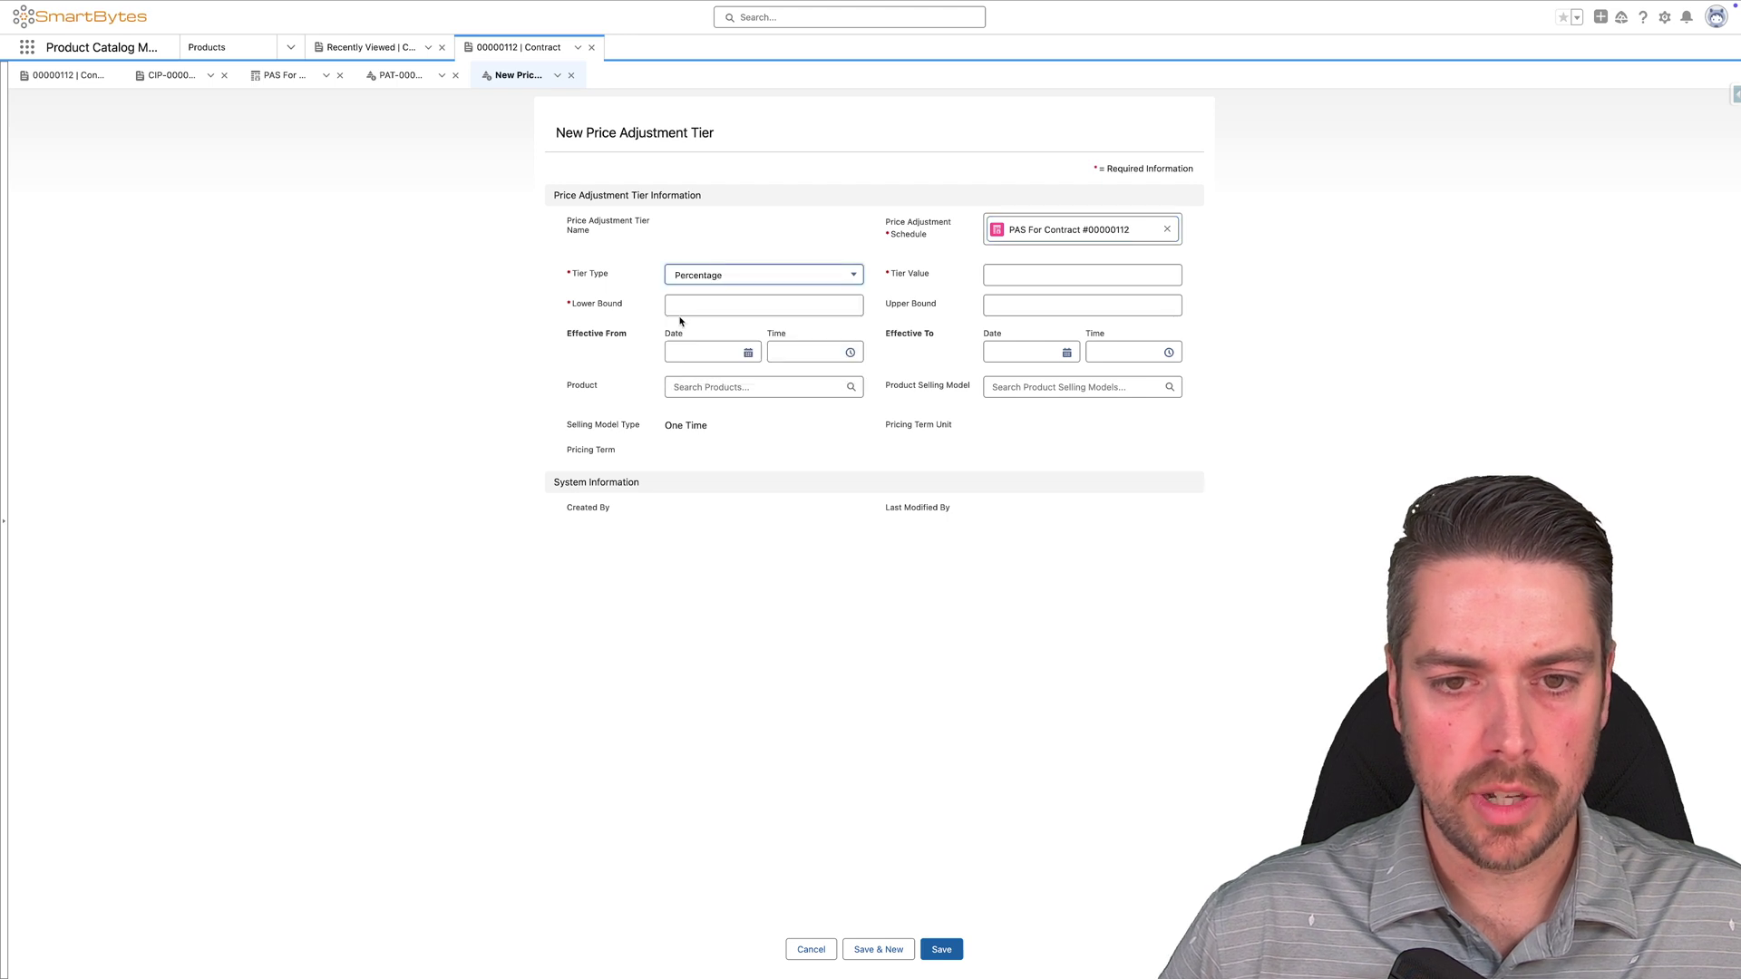
# Set the second tier's value to 7.5 and its lower bound to 21, leaving the upper bound empty
pyautogui.click(1039, 277)
pyautogui.write('7.5')
pyautogui.press('Tab')
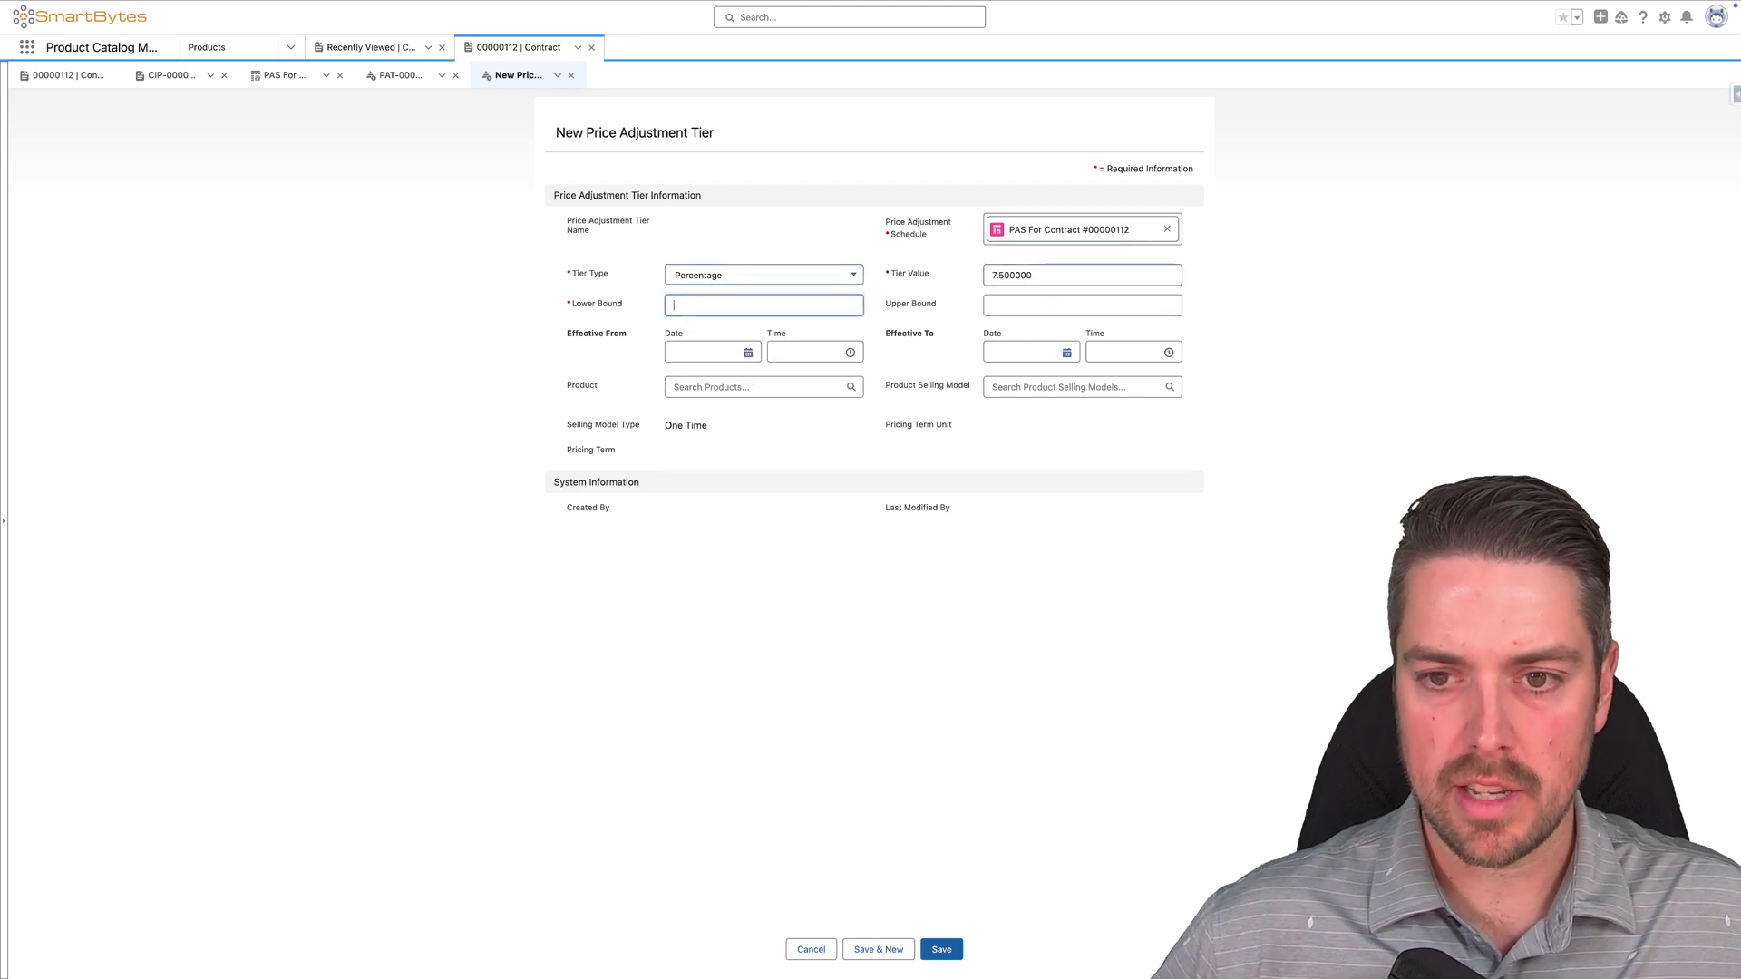
pyautogui.press('Tab')
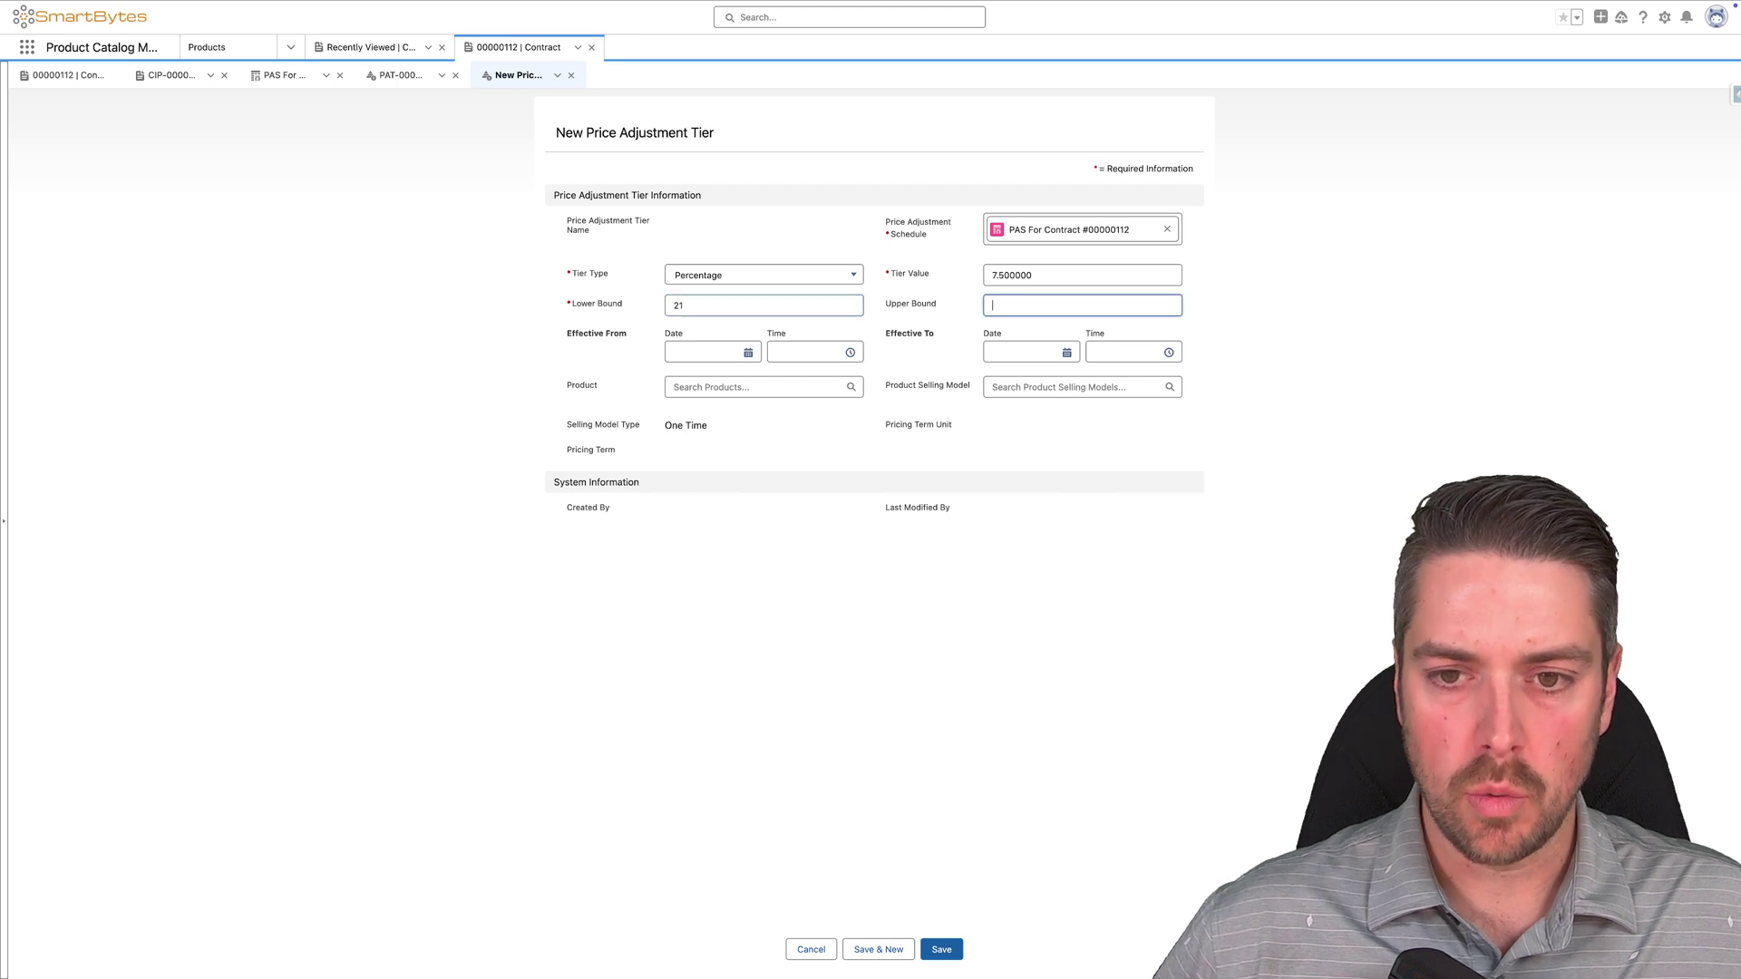
# Set the second tier's effective dates from 2024-11-01 to 2025-10-30
pyautogui.click(705, 353)
pyautogui.click(815, 423)
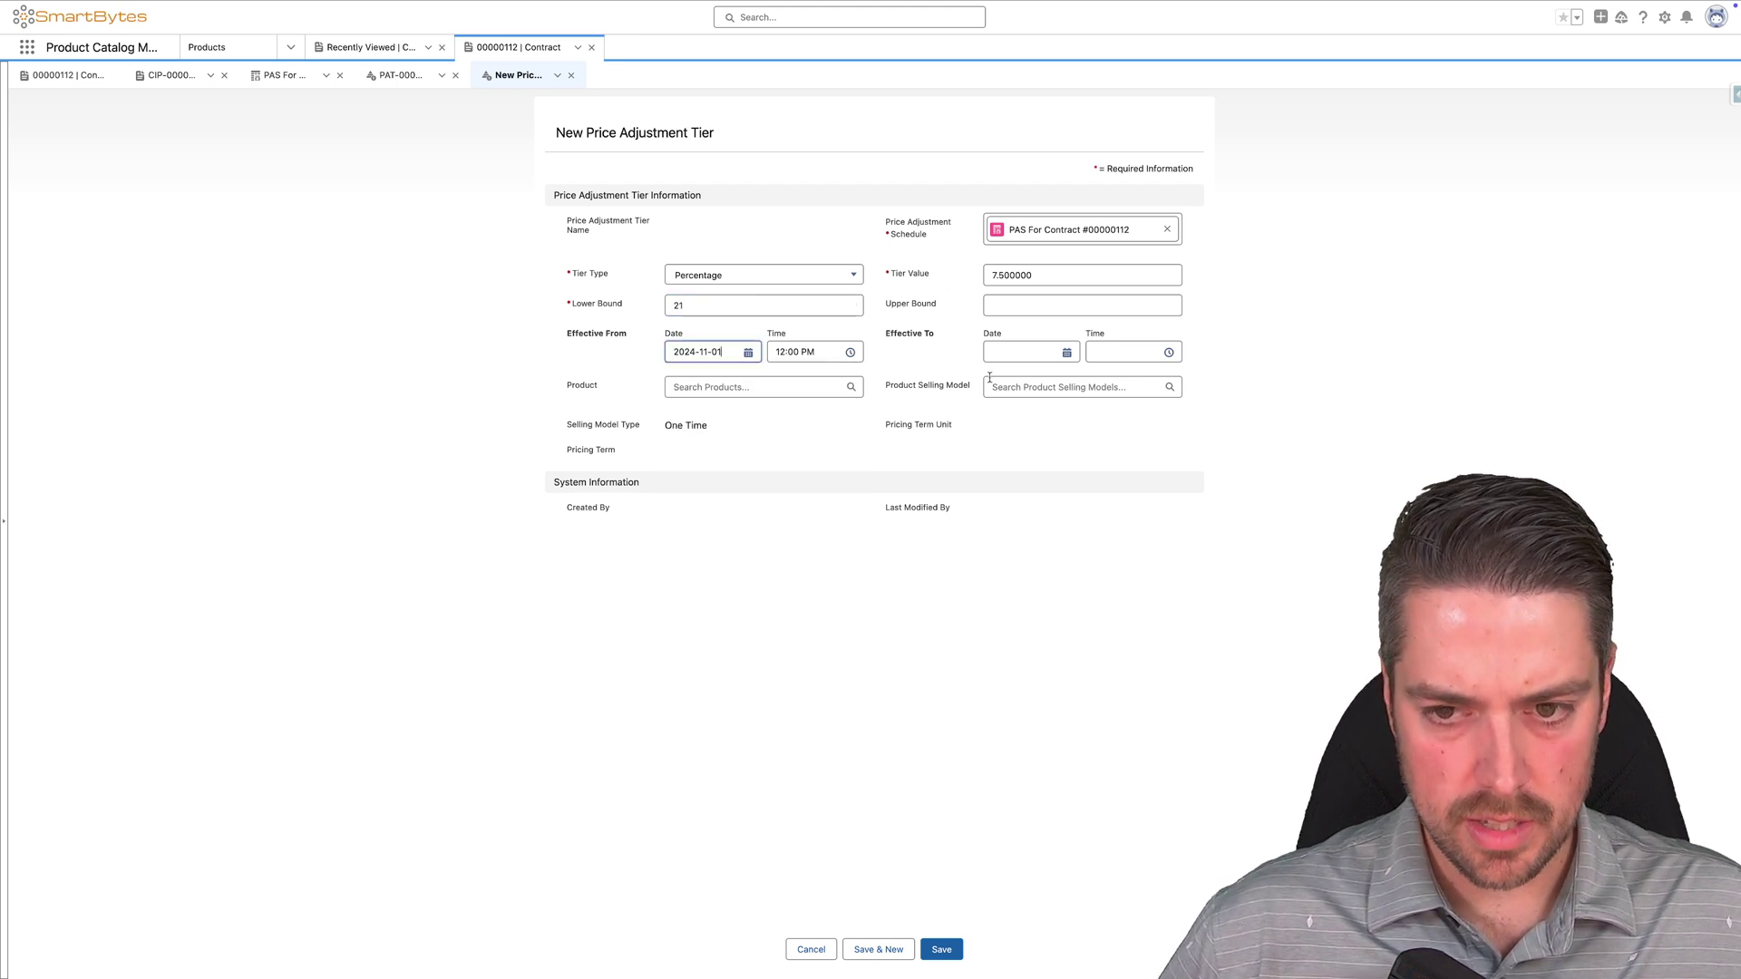
pyautogui.click(1036, 353)
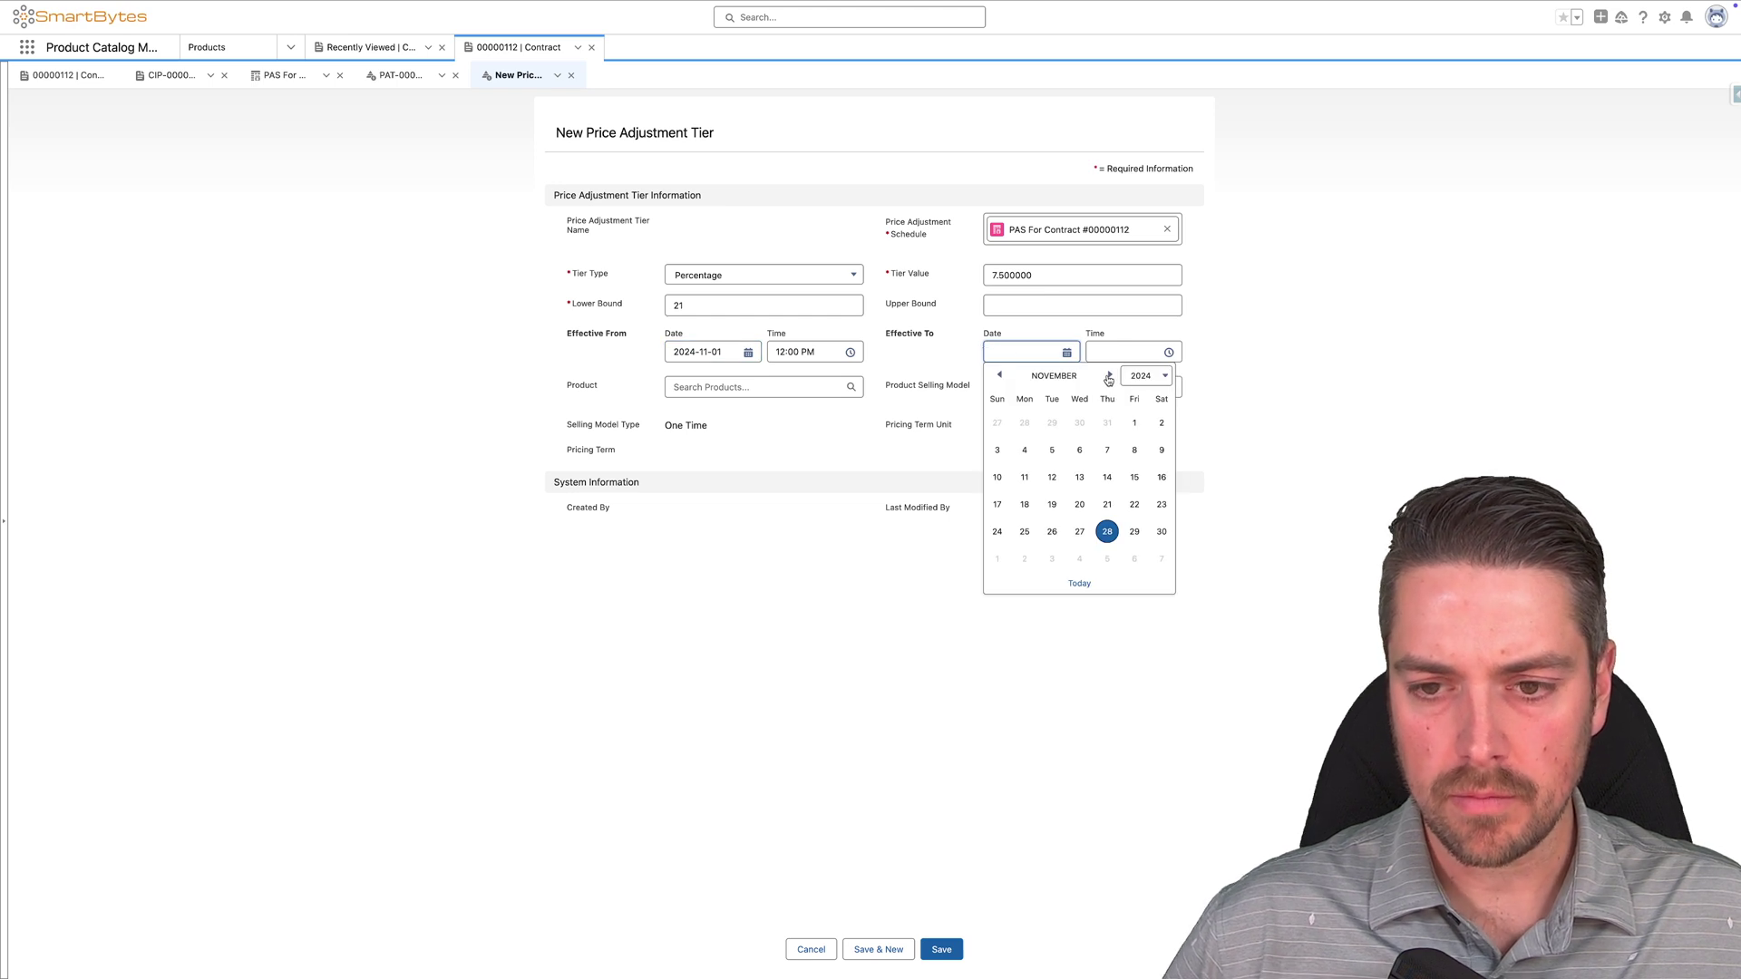
pyautogui.click(1110, 376)
pyautogui.click(1110, 375)
pyautogui.click(1110, 375)
pyautogui.click(1110, 375)
pyautogui.click(1110, 375)
pyautogui.click(1109, 375)
pyautogui.click(1109, 376)
pyautogui.click(1109, 375)
pyautogui.click(1109, 376)
pyautogui.click(1108, 375)
pyautogui.click(1109, 375)
pyautogui.click(1109, 375)
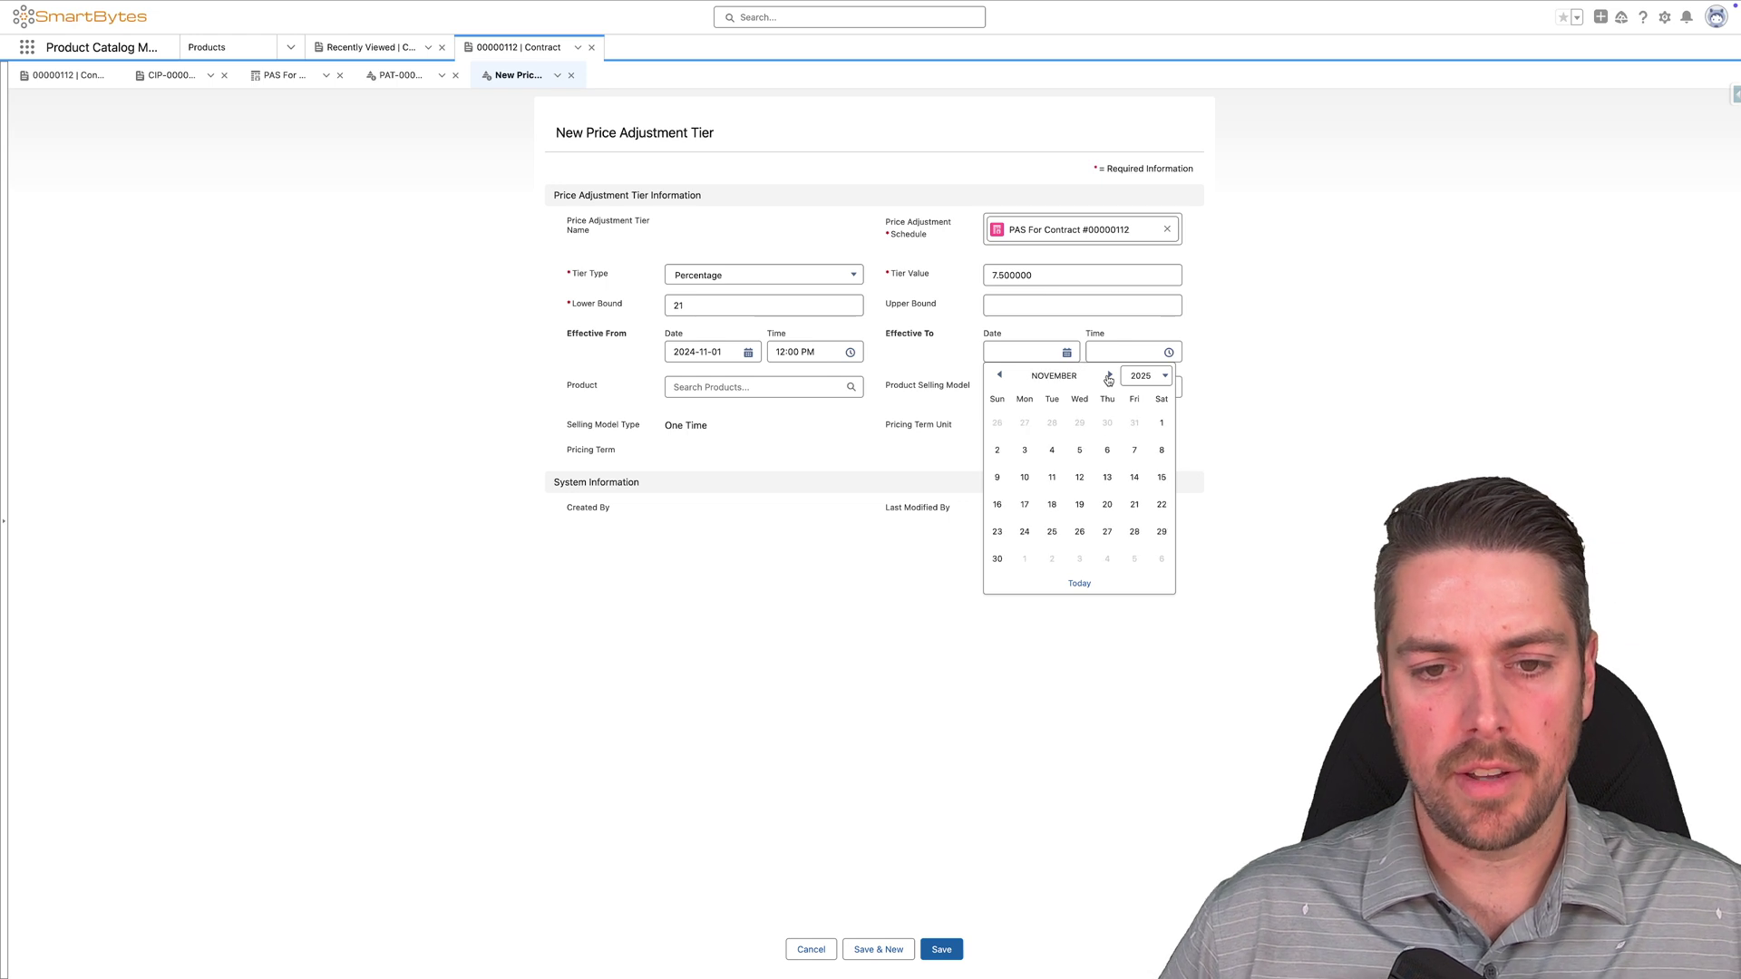
pyautogui.click(1107, 425)
# Assign Model 3 and the One Time selling model to the second tier, and save it
pyautogui.click(832, 384)
pyautogui.write('model')
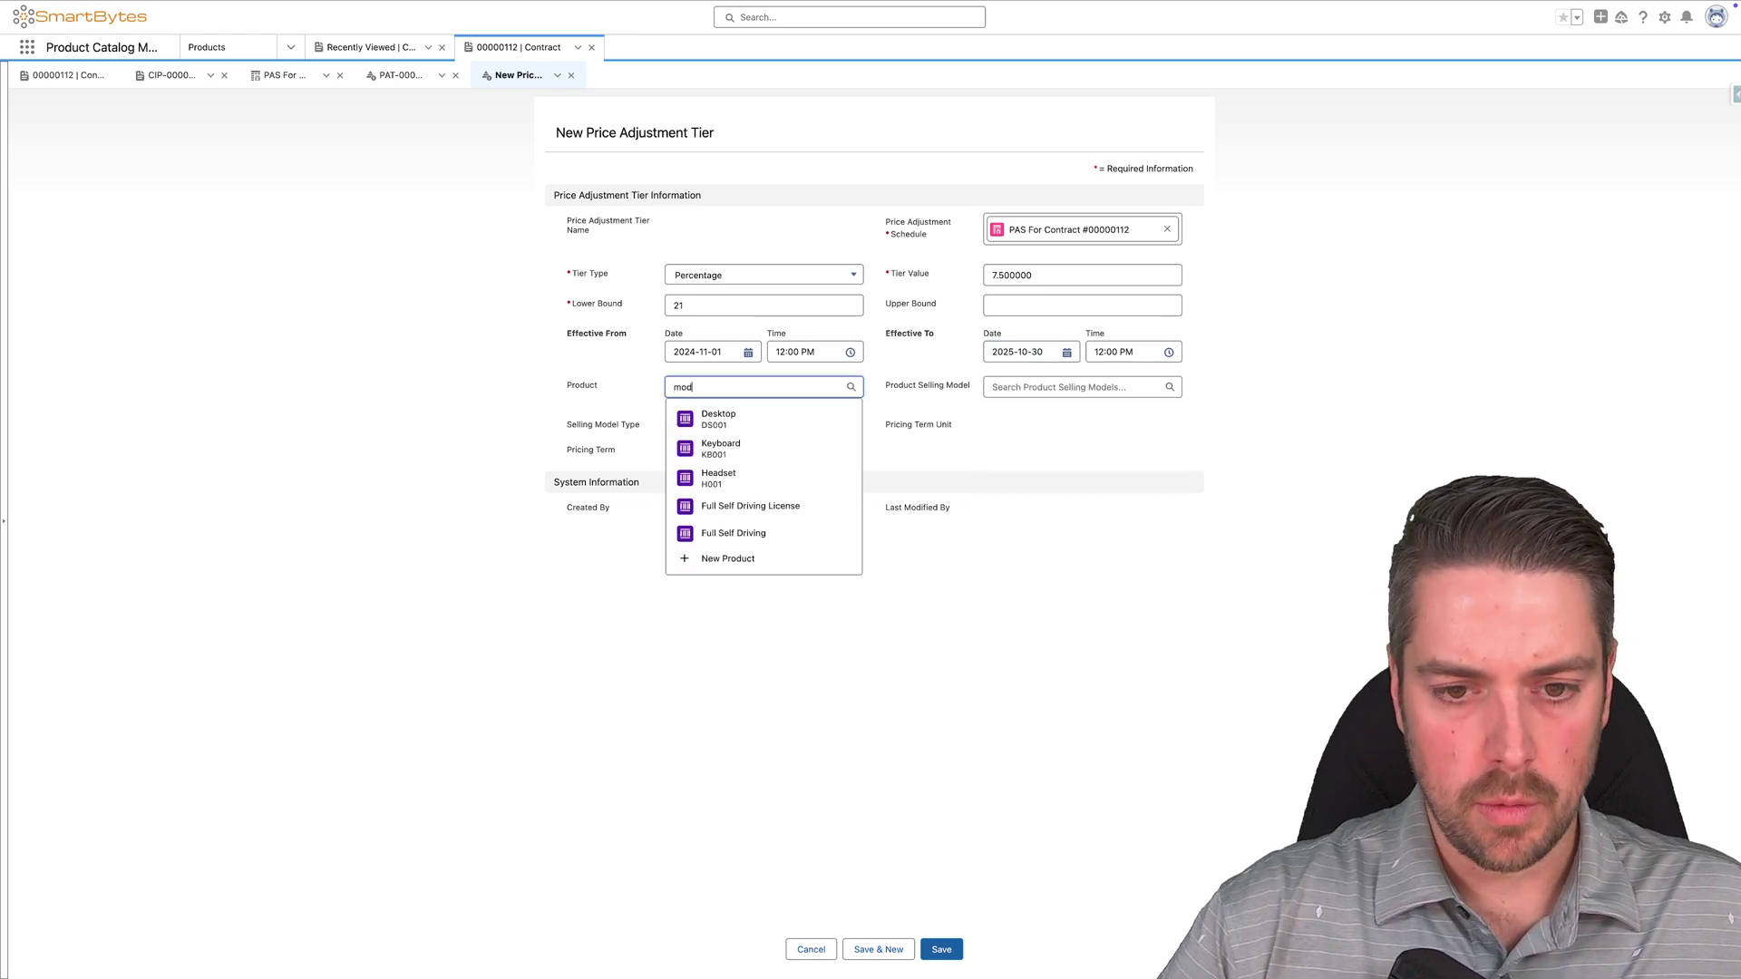
pyautogui.click(783, 439)
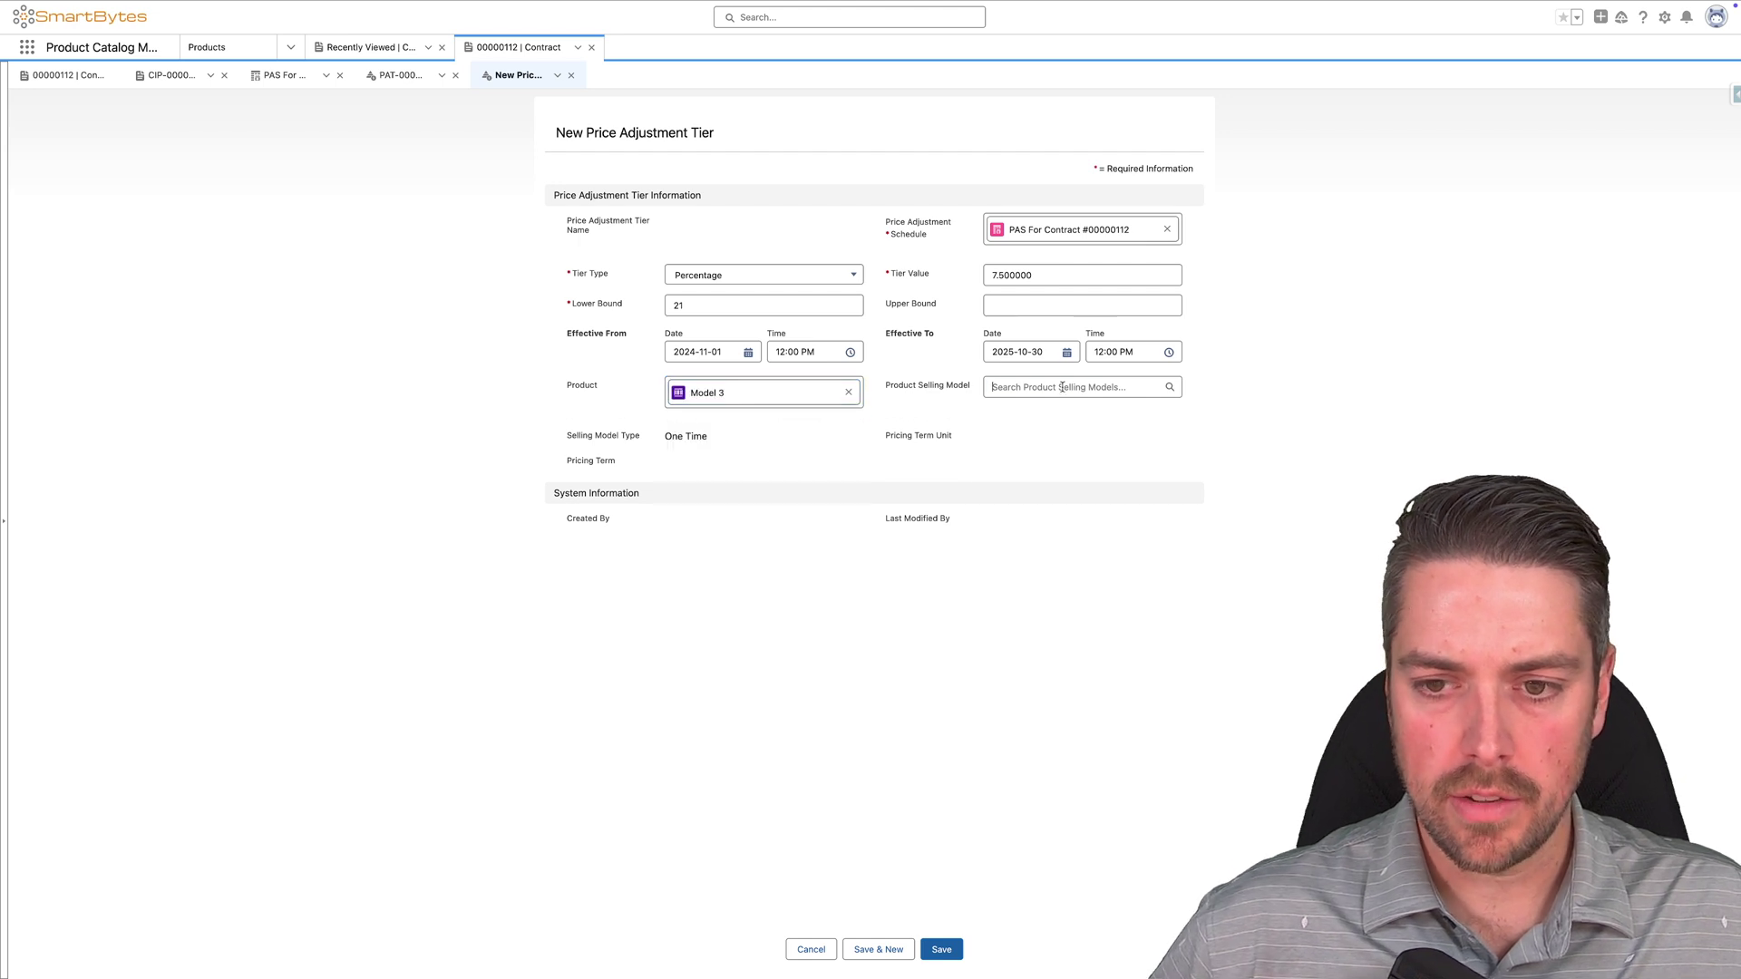
pyautogui.click(1052, 388)
pyautogui.click(1039, 415)
pyautogui.click(952, 954)
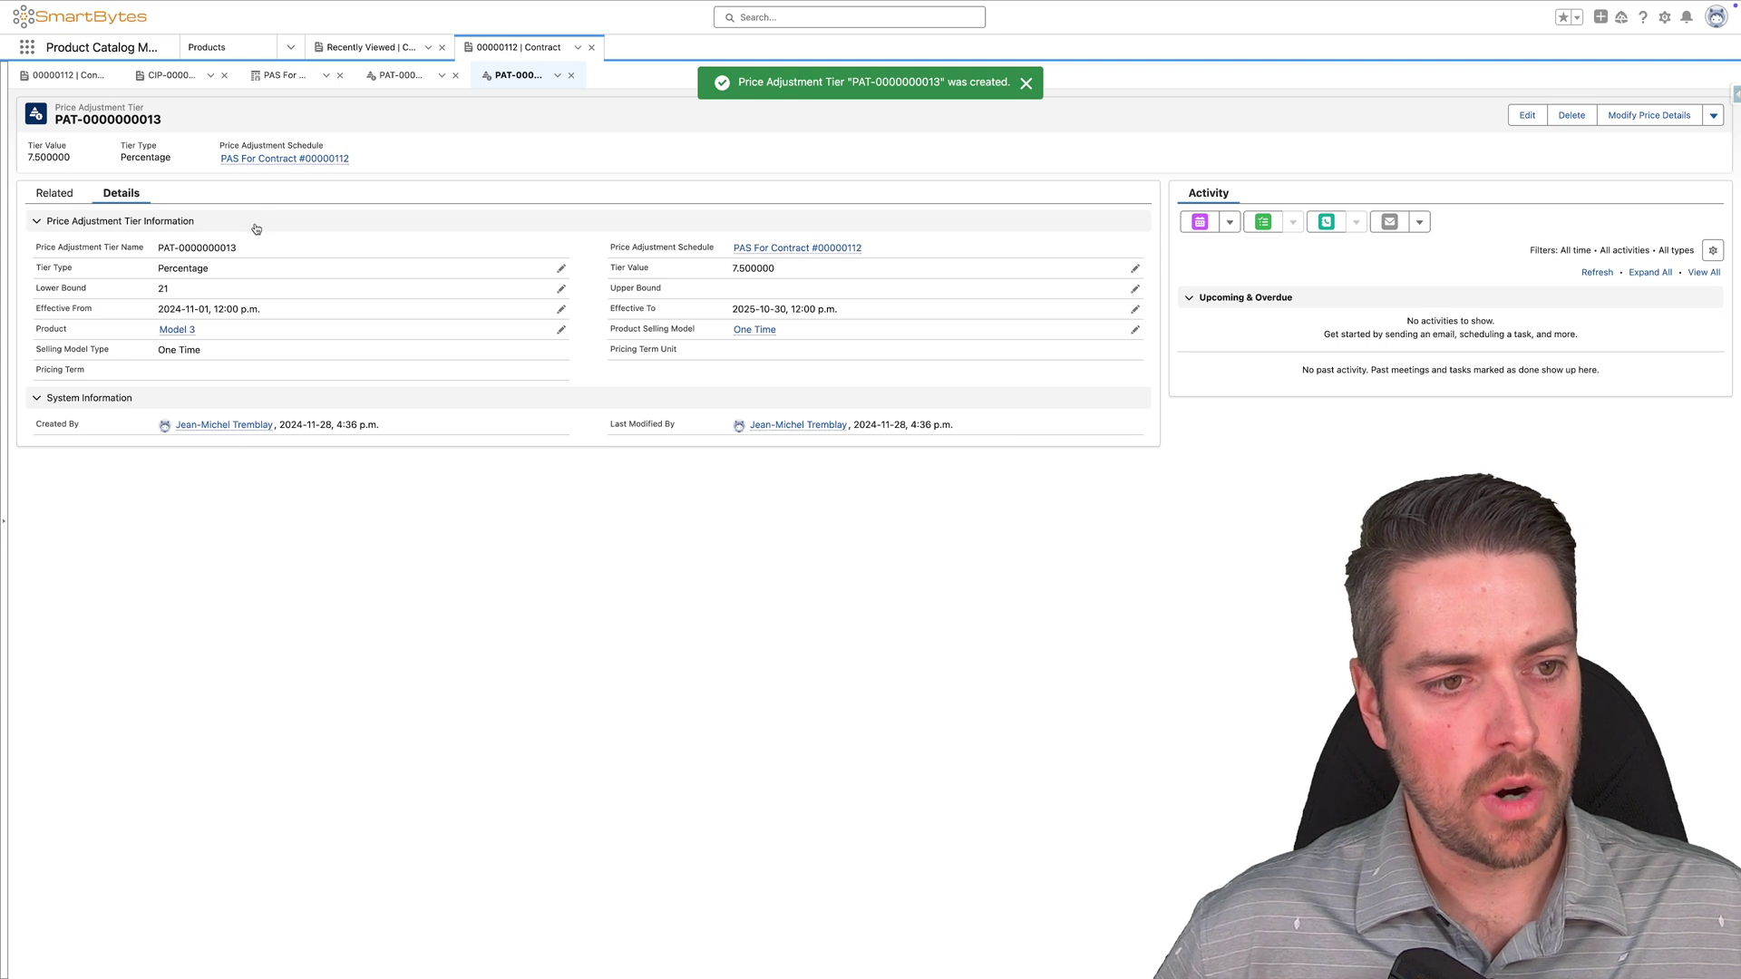
# Return to the Hertz contract and try to change its status to Activated
pyautogui.click(66, 80)
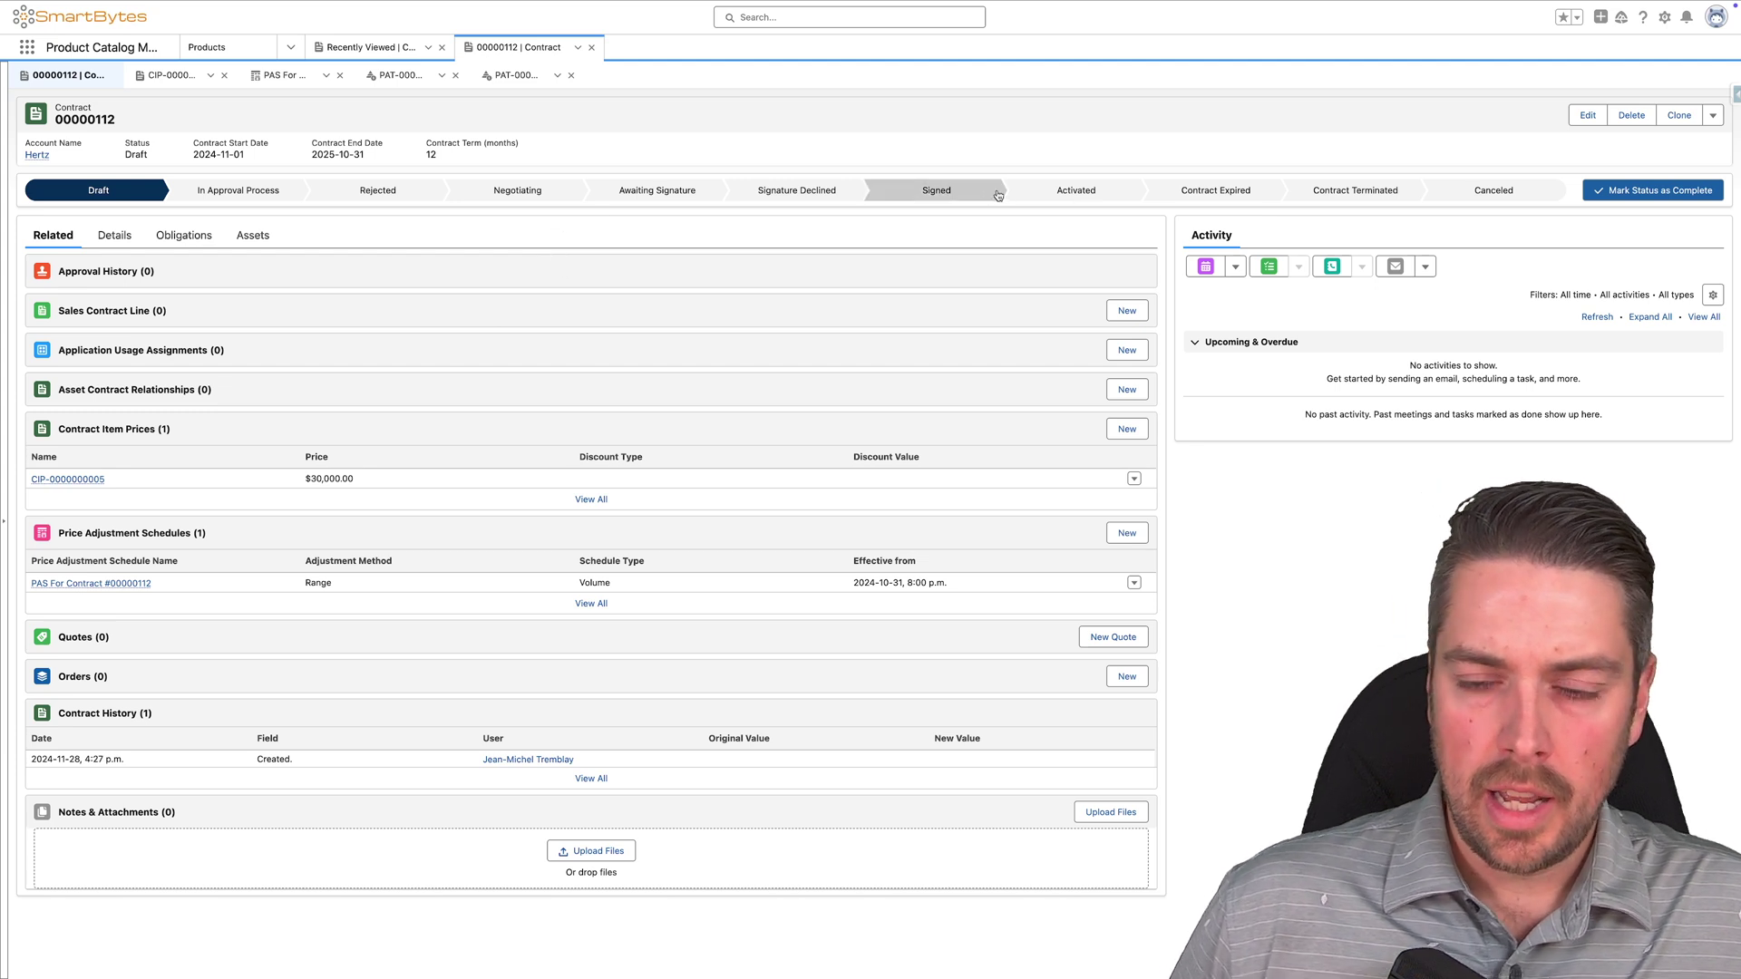
pyautogui.click(1077, 190)
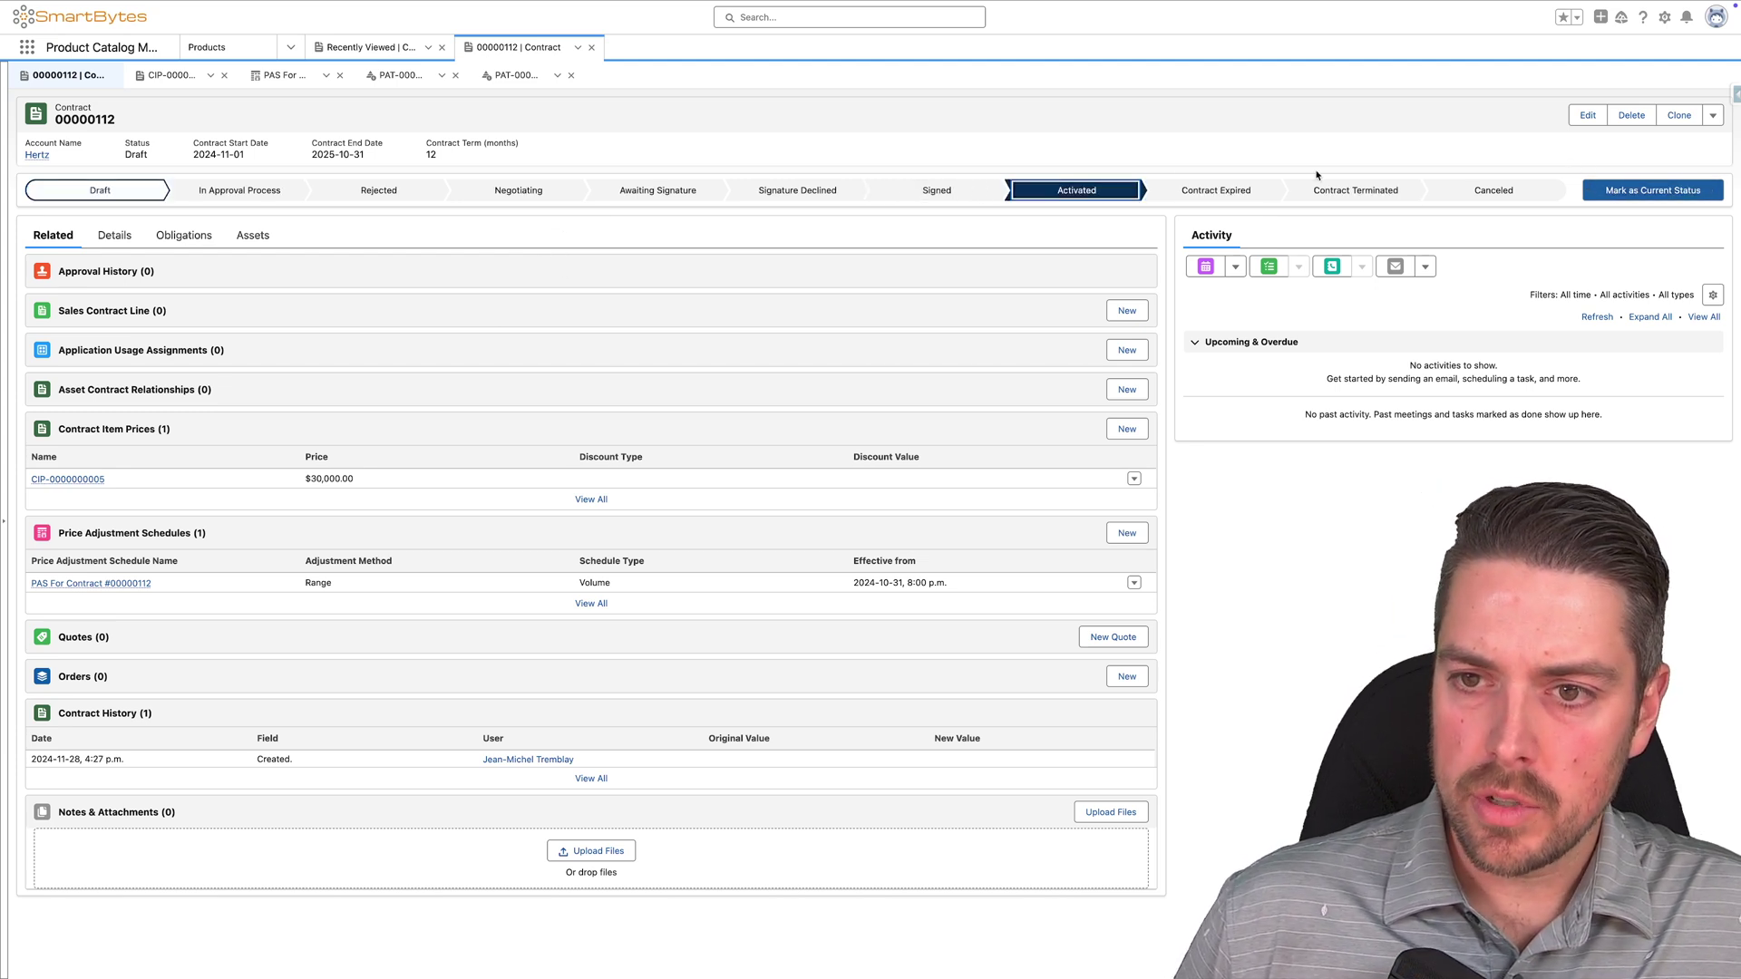
pyautogui.click(1590, 188)
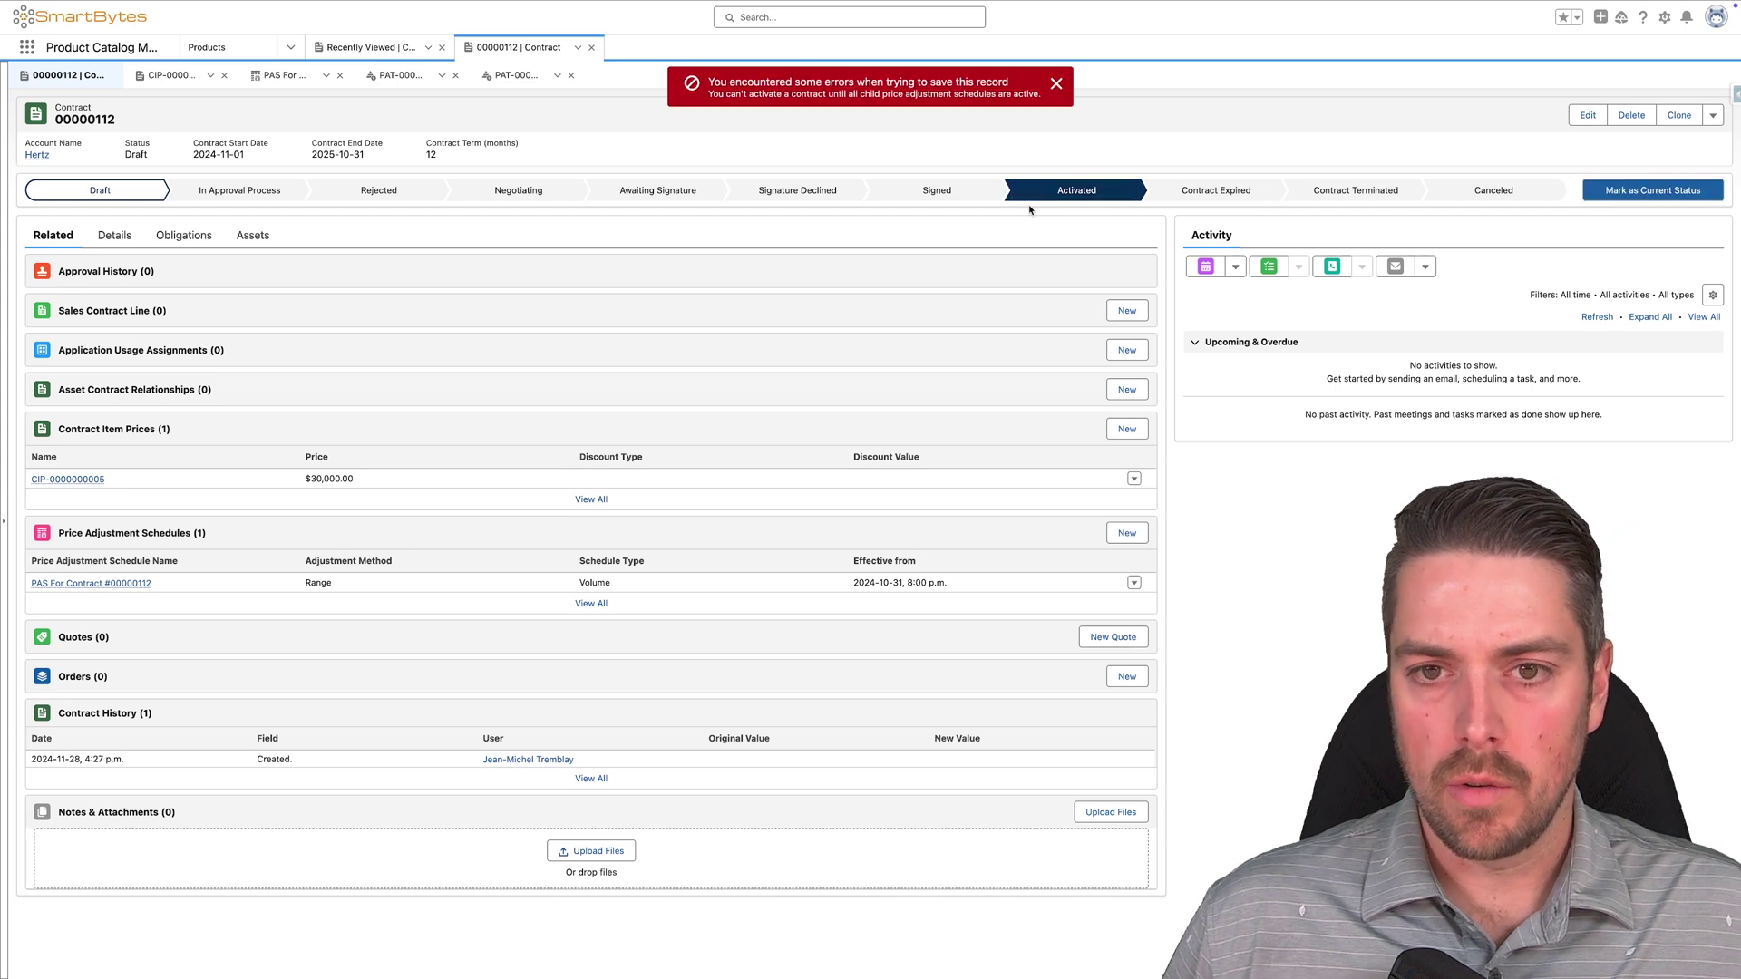
pyautogui.click(1056, 83)
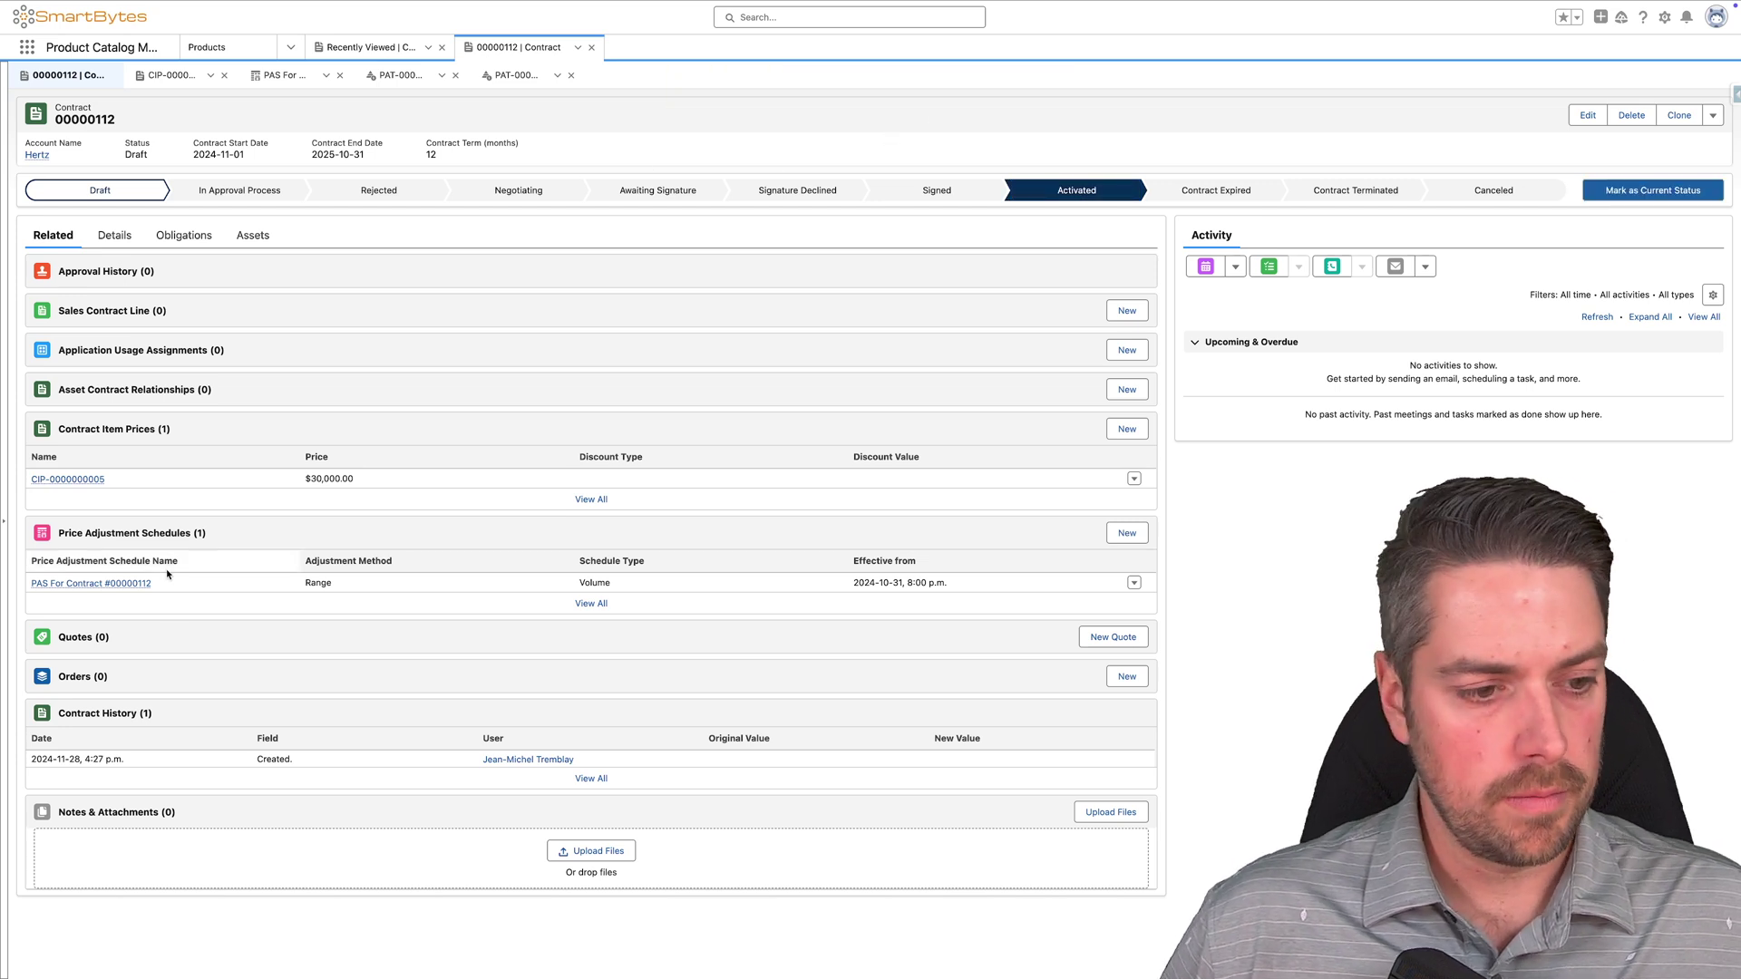
# Mark the contract's price adjustment schedule as active, save it, and return to the contract record
pyautogui.click(127, 583)
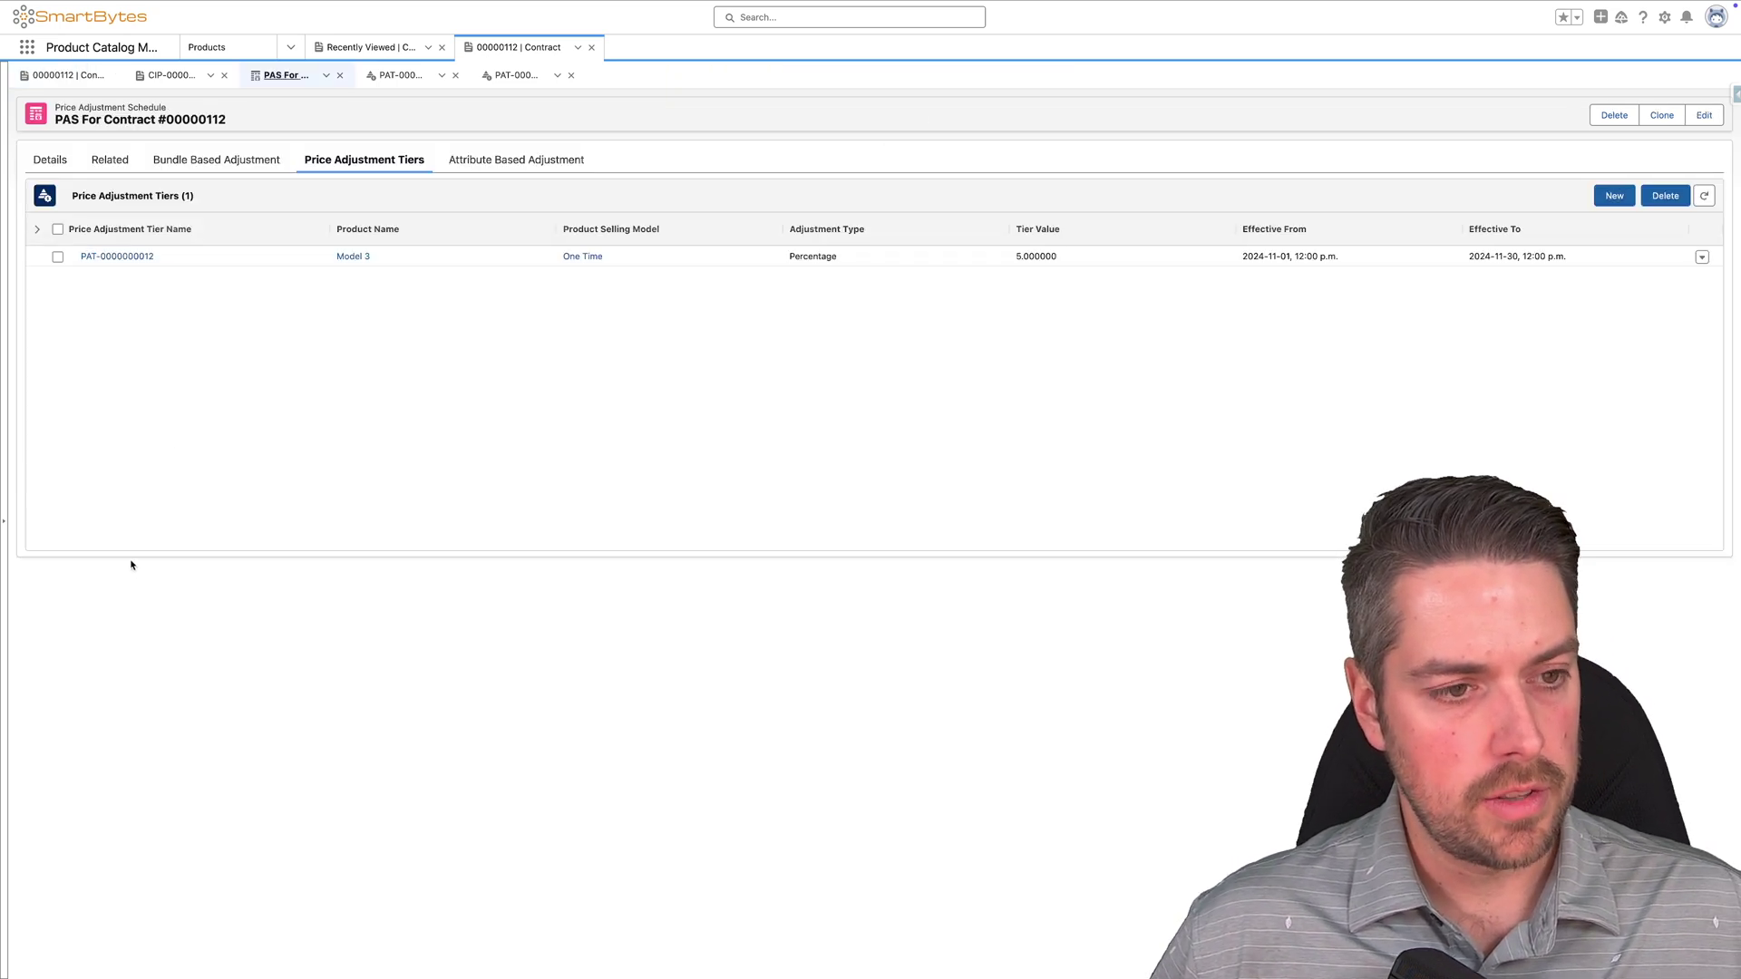
pyautogui.click(102, 162)
pyautogui.click(41, 162)
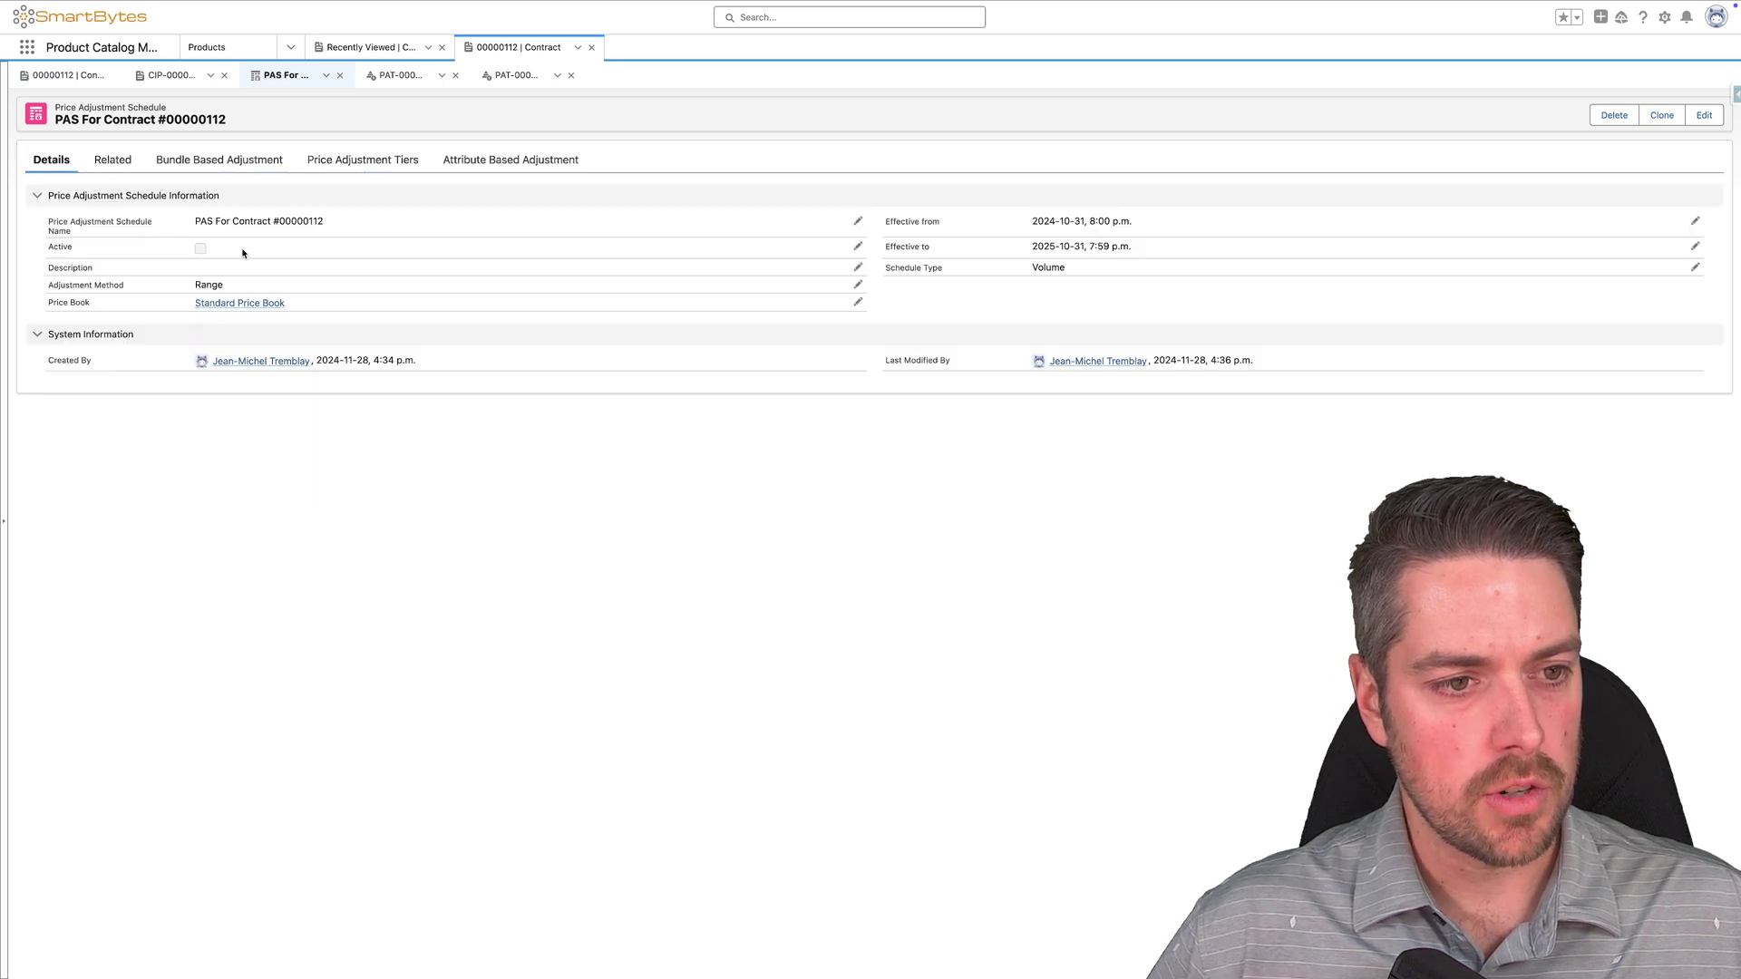
pyautogui.doubleClick(242, 260)
pyautogui.click(205, 301)
pyautogui.click(899, 518)
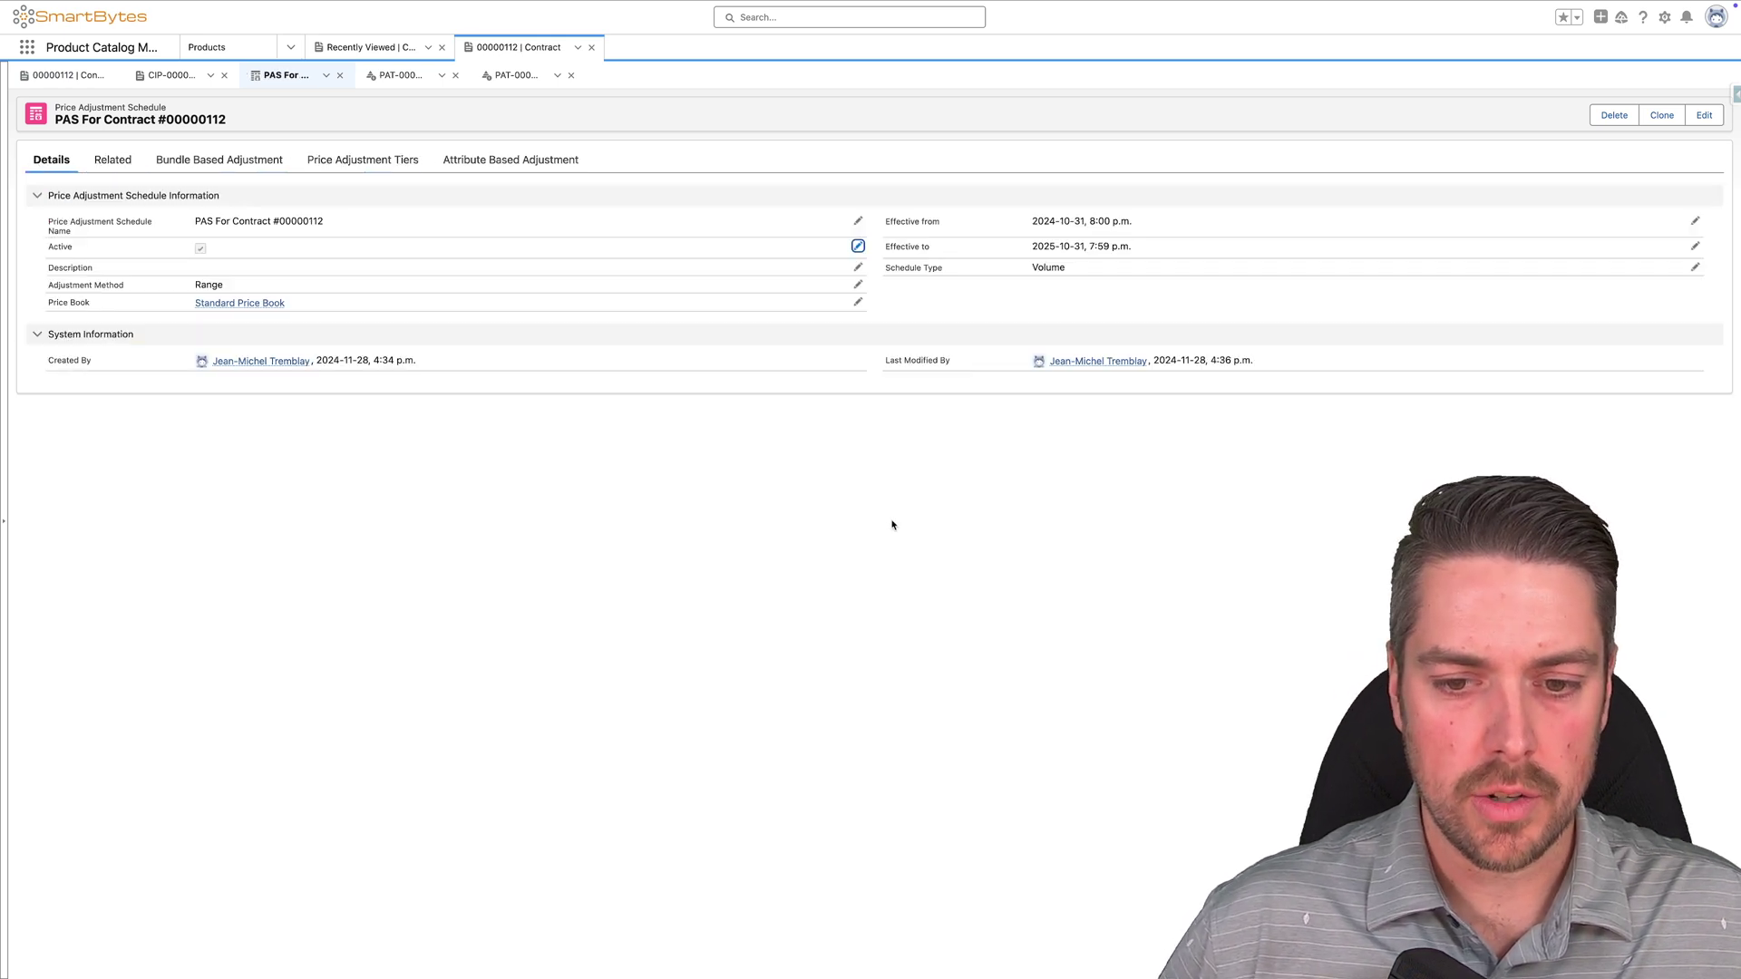
pyautogui.click(70, 75)
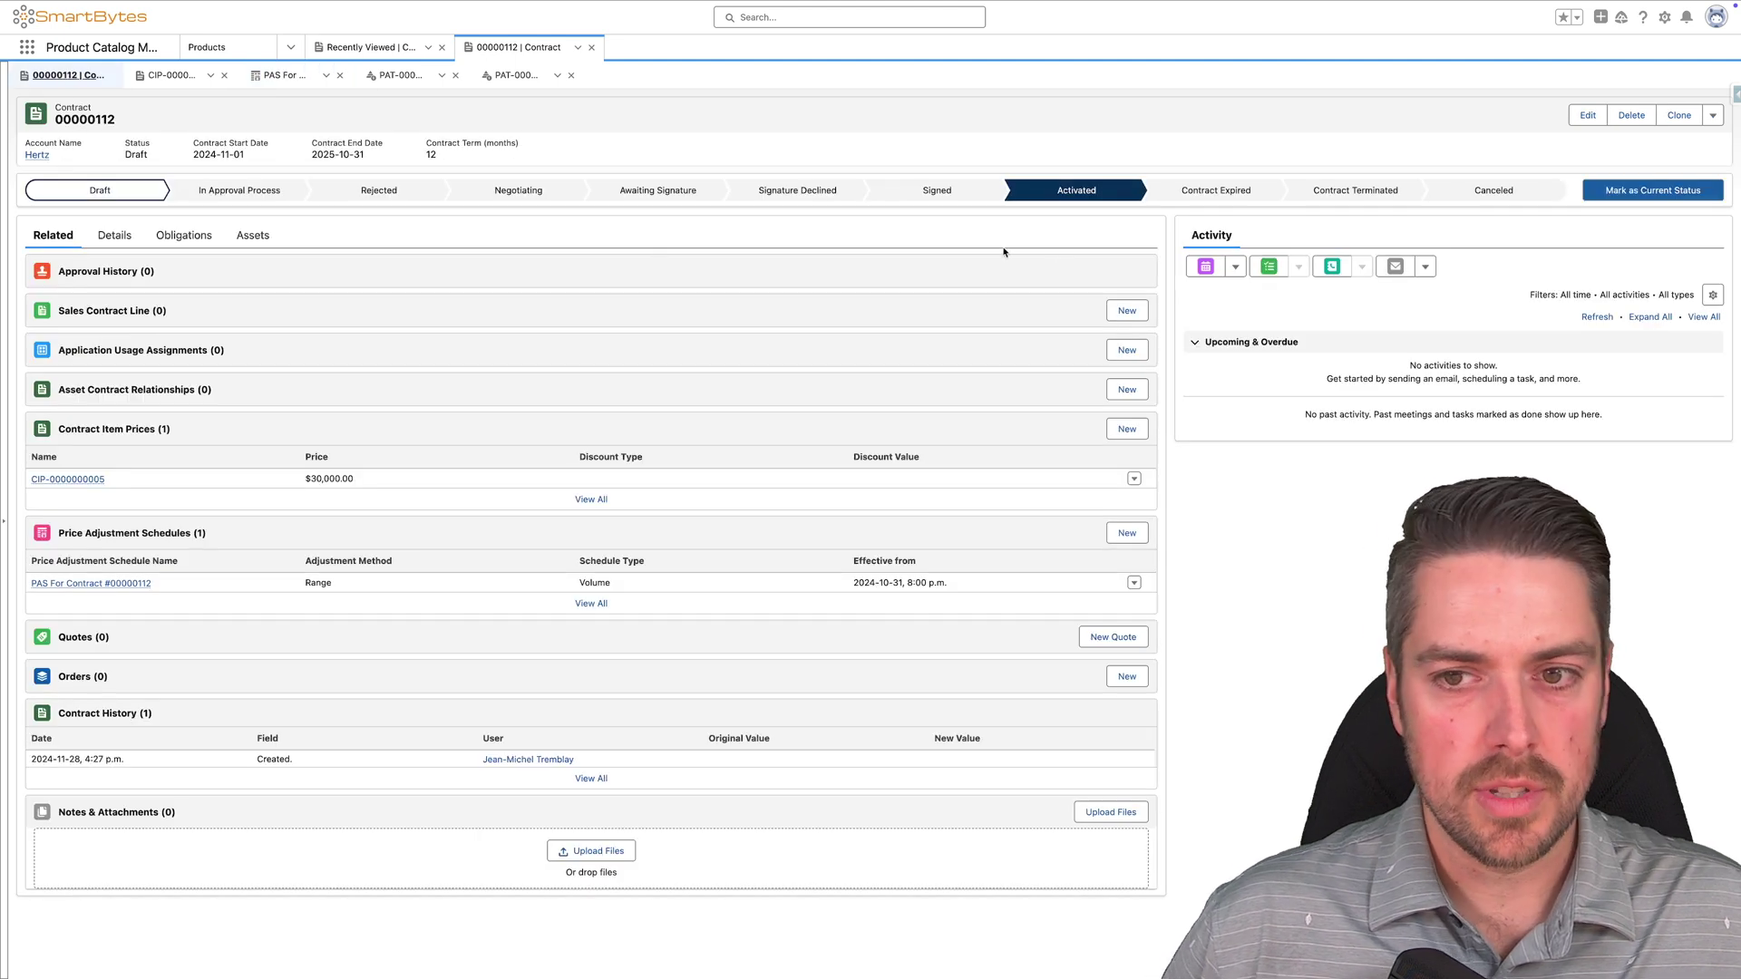
# Set the Hertz contract's status to Activated
pyautogui.click(1680, 186)
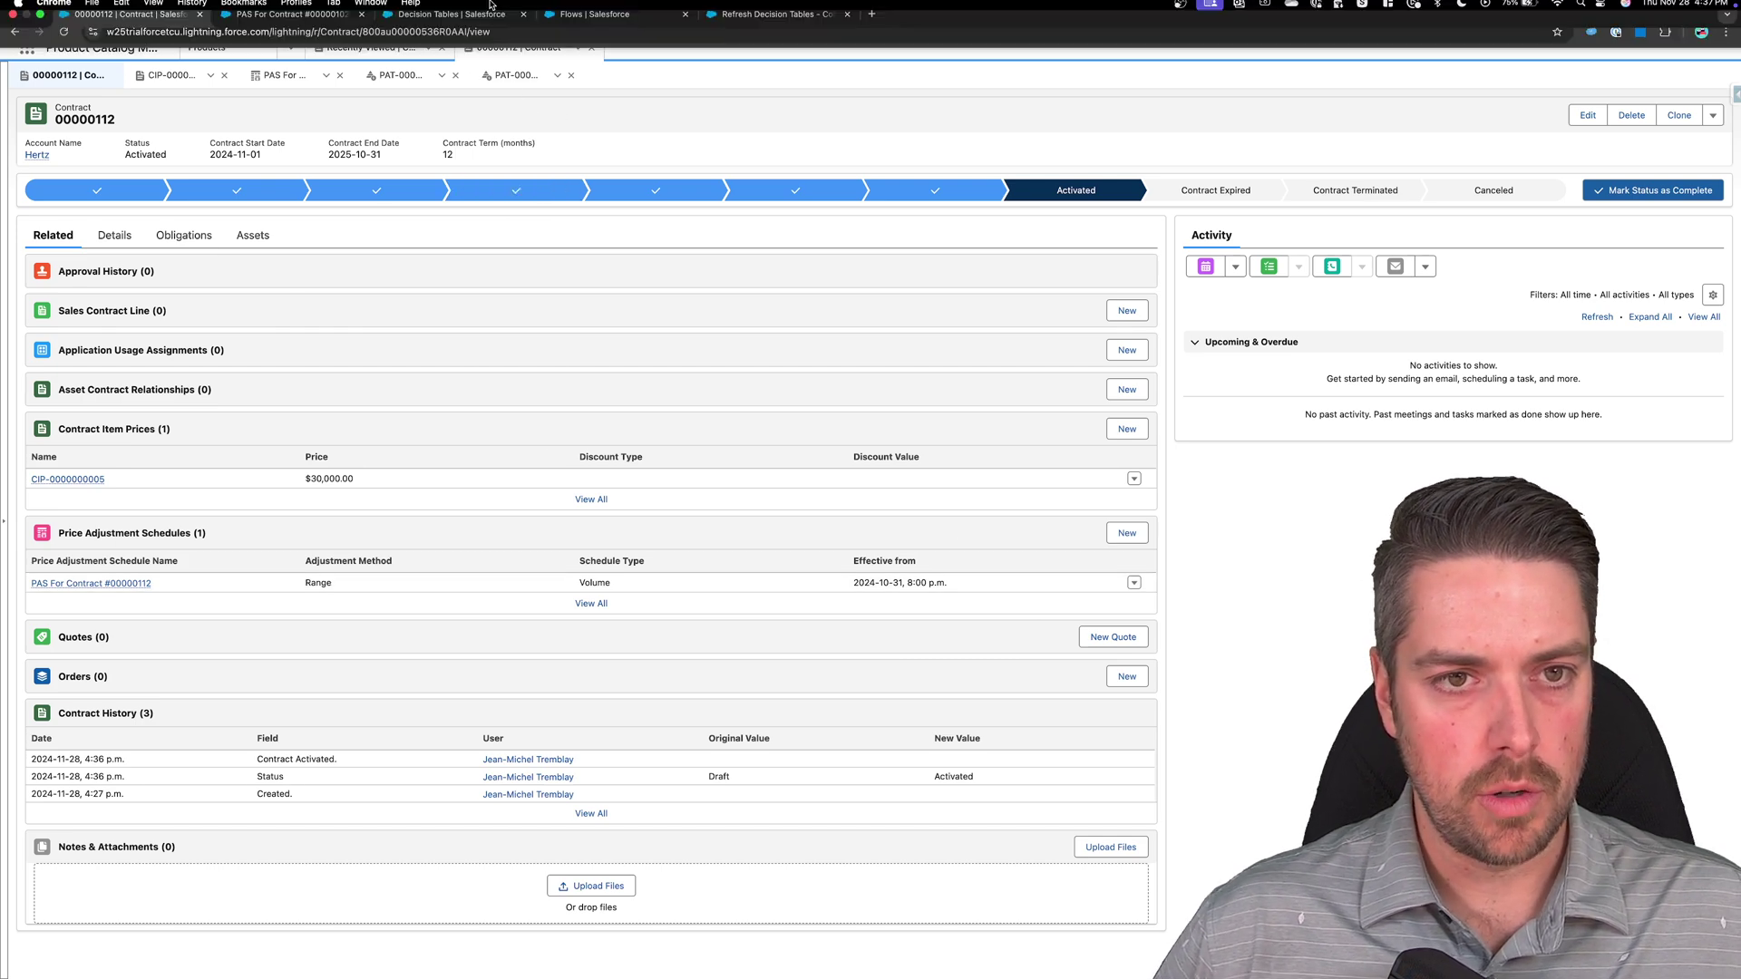
# Locate Contract Pricing Entries and Tiered Adjustment Entries among the decision tables, and reload the list to check their last refresh dates
pyautogui.click(450, 20)
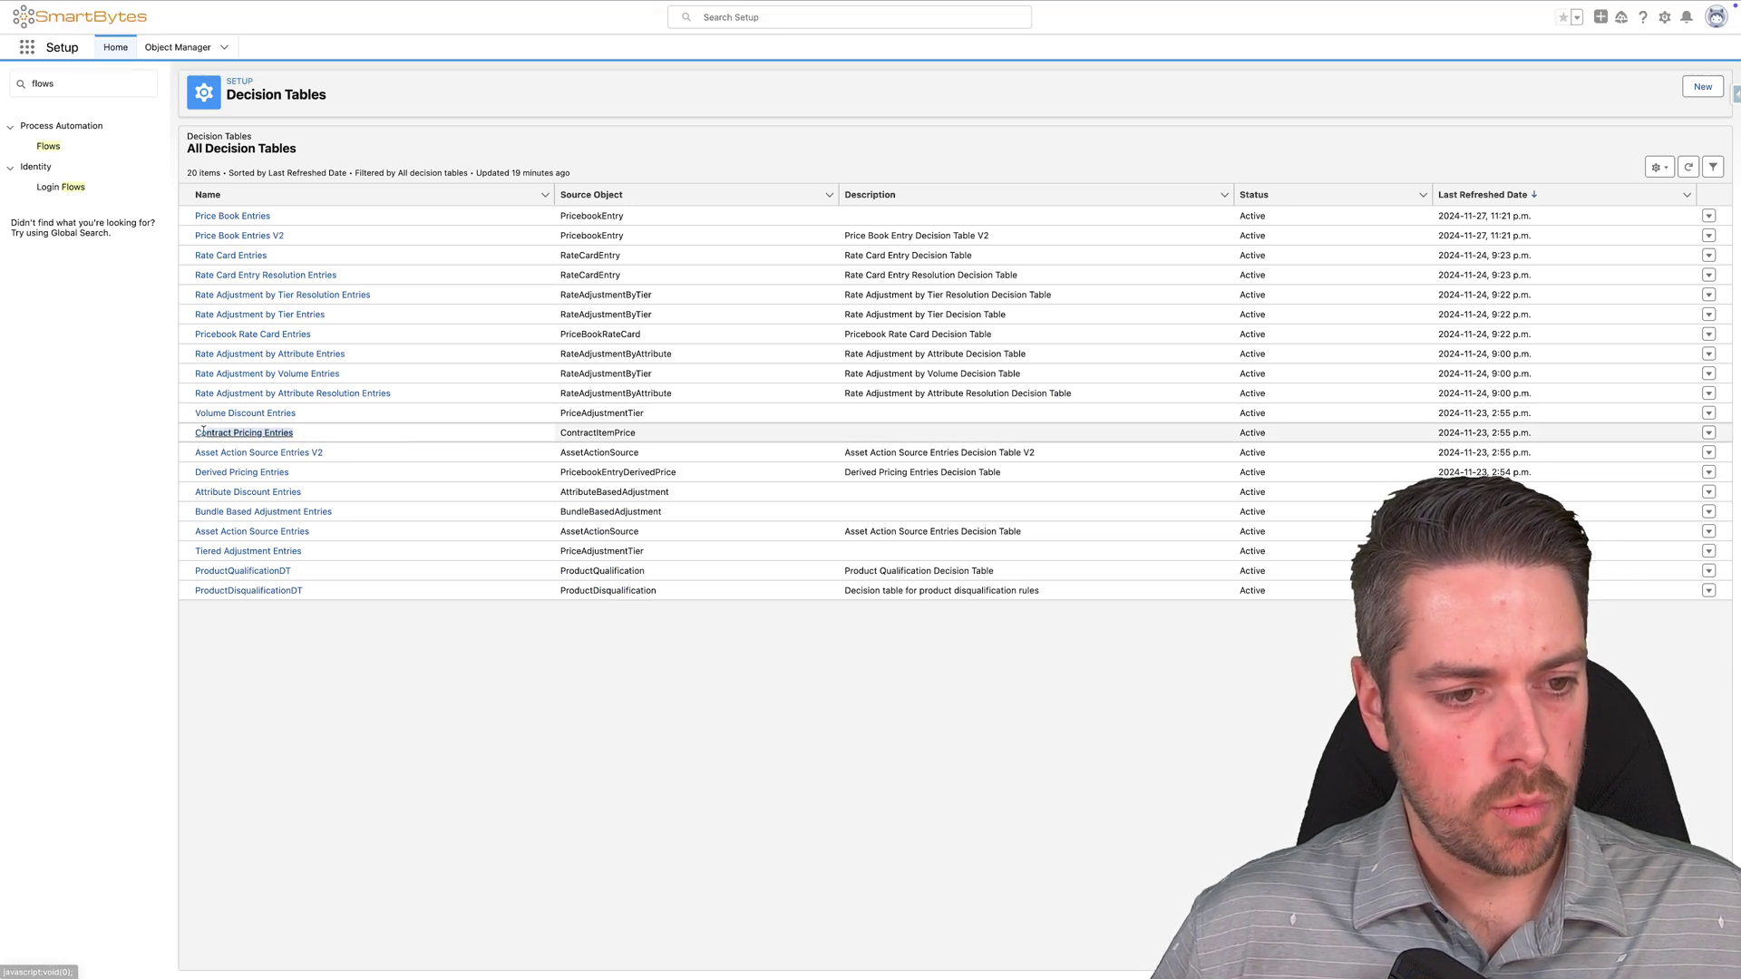
pyautogui.click(238, 432)
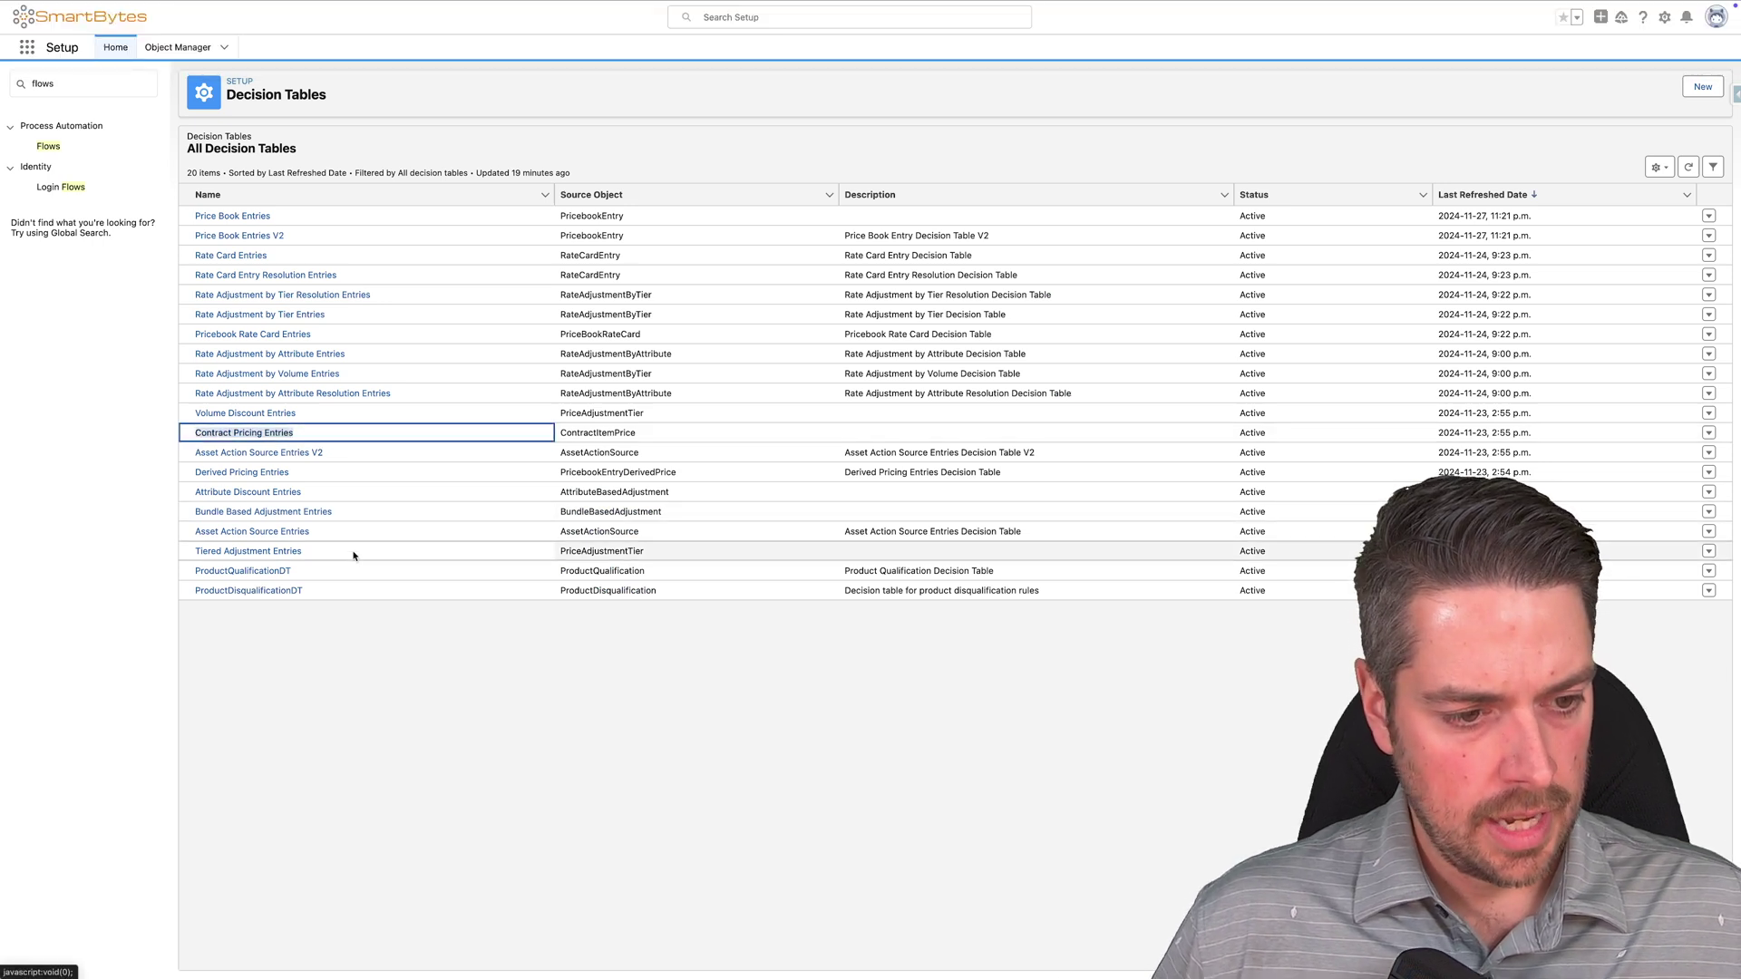
pyautogui.click(432, 489)
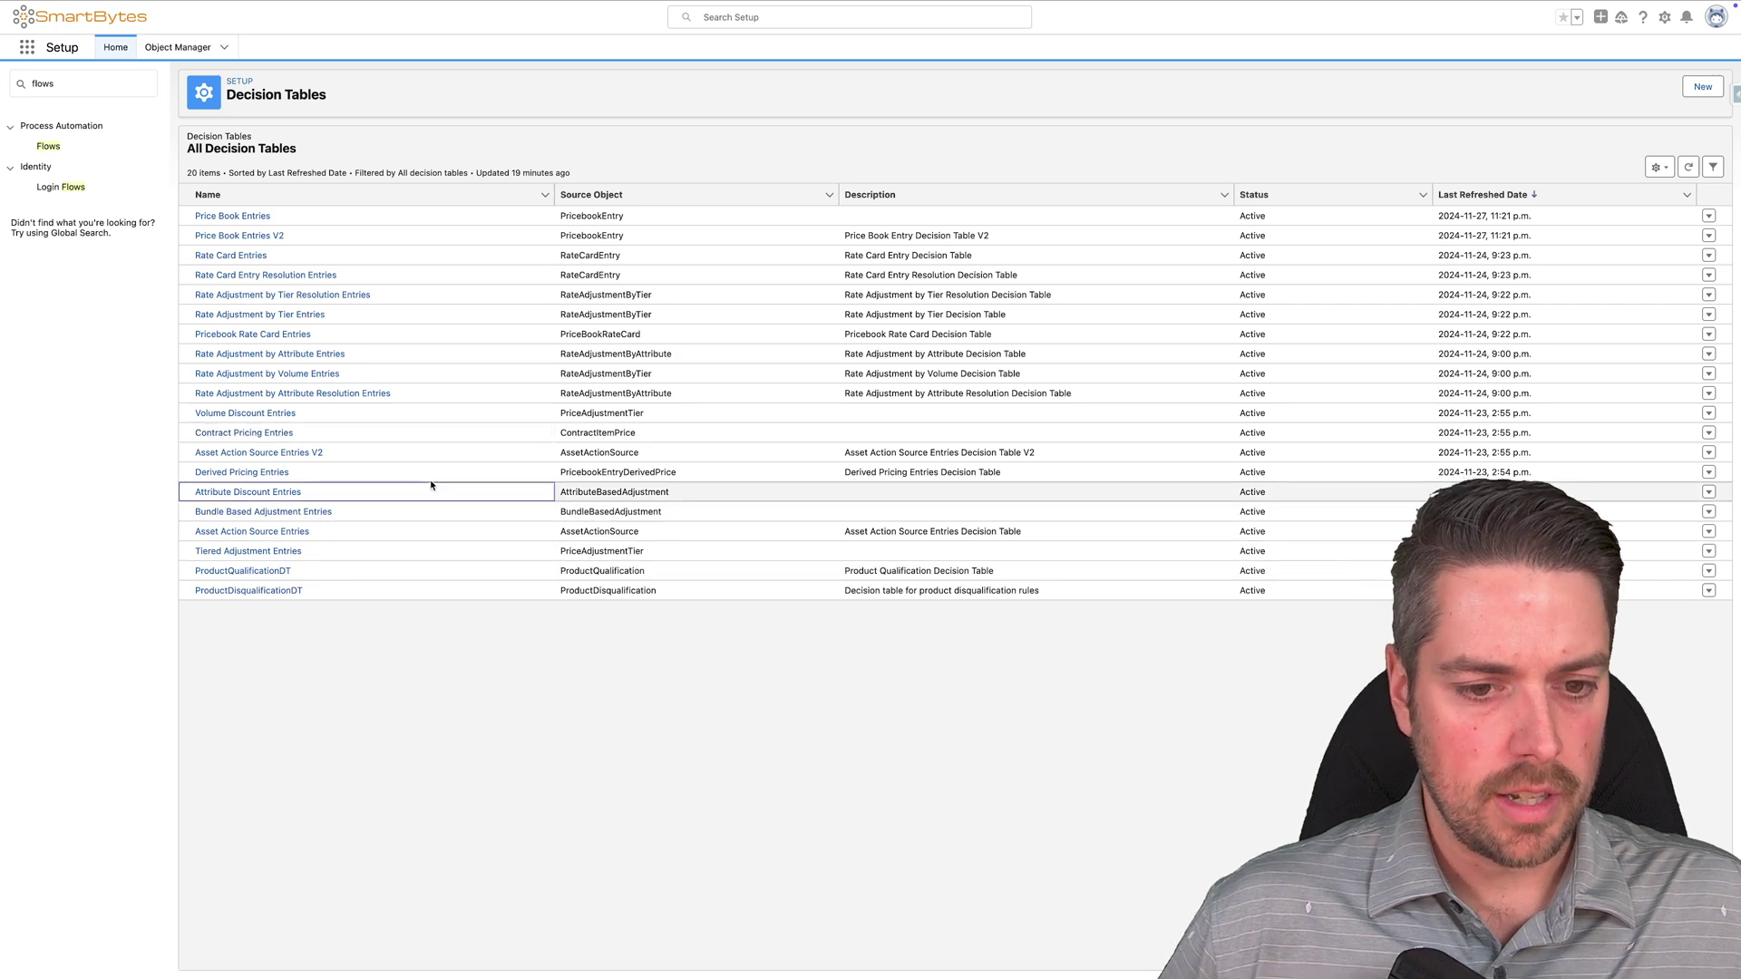
pyautogui.press('super+f')
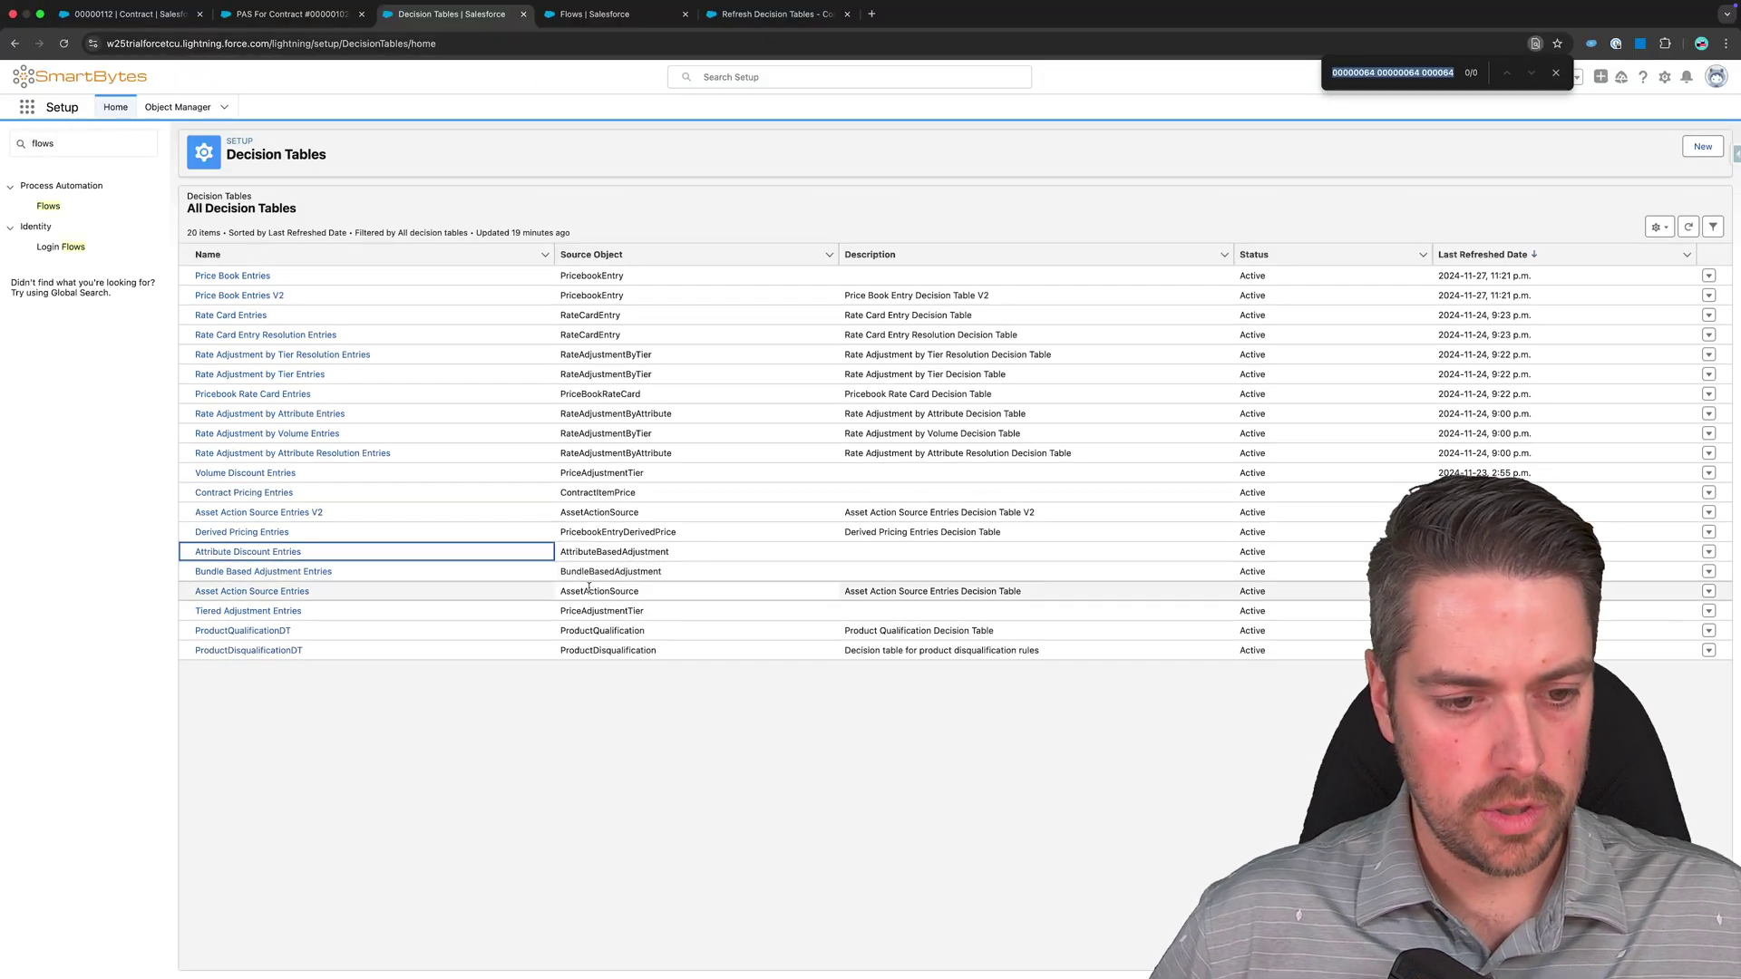
pyautogui.tripleClick(239, 608)
pyautogui.click(239, 607)
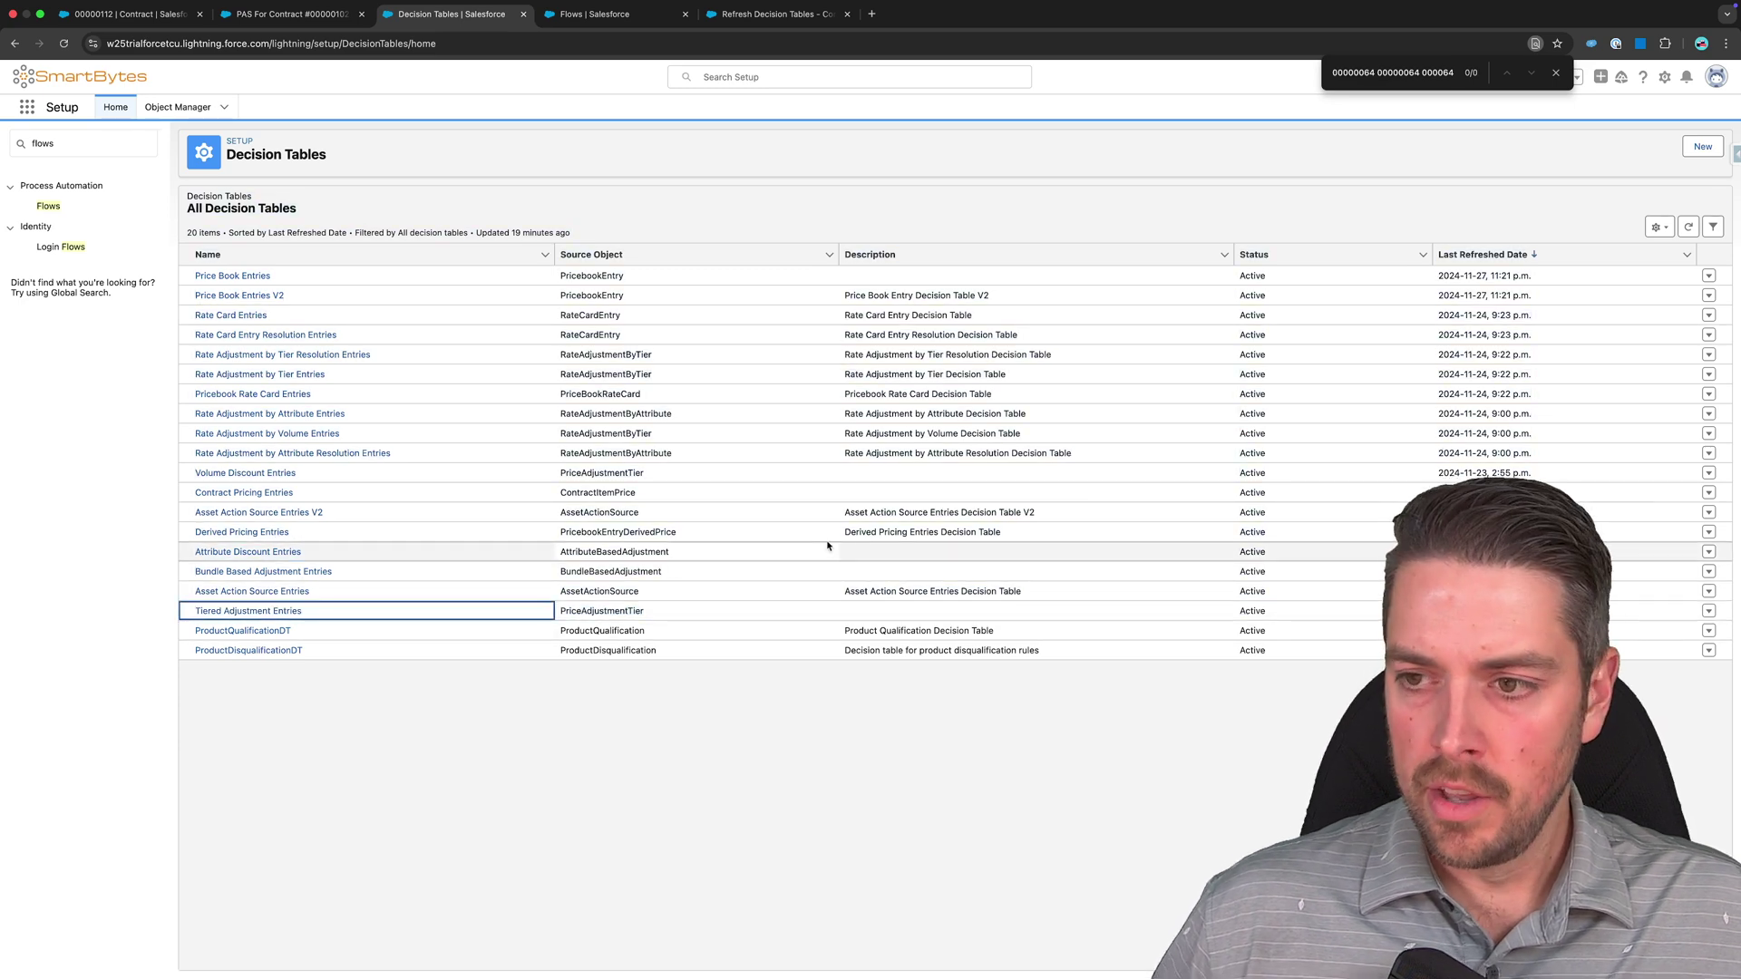
pyautogui.click(1688, 226)
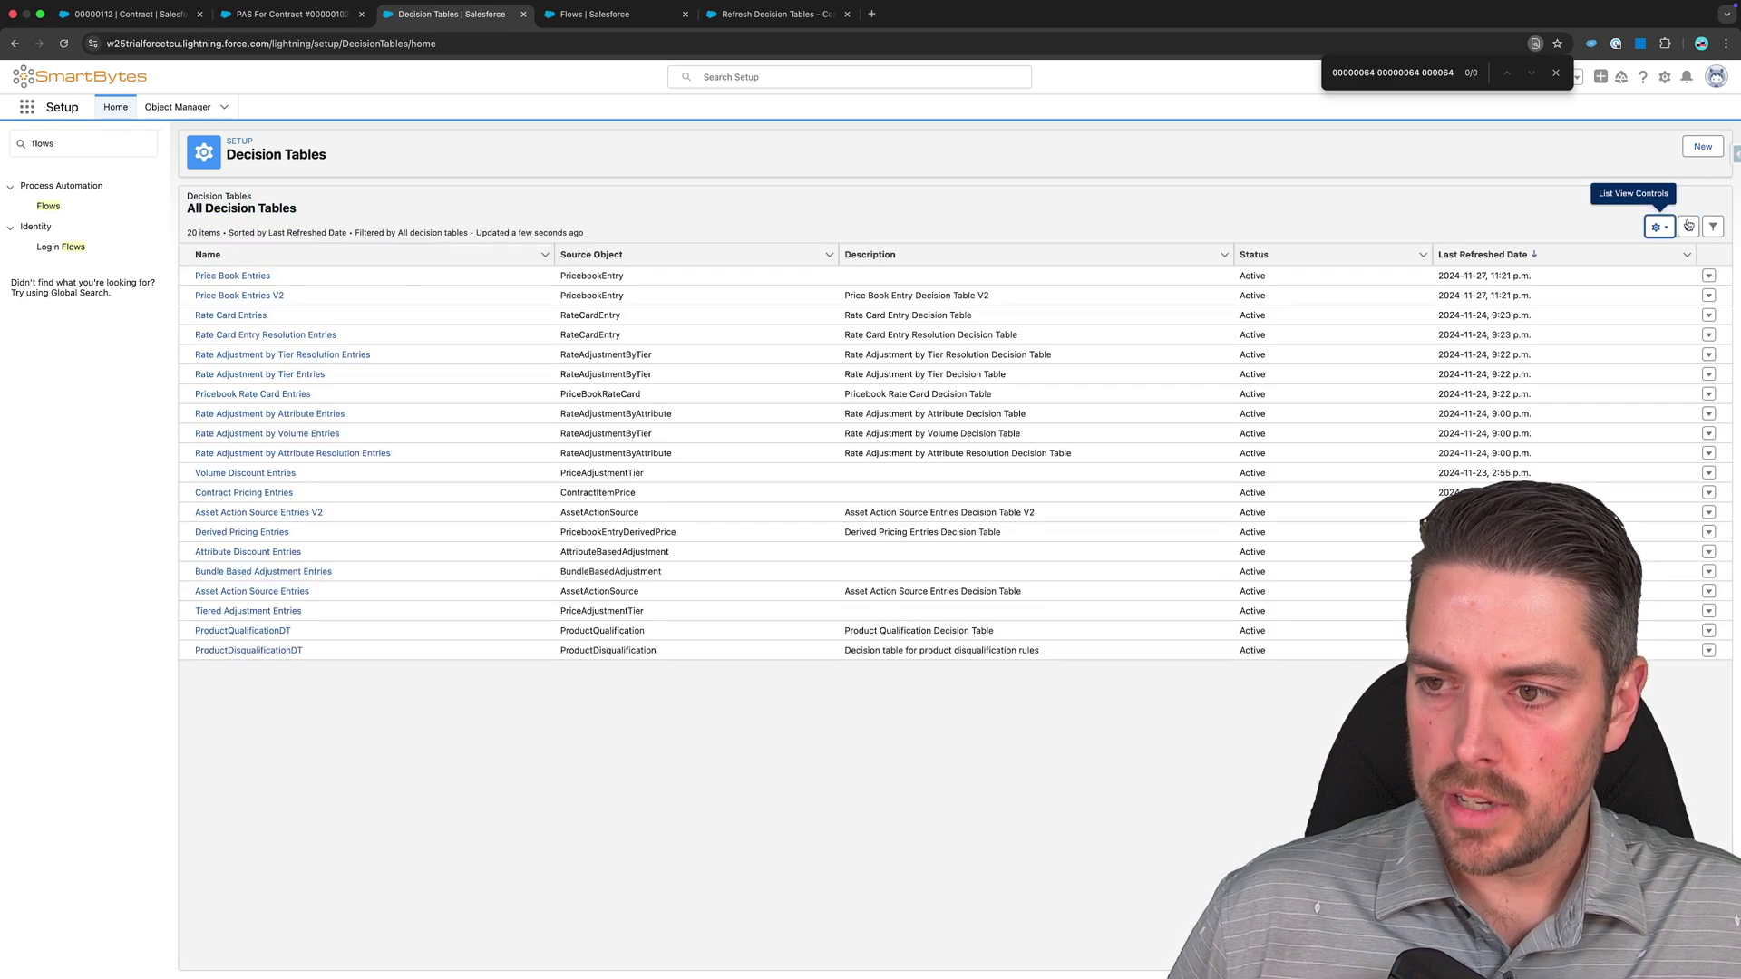
pyautogui.click(1688, 227)
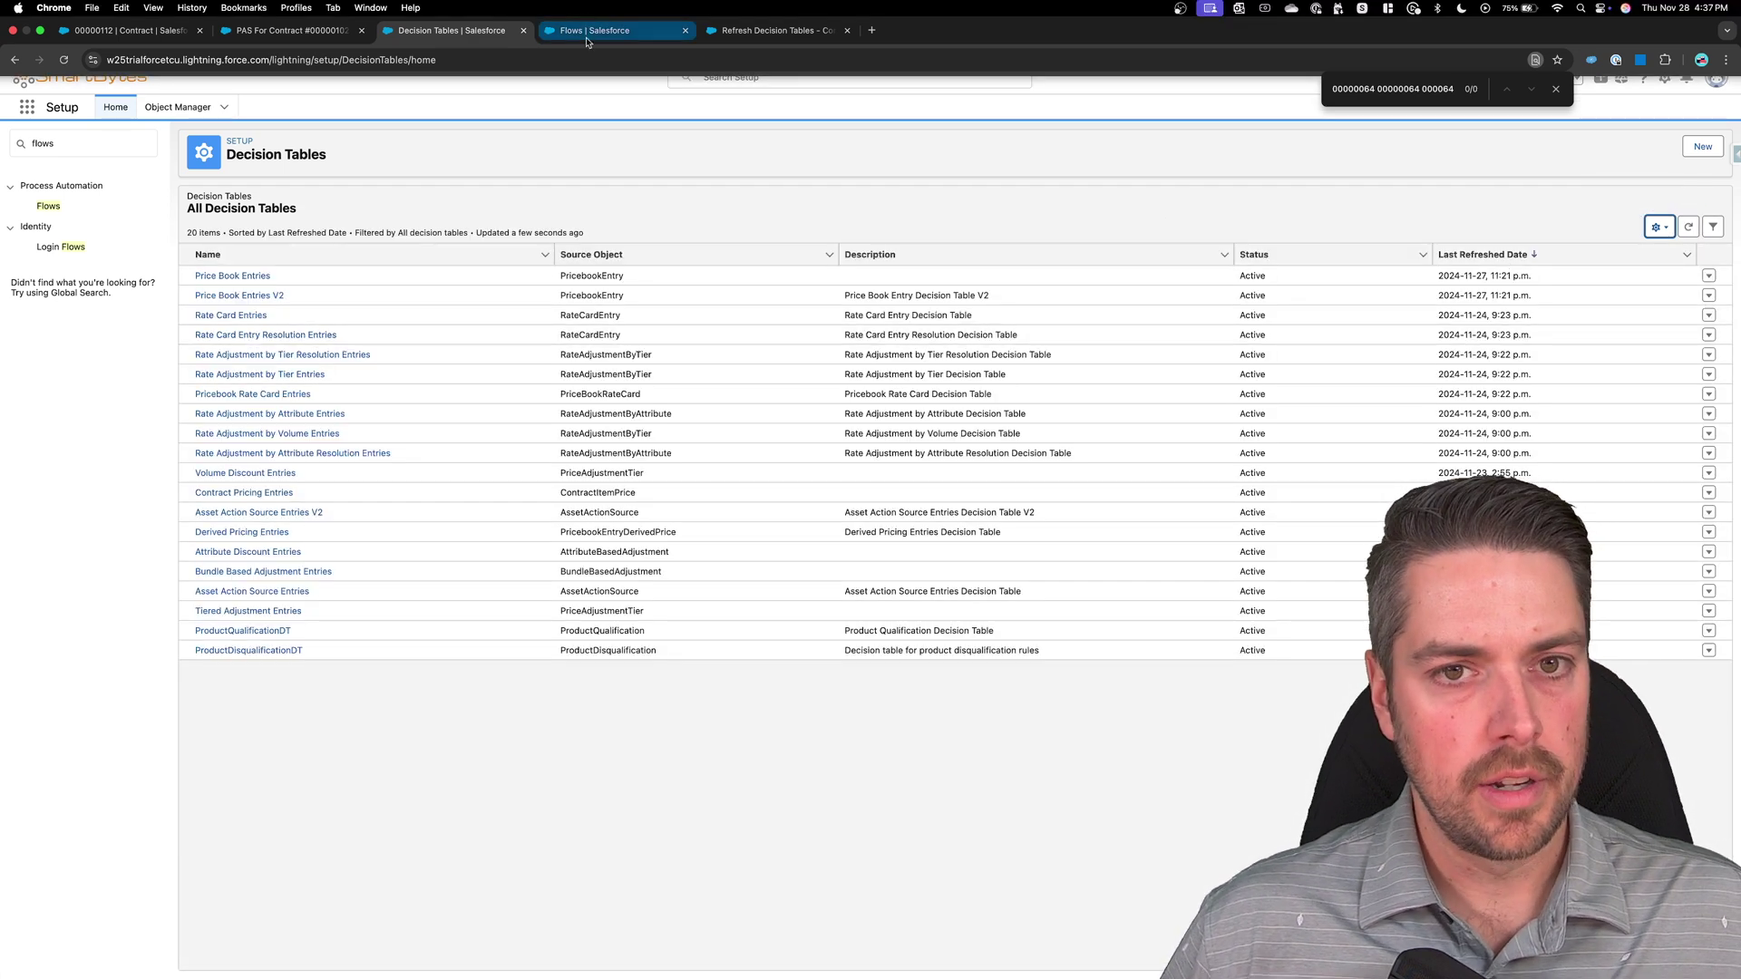
# Examine the Refresh Decision Tables - Contract Activated flow: its start trigger, the RefreshContractPrice action and the RefreshPriceAdjustments action
pyautogui.click(776, 14)
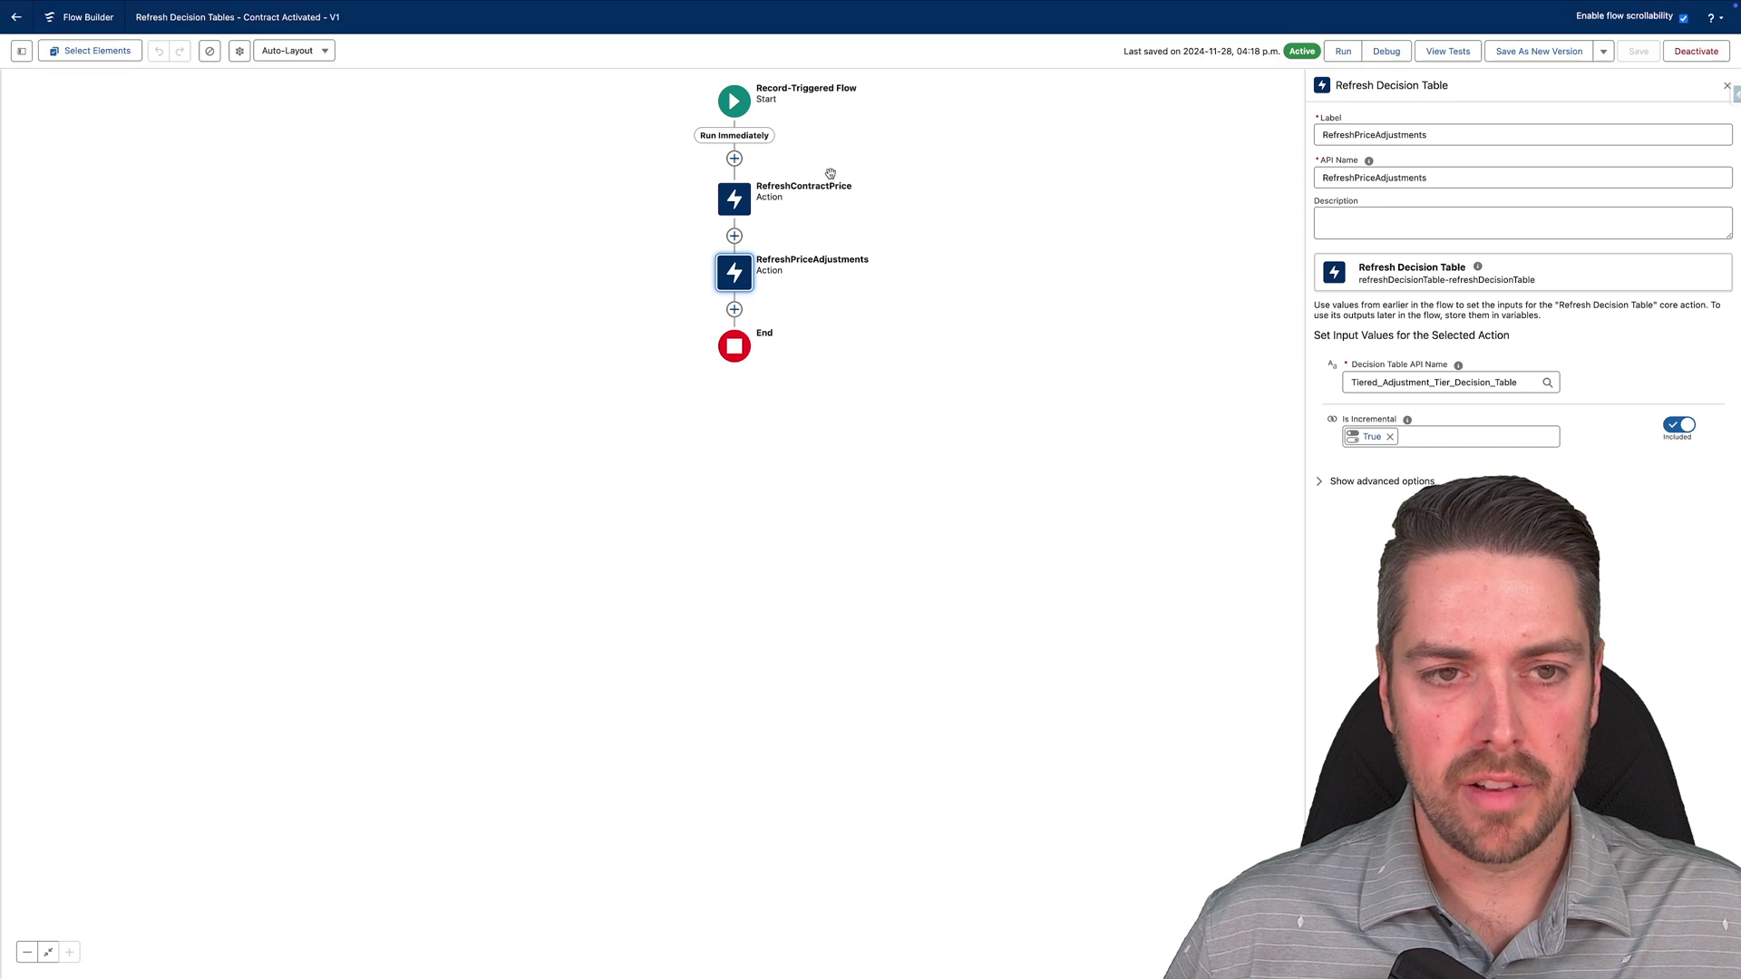
pyautogui.click(733, 101)
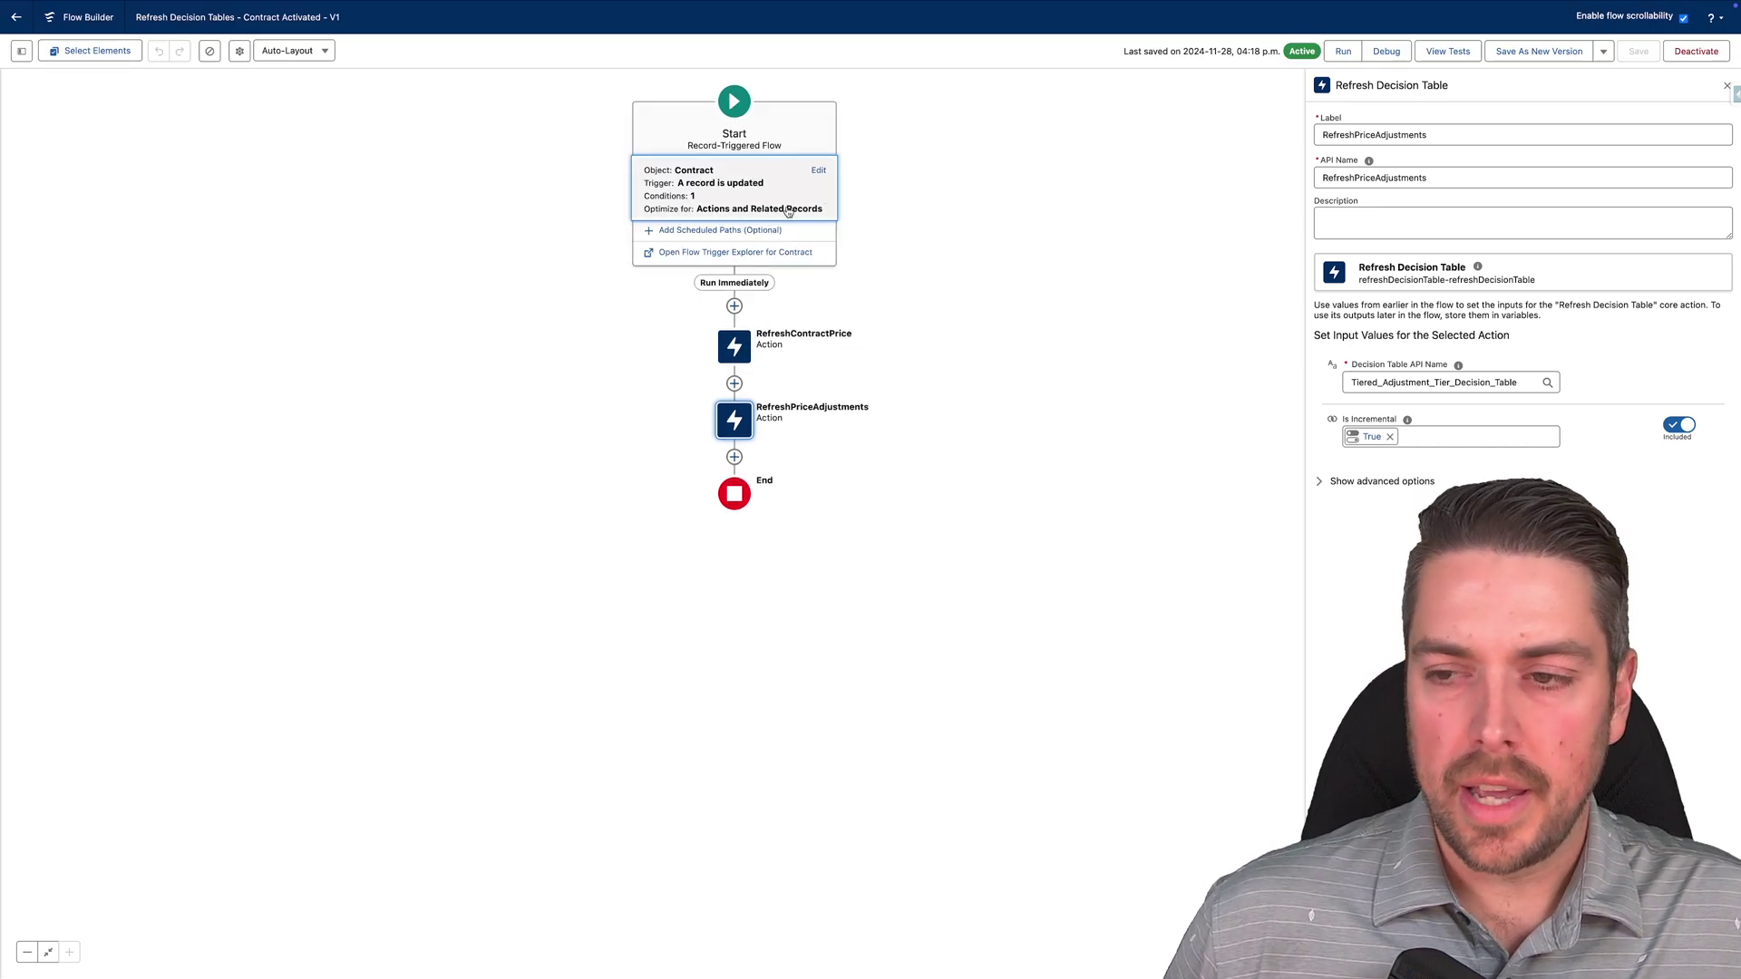
pyautogui.click(819, 172)
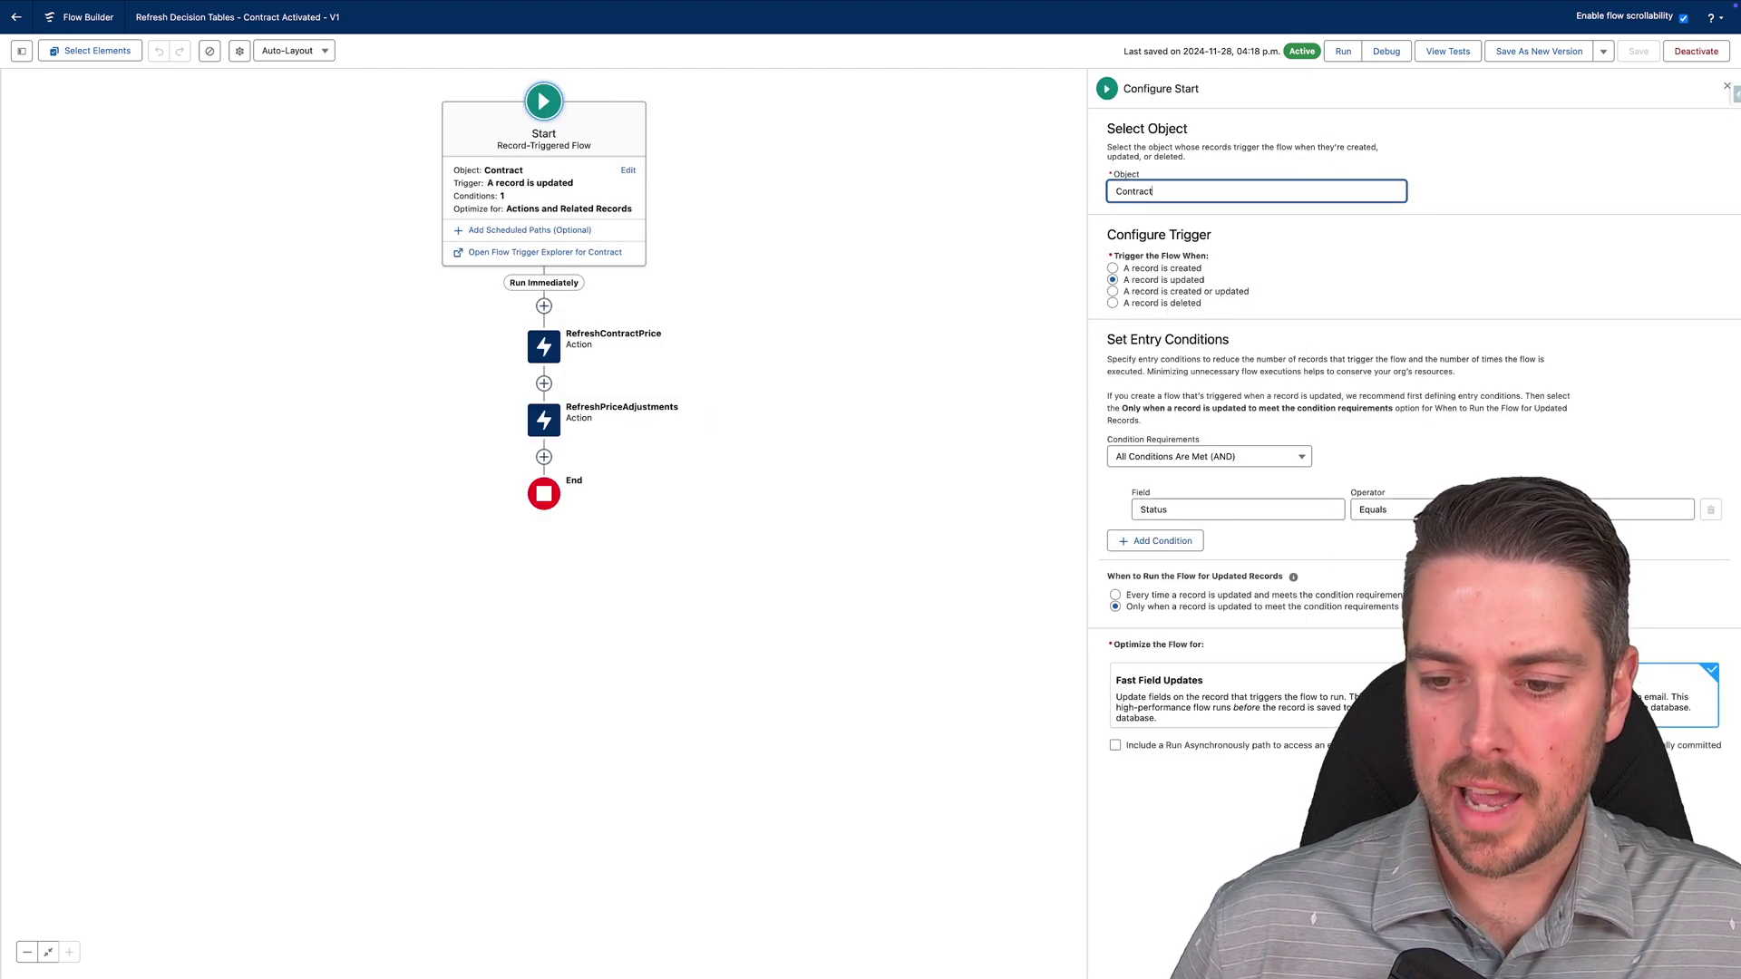
pyautogui.click(768, 347)
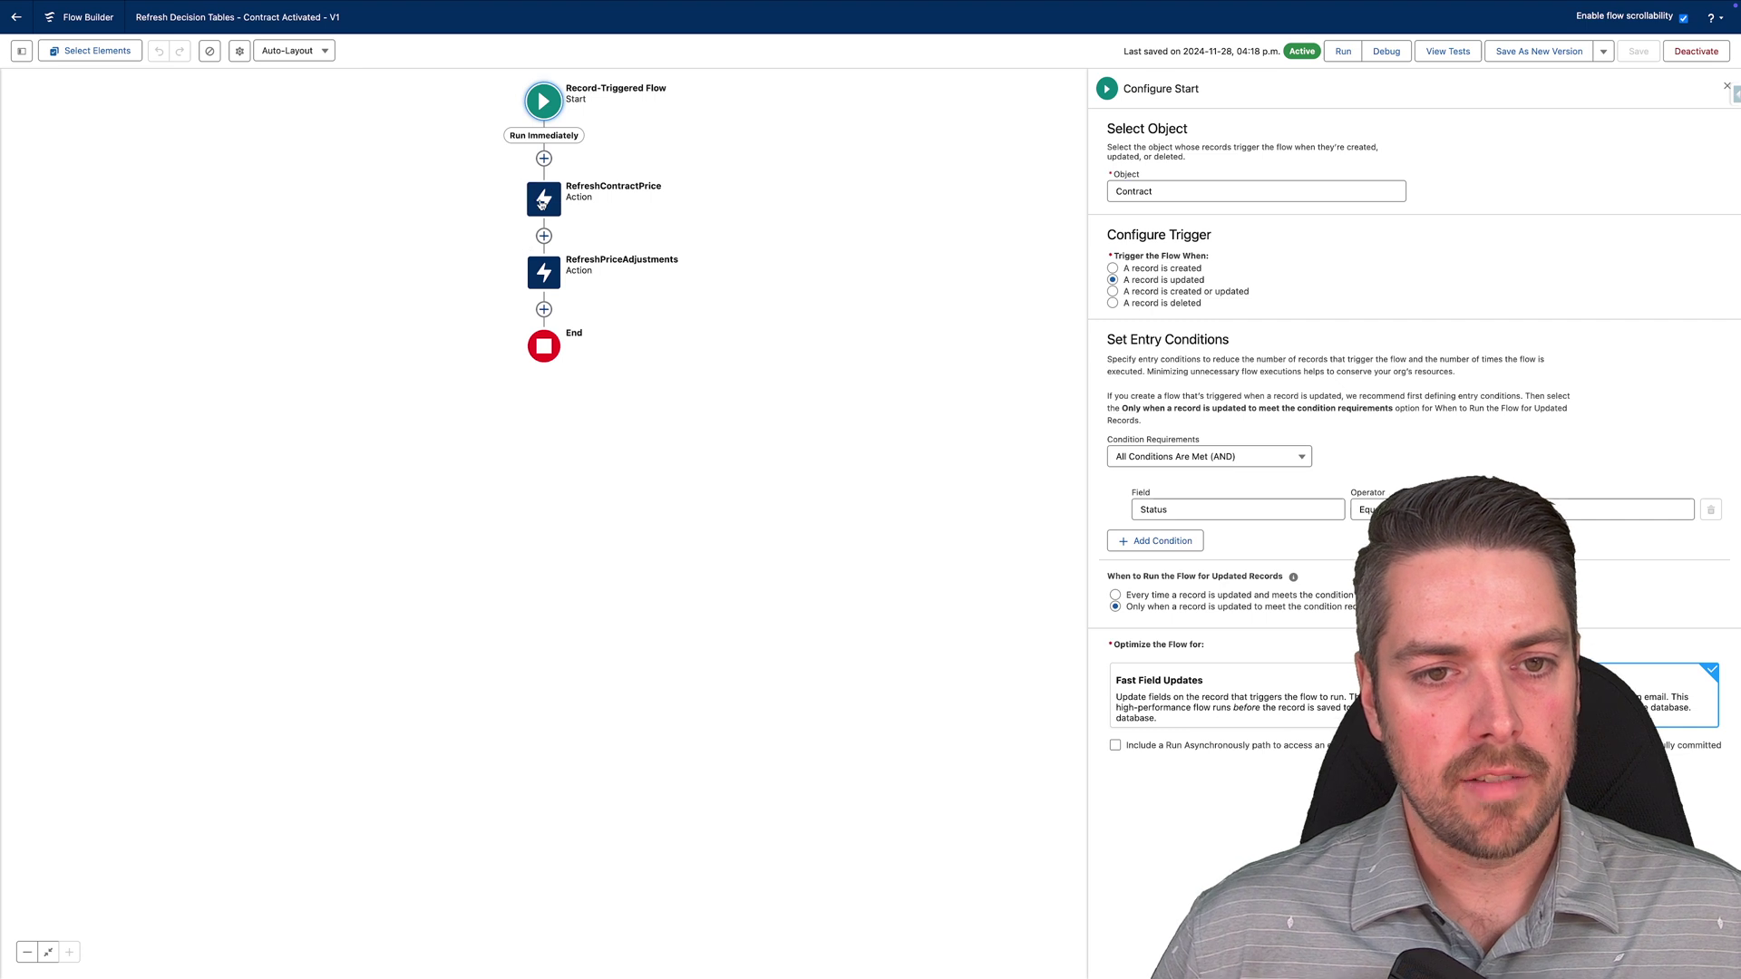
pyautogui.click(541, 203)
pyautogui.click(548, 354)
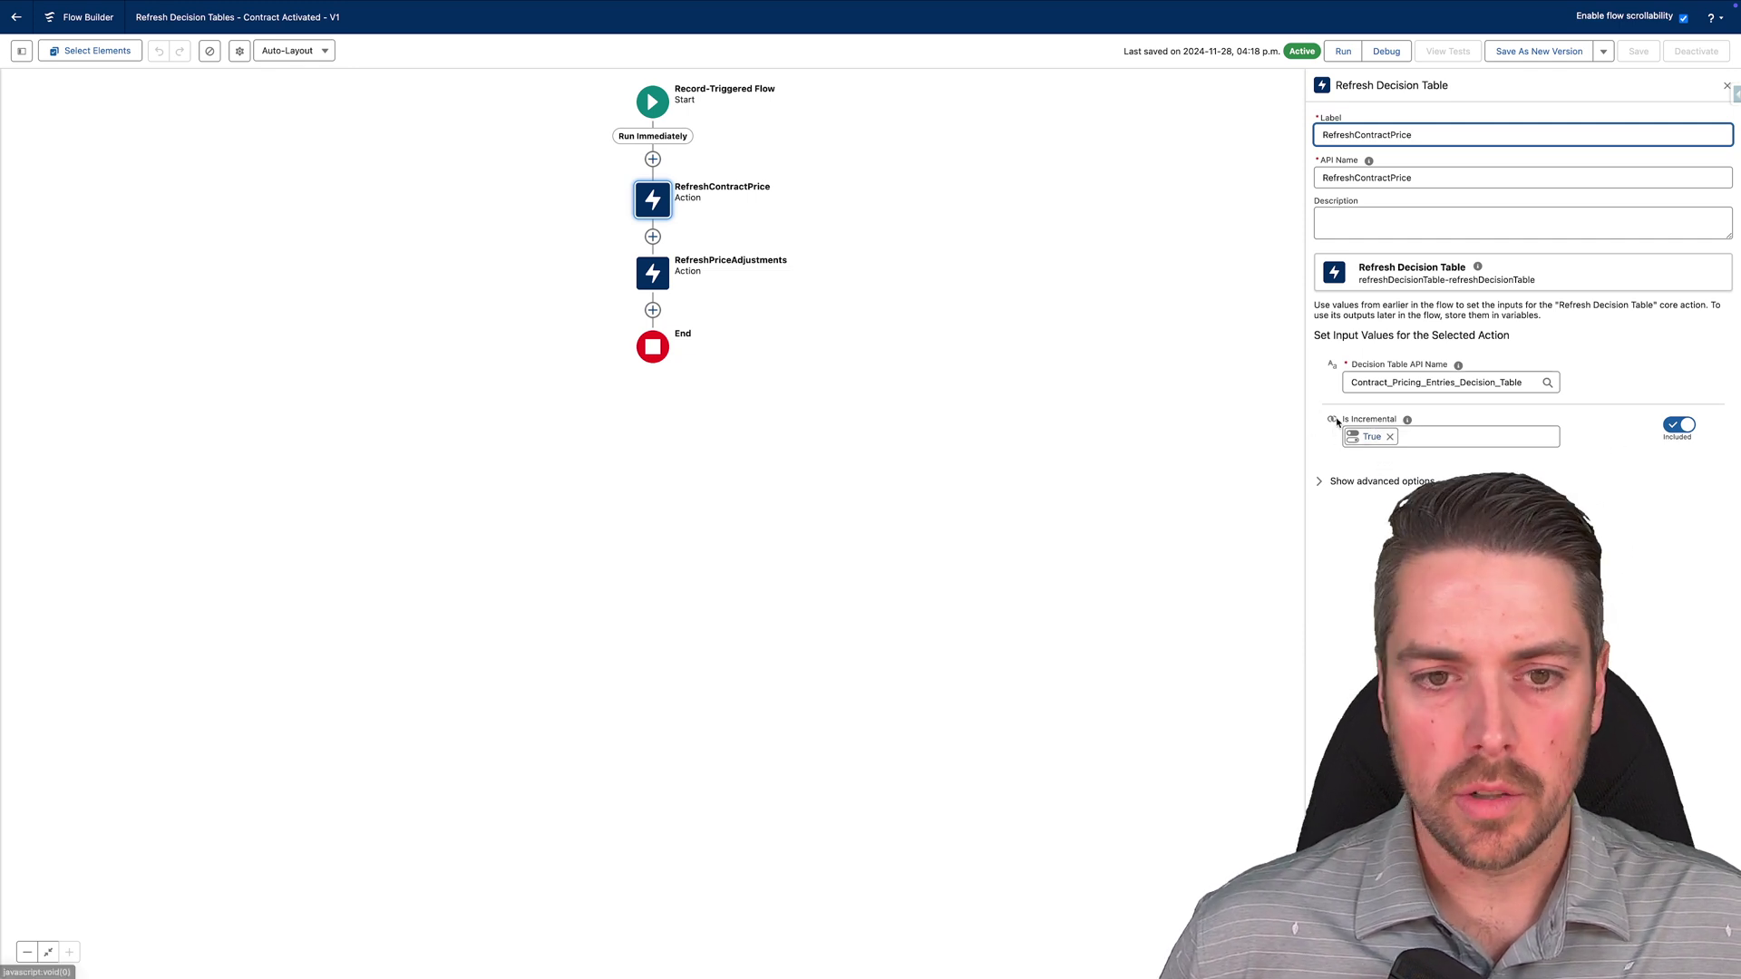
pyautogui.click(653, 273)
pyautogui.click(686, 429)
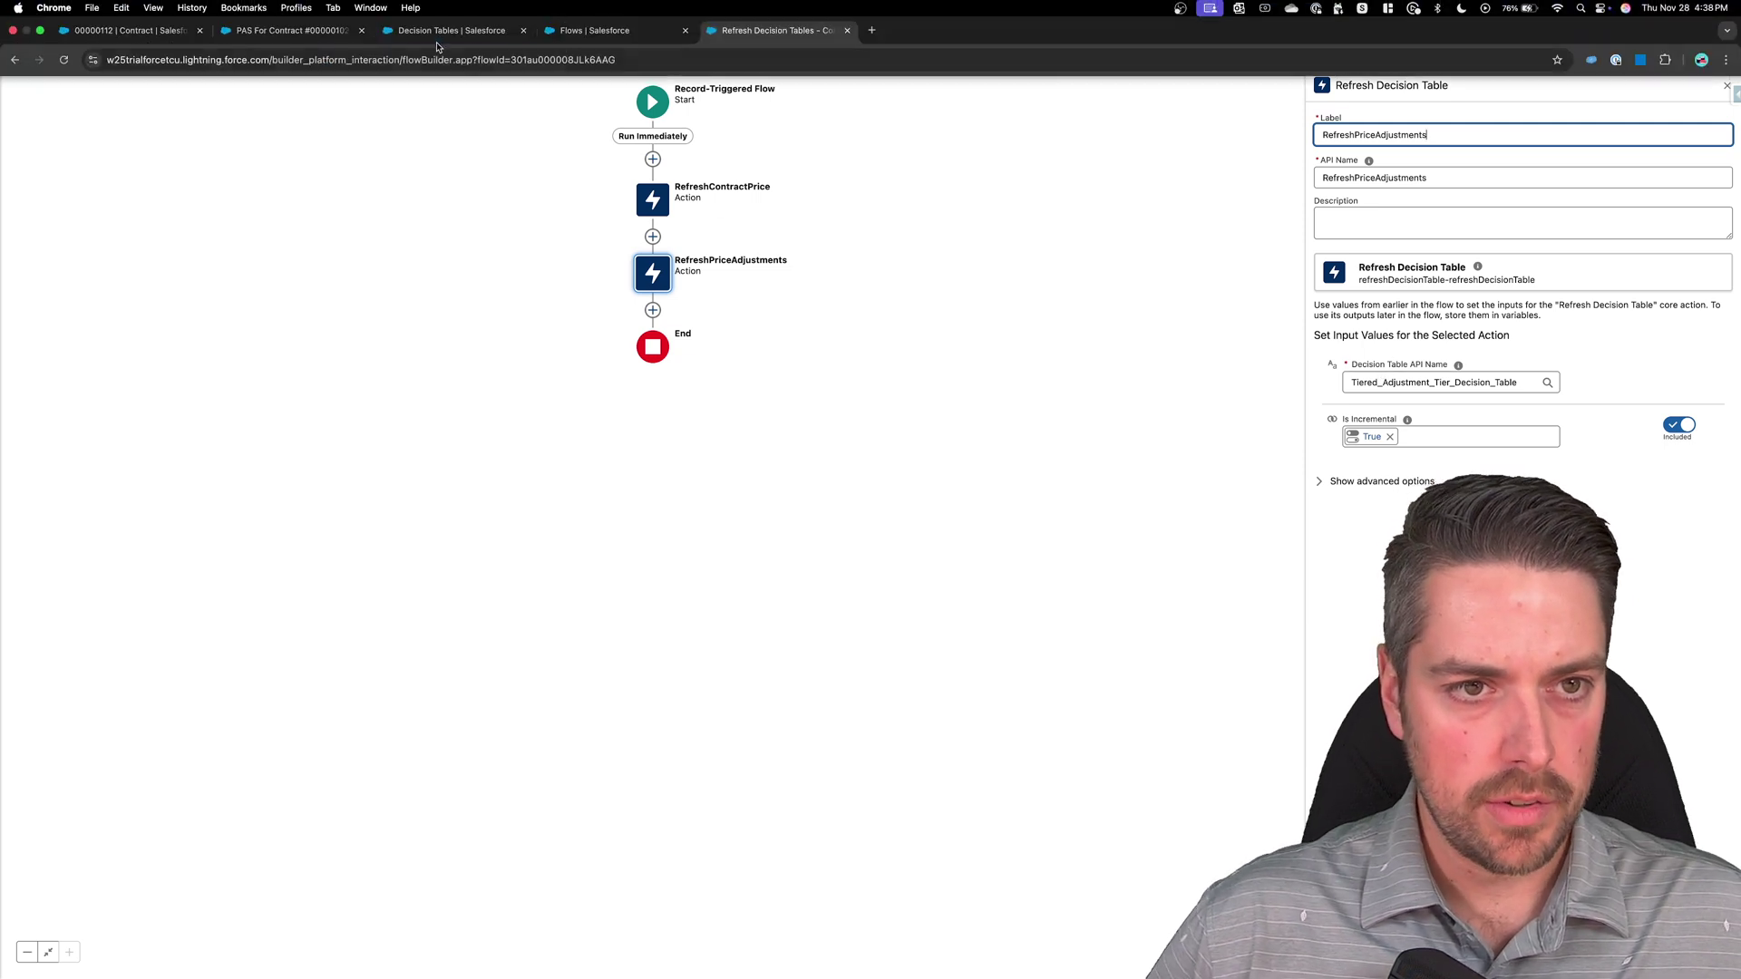
# Look up the API name of the Contract Pricing Entries decision table, and return to the refresh flow
pyautogui.click(445, 30)
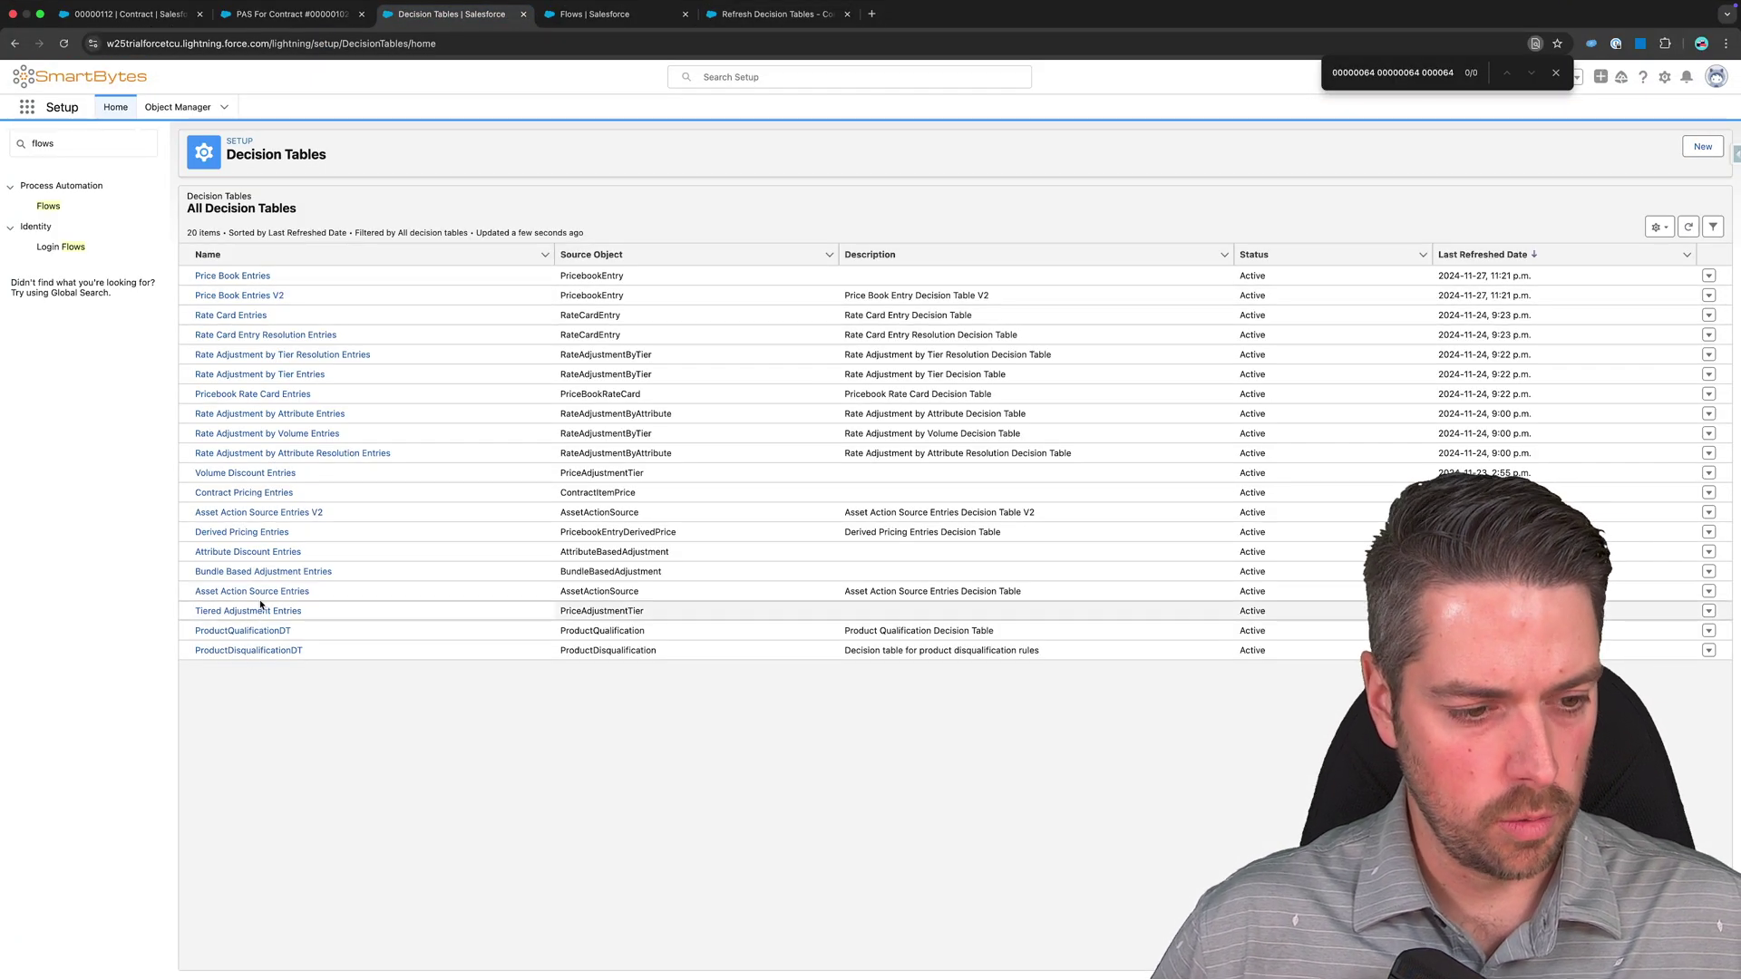
pyautogui.click(262, 494)
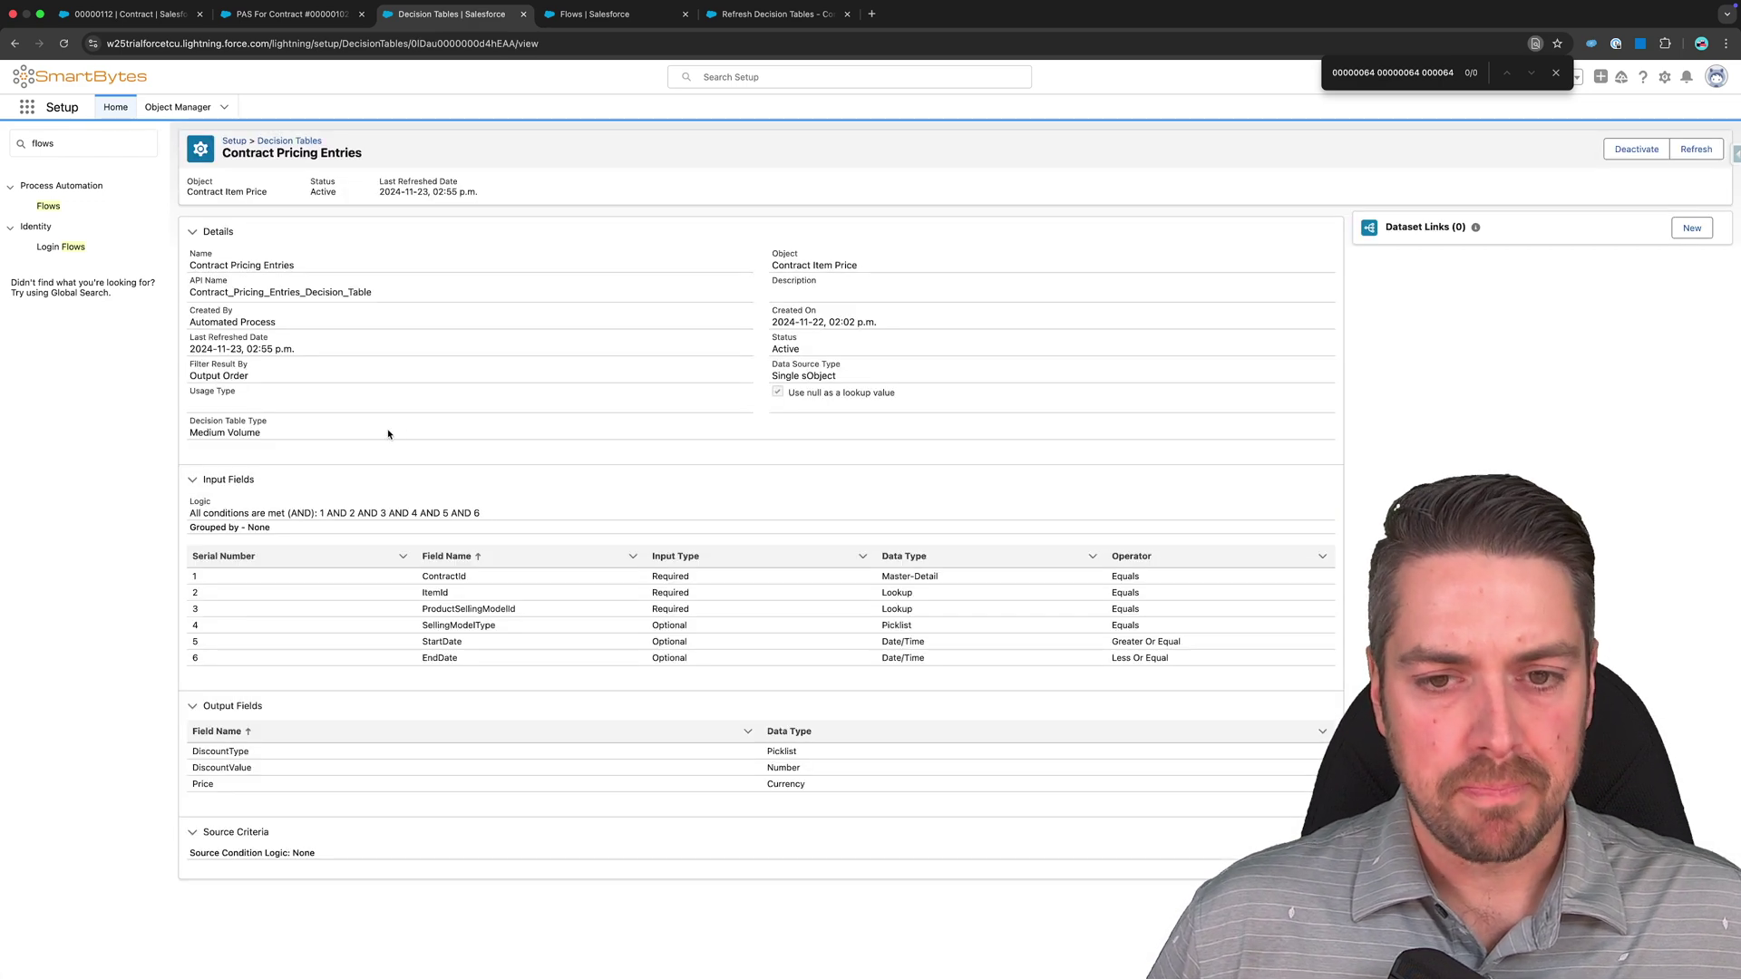
pyautogui.moveTo(186, 293); pyautogui.dragTo(380, 304)
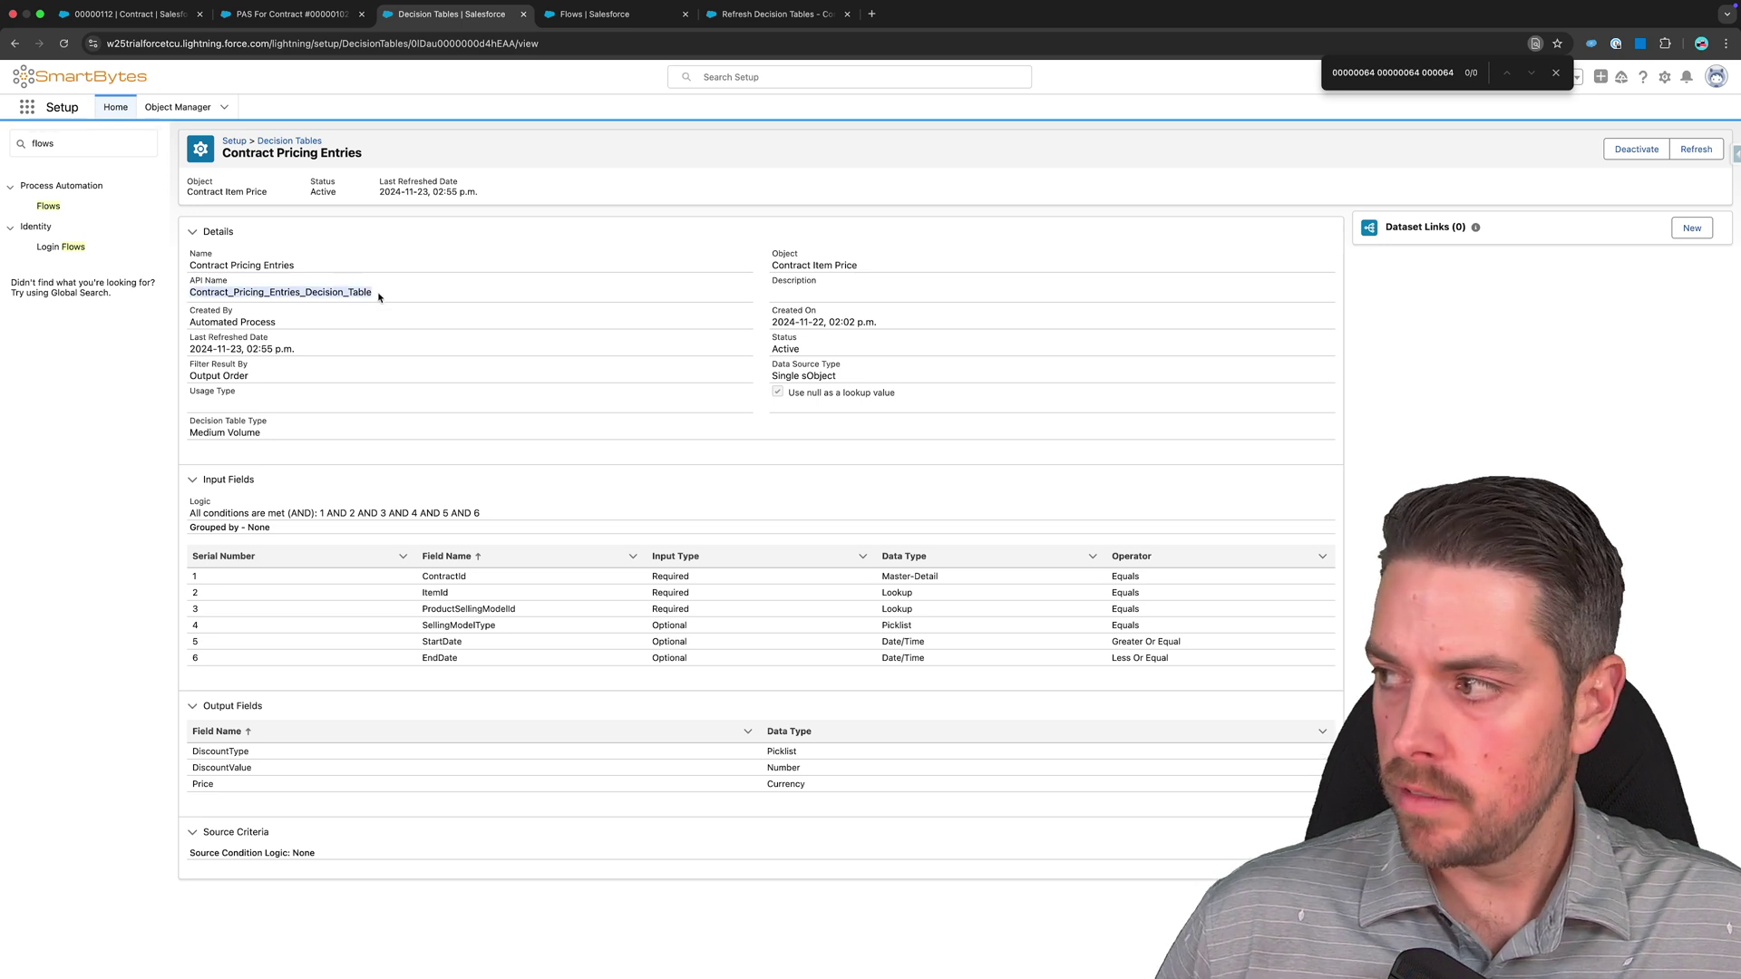
pyautogui.click(361, 293)
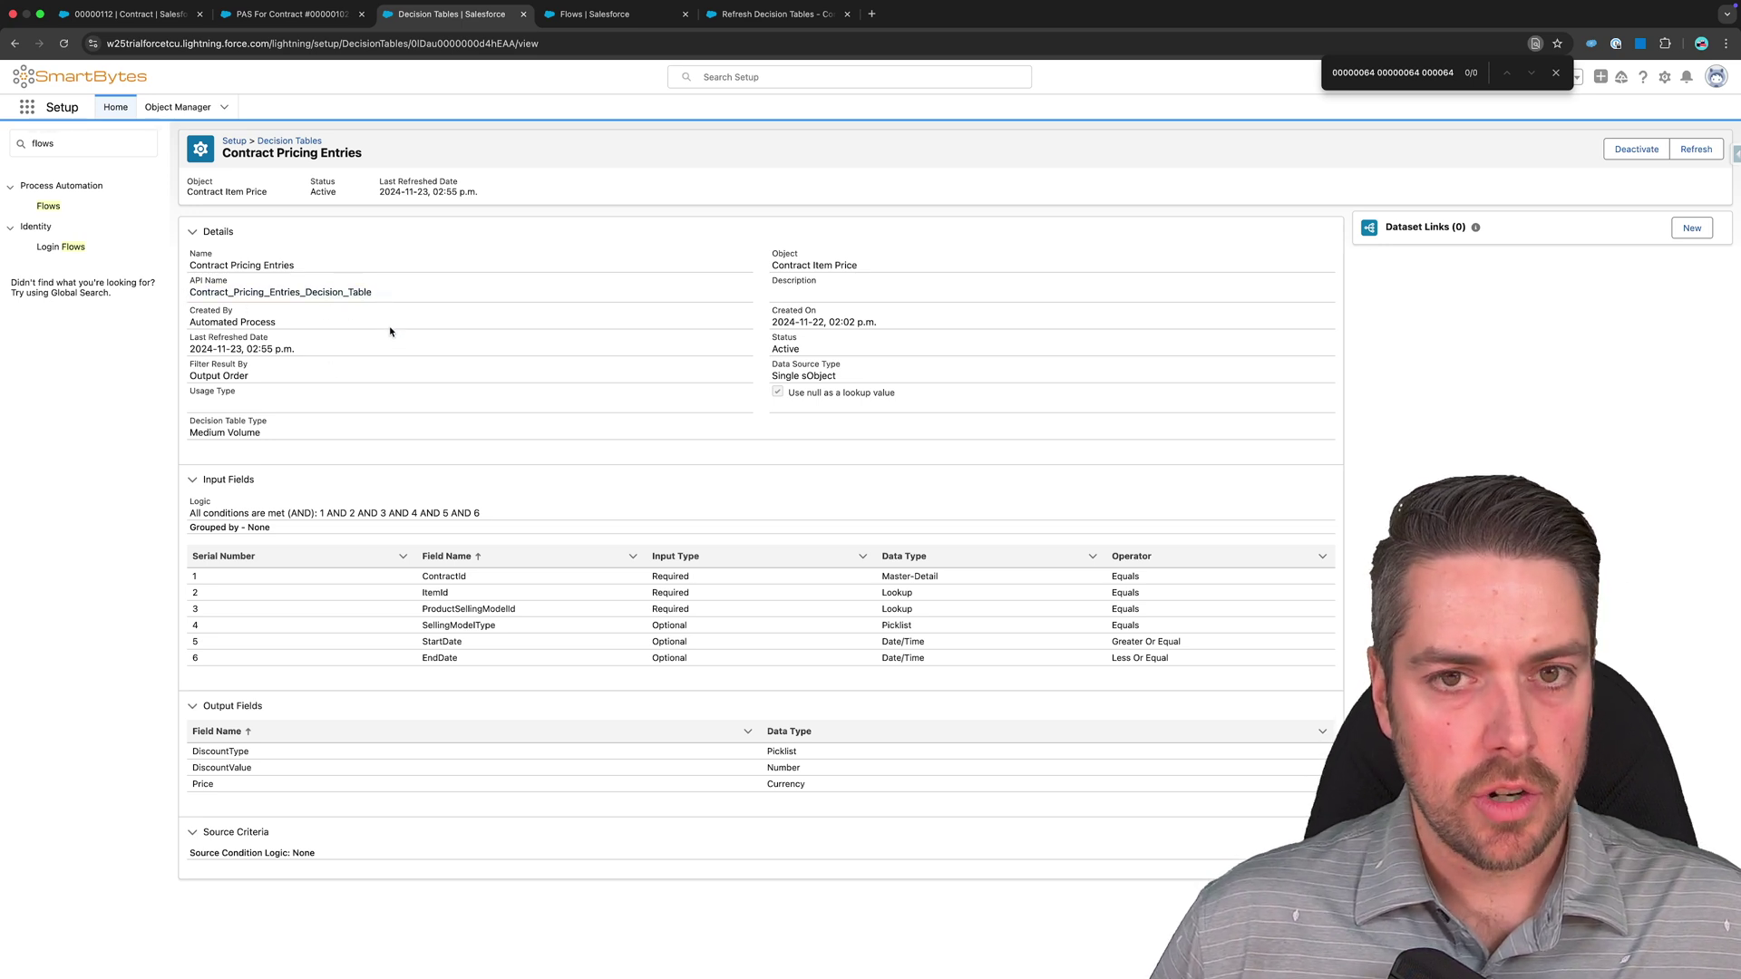
pyautogui.click(712, 13)
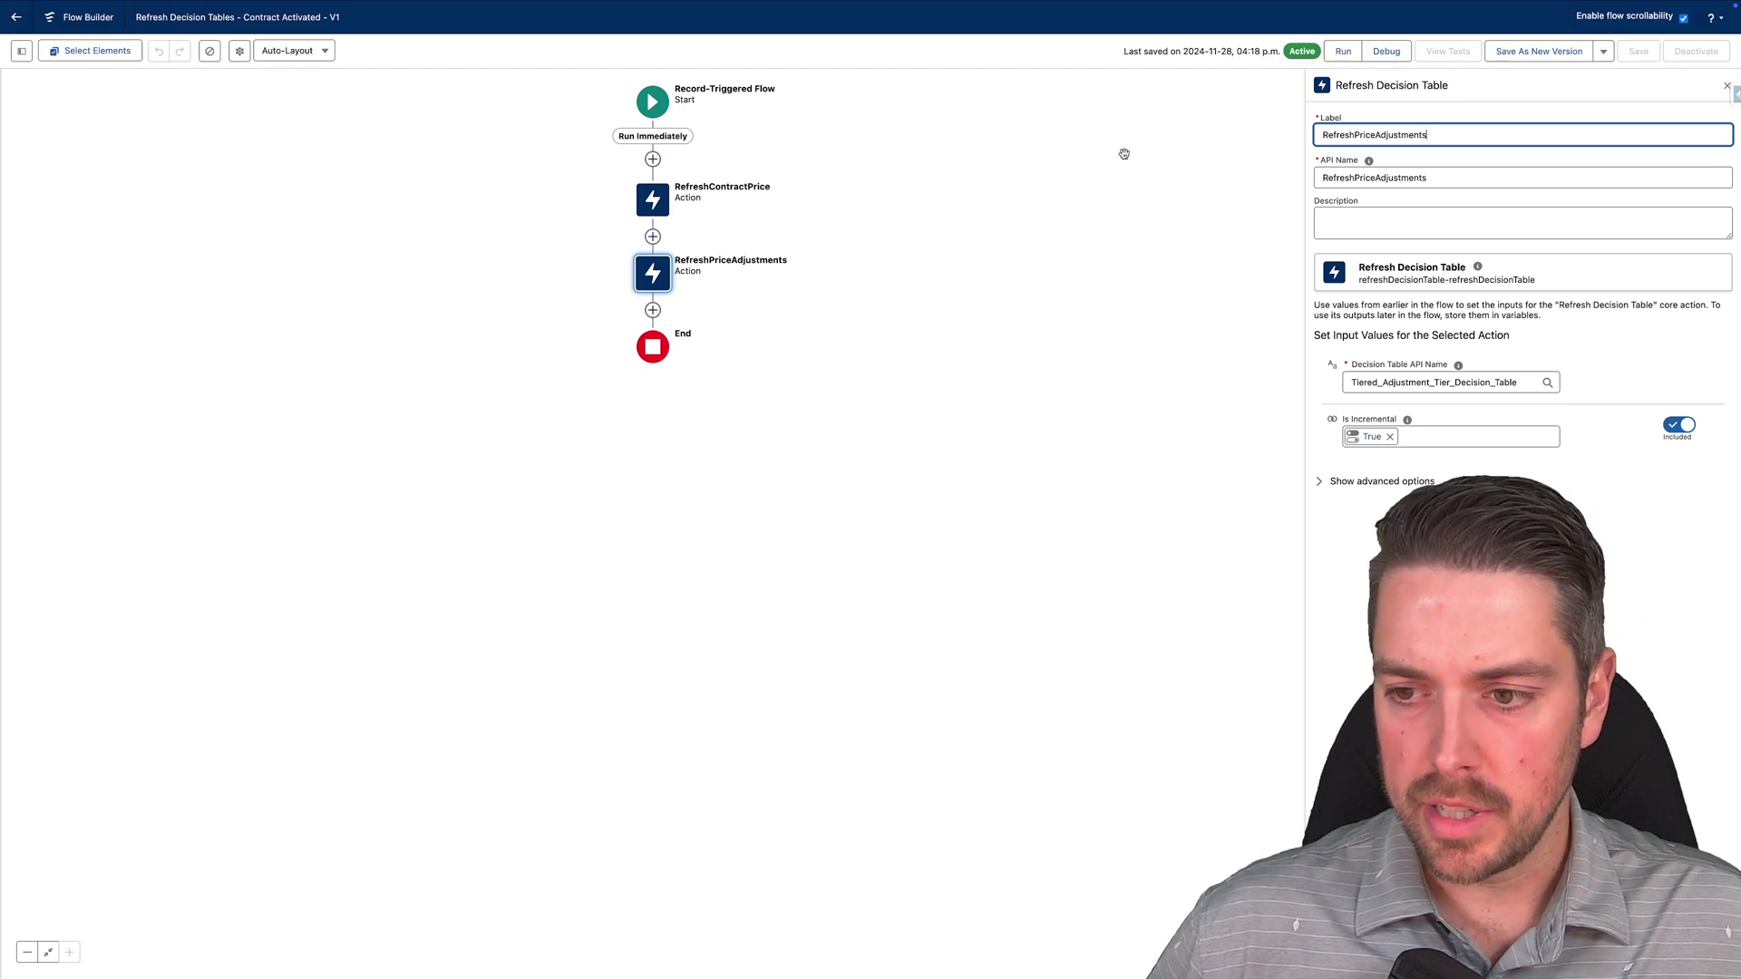
# Create a quote named Contract Price Testing from the activated contract, with Hertz as the account for the quote, and save it
pyautogui.moveTo(472, 25)
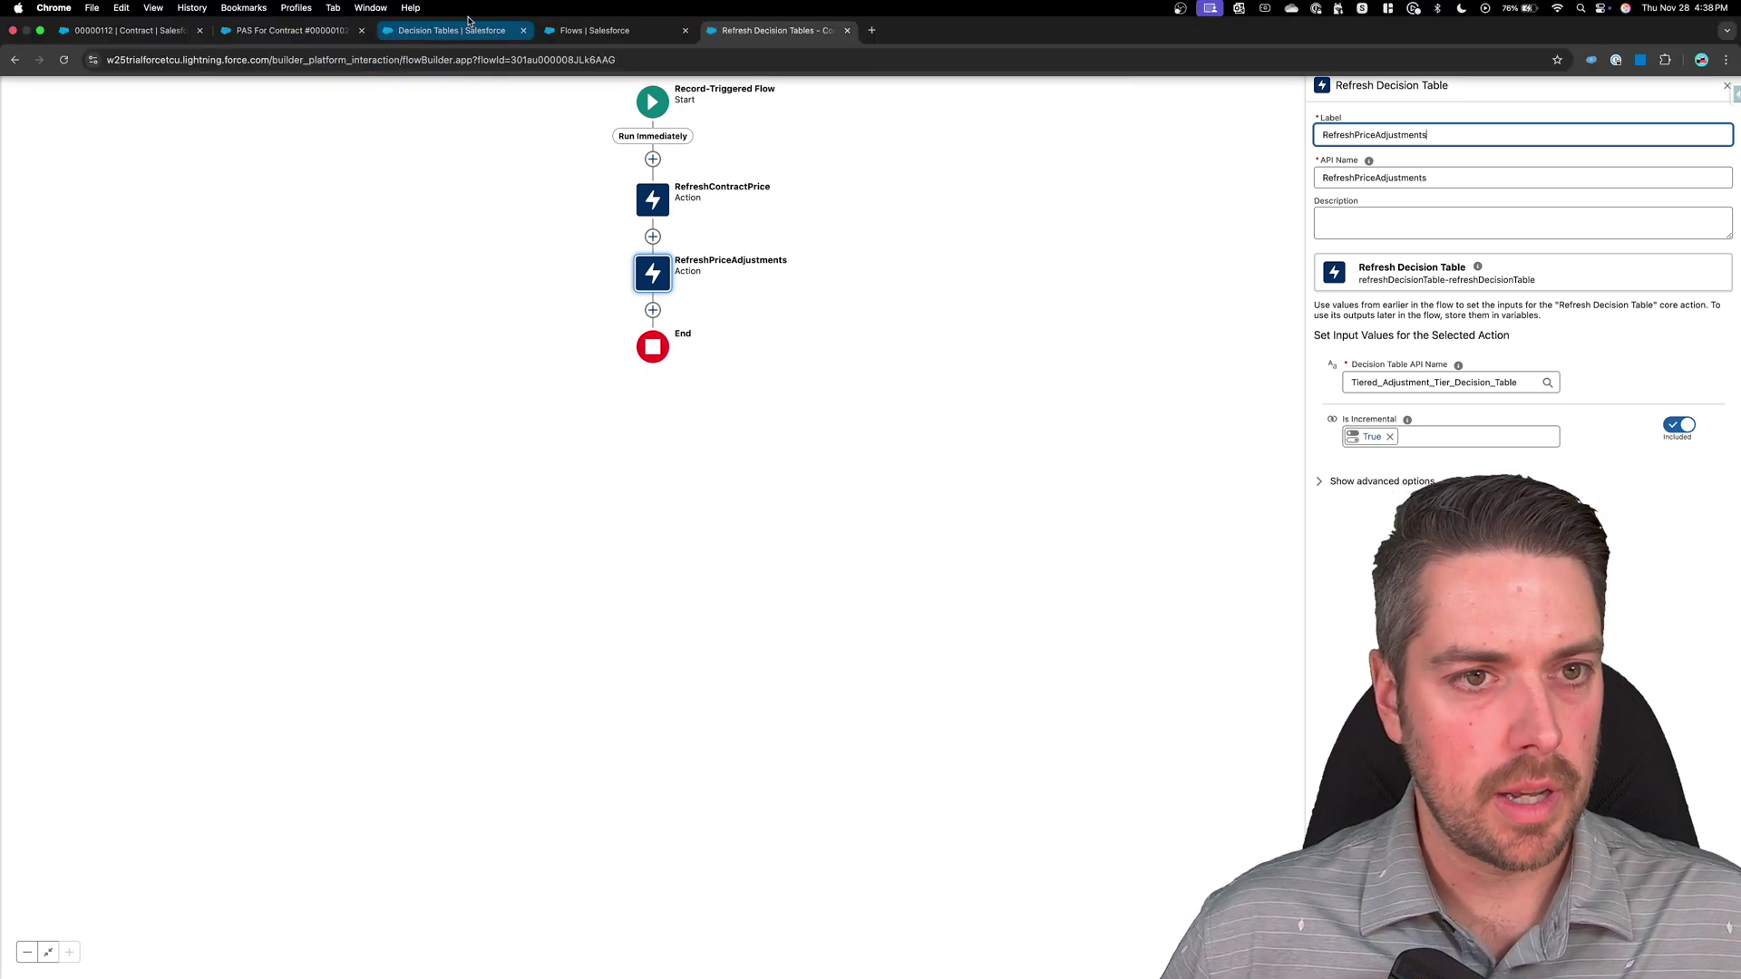
pyautogui.click(436, 35)
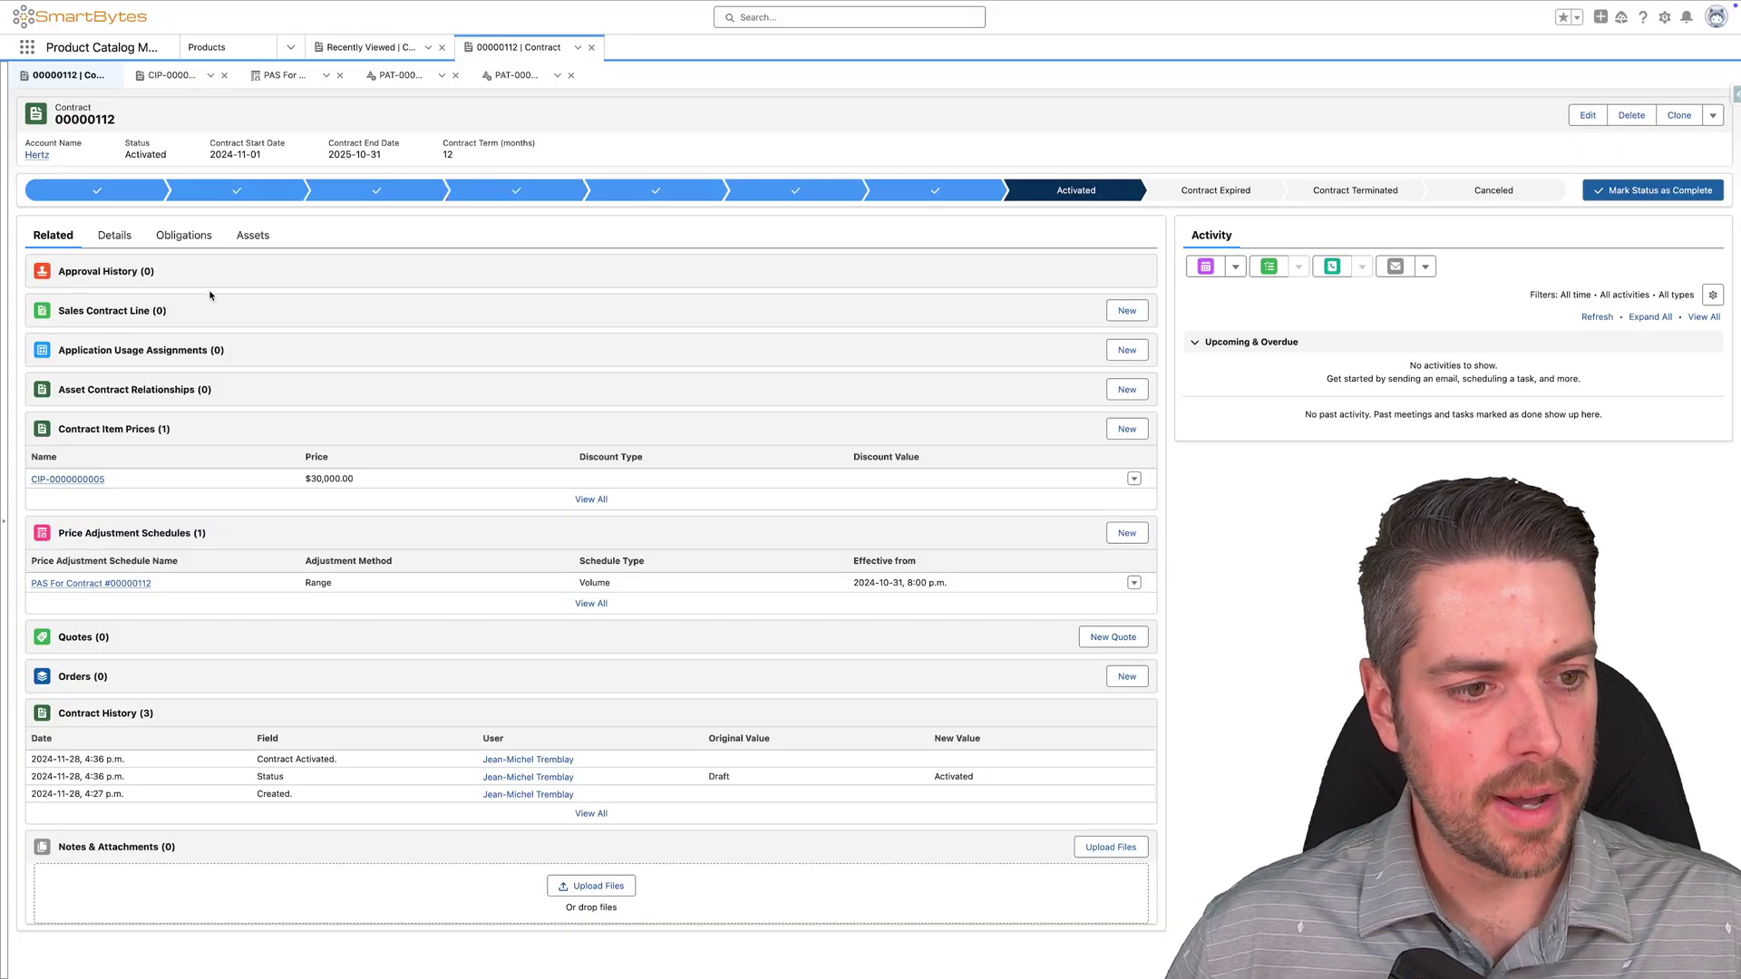
pyautogui.click(1129, 640)
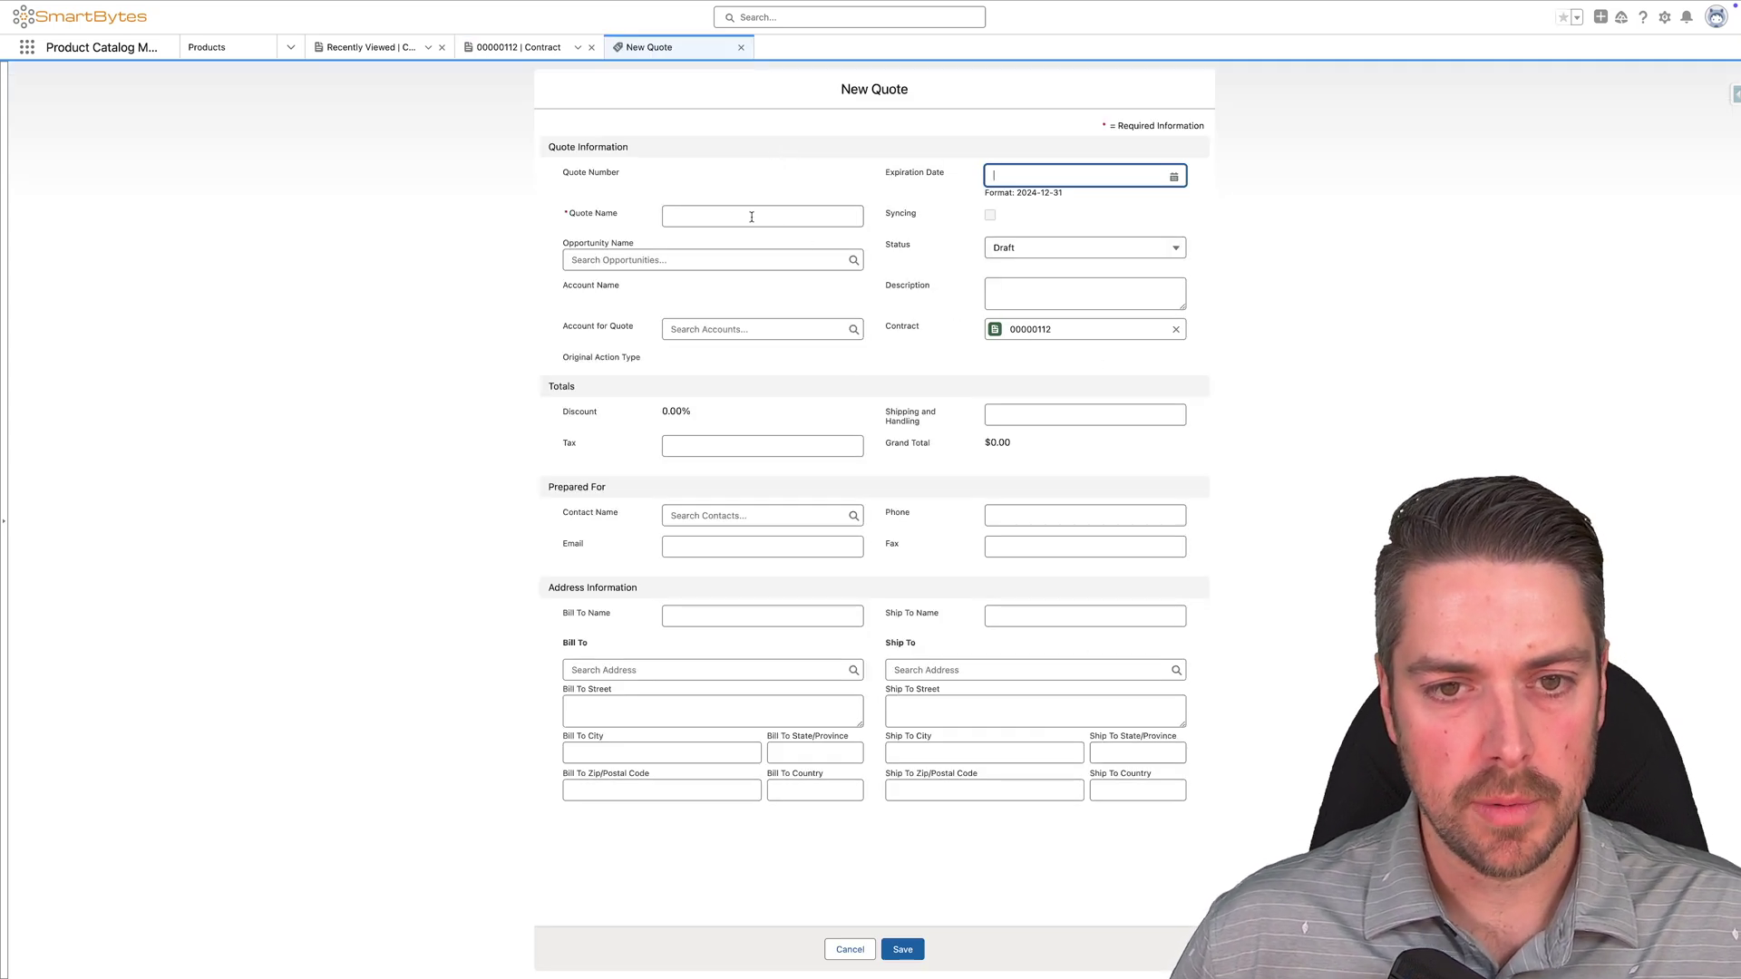
pyautogui.click(751, 216)
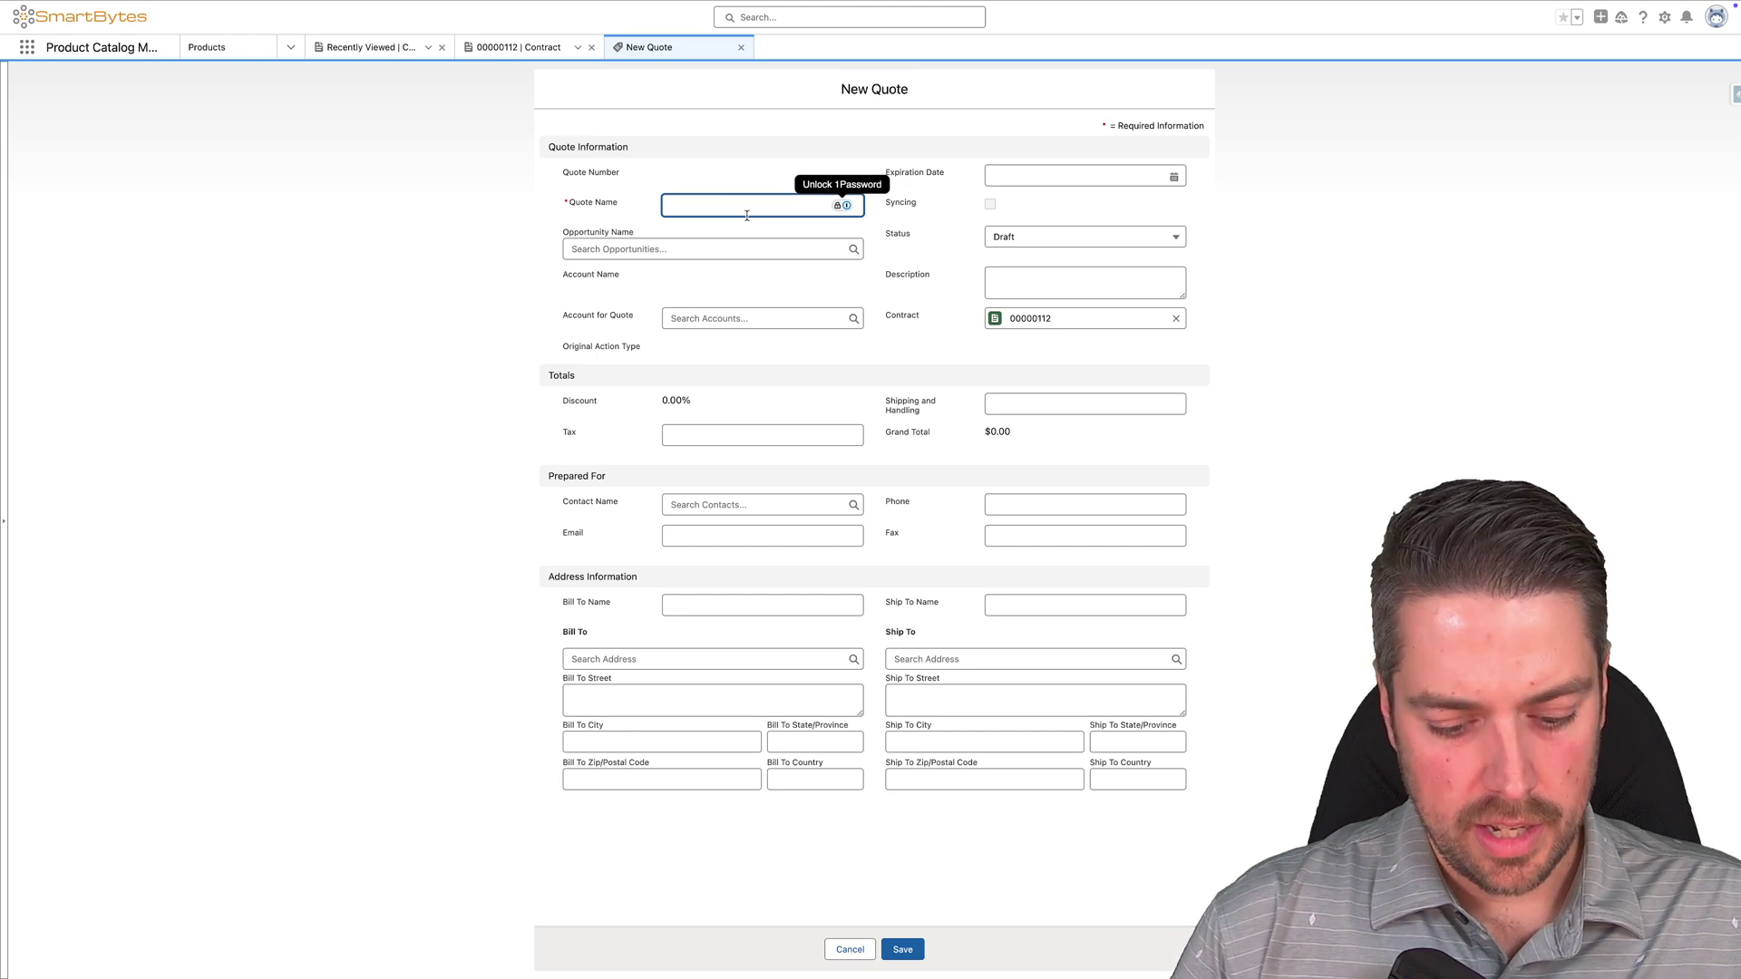
pyautogui.write('Contract Price Testing')
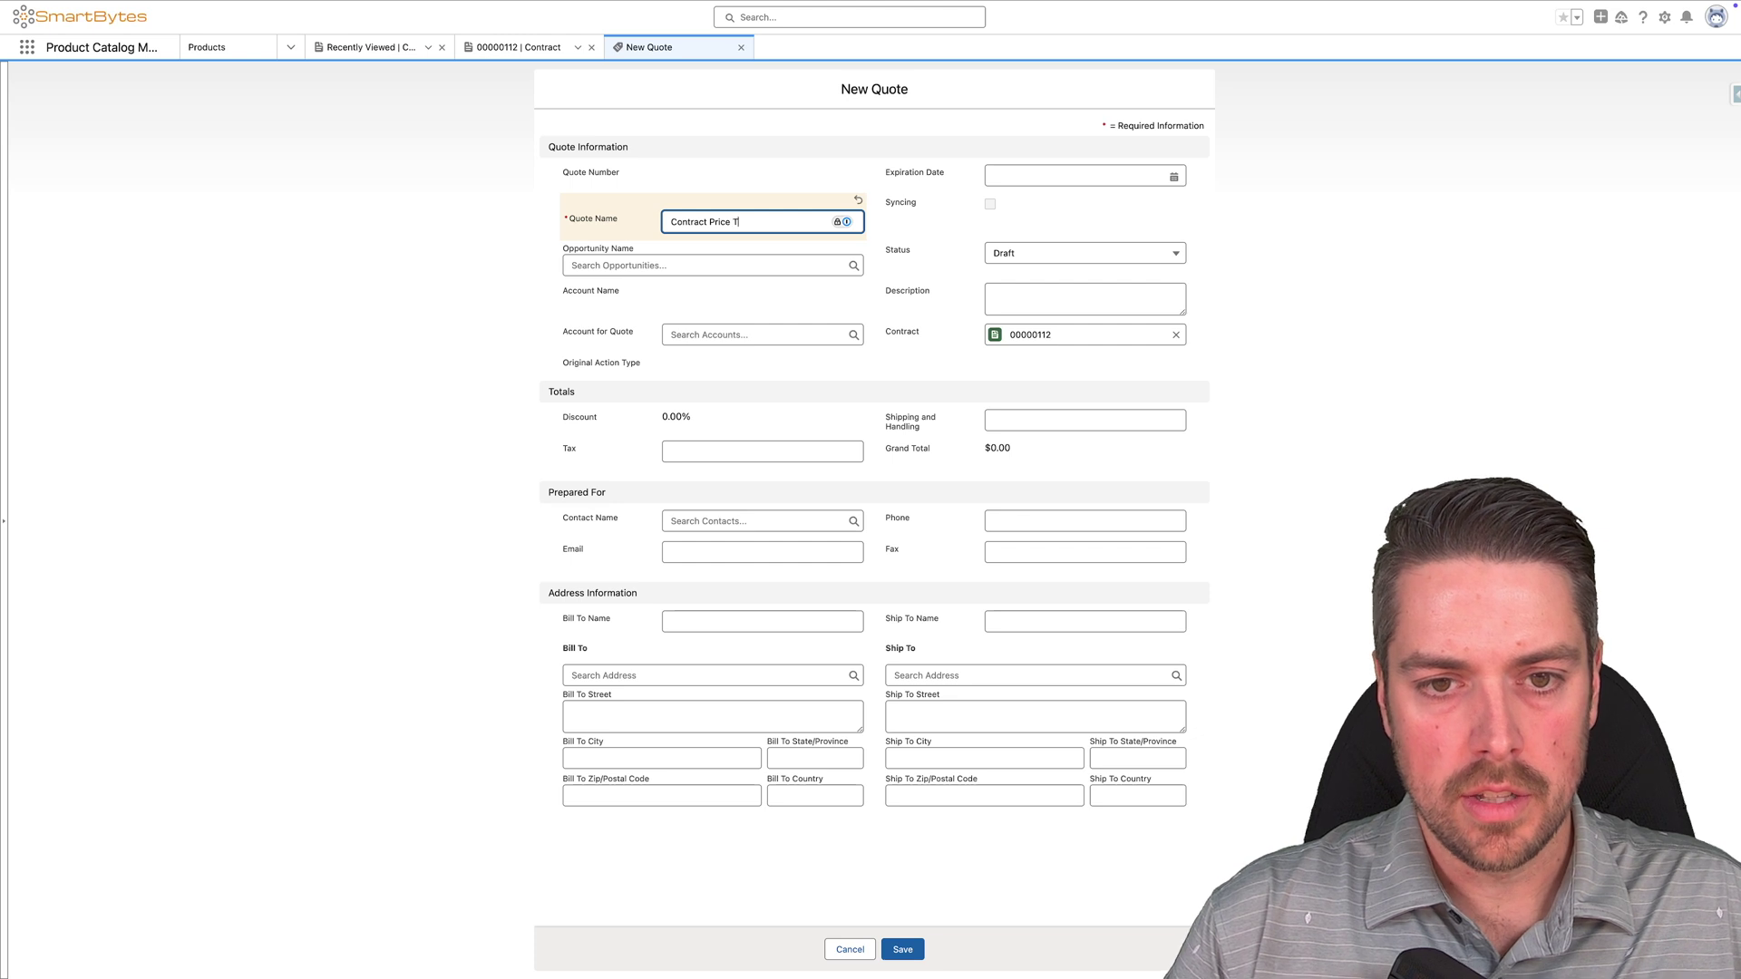
pyautogui.click(733, 337)
pyautogui.click(742, 388)
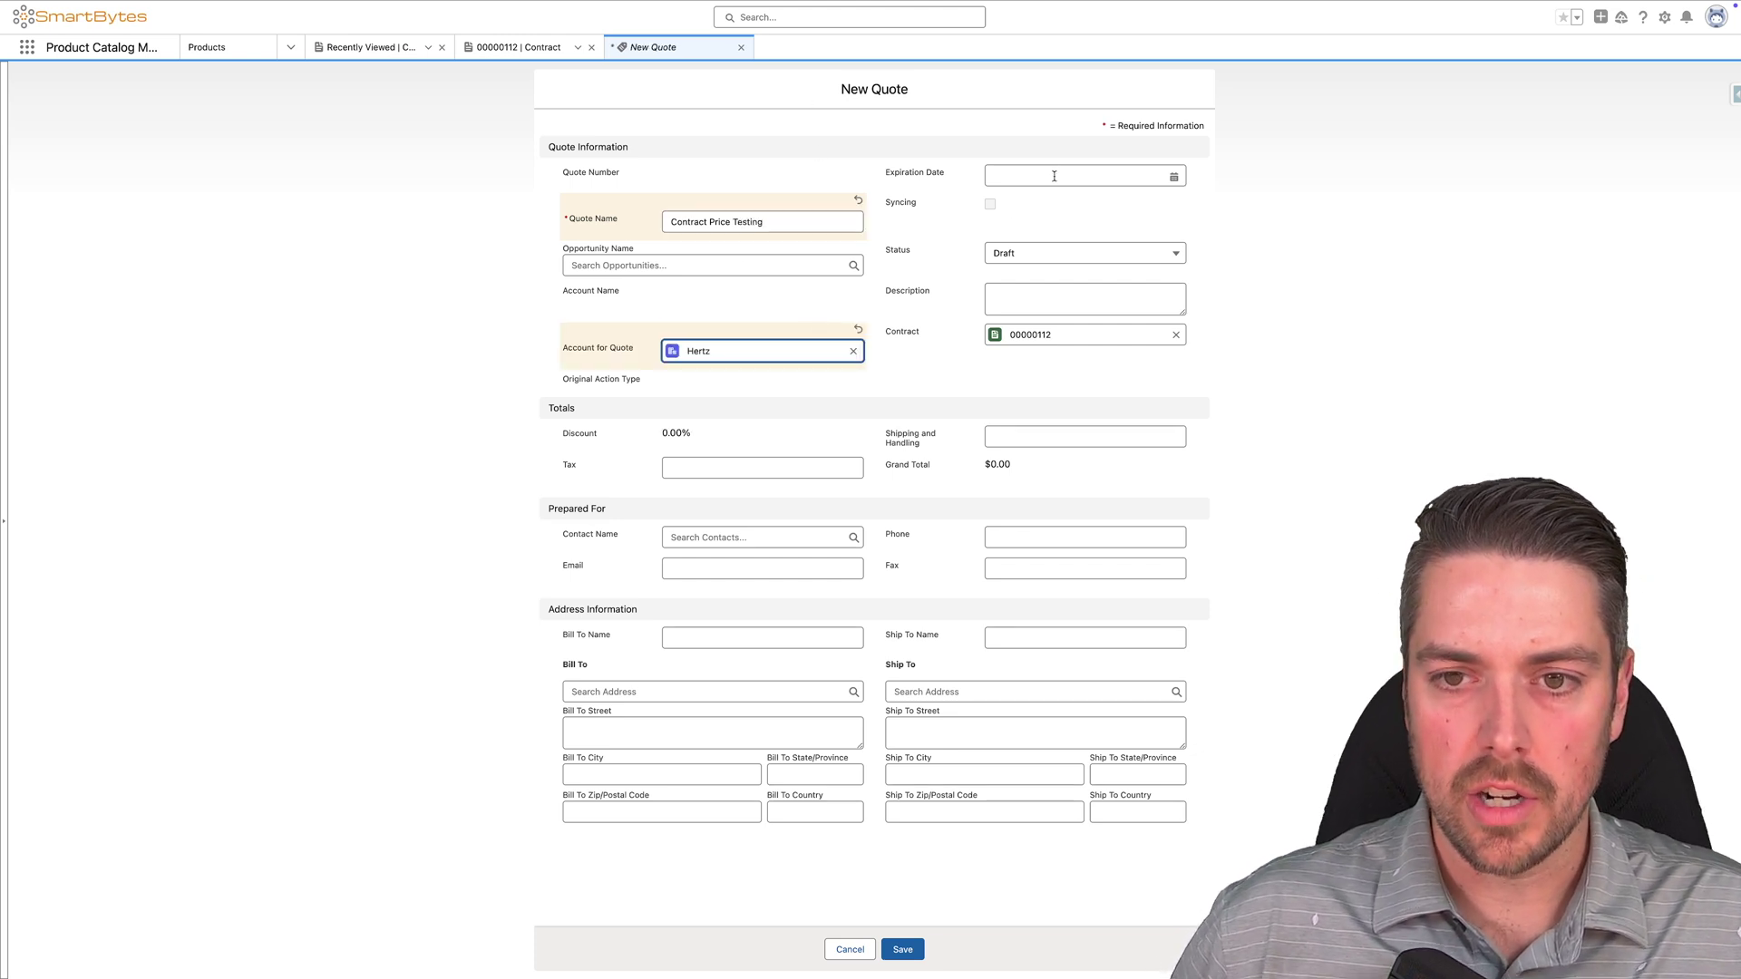
pyautogui.click(917, 948)
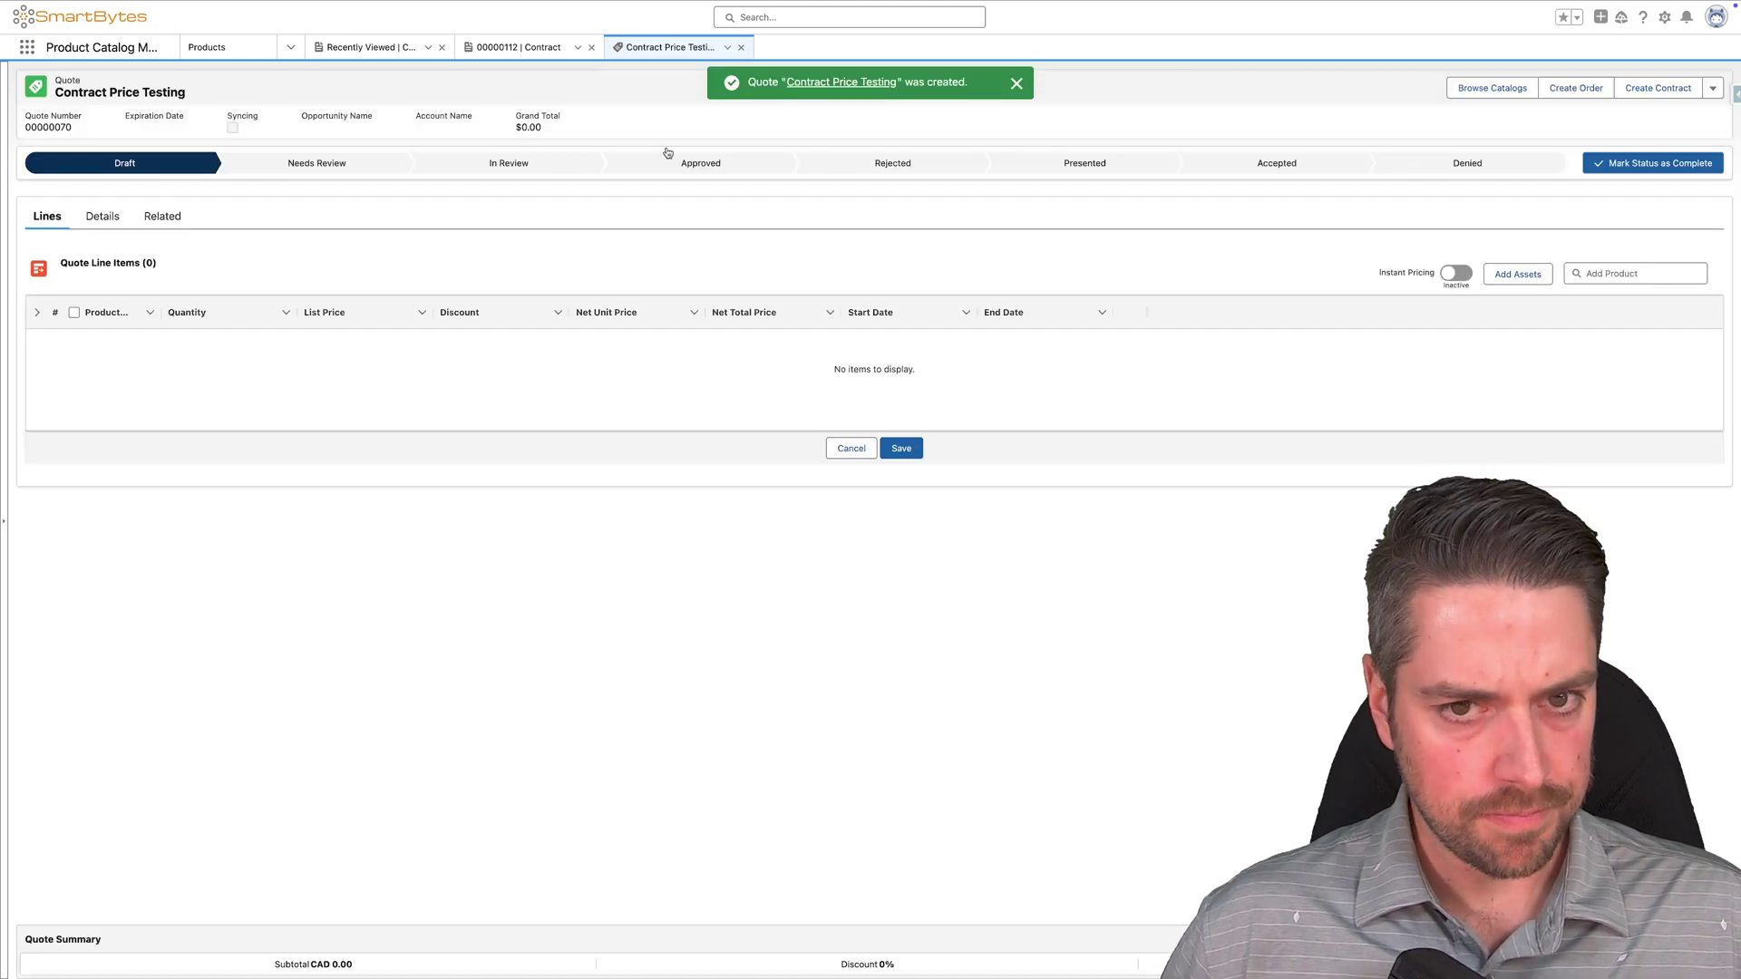
# Add one Model 3 from the Tesla catalog to the quote and save the quote line
pyautogui.click(1016, 82)
pyautogui.click(1494, 89)
pyautogui.click(1120, 569)
pyautogui.click(110, 538)
pyautogui.click(1623, 577)
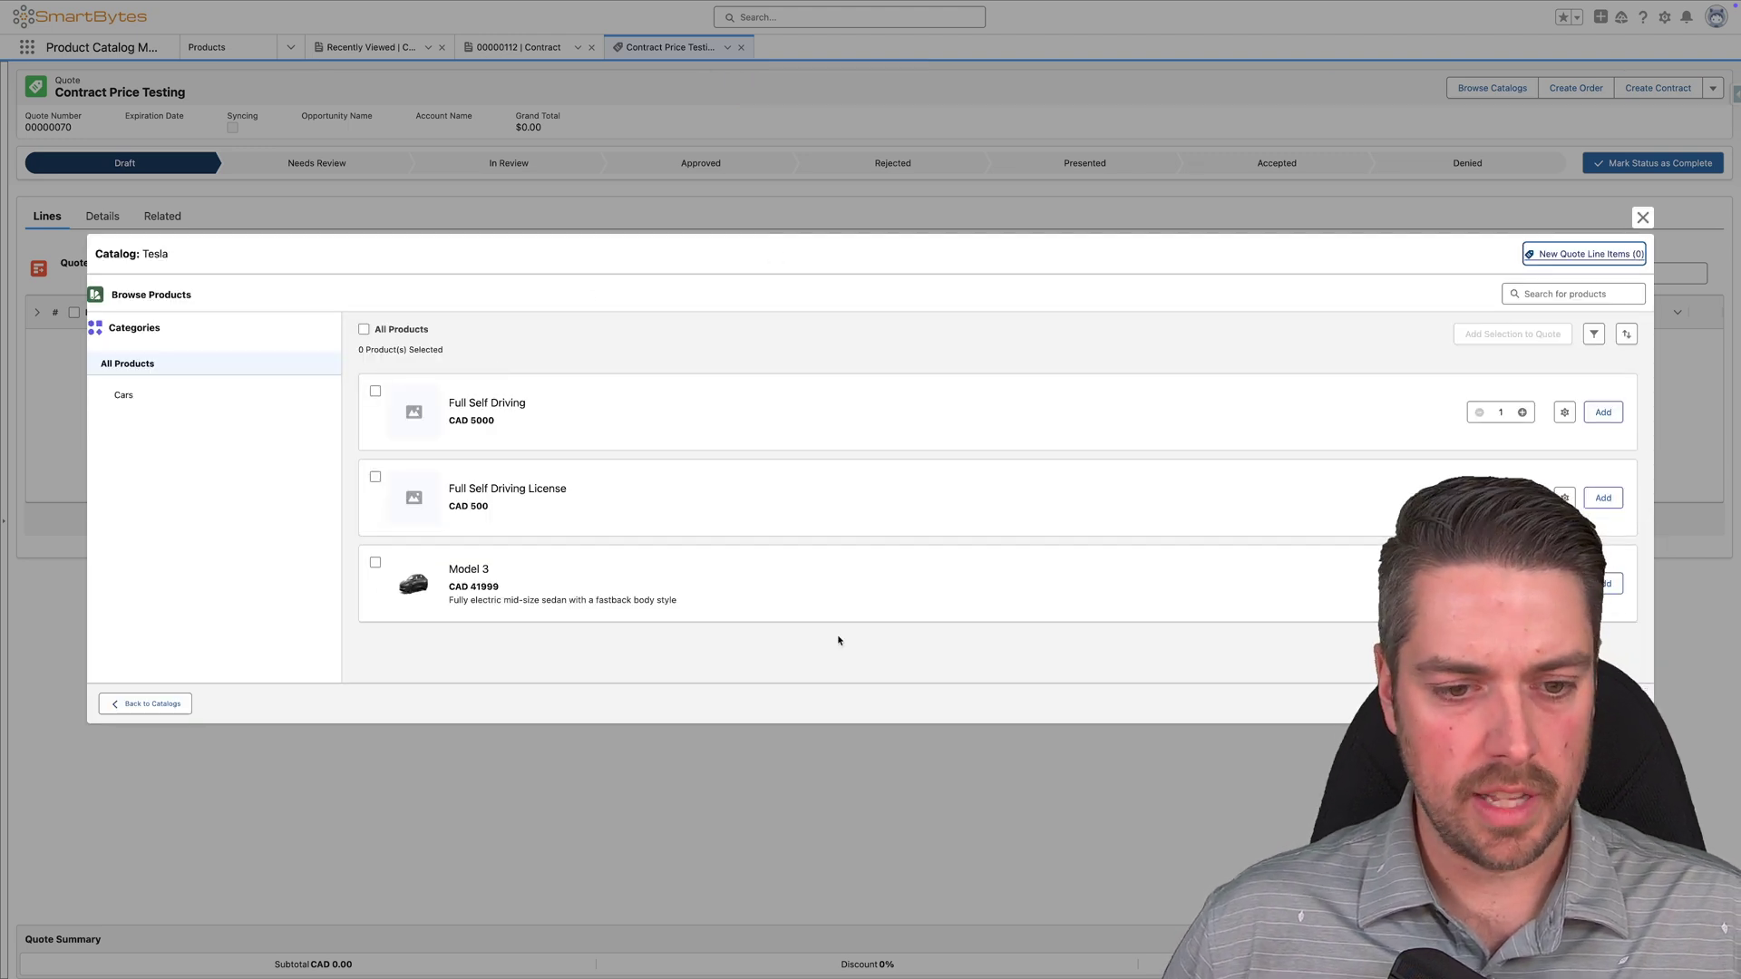
pyautogui.click(1603, 584)
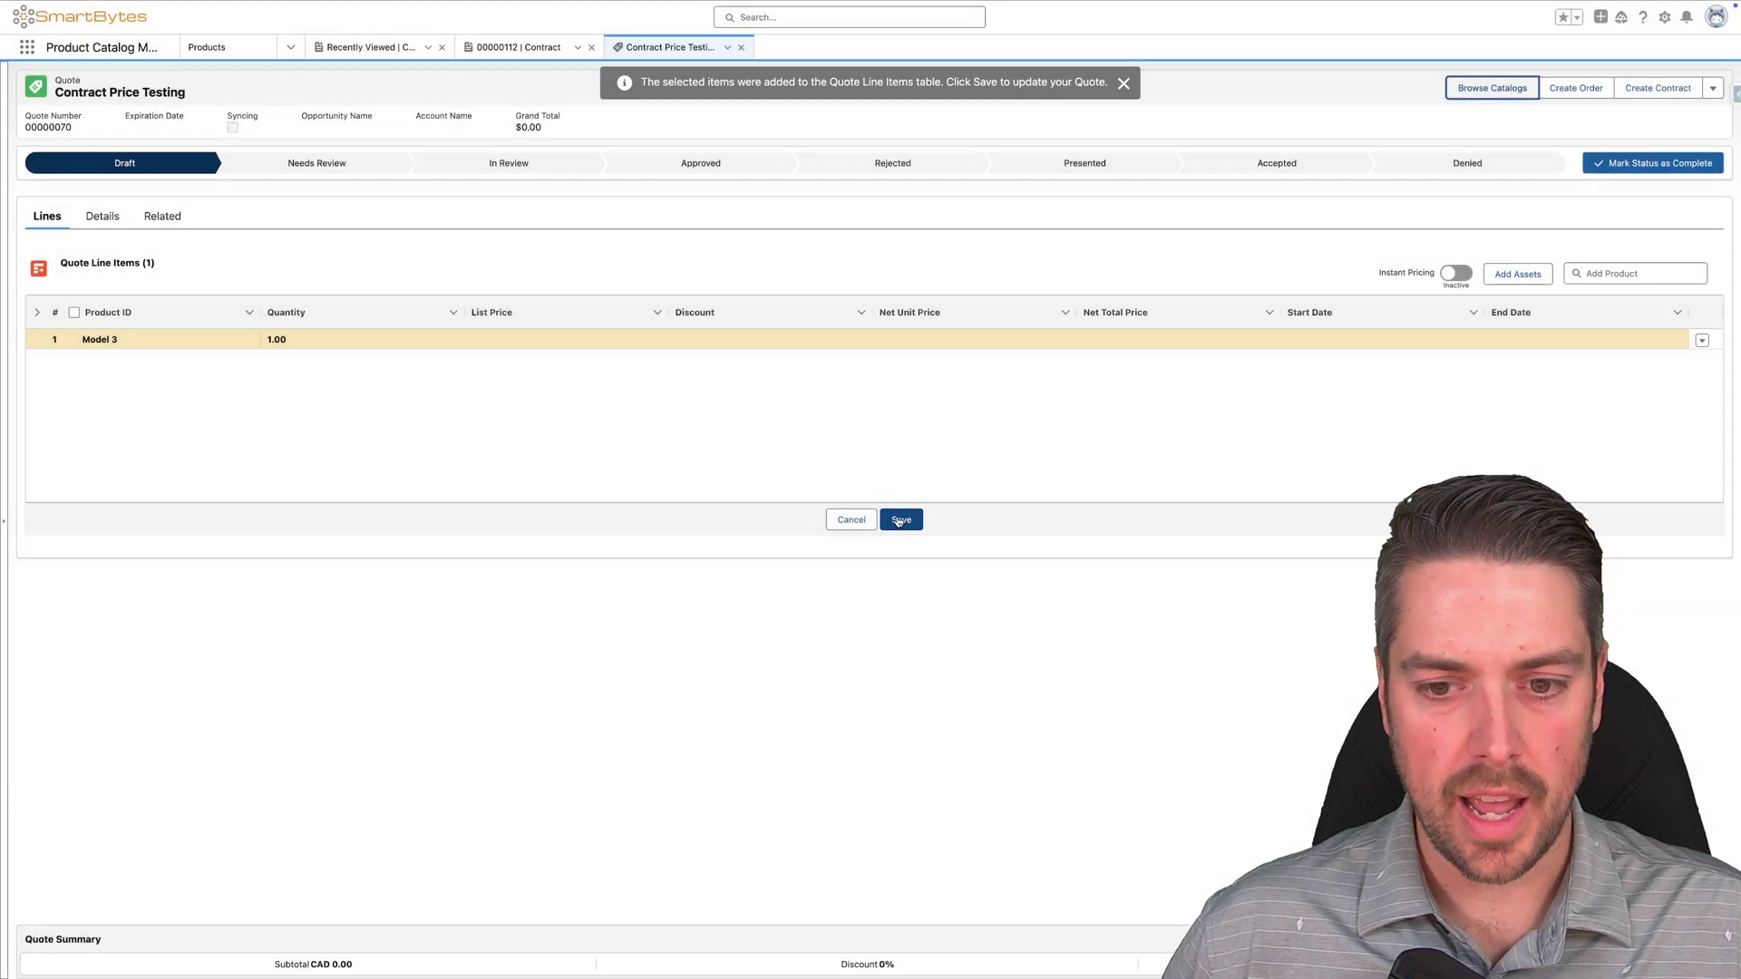
pyautogui.click(898, 521)
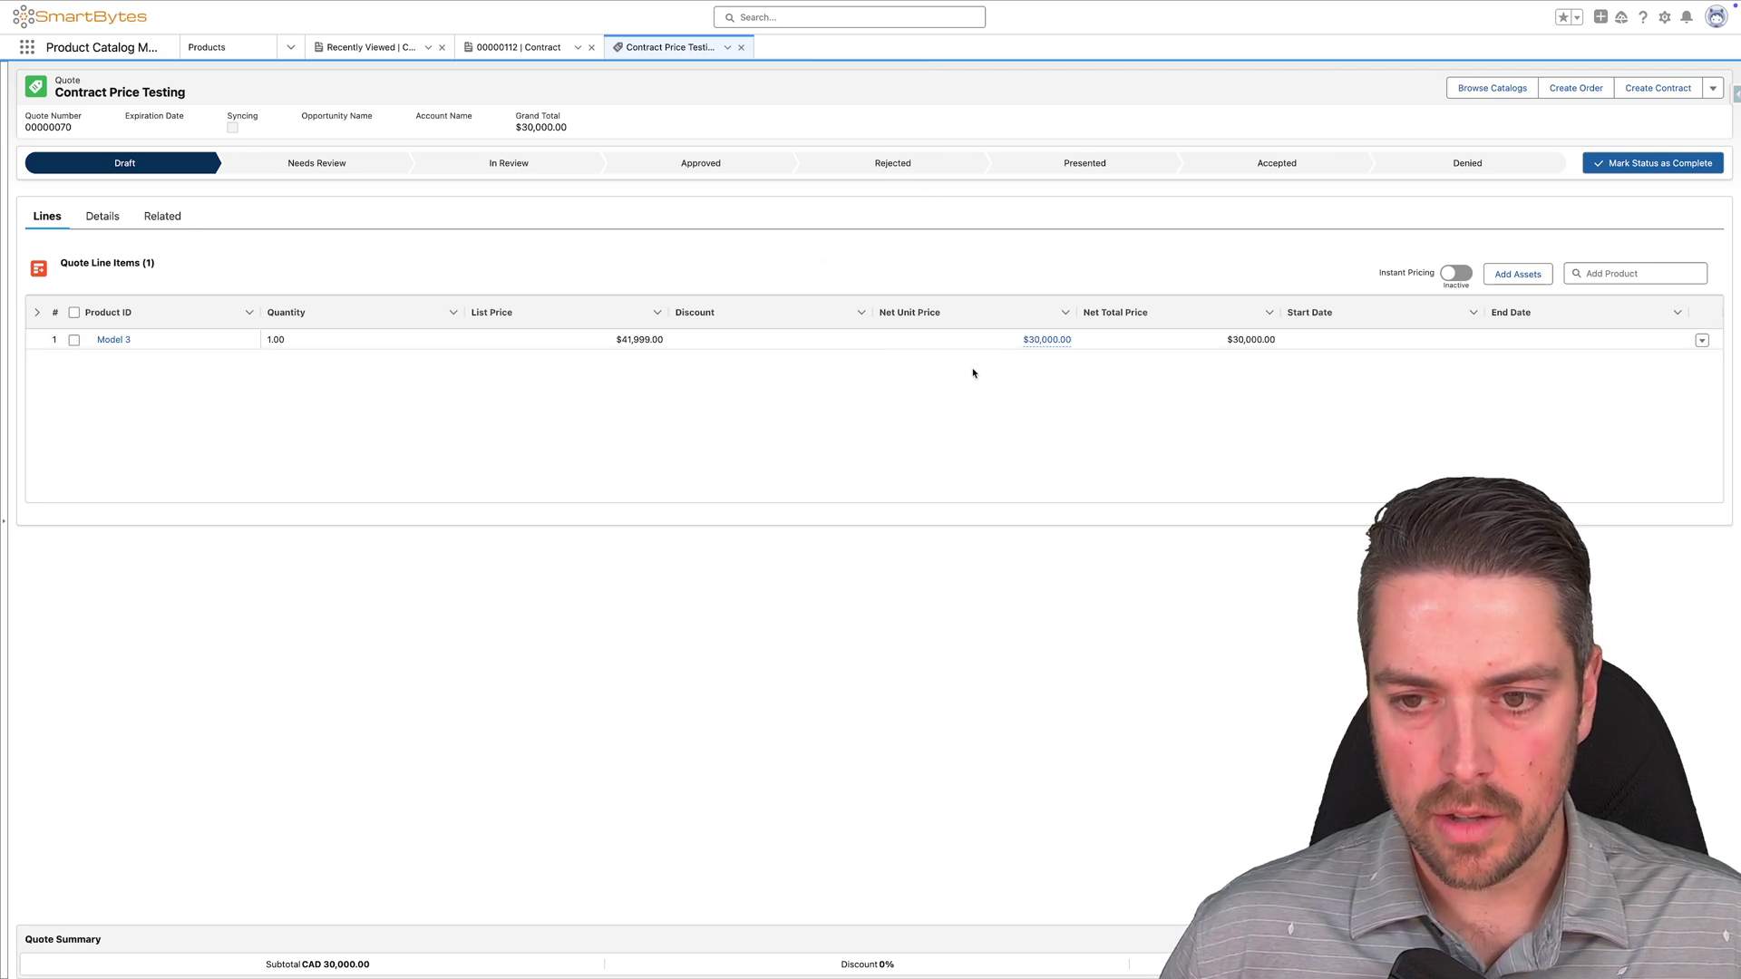
# Inspect the calculation details behind the Model 3 line's net unit price
pyautogui.click(1038, 342)
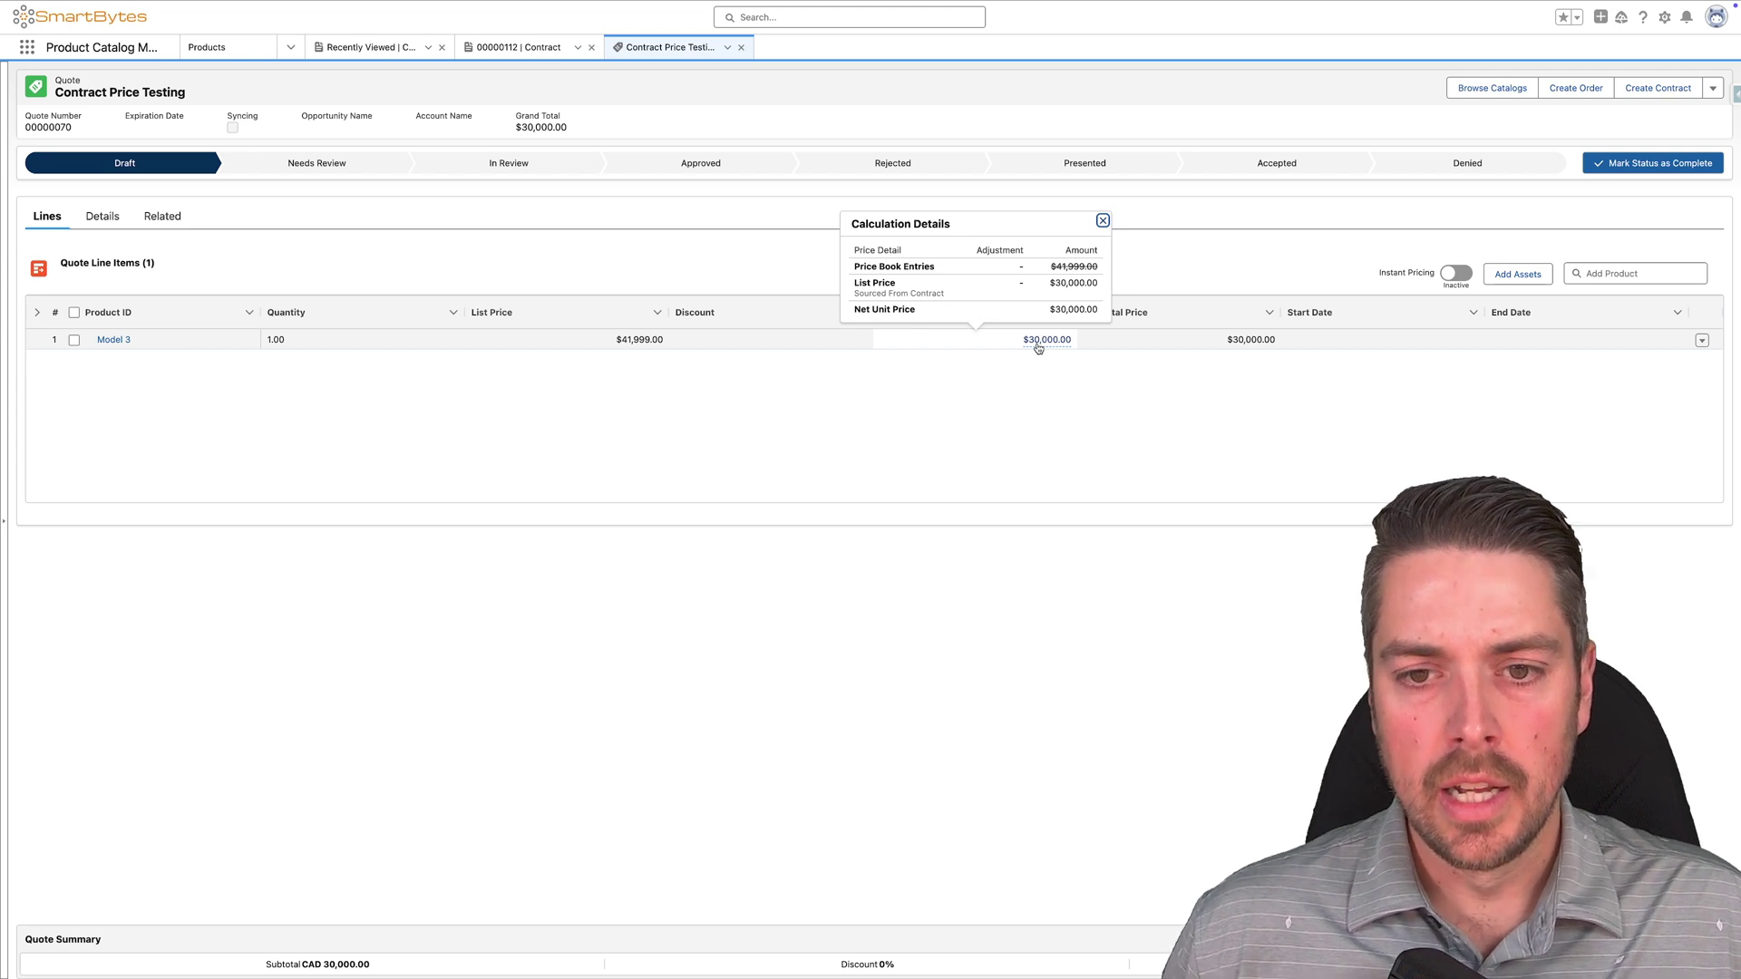
pyautogui.click(1036, 343)
pyautogui.click(1040, 345)
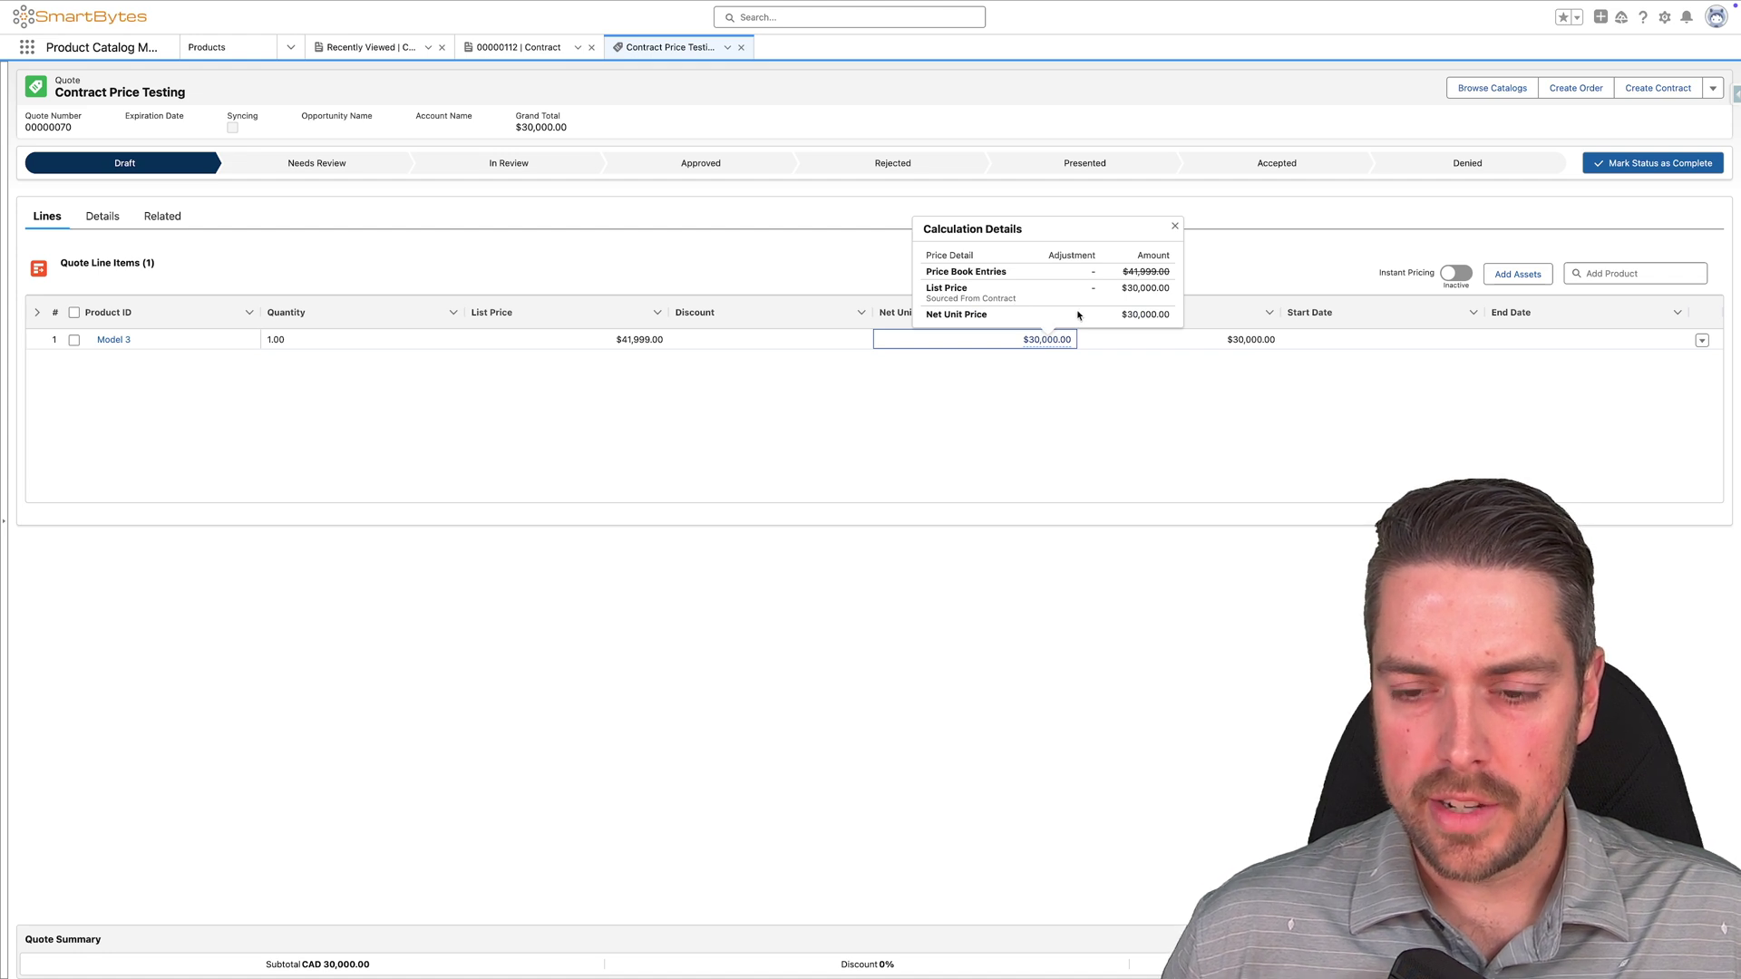
pyautogui.moveTo(1050, 346)
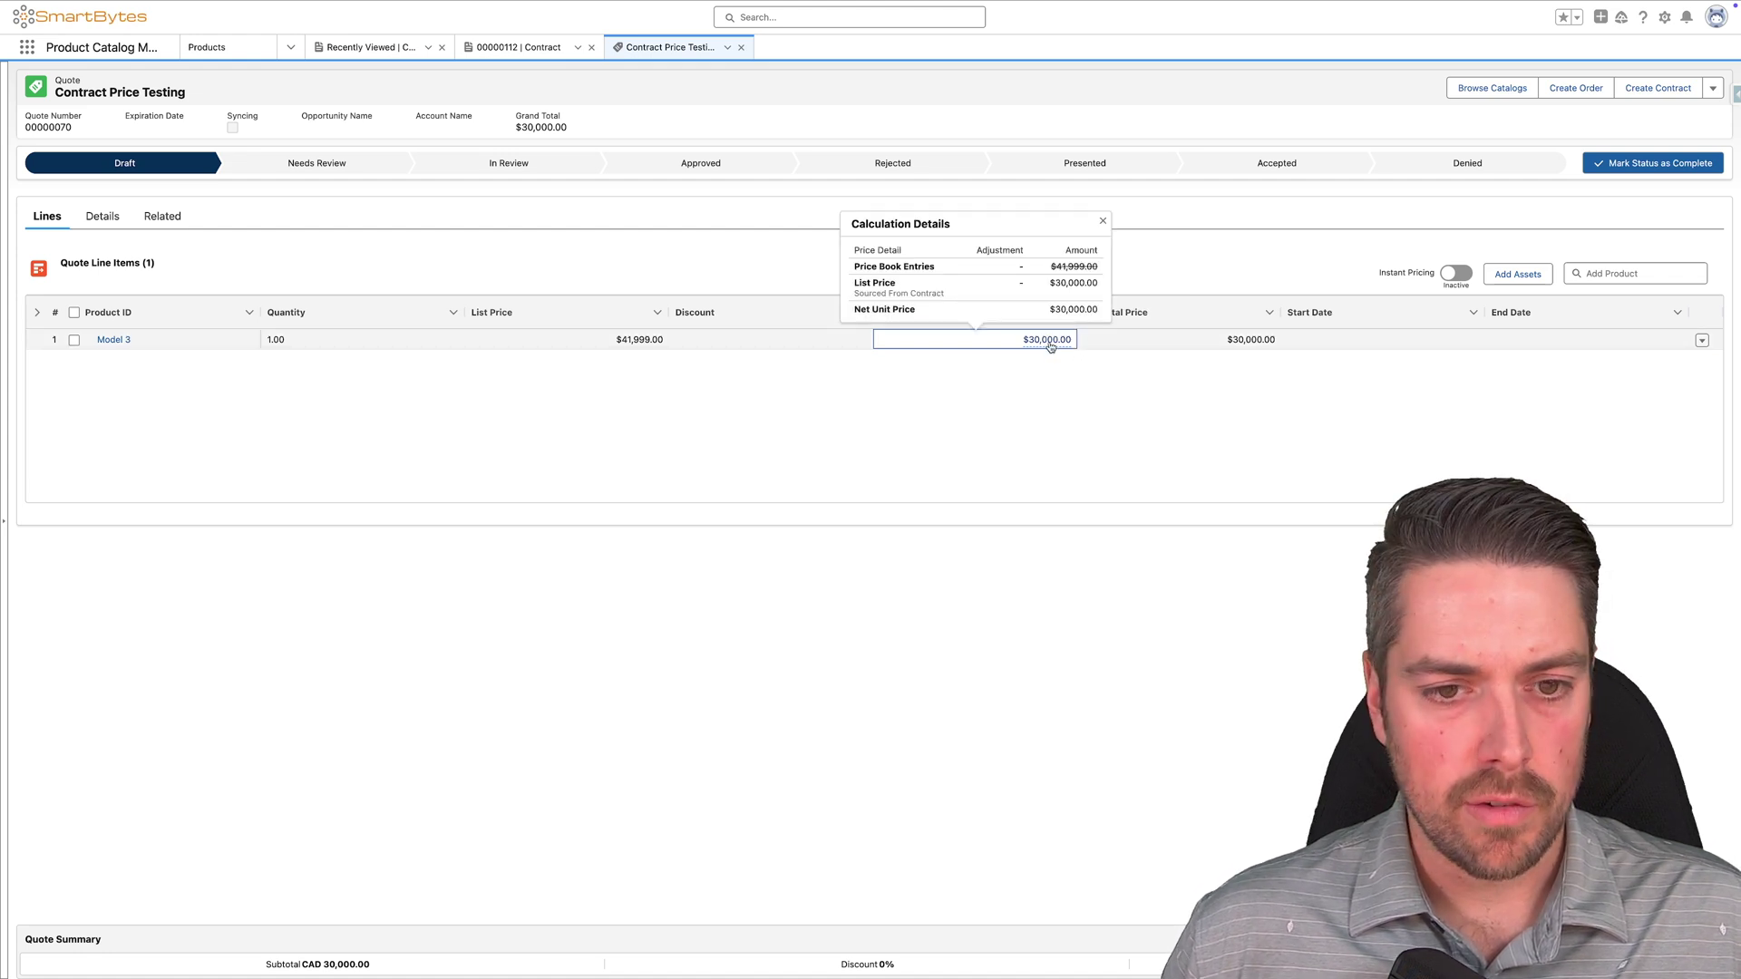
# Set the Model 3 line's quantity to 15 and save the quote to recalculate its price
pyautogui.click(302, 343)
pyautogui.press('BackSpace')
pyautogui.press('BackSpace')
pyautogui.press('BackSpace')
pyautogui.press('BackSpace')
pyautogui.write('15')
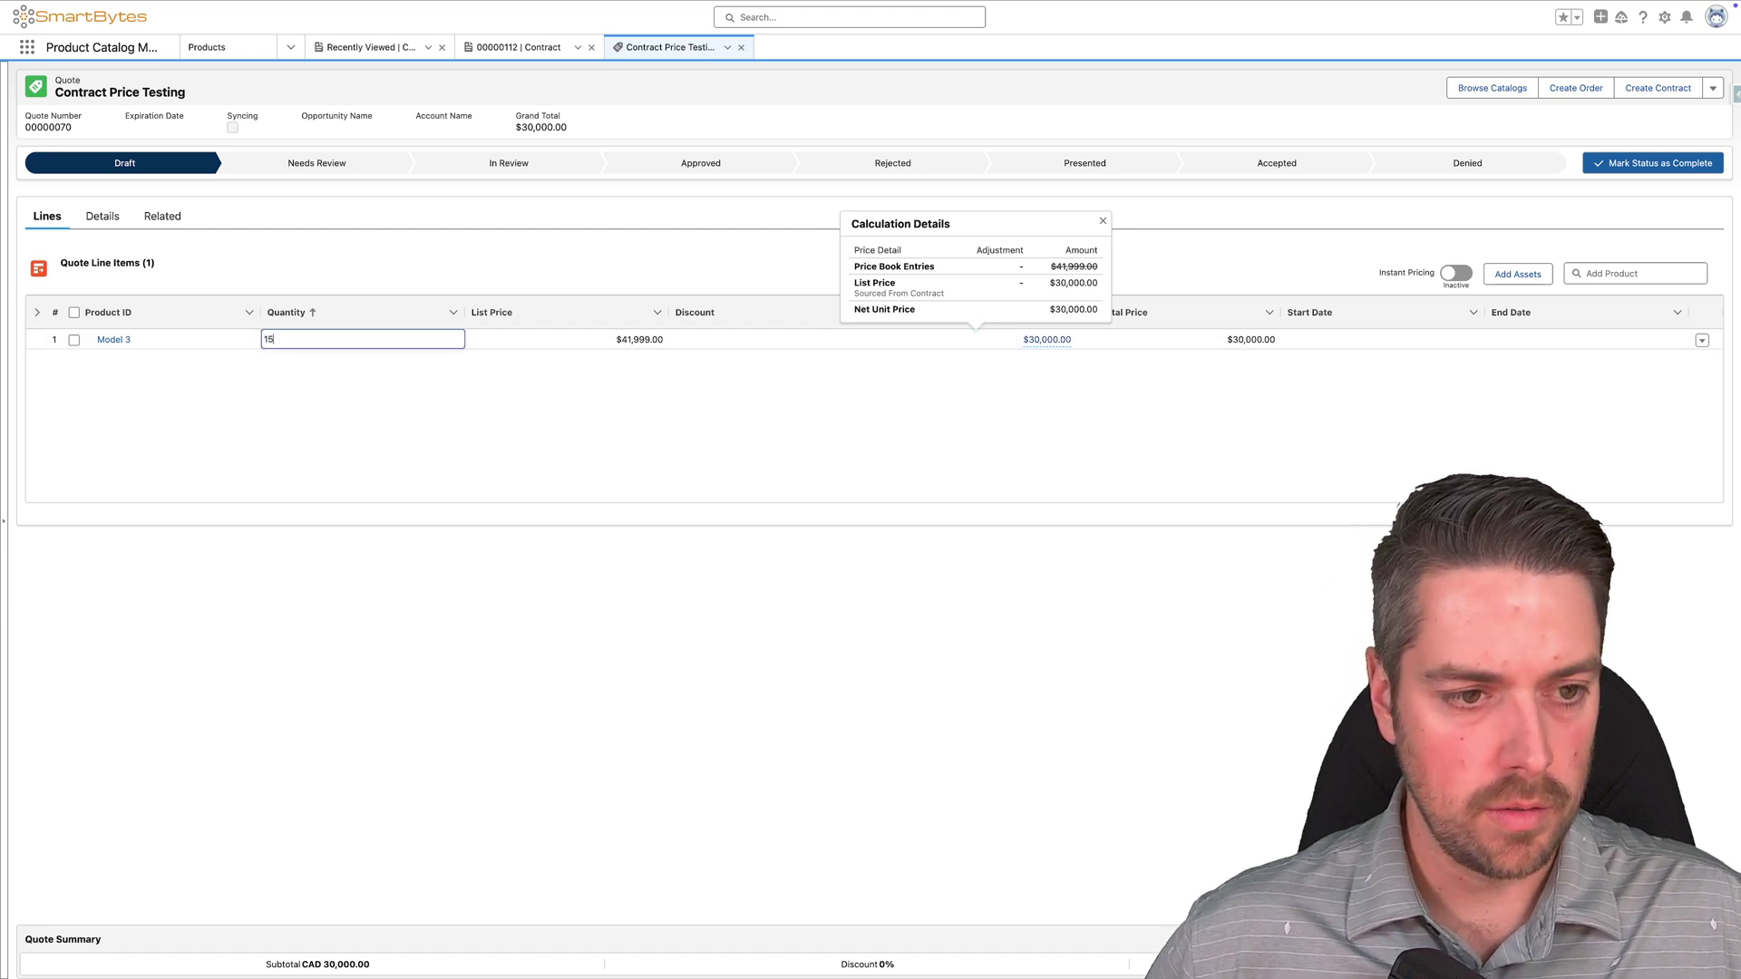
pyautogui.click(509, 338)
pyautogui.click(900, 519)
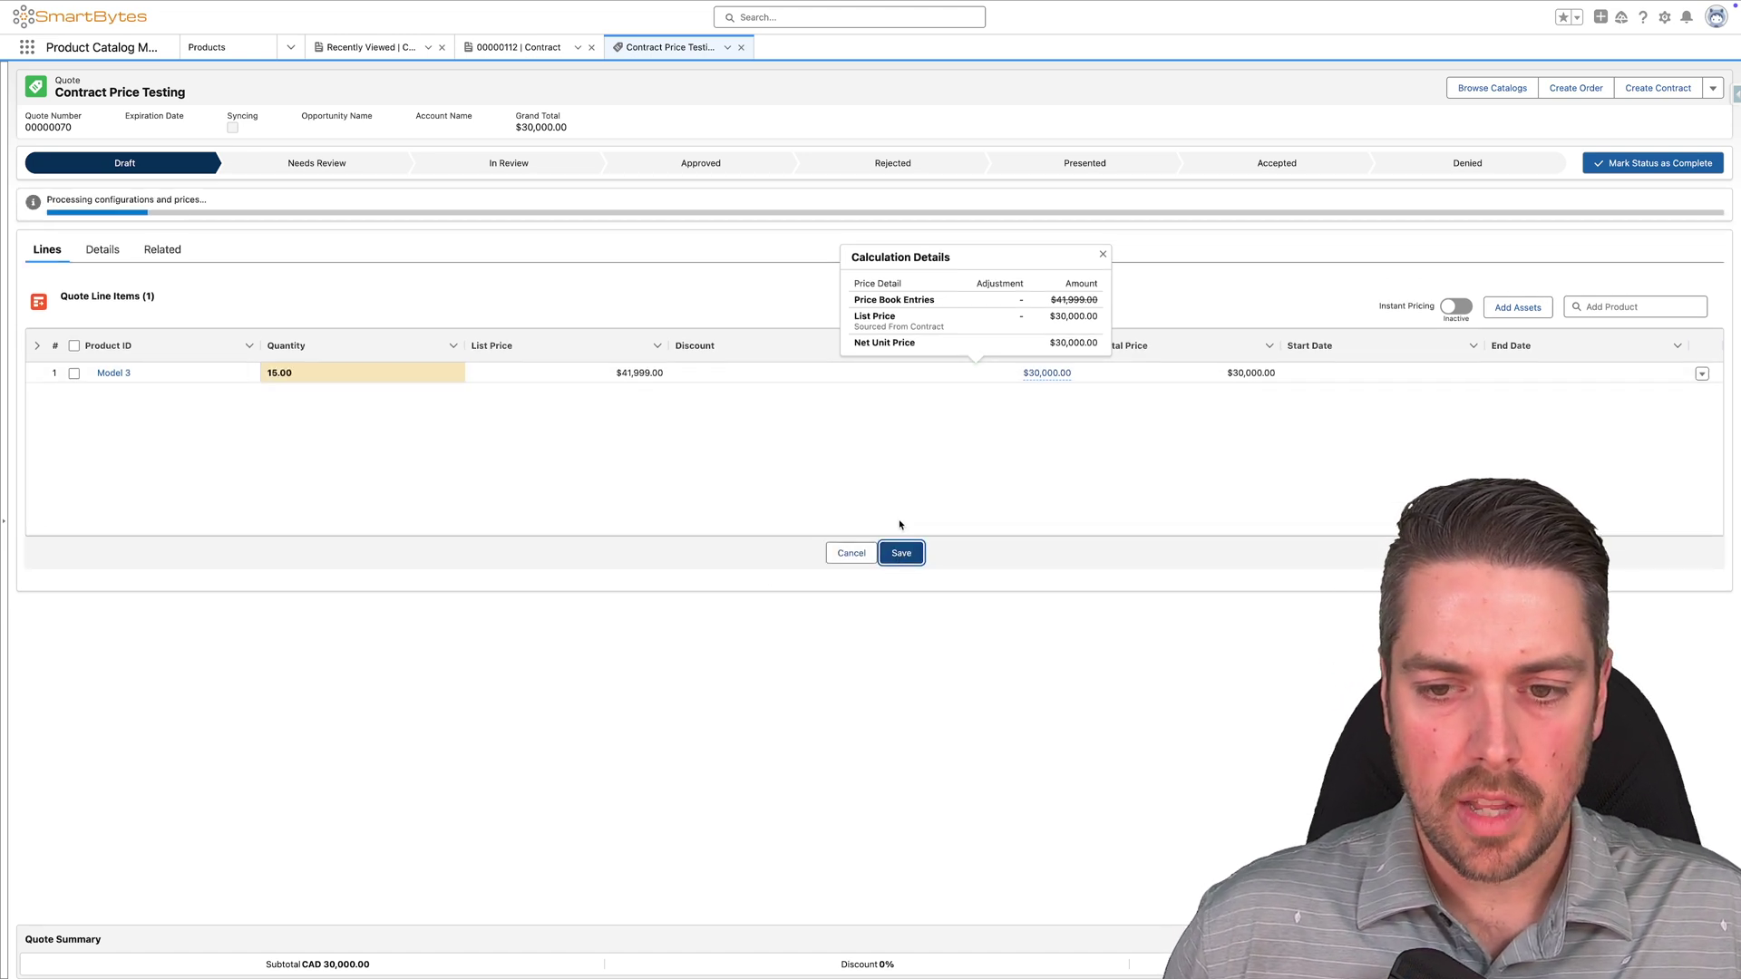
pyautogui.moveTo(1041, 344)
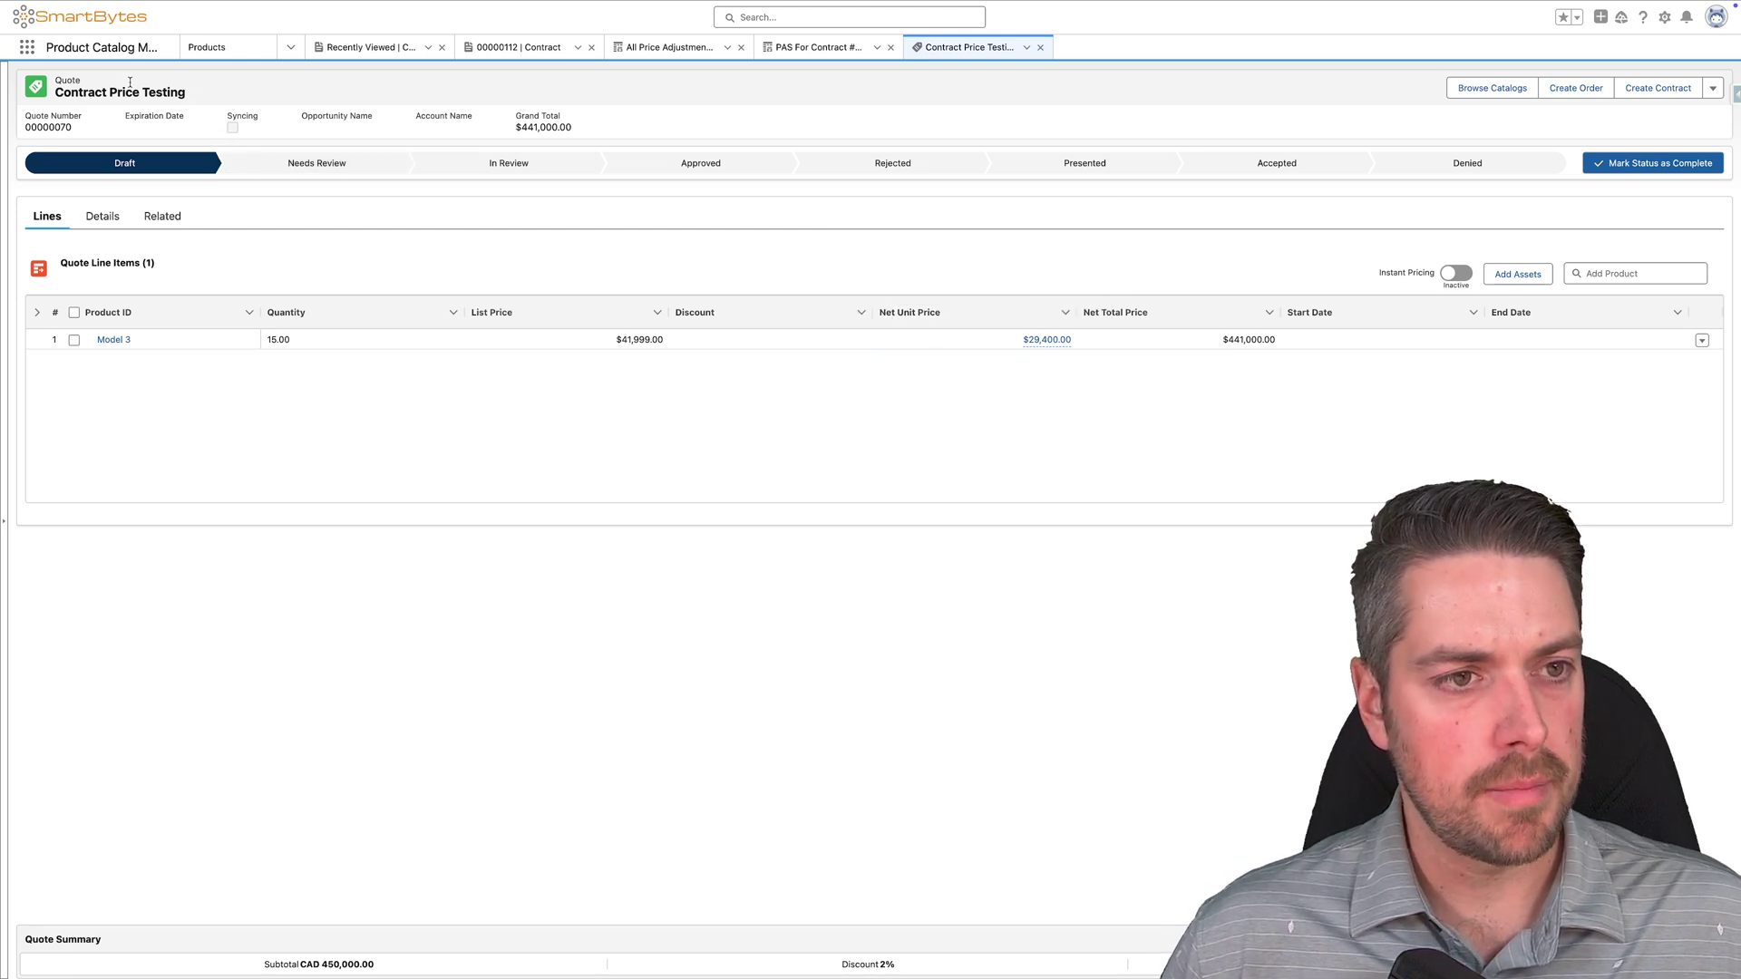
# Create a new quote named Contract Automation with Hertz as the account for the quote, and save it
pyautogui.click(28, 48)
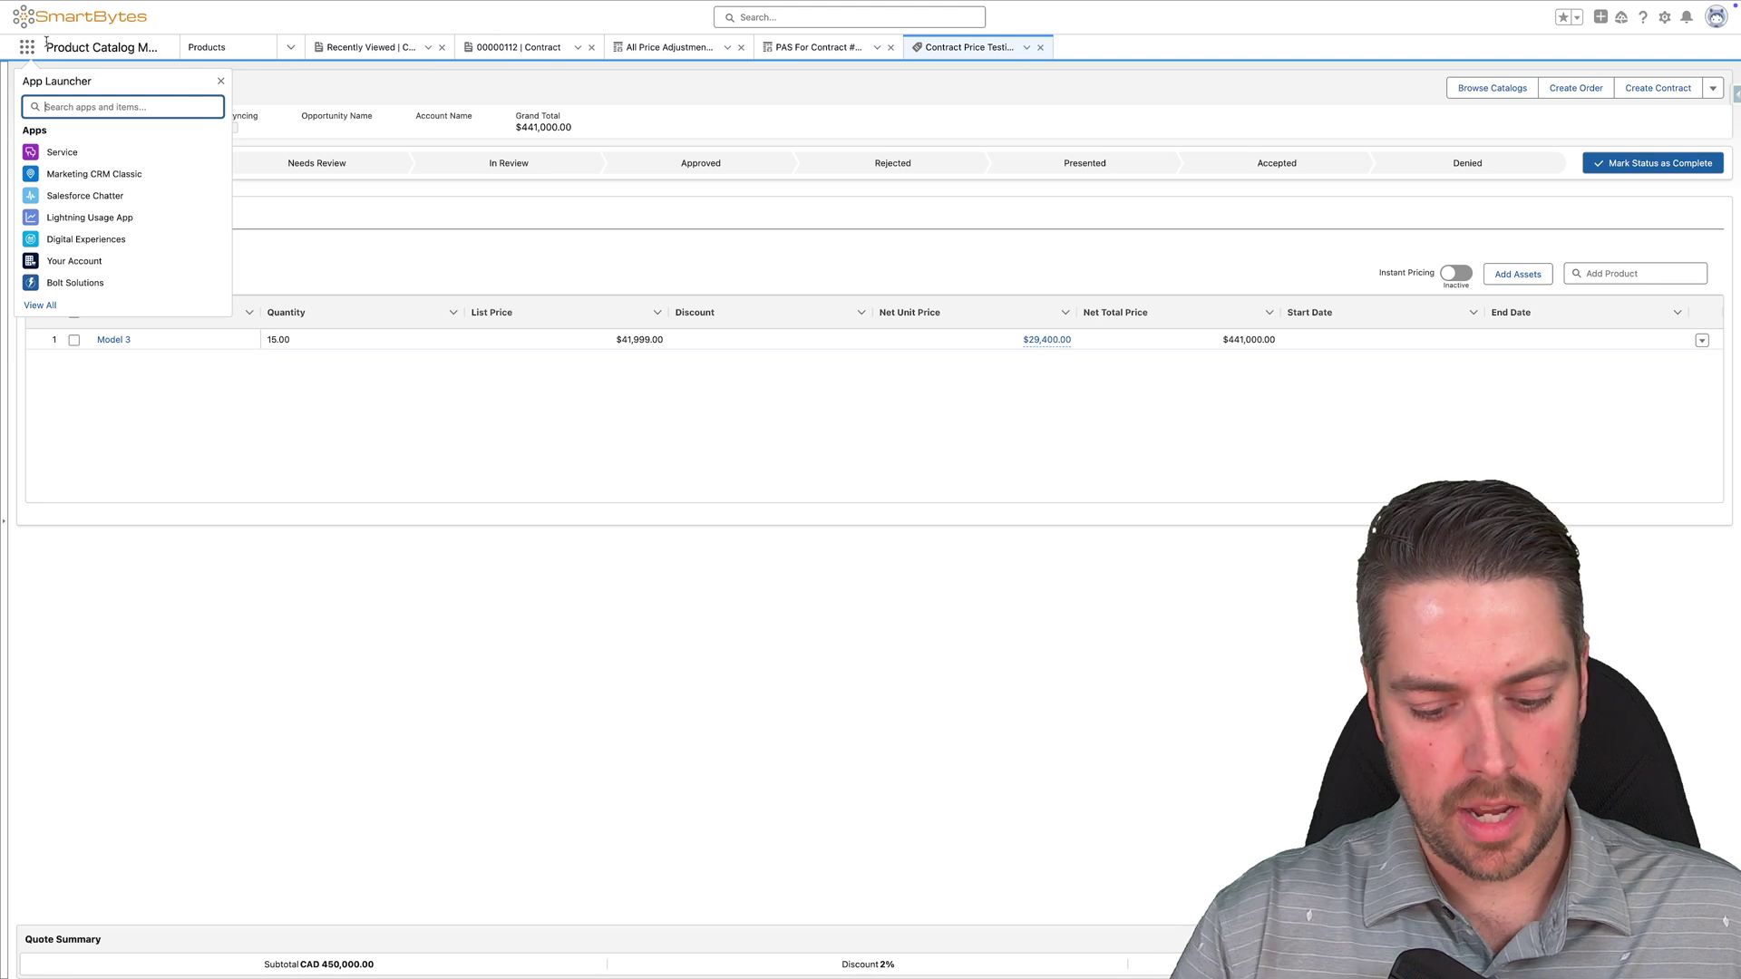
pyautogui.write('quotes')
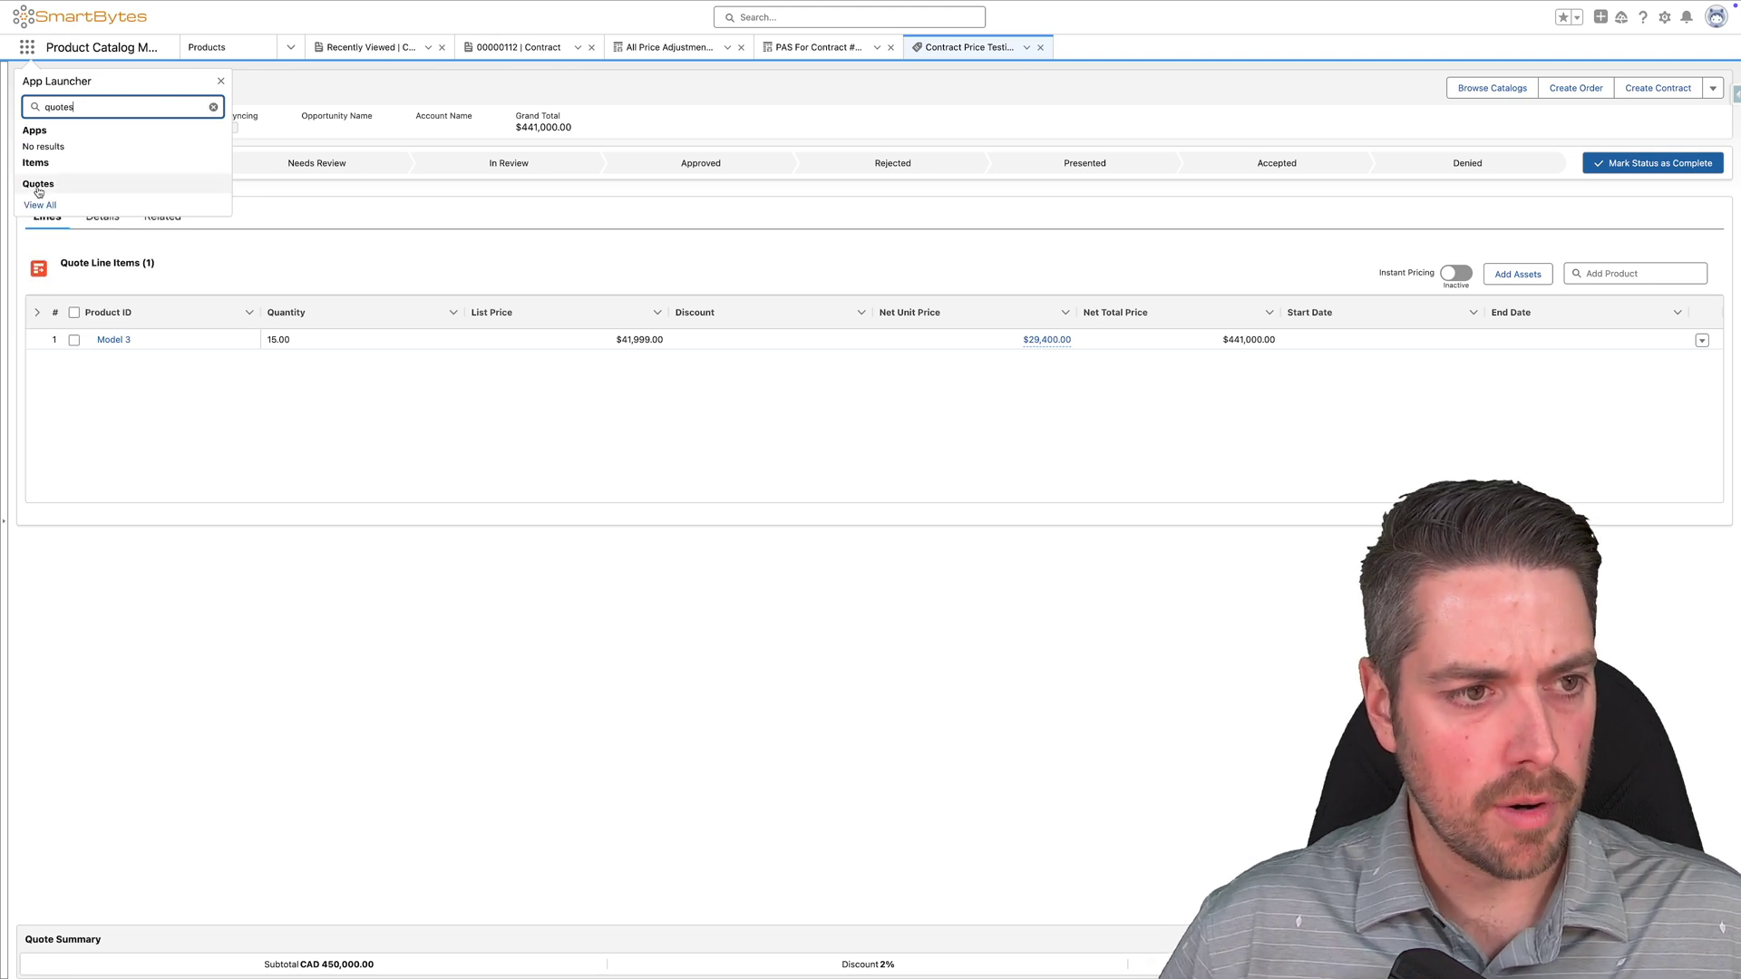
pyautogui.click(39, 184)
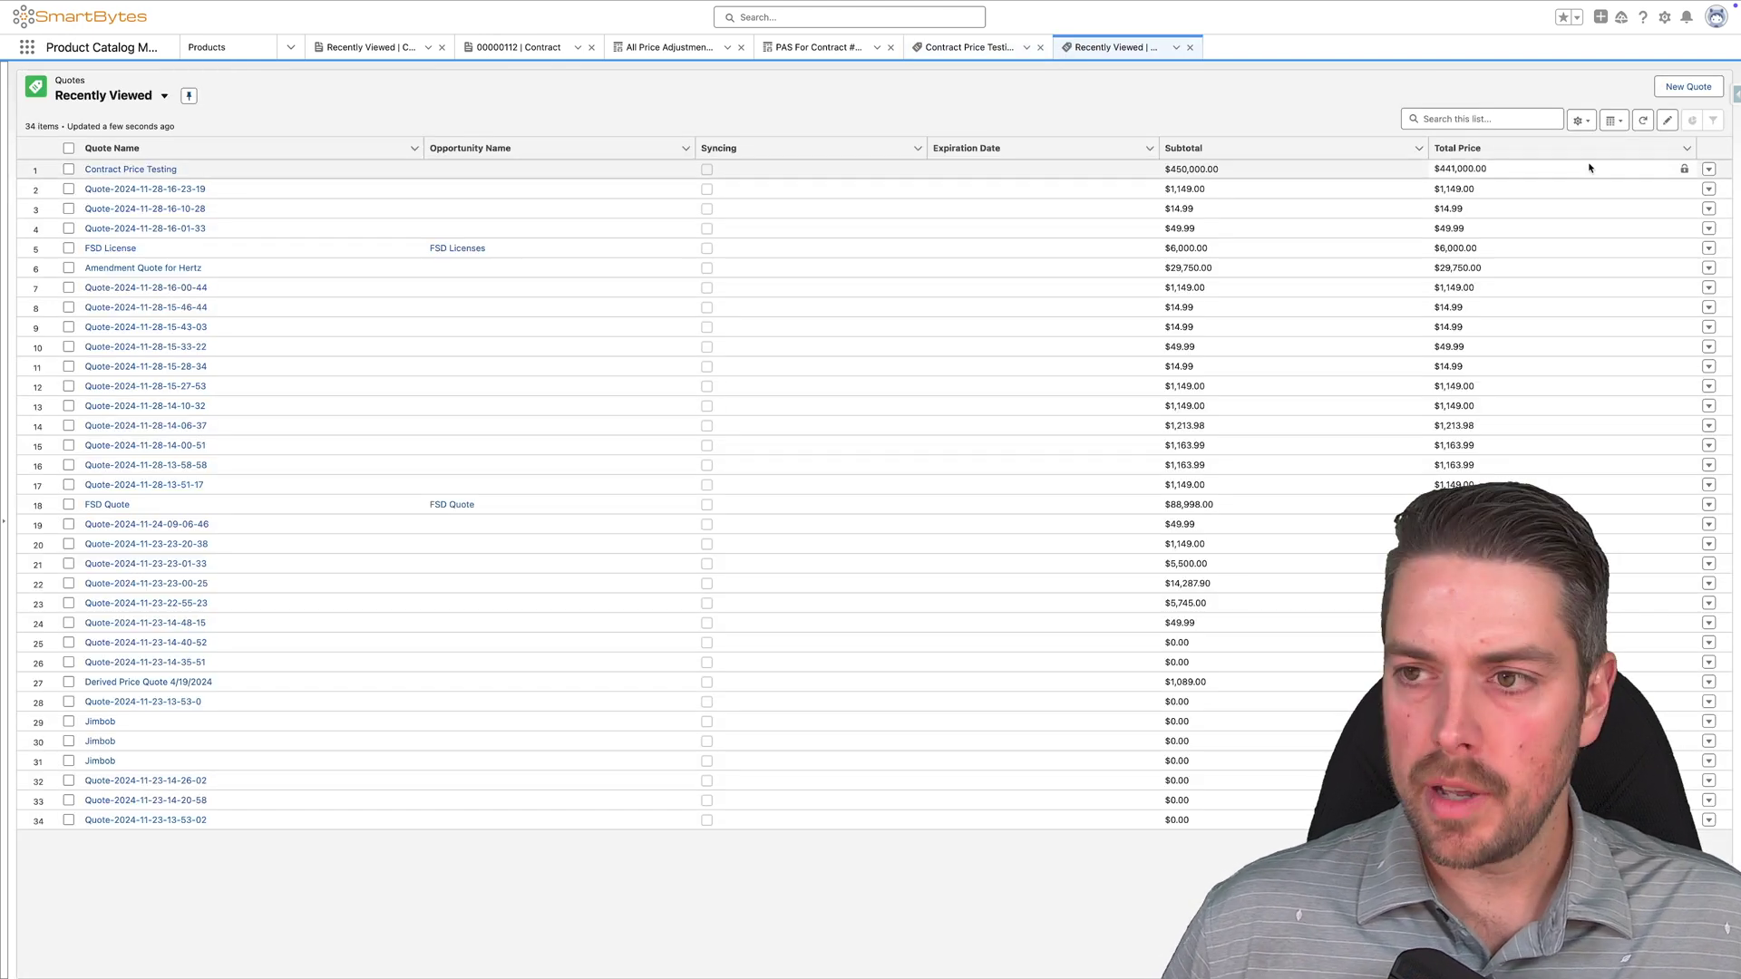
pyautogui.click(1688, 88)
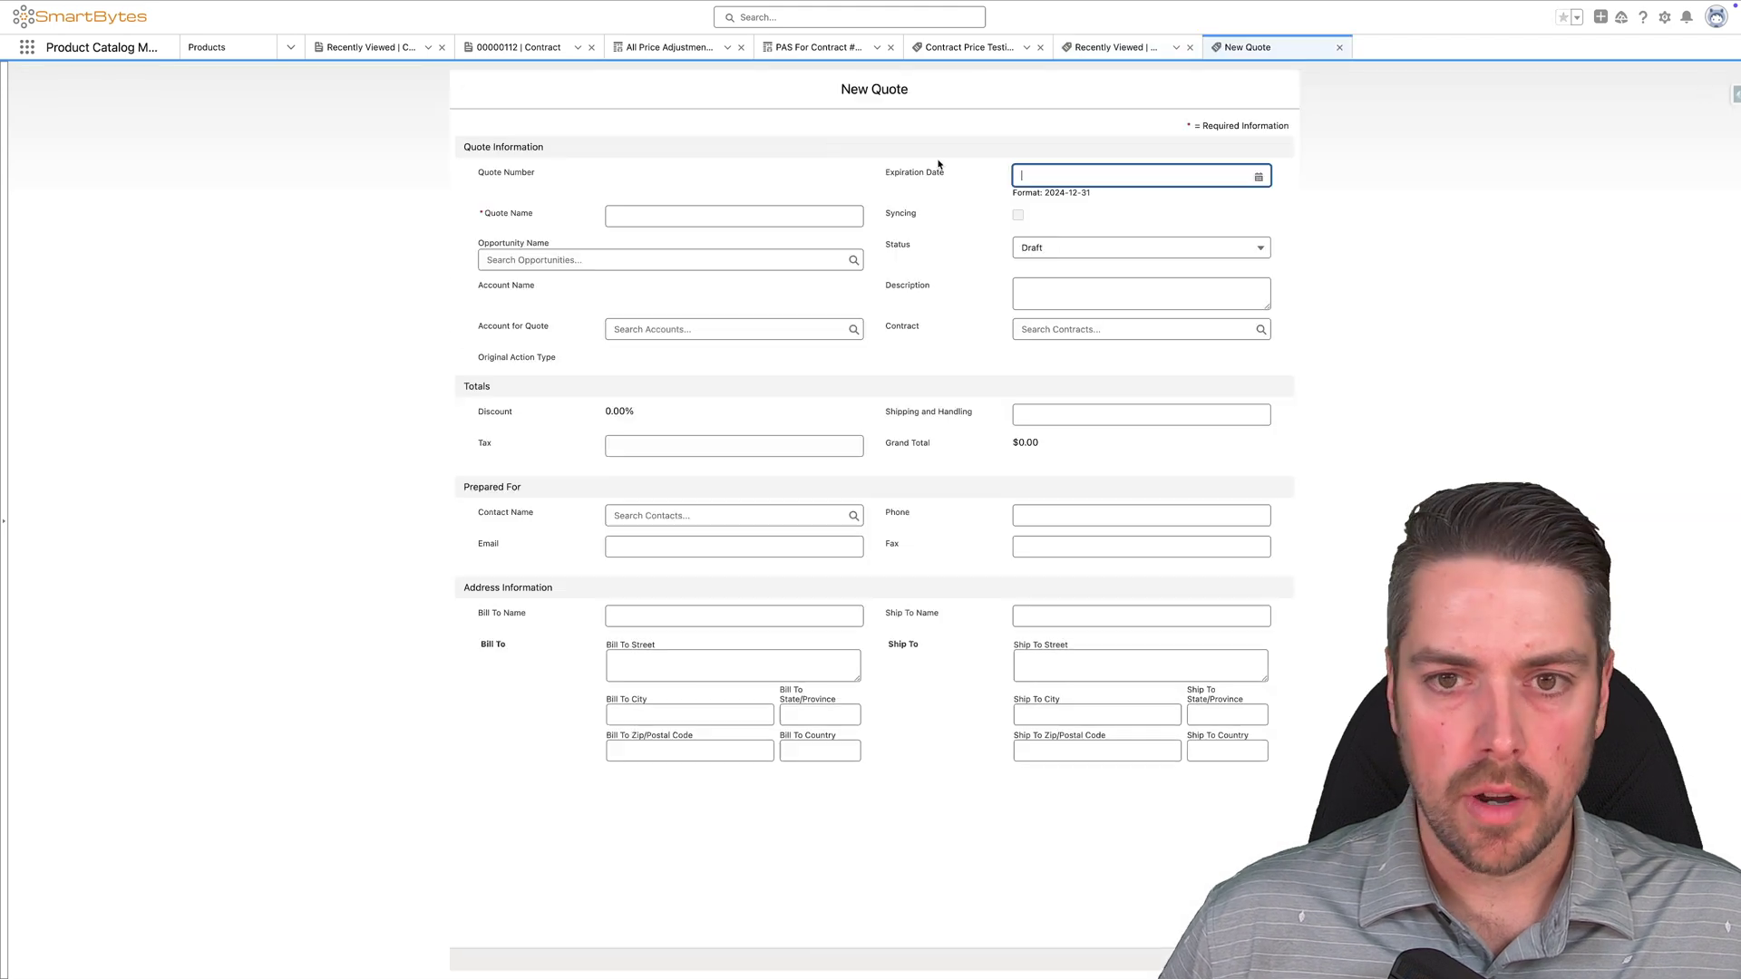
pyautogui.click(627, 207)
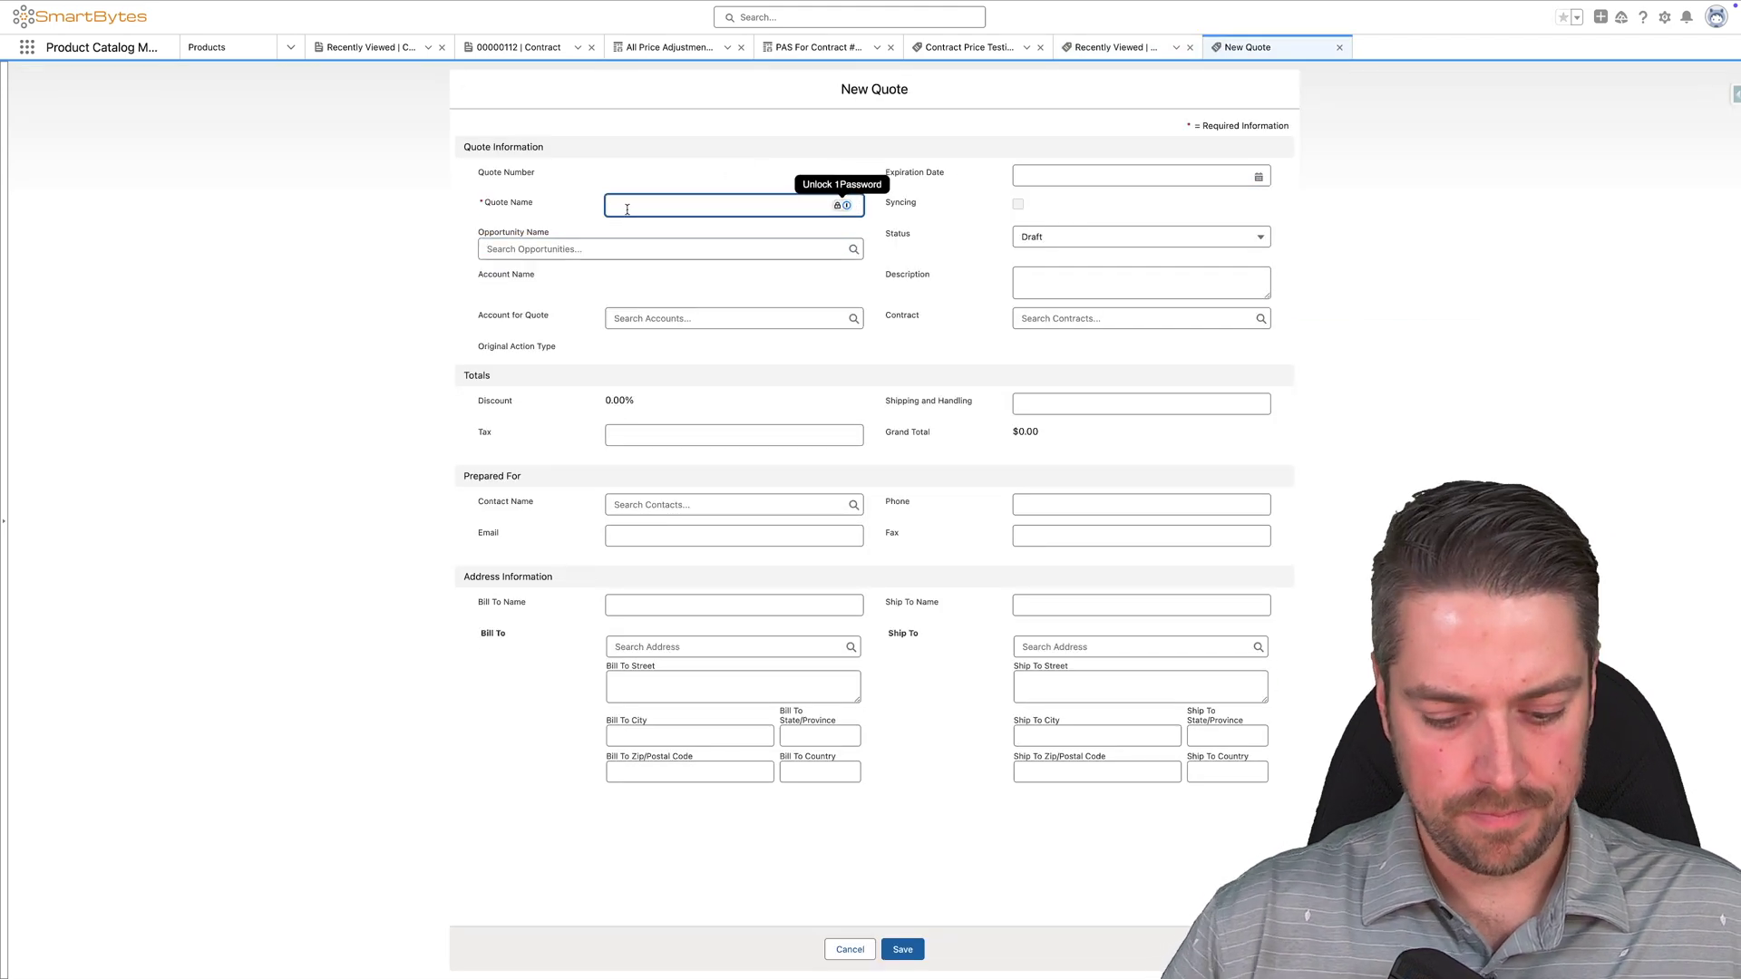
pyautogui.write('Cont')
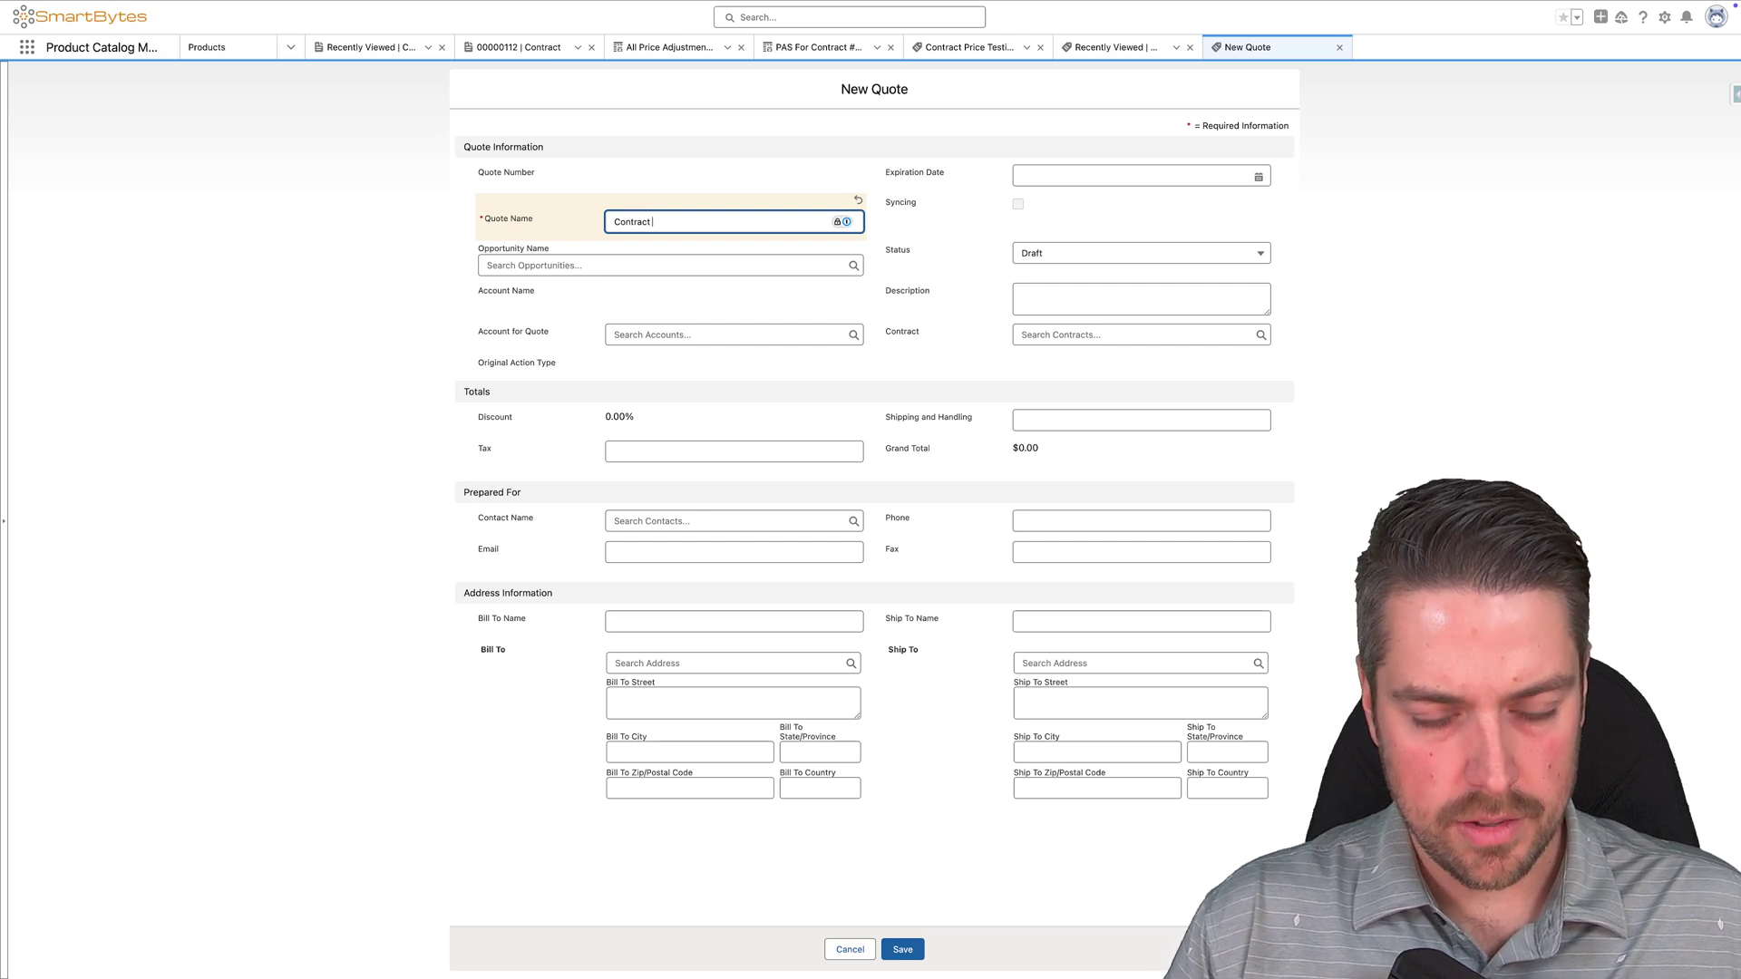
pyautogui.write('ract Automation')
pyautogui.press('Tab')
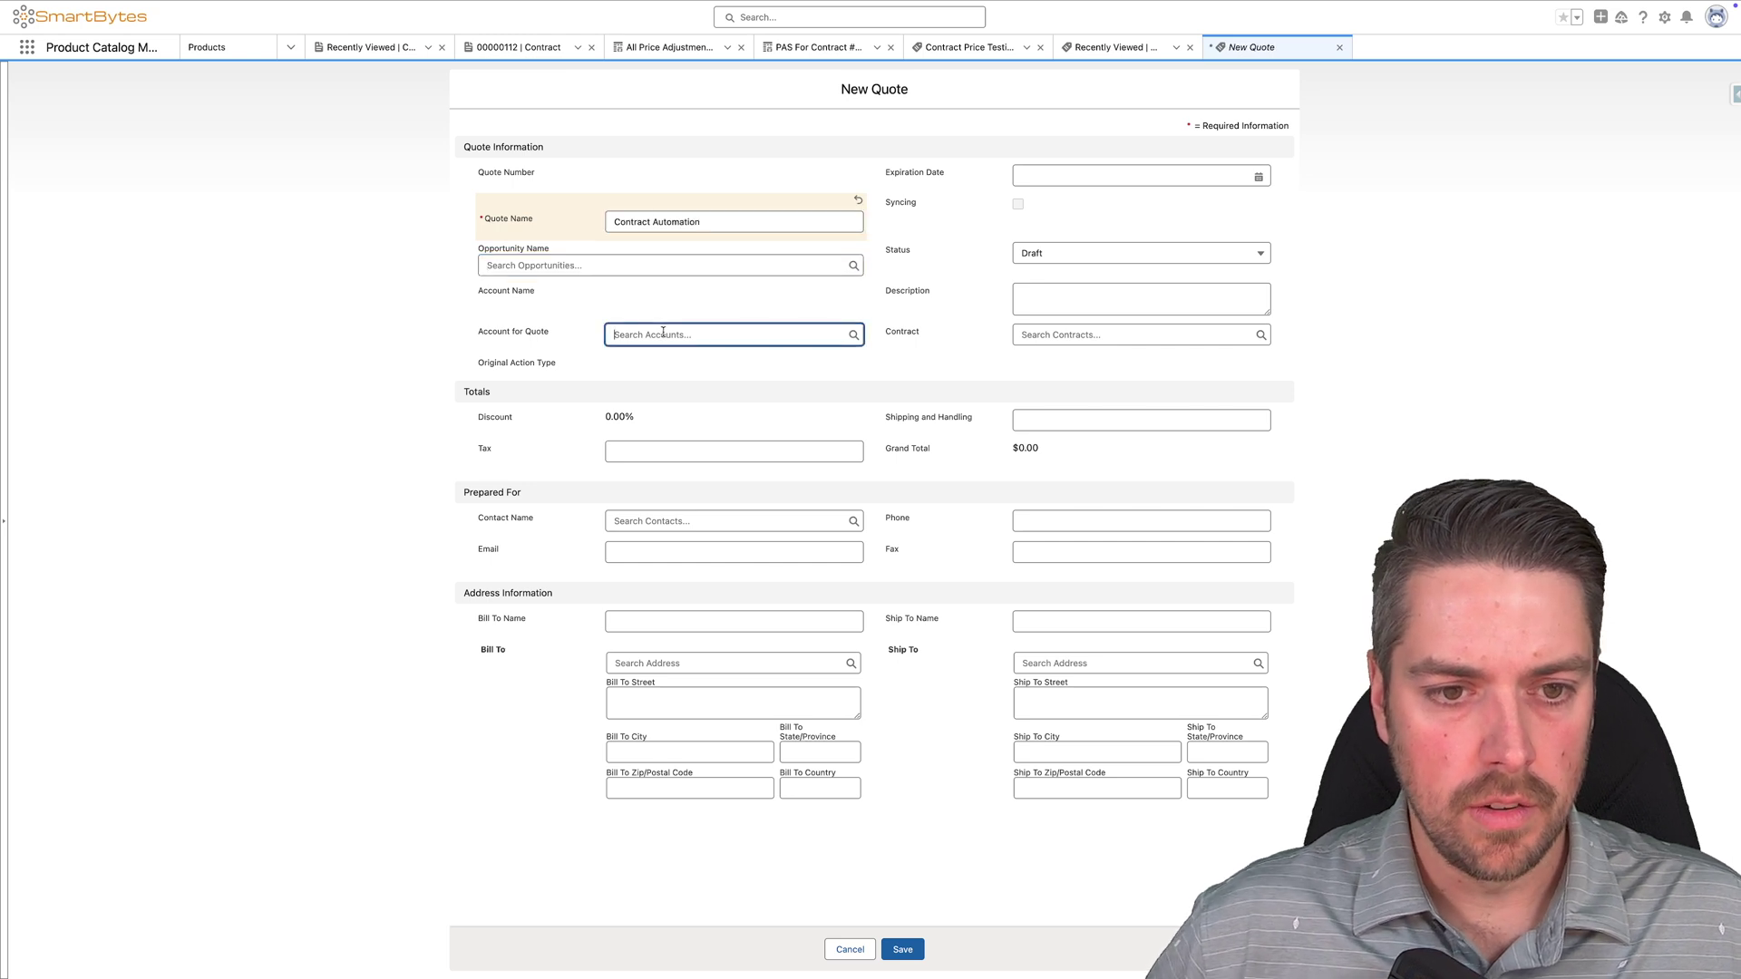
pyautogui.click(644, 335)
pyautogui.click(647, 384)
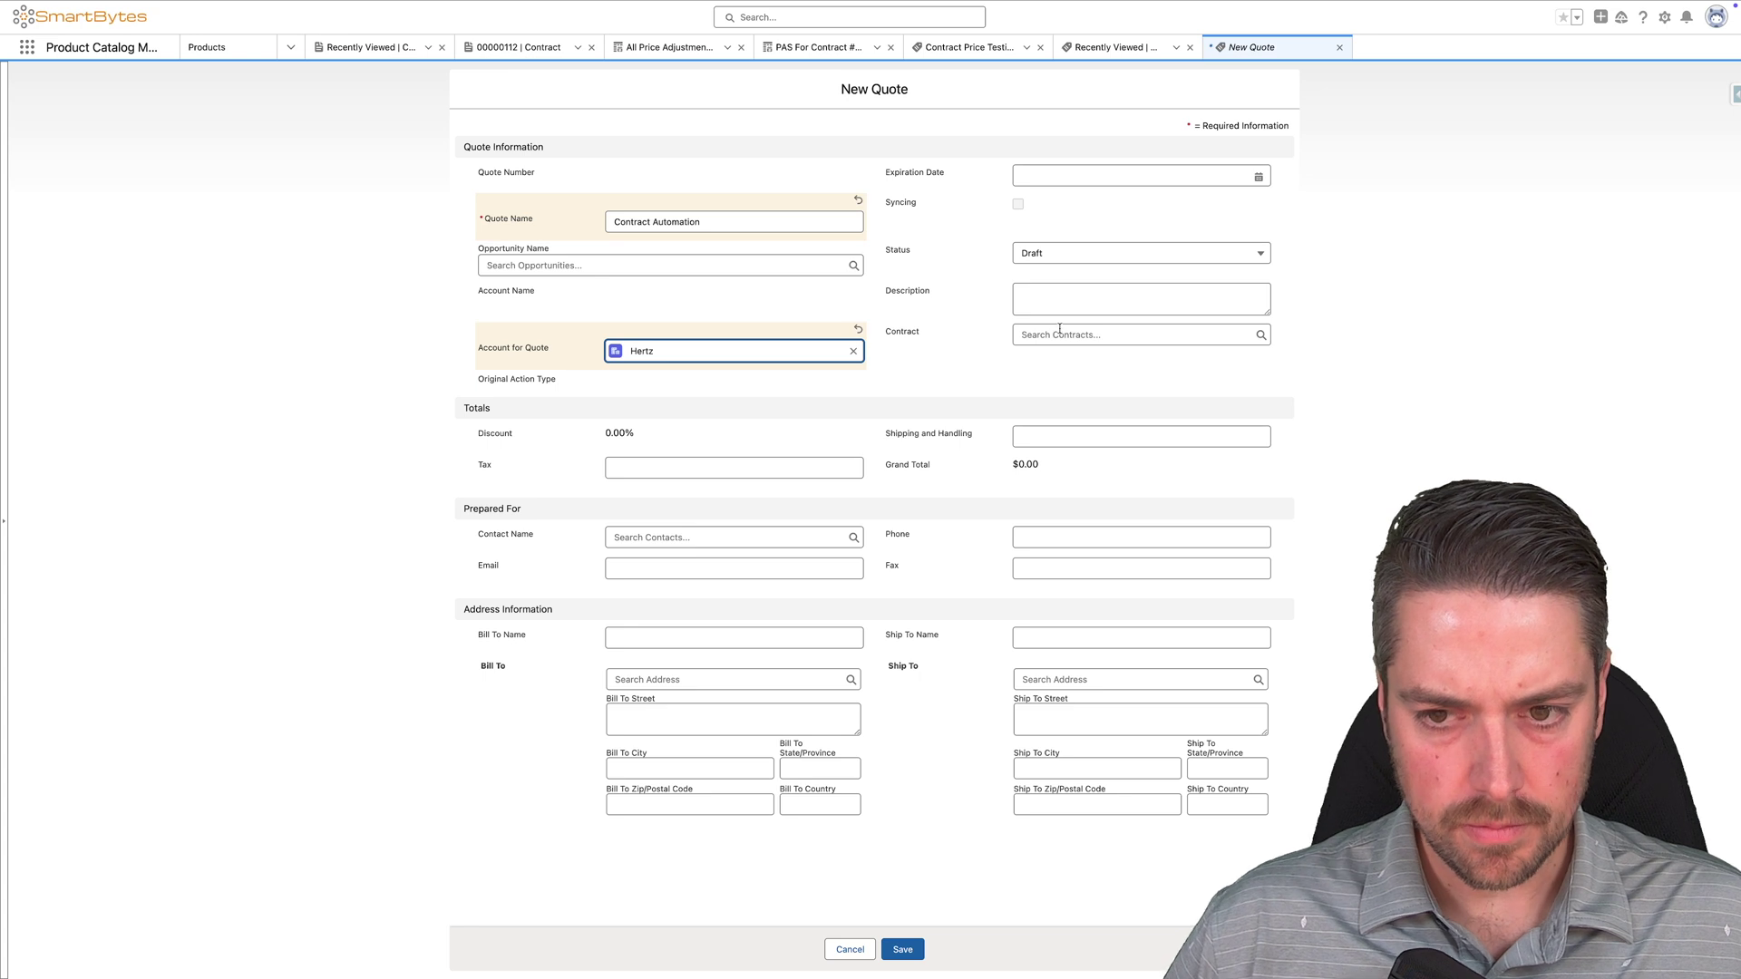
pyautogui.click(902, 949)
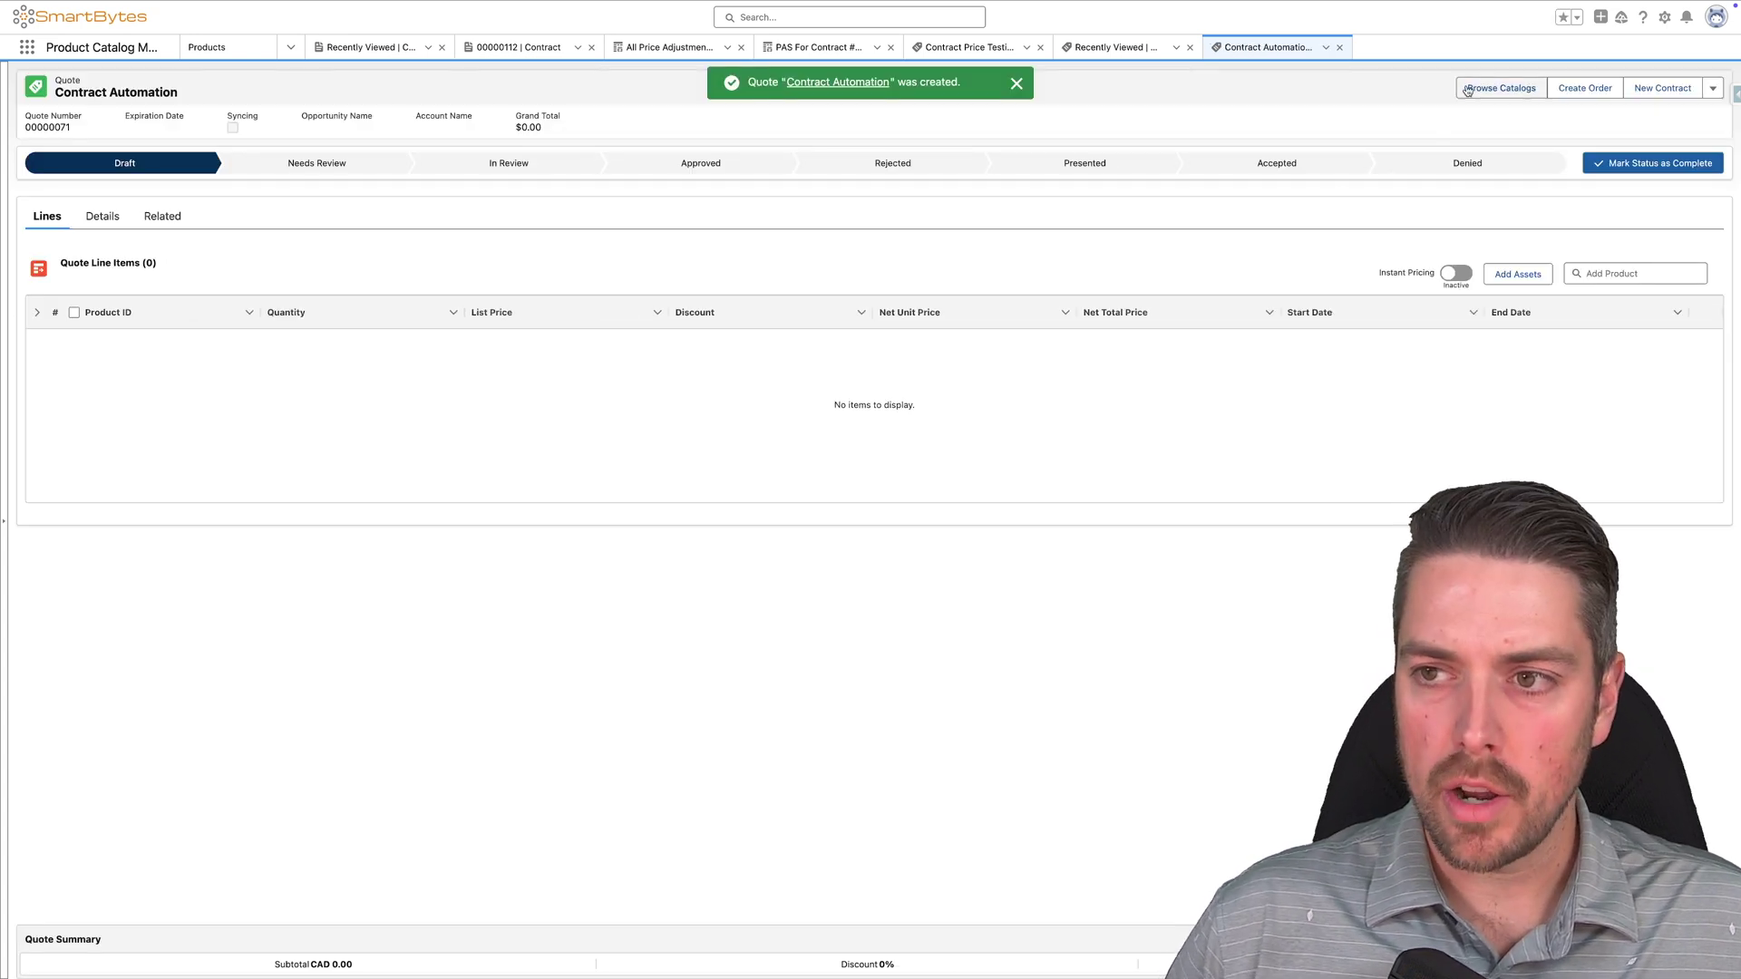
# Assign the Standard Price Book, add one Model 3 from the Tesla catalog to the quote, and save the line
pyautogui.click(1501, 88)
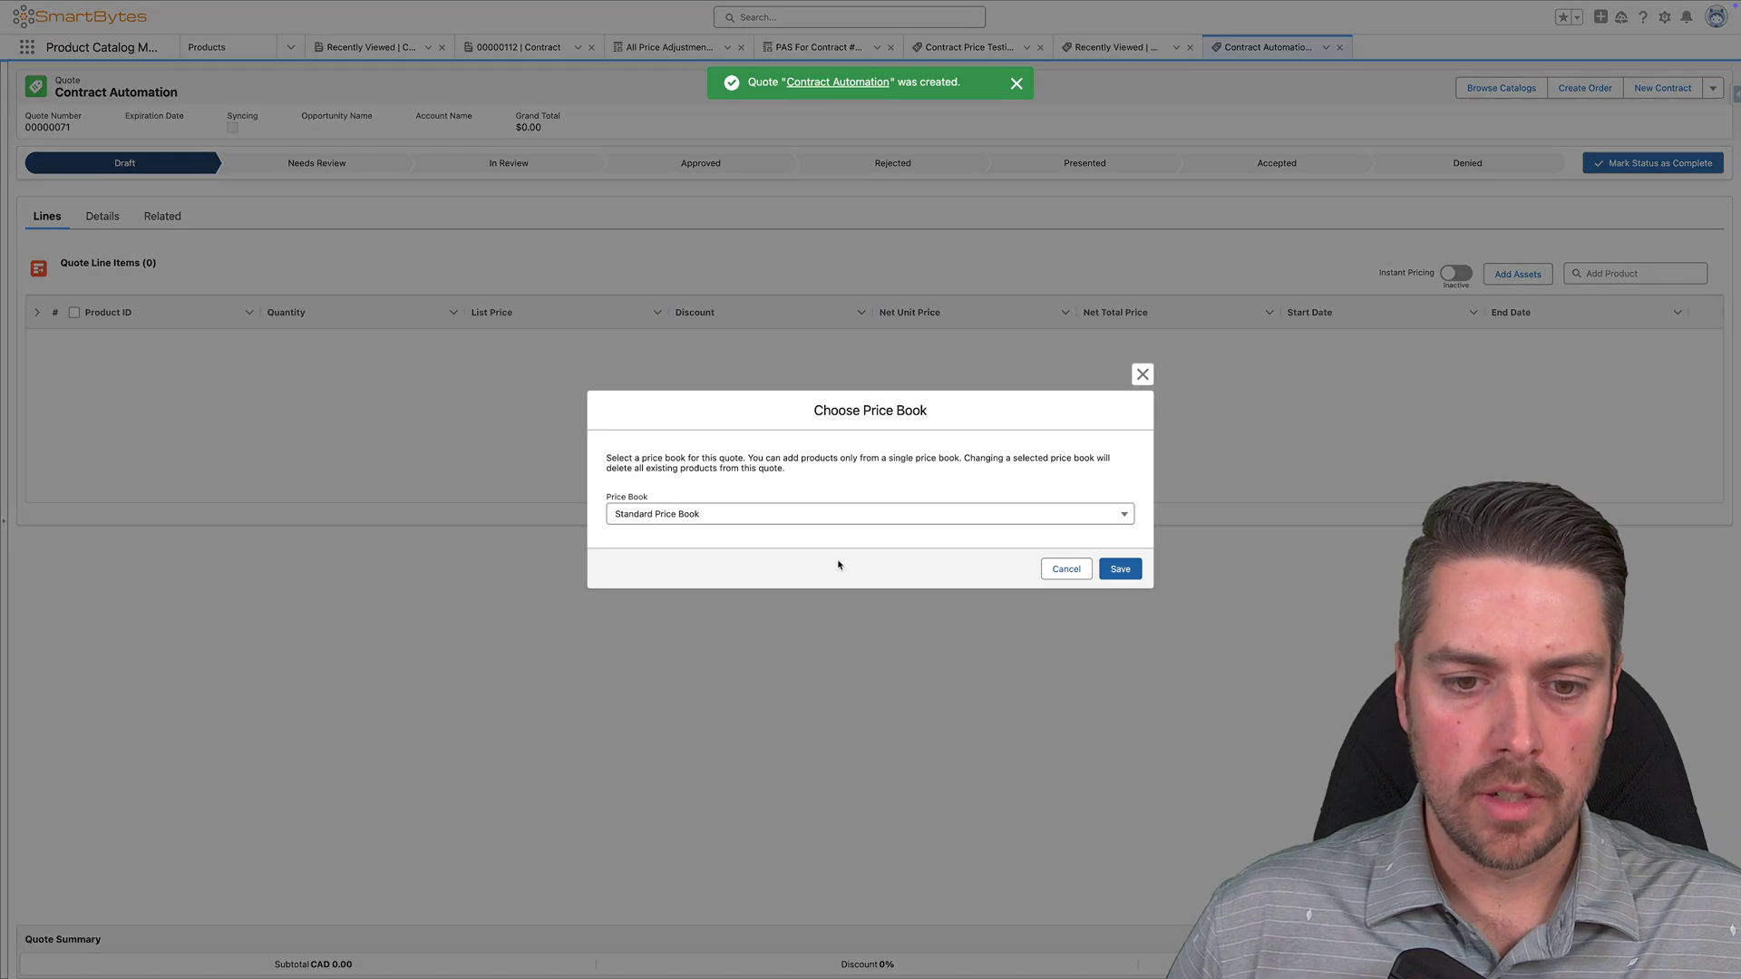
pyautogui.click(1124, 570)
pyautogui.click(108, 538)
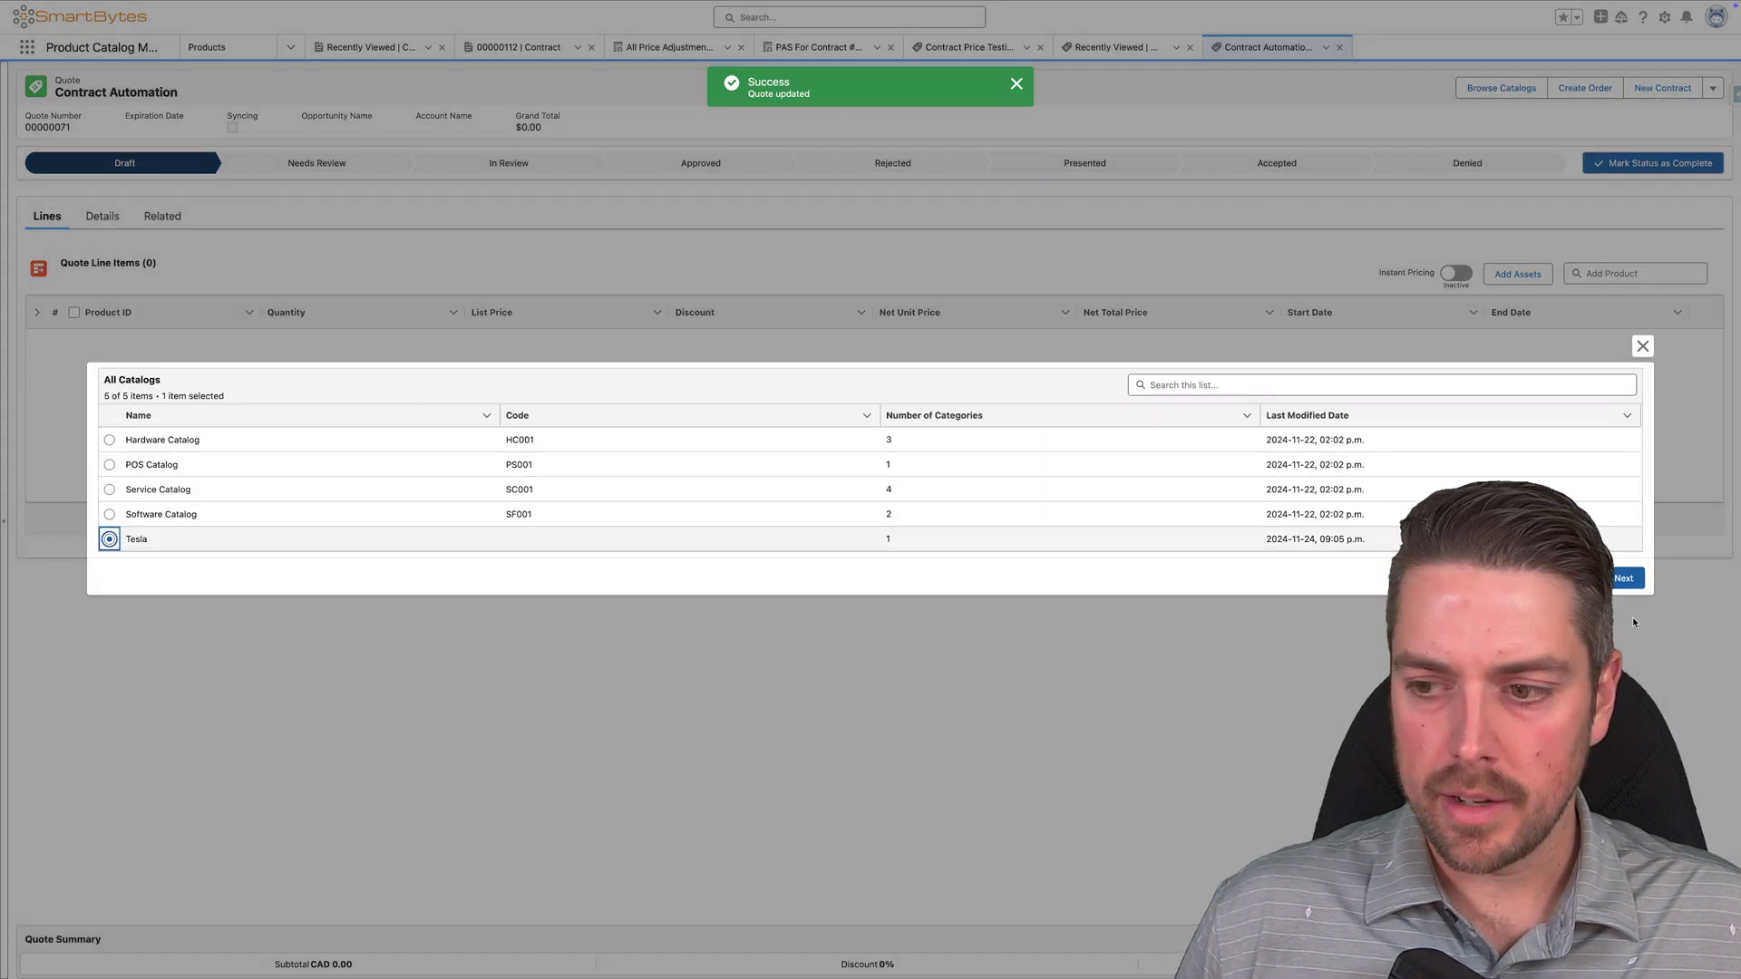
pyautogui.click(1623, 578)
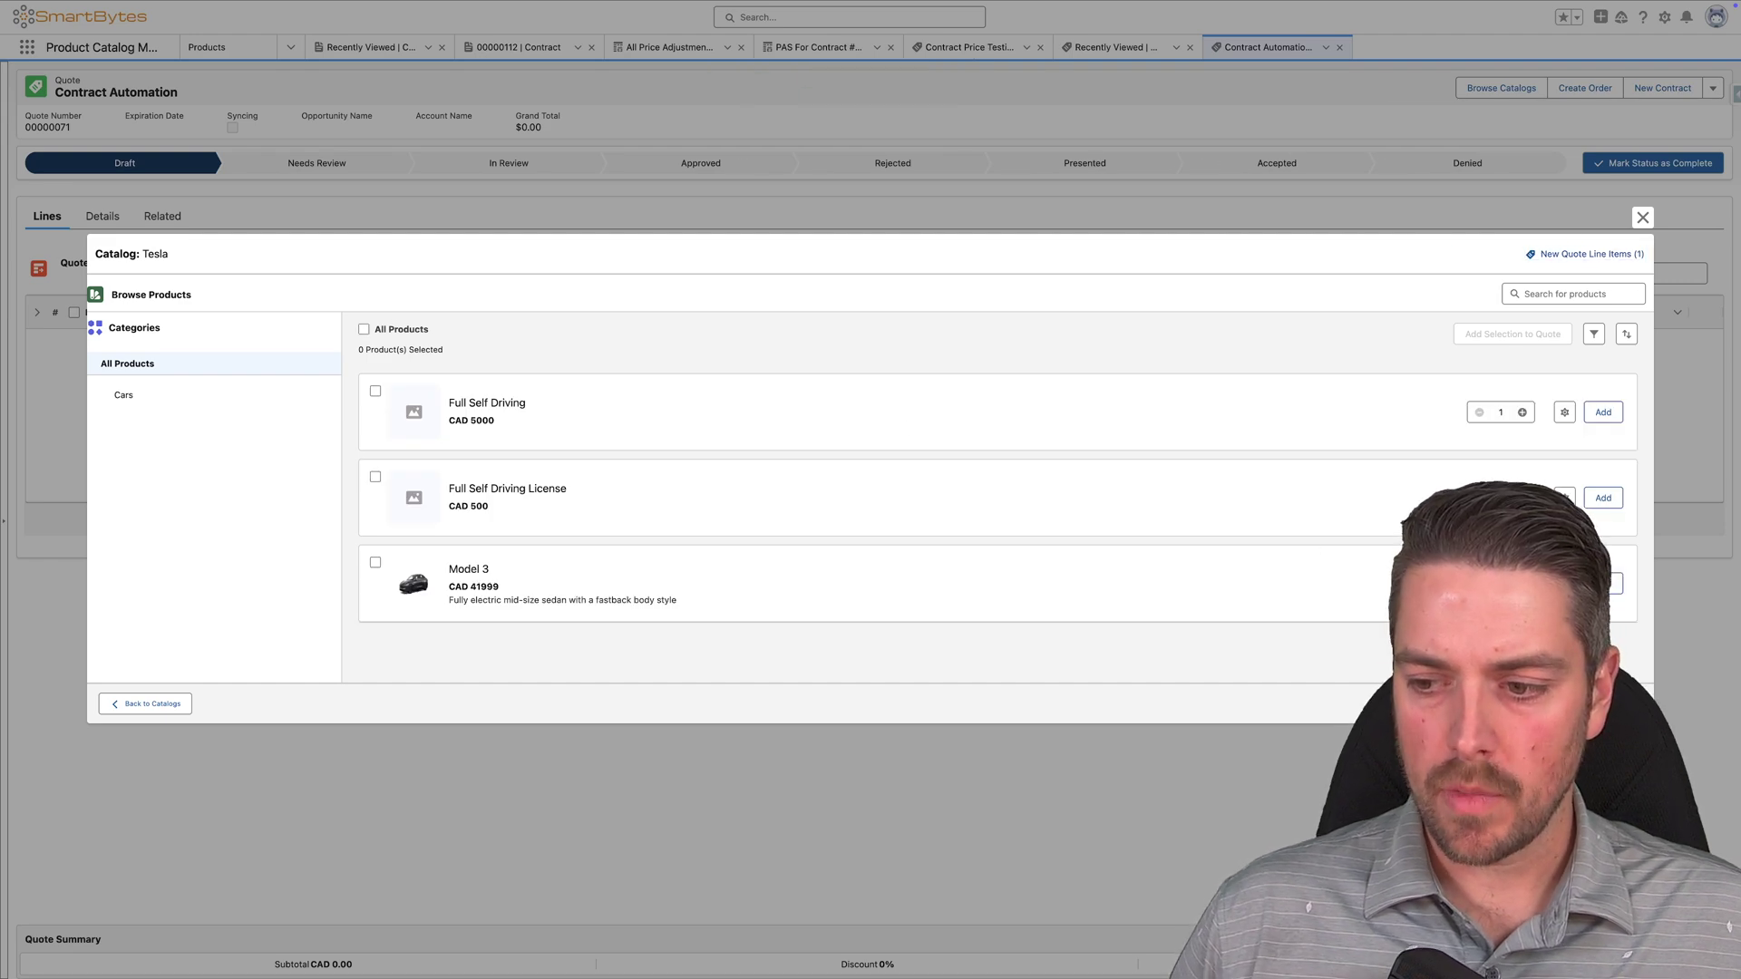
pyautogui.click(1602, 583)
pyautogui.click(900, 519)
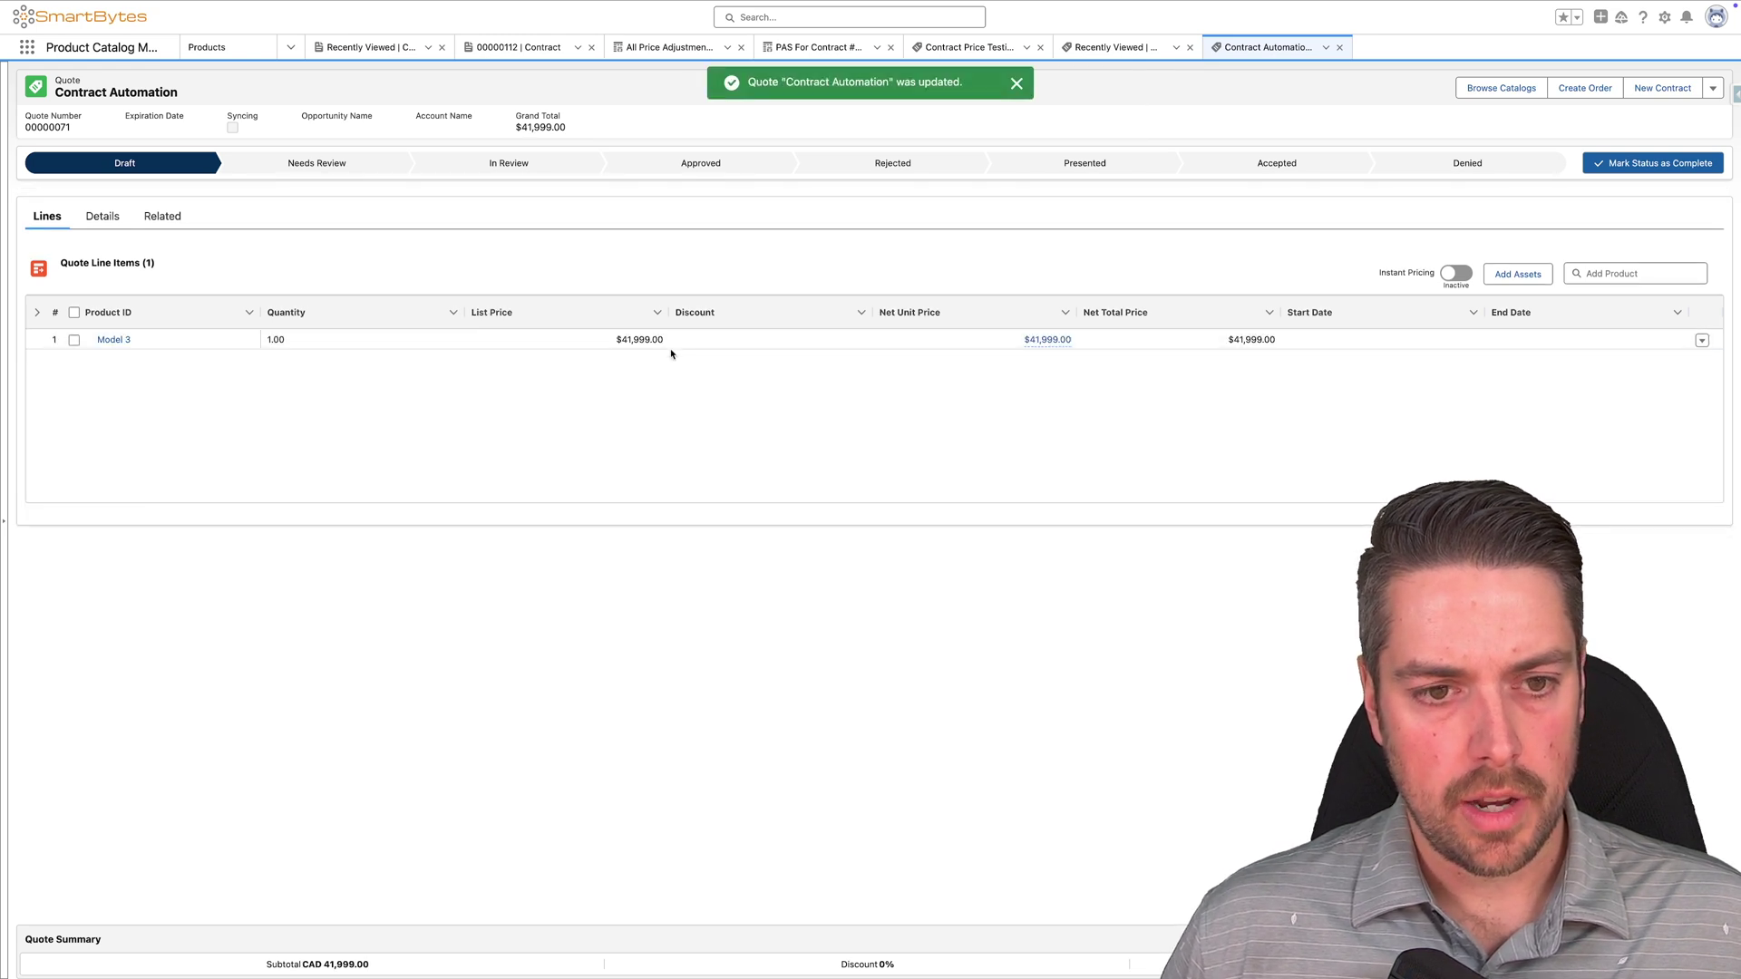
# Give the Model 3 line a 25 percent discount and save the quote
pyautogui.click(725, 341)
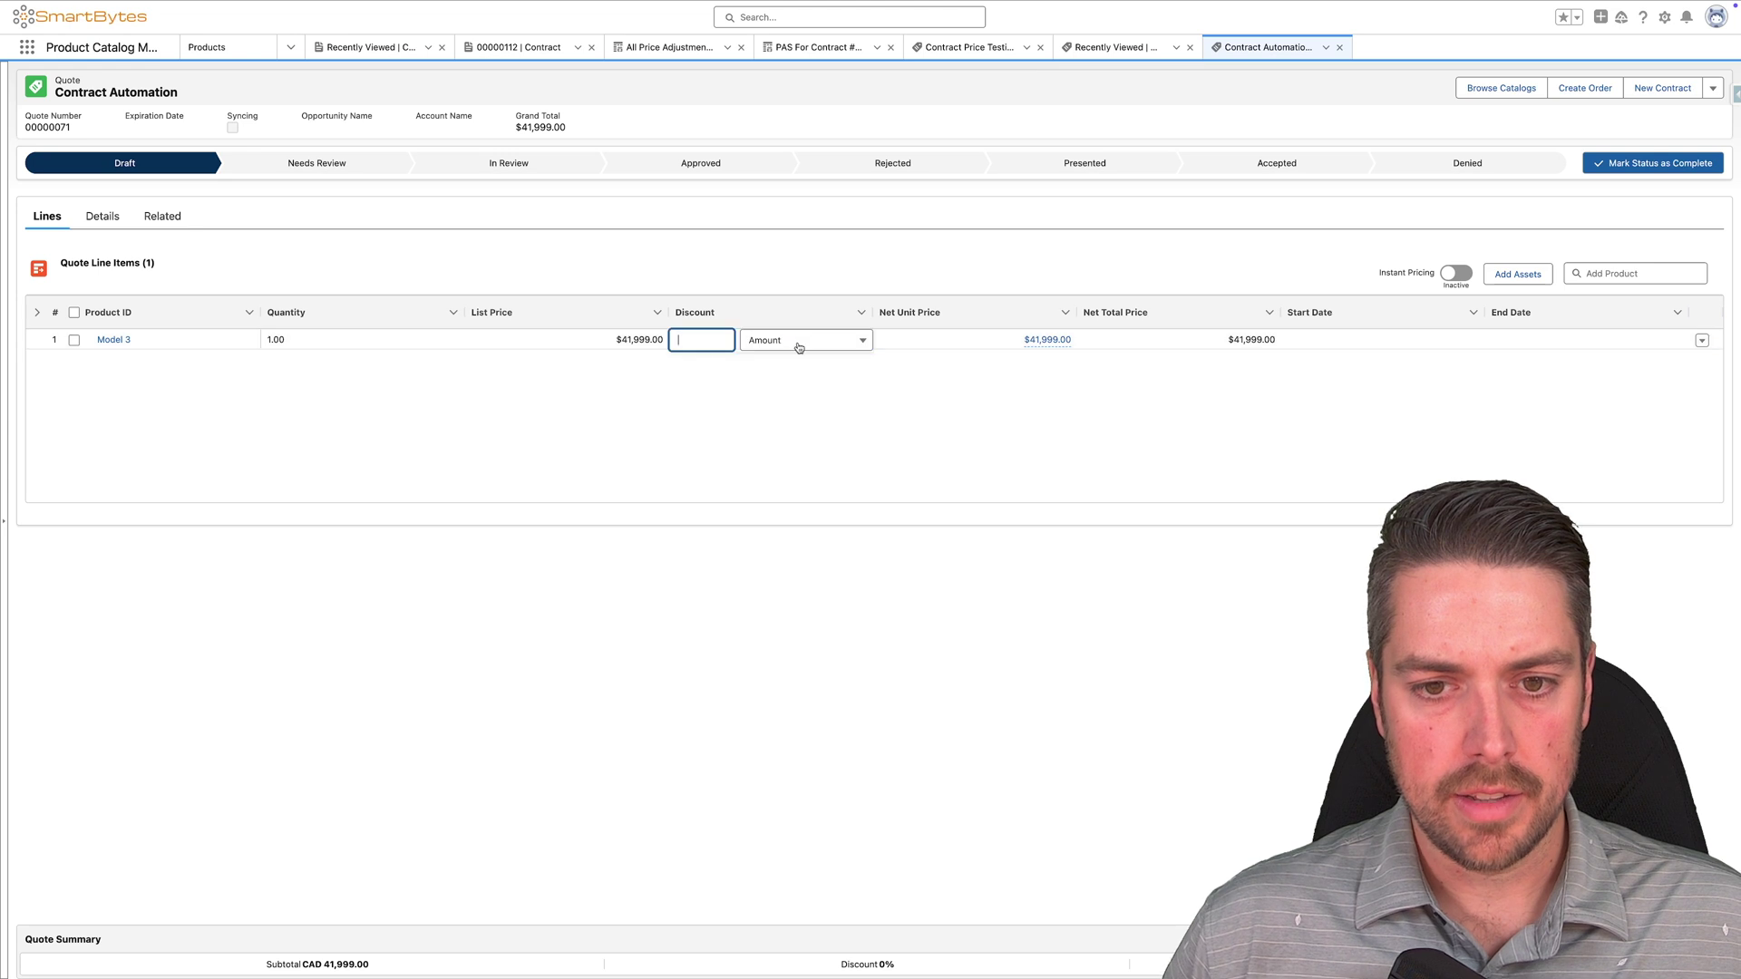
pyautogui.click(772, 347)
pyautogui.click(779, 385)
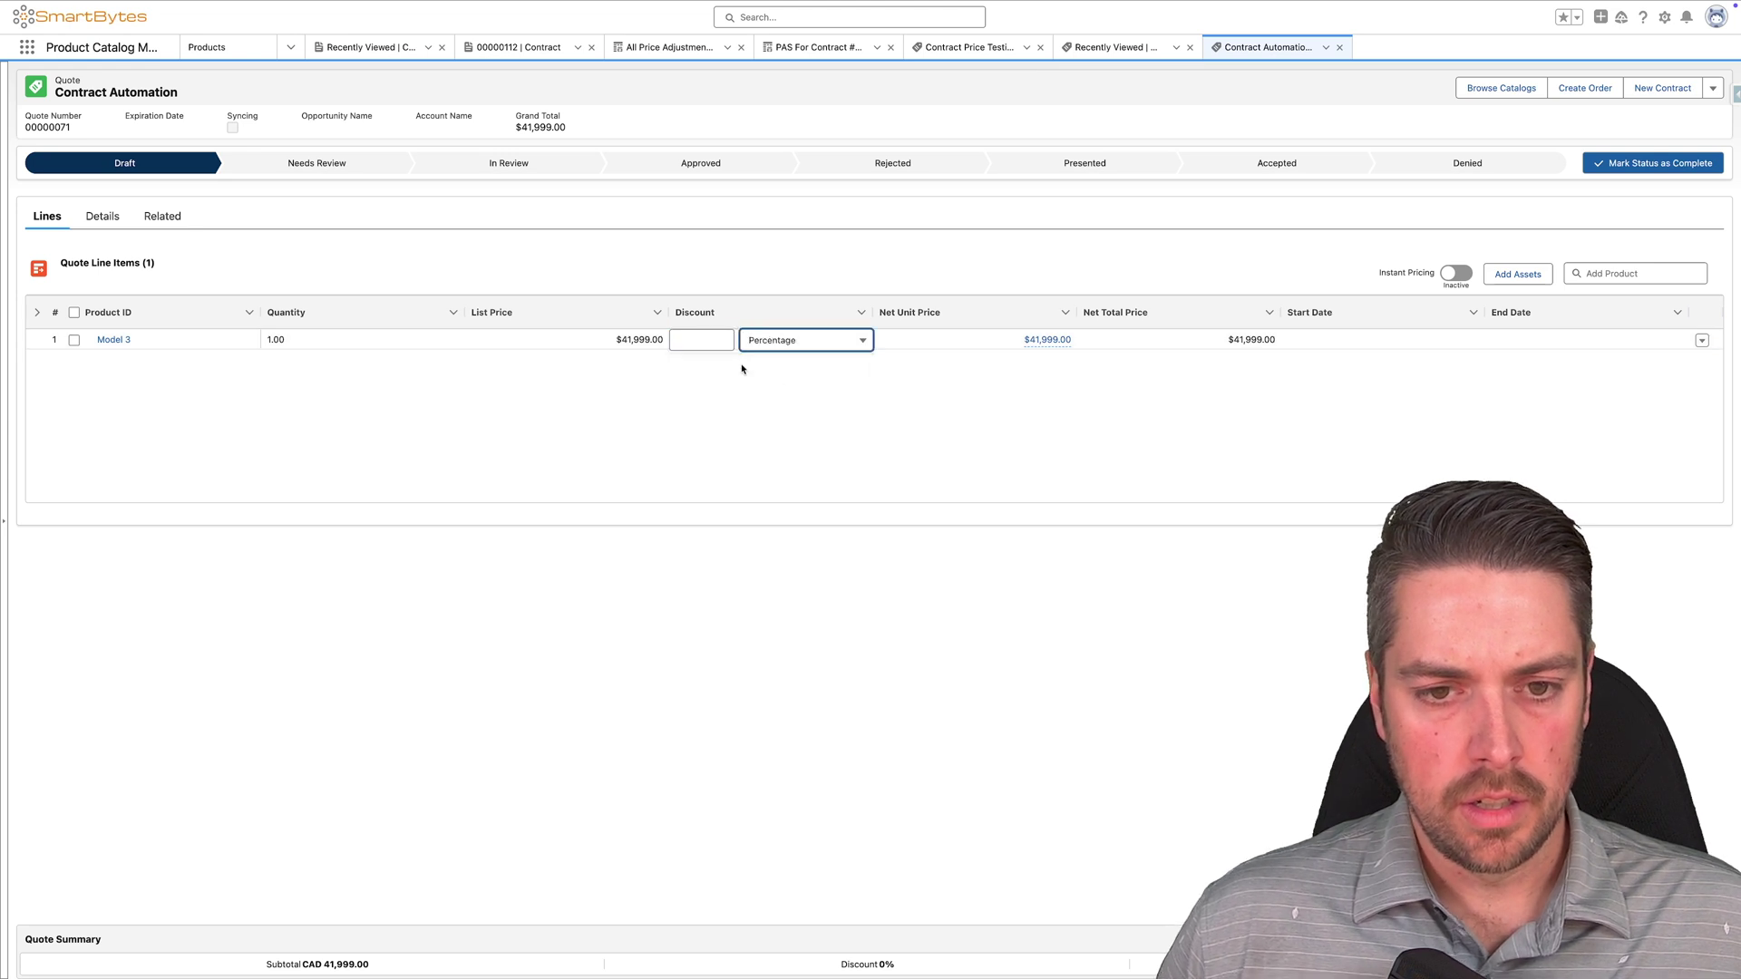
pyautogui.write('25')
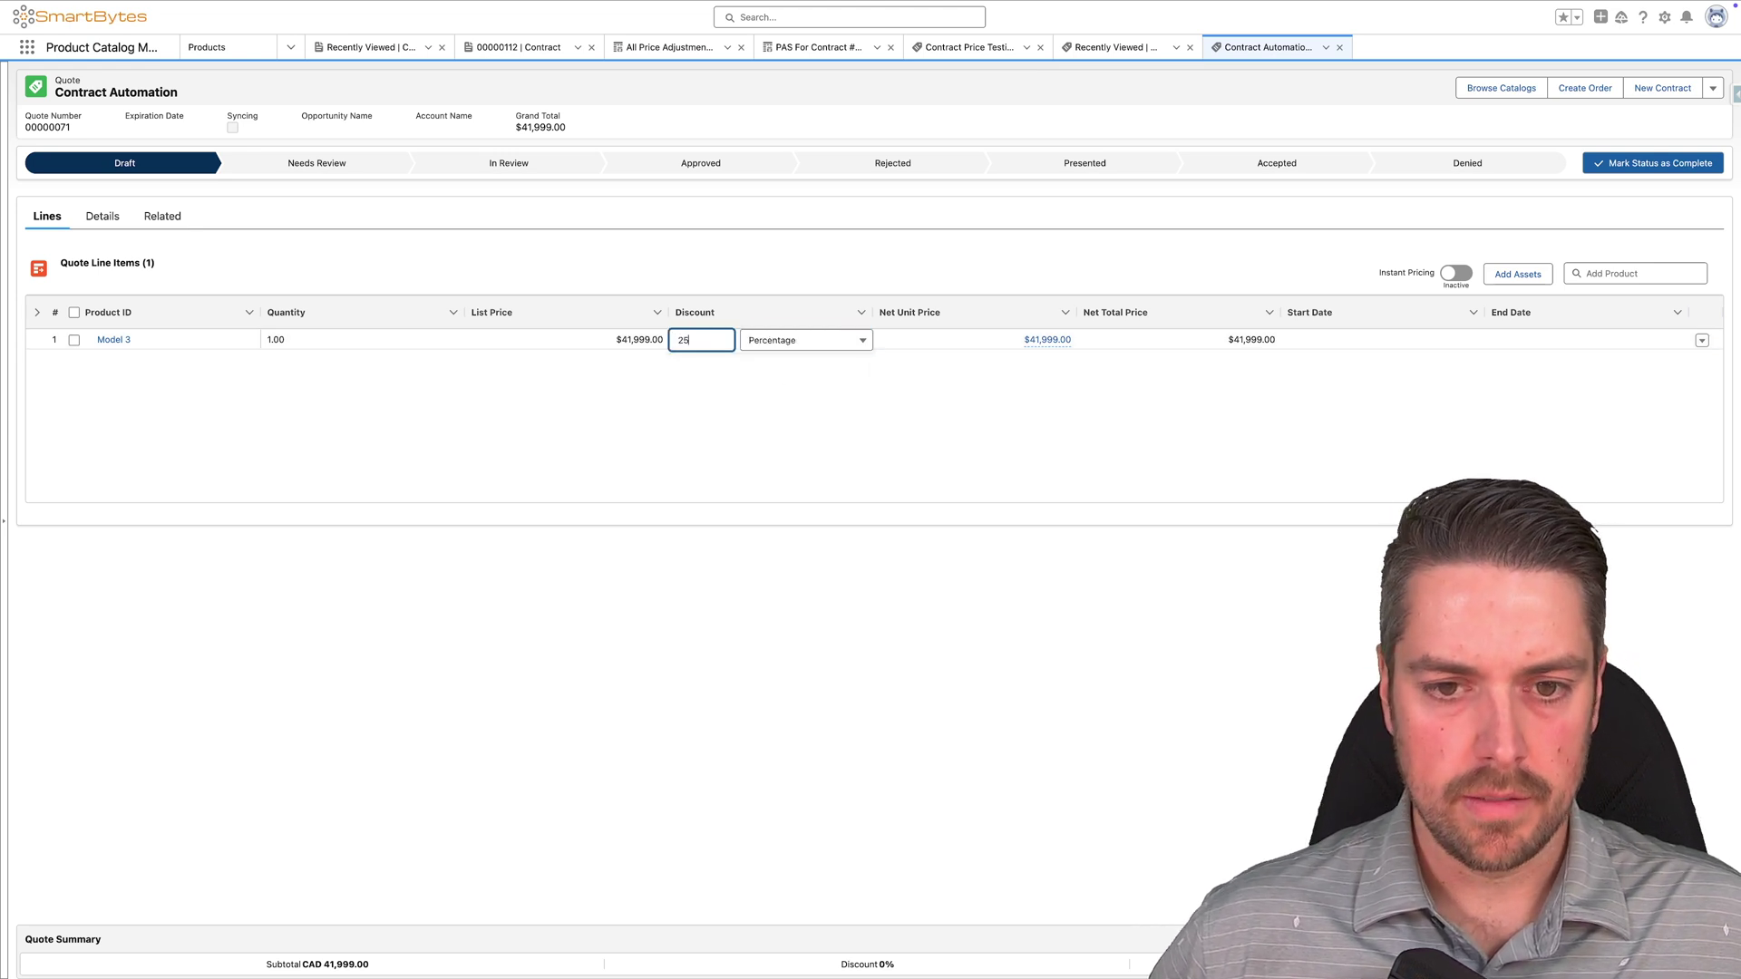
pyautogui.click(932, 340)
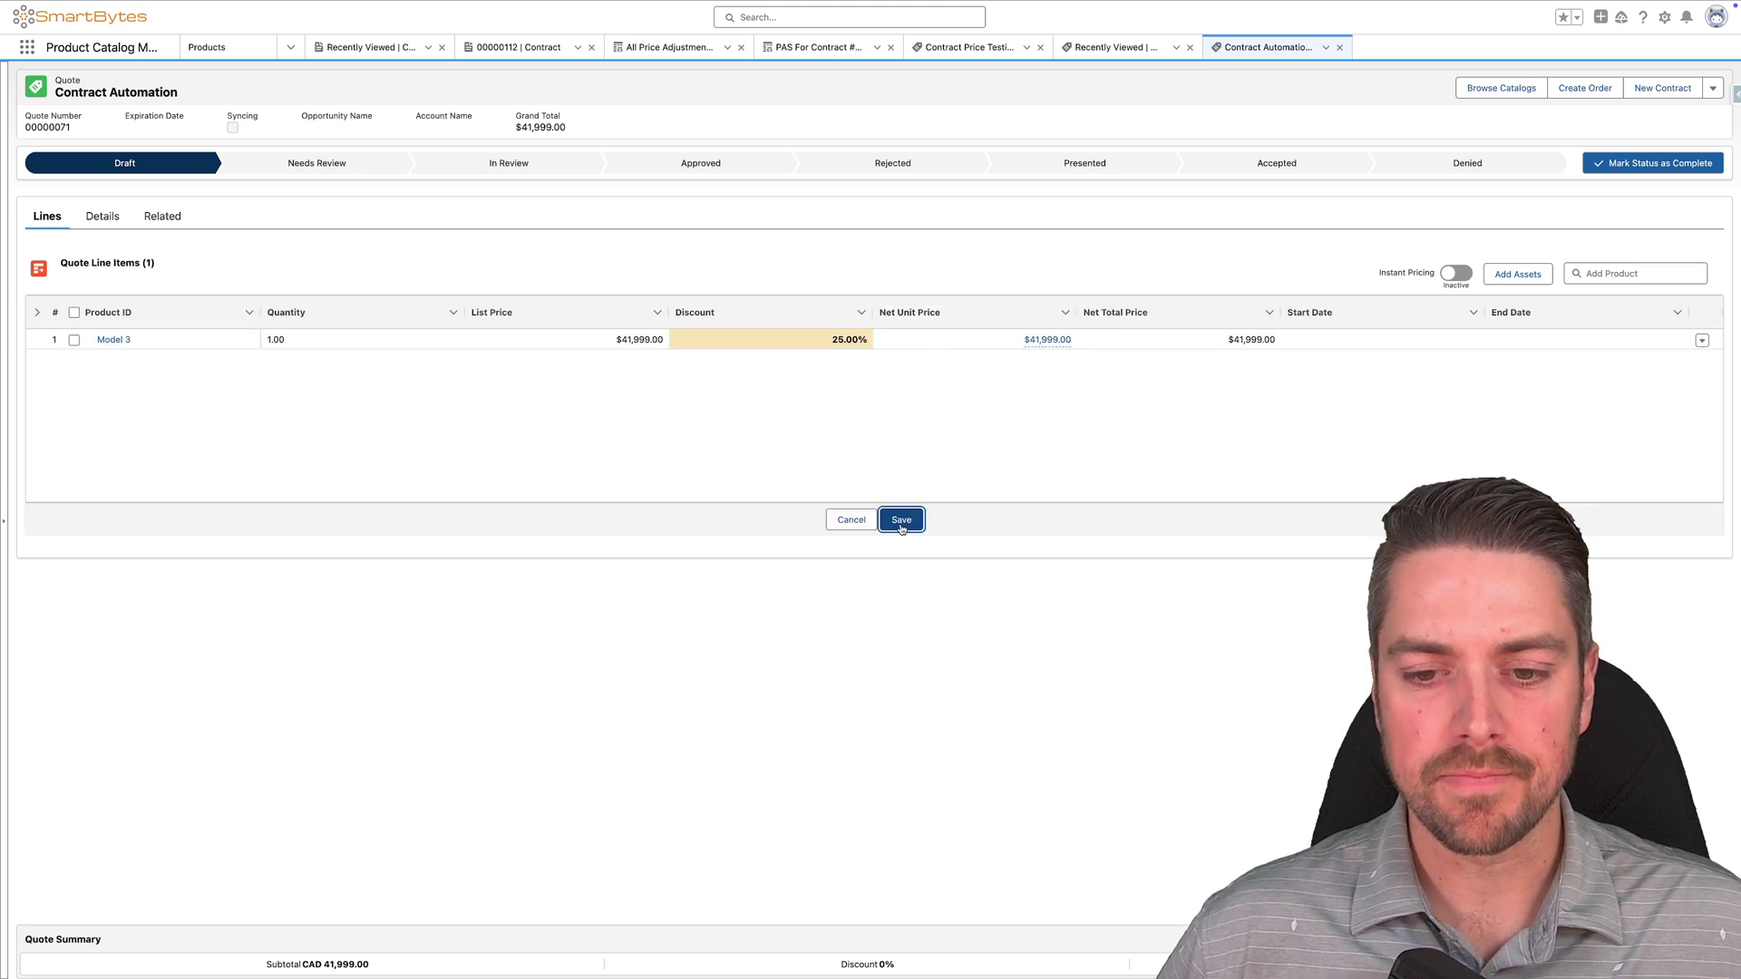
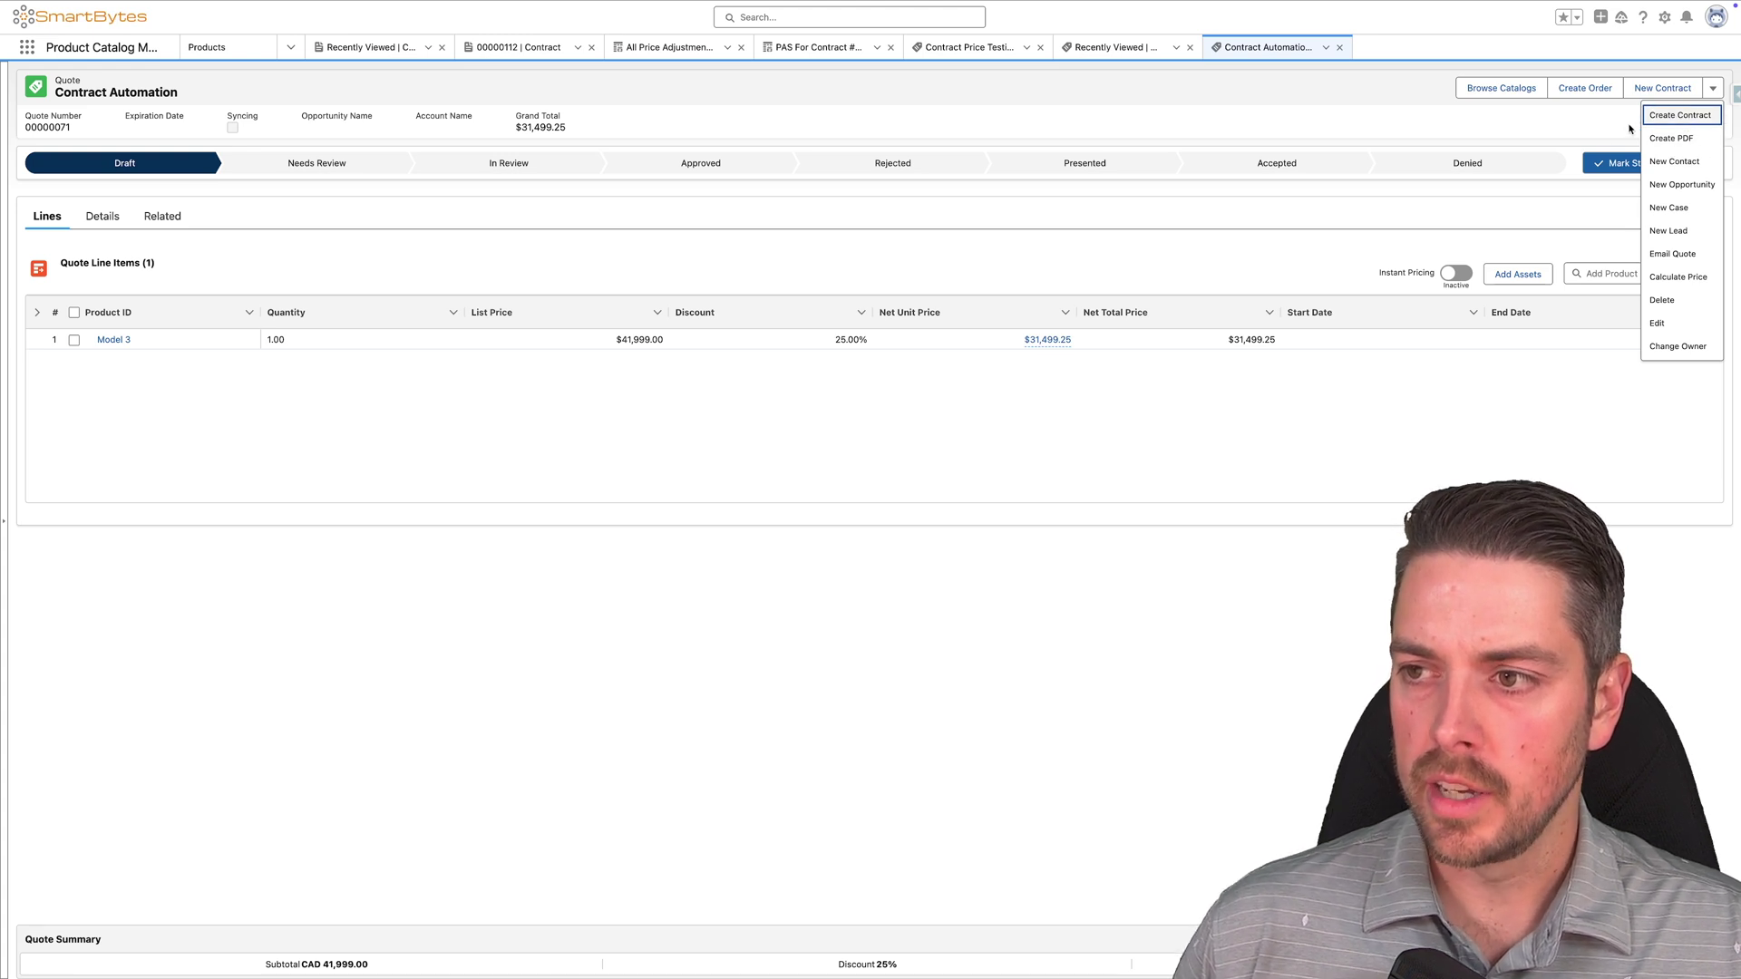
# Create a contract from the quote with the Contract Lifecycle Management record type, and return to the Contract Automation quote
pyautogui.click(1668, 116)
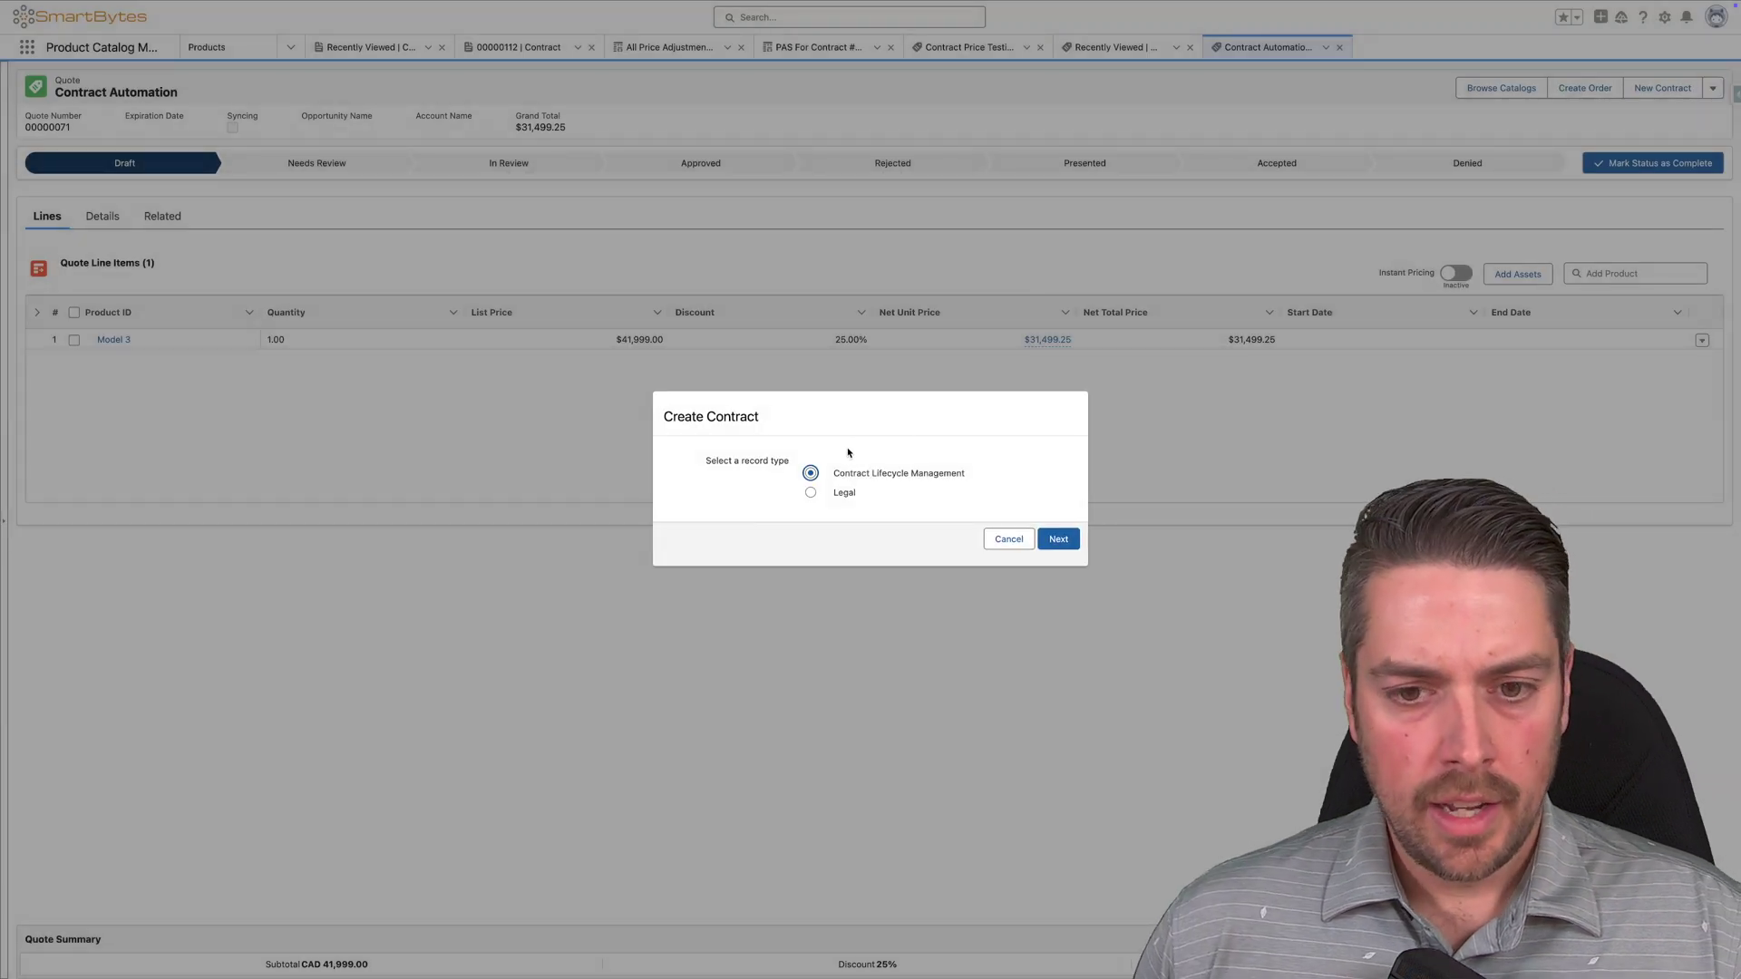
pyautogui.click(1056, 542)
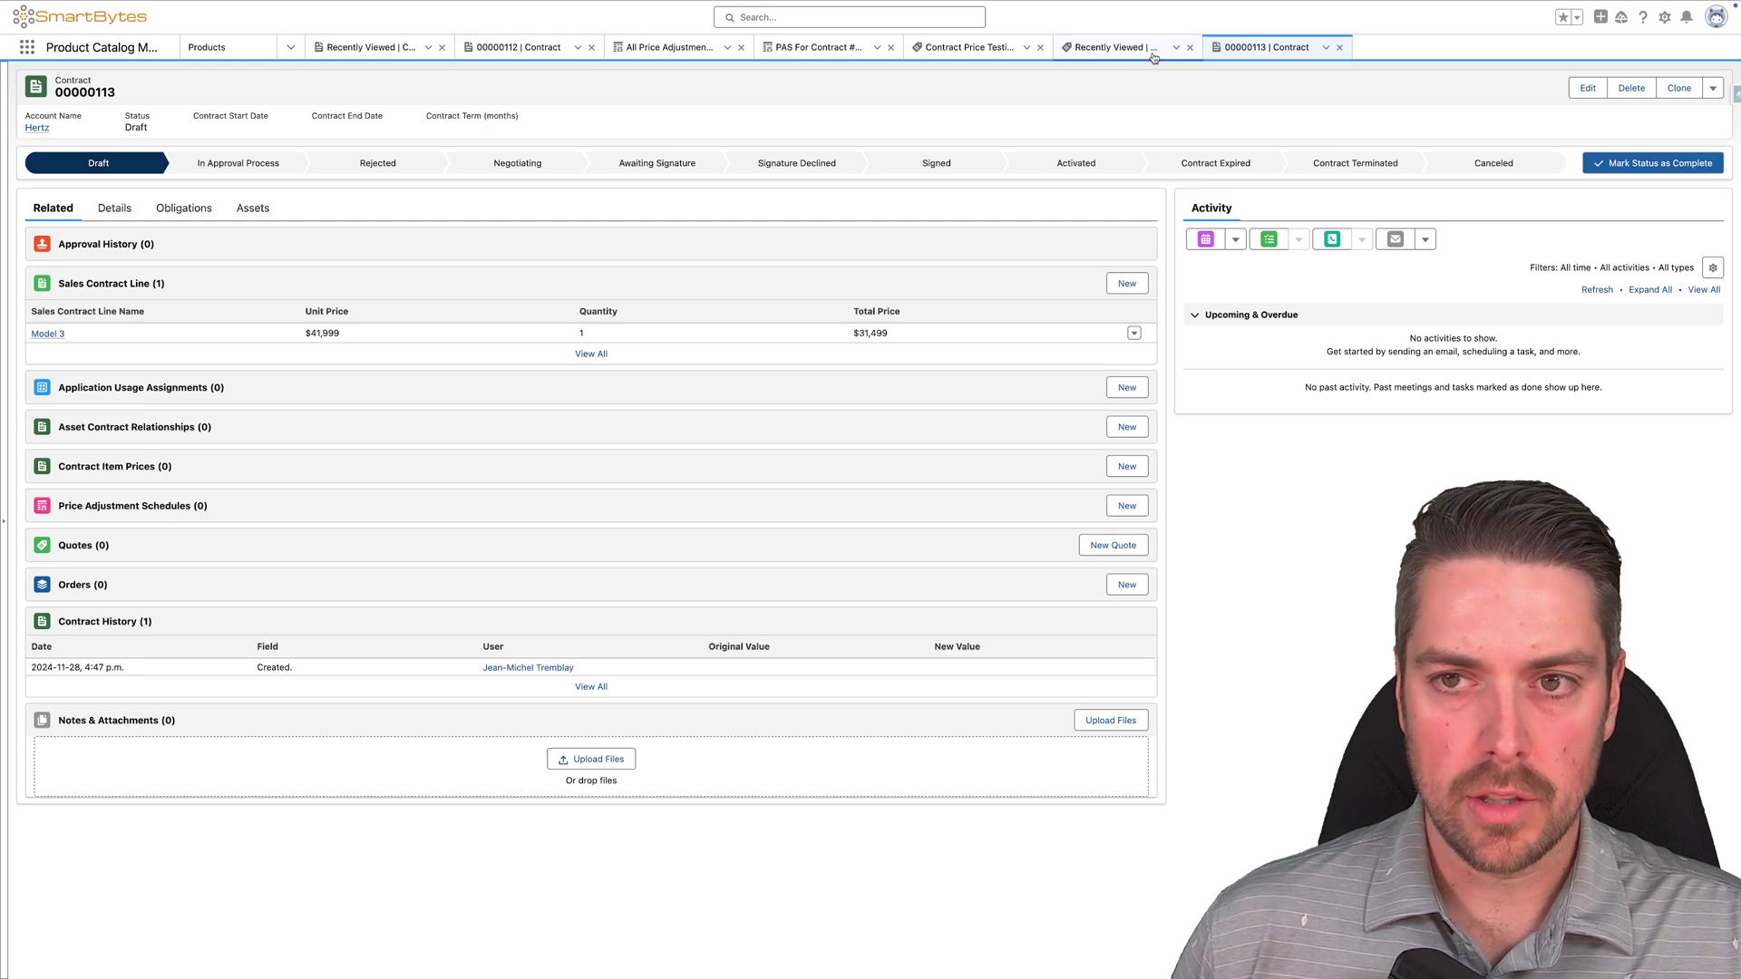
pyautogui.click(1119, 53)
pyautogui.click(995, 53)
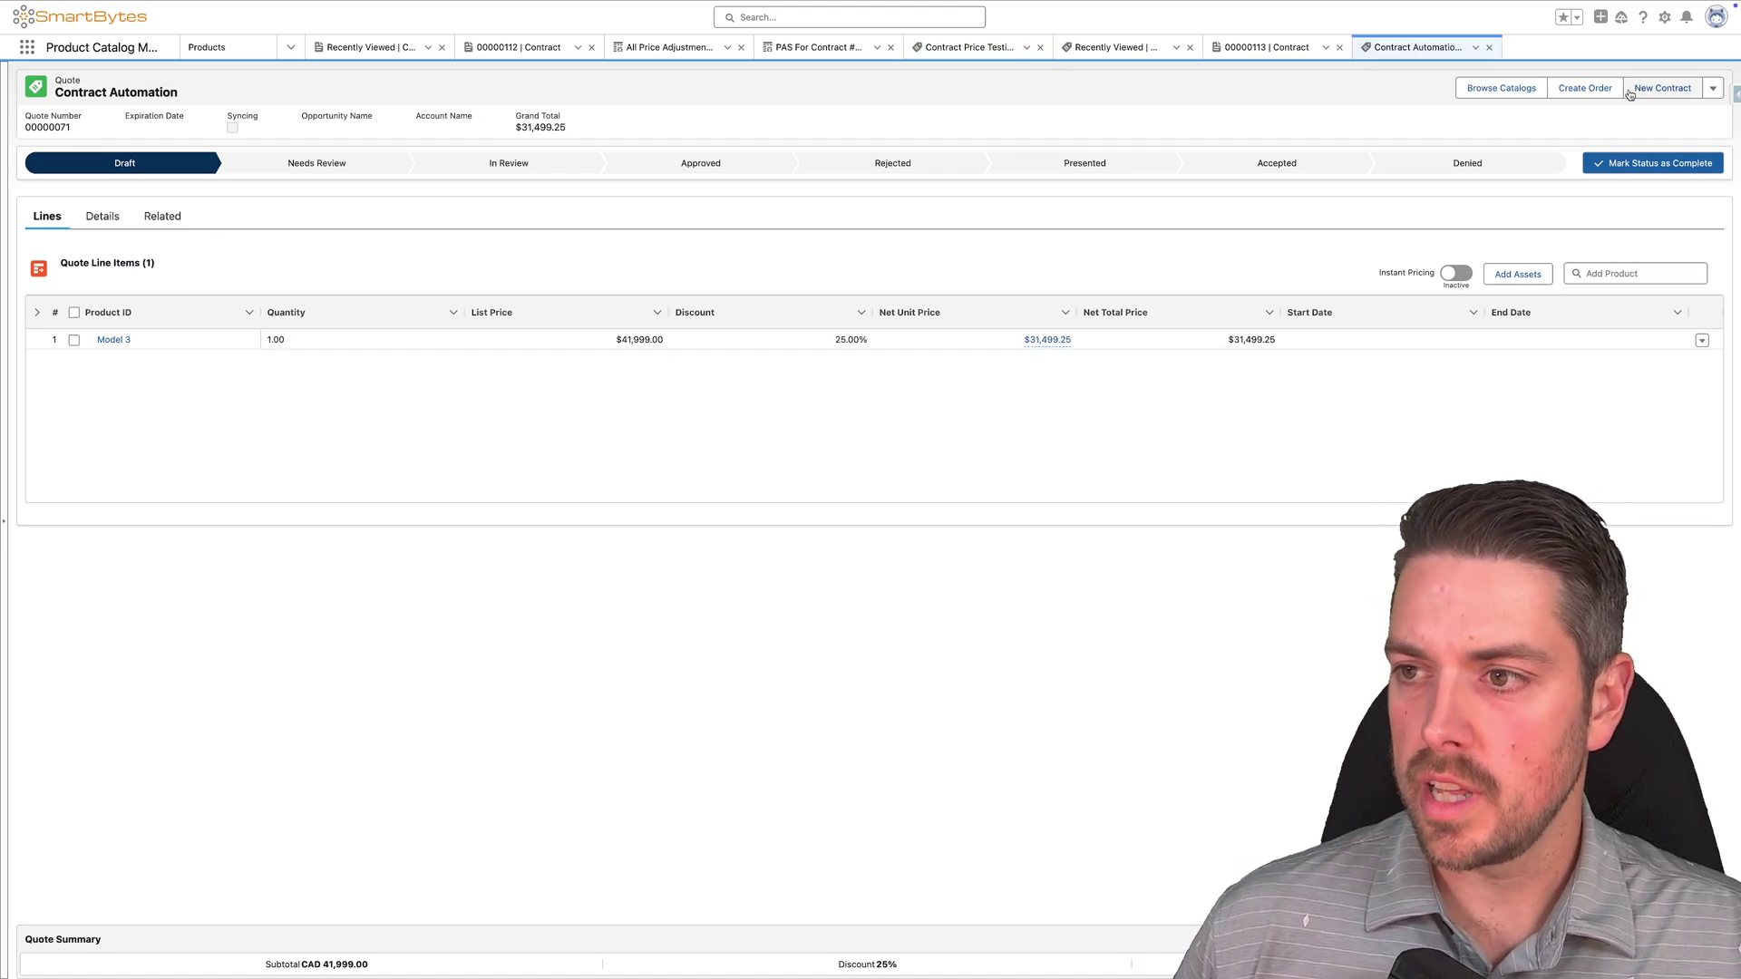
# Create another contract from the quote using the Net Unit Price option, saving the quote's net unit prices as contract prices
pyautogui.click(1659, 92)
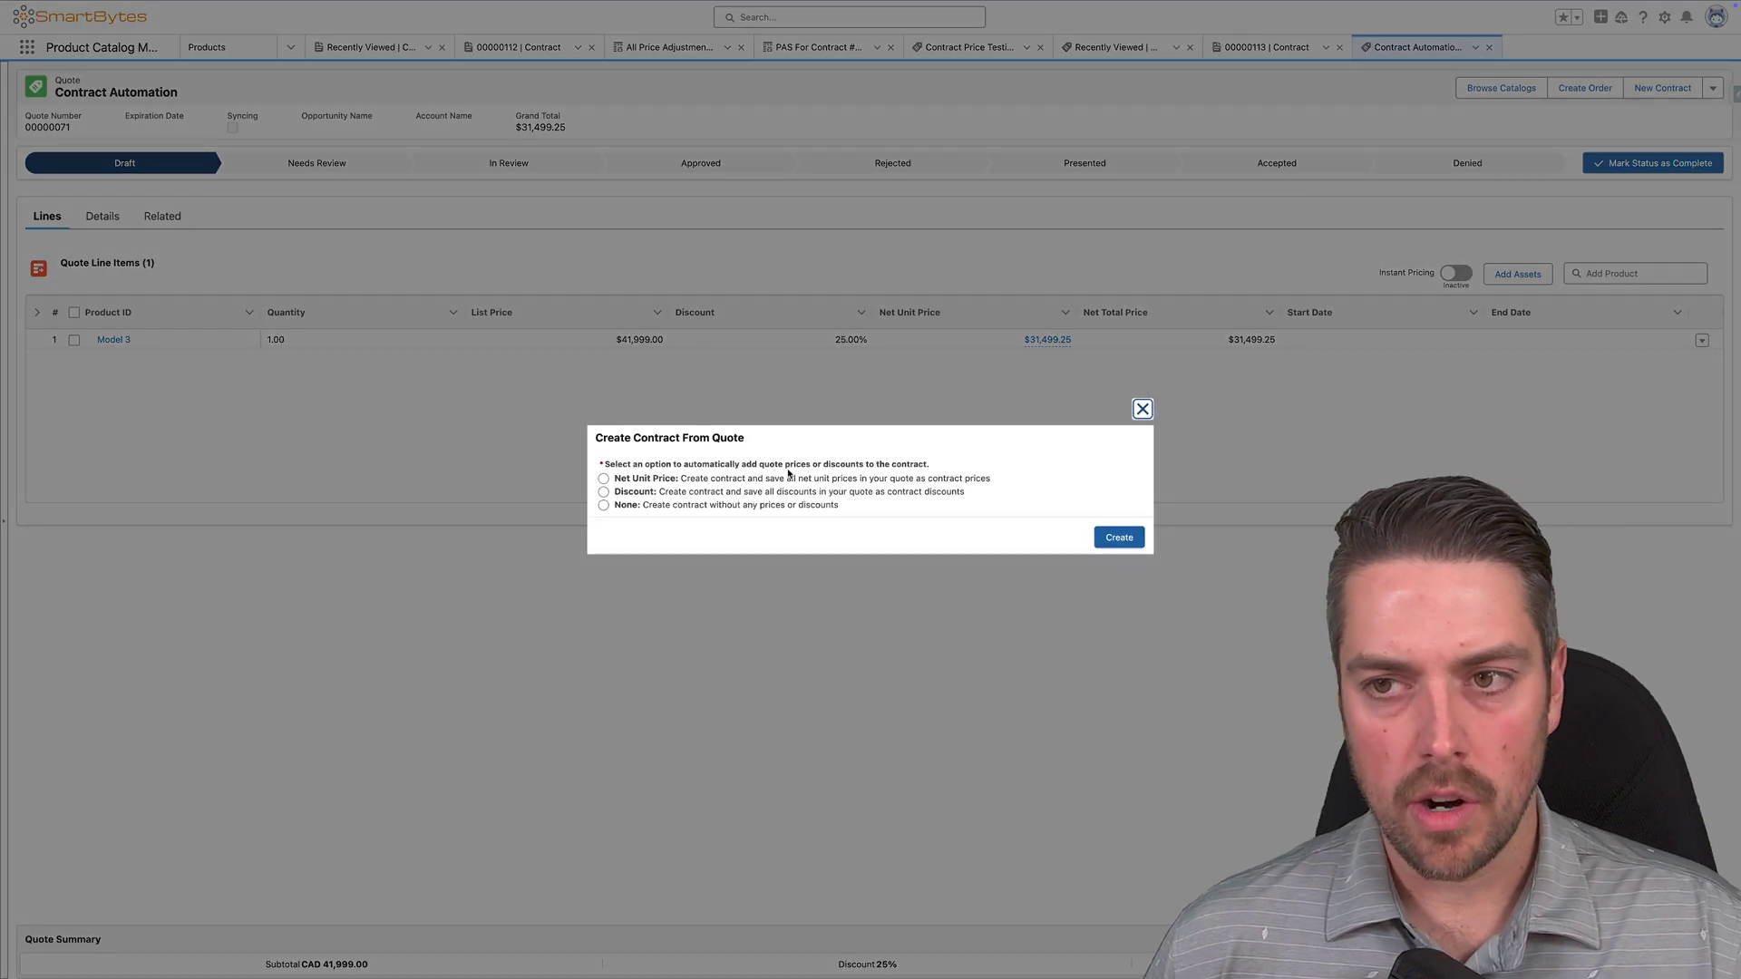
pyautogui.moveTo(620, 481); pyautogui.dragTo(732, 481)
pyautogui.click(639, 479)
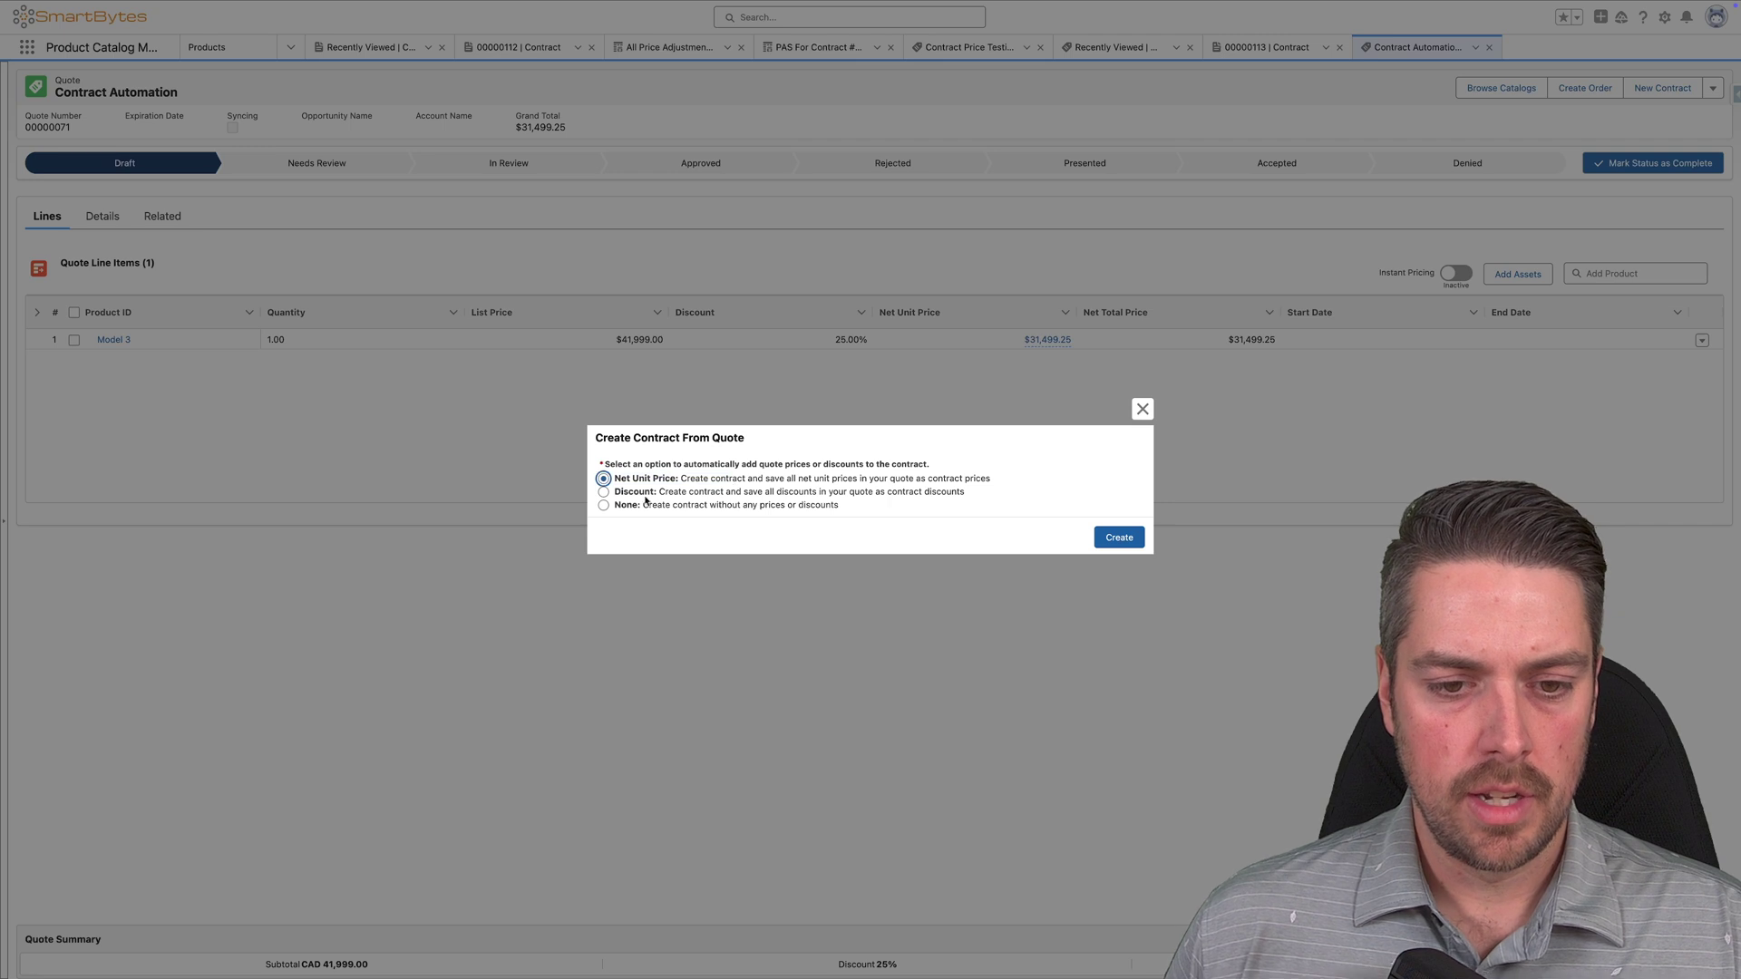
pyautogui.click(629, 495)
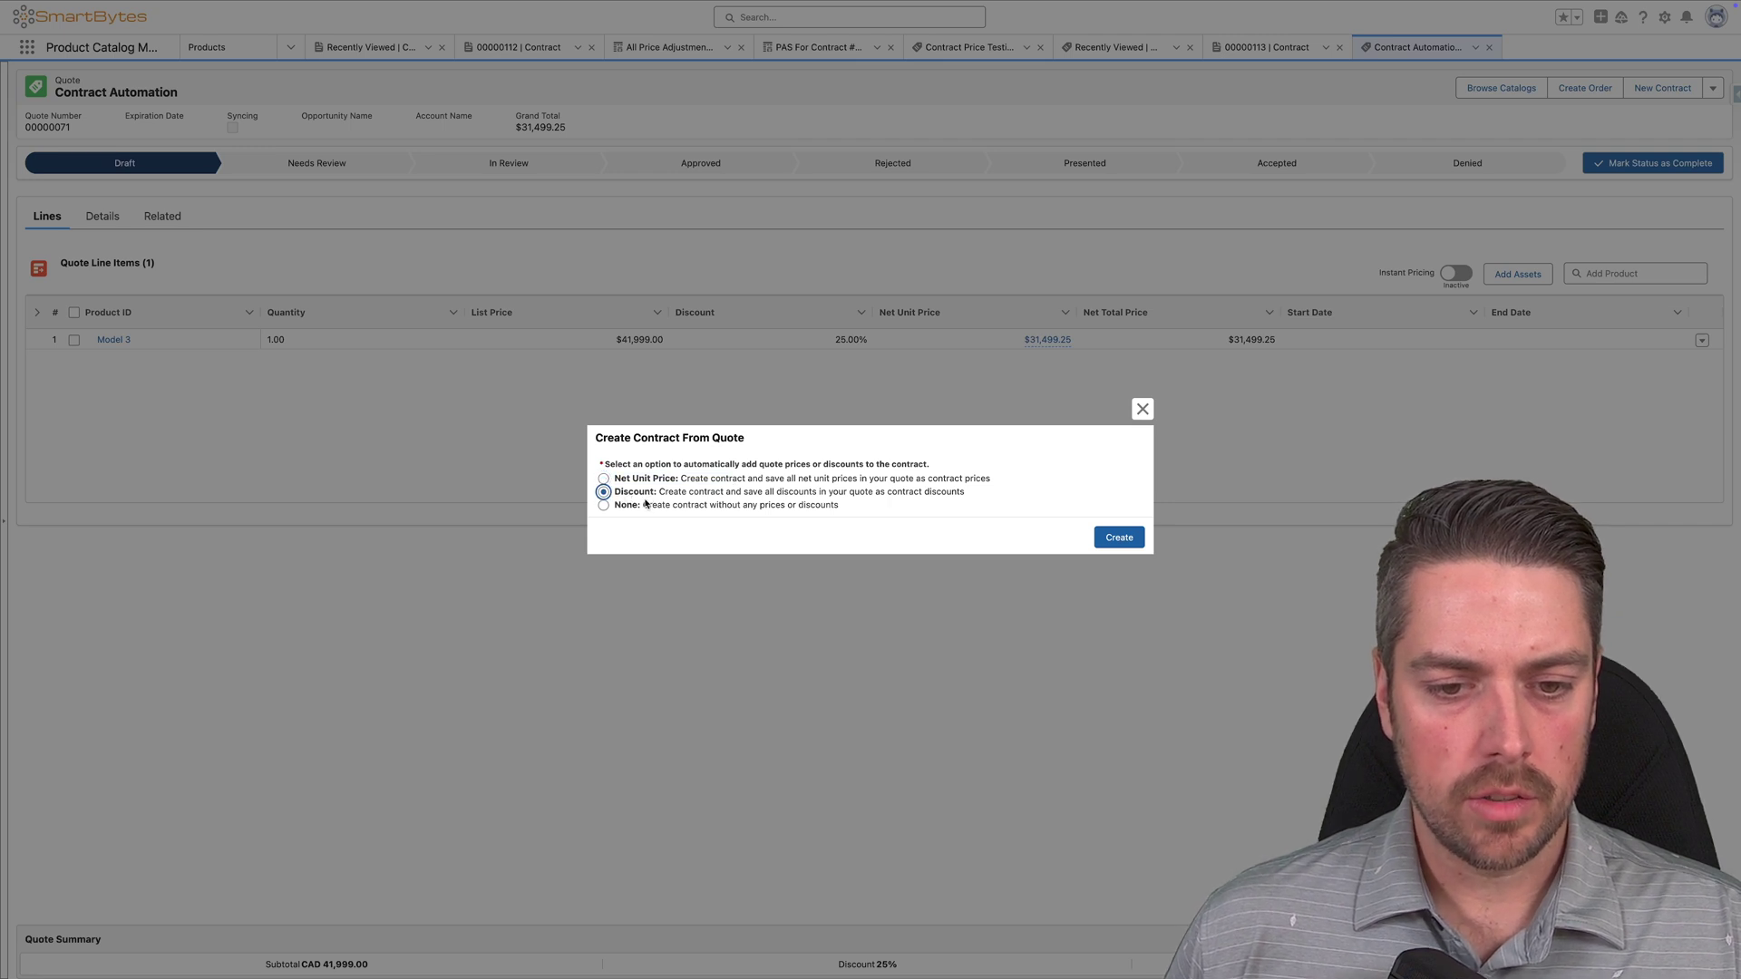
pyautogui.moveTo(621, 510); pyautogui.dragTo(838, 517)
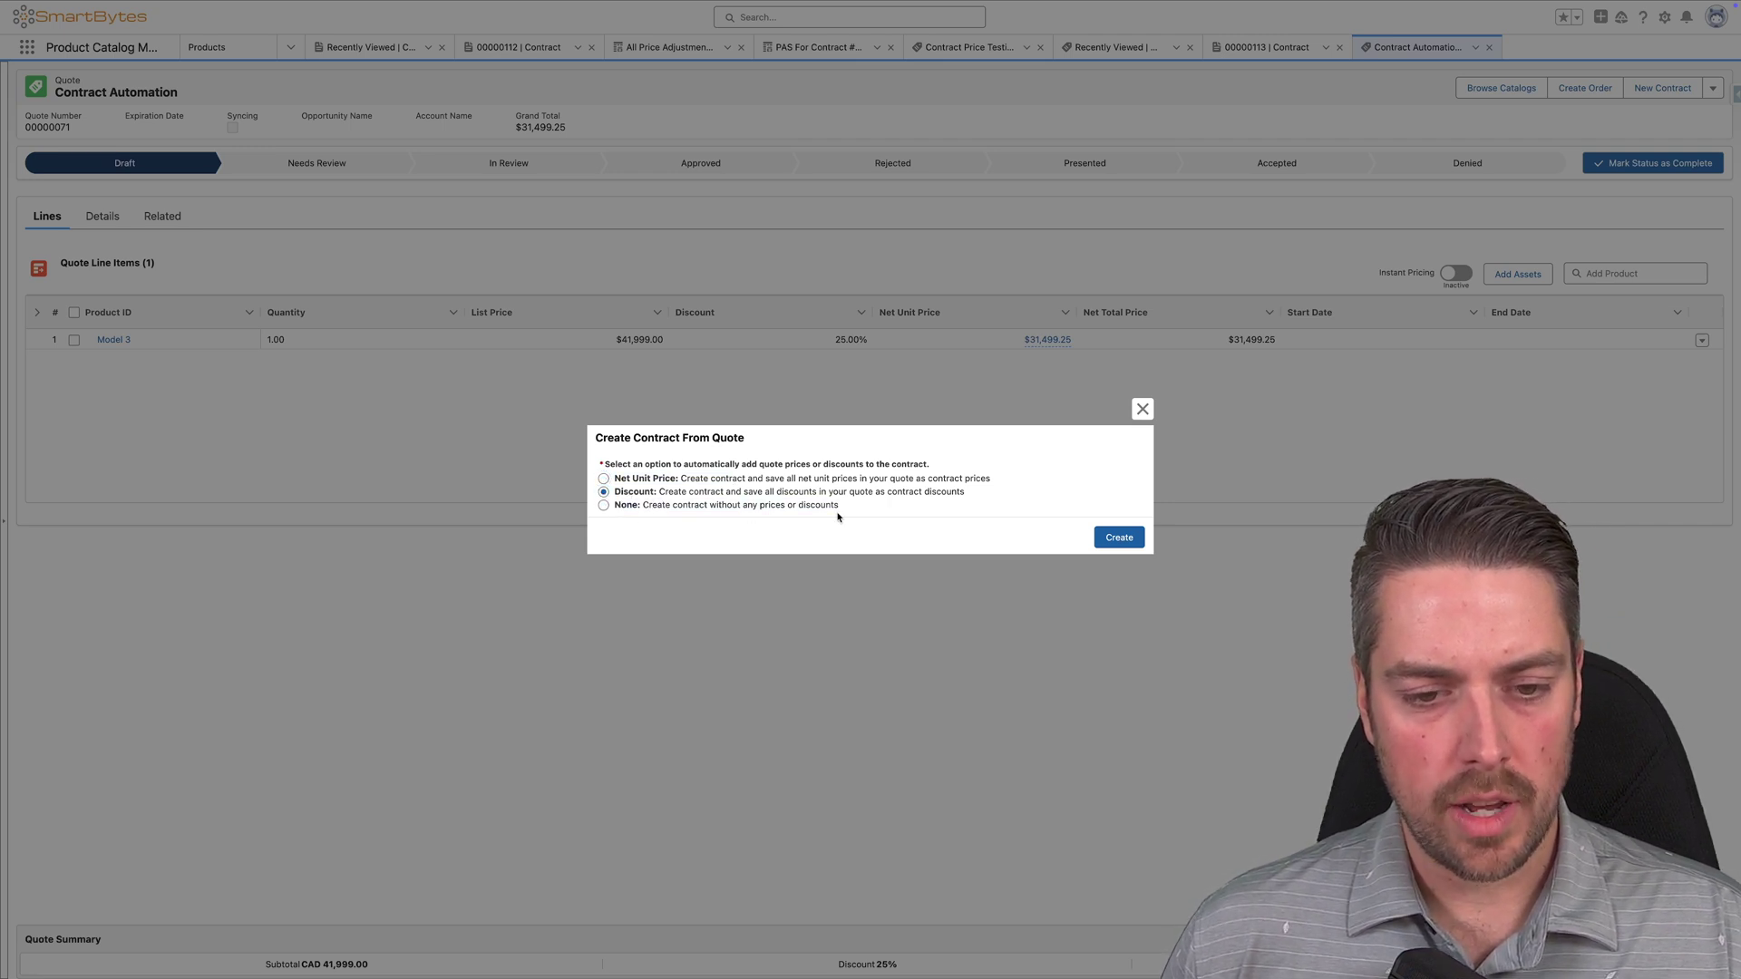
pyautogui.click(603, 479)
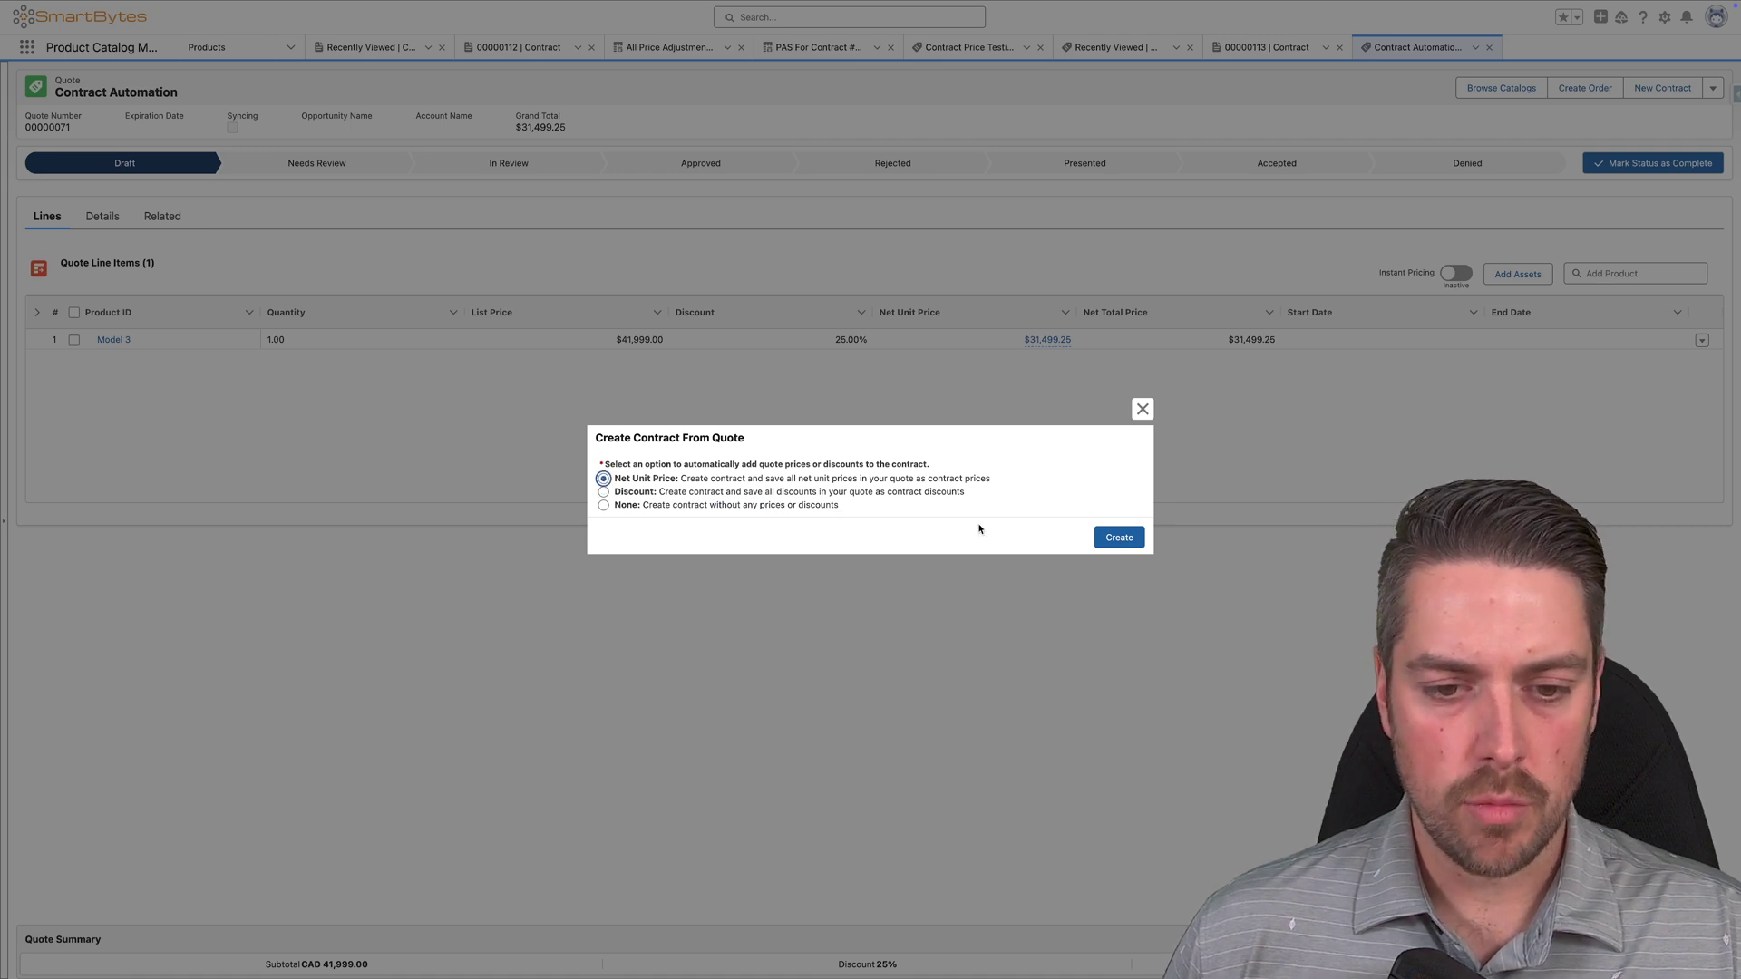
pyautogui.click(1108, 536)
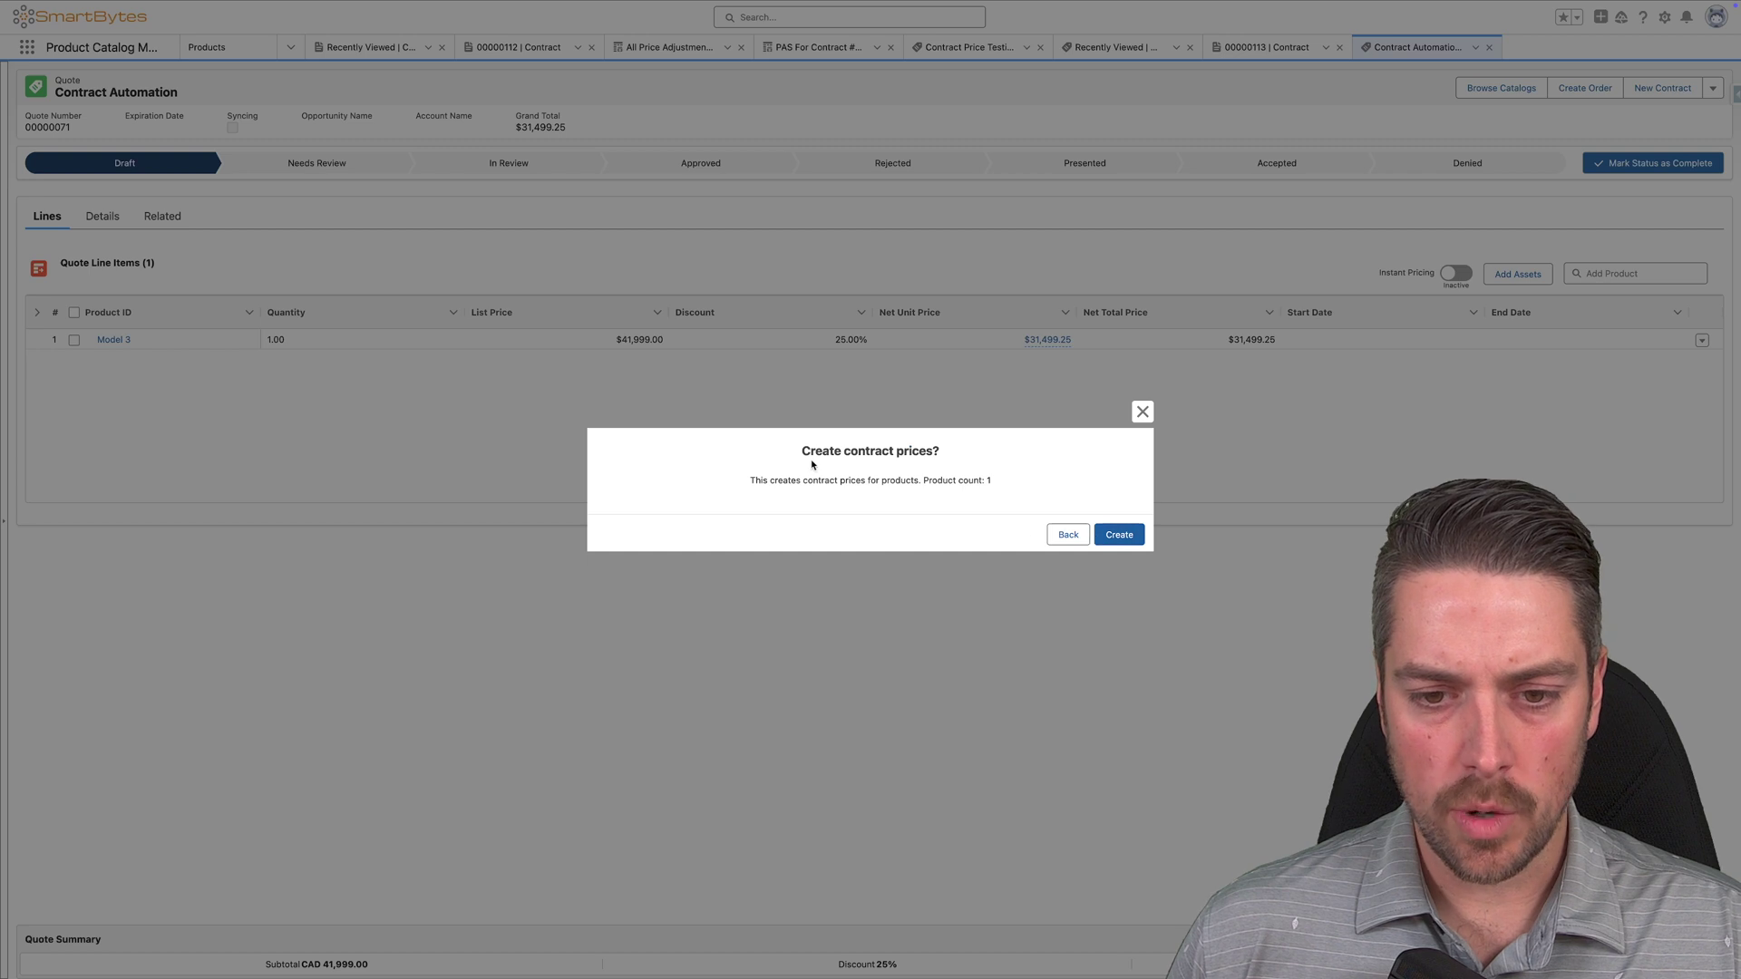
pyautogui.moveTo(796, 453); pyautogui.dragTo(1004, 486)
pyautogui.click(1002, 485)
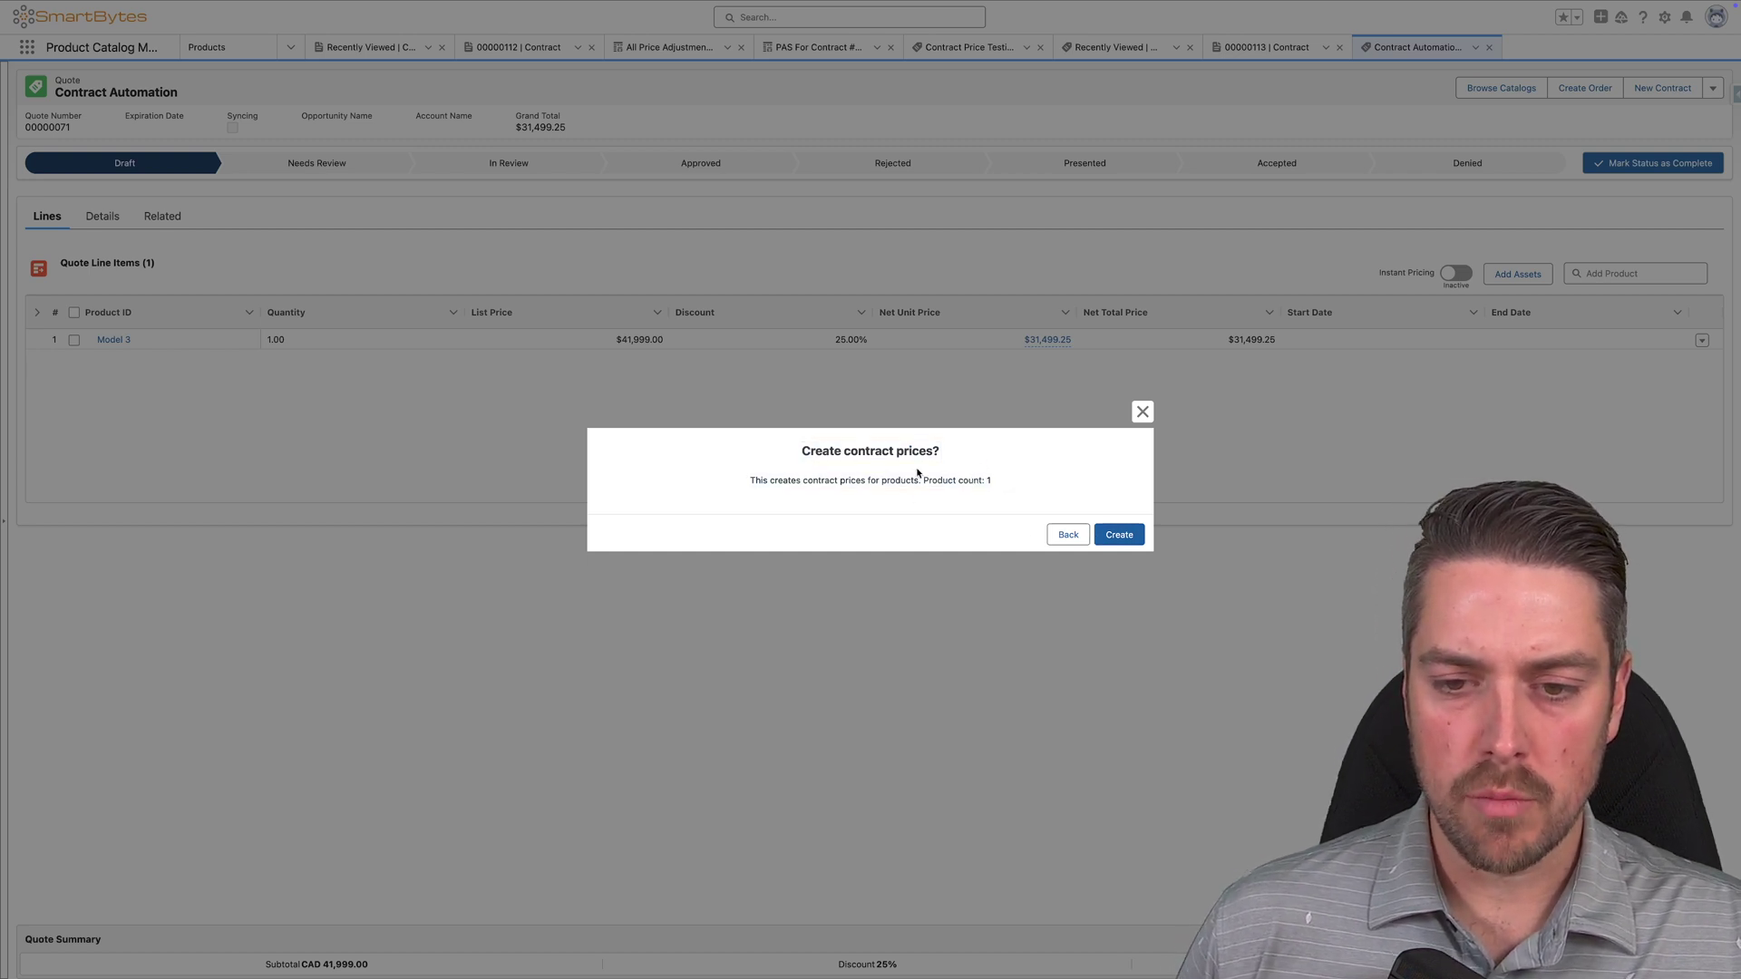
pyautogui.click(1106, 536)
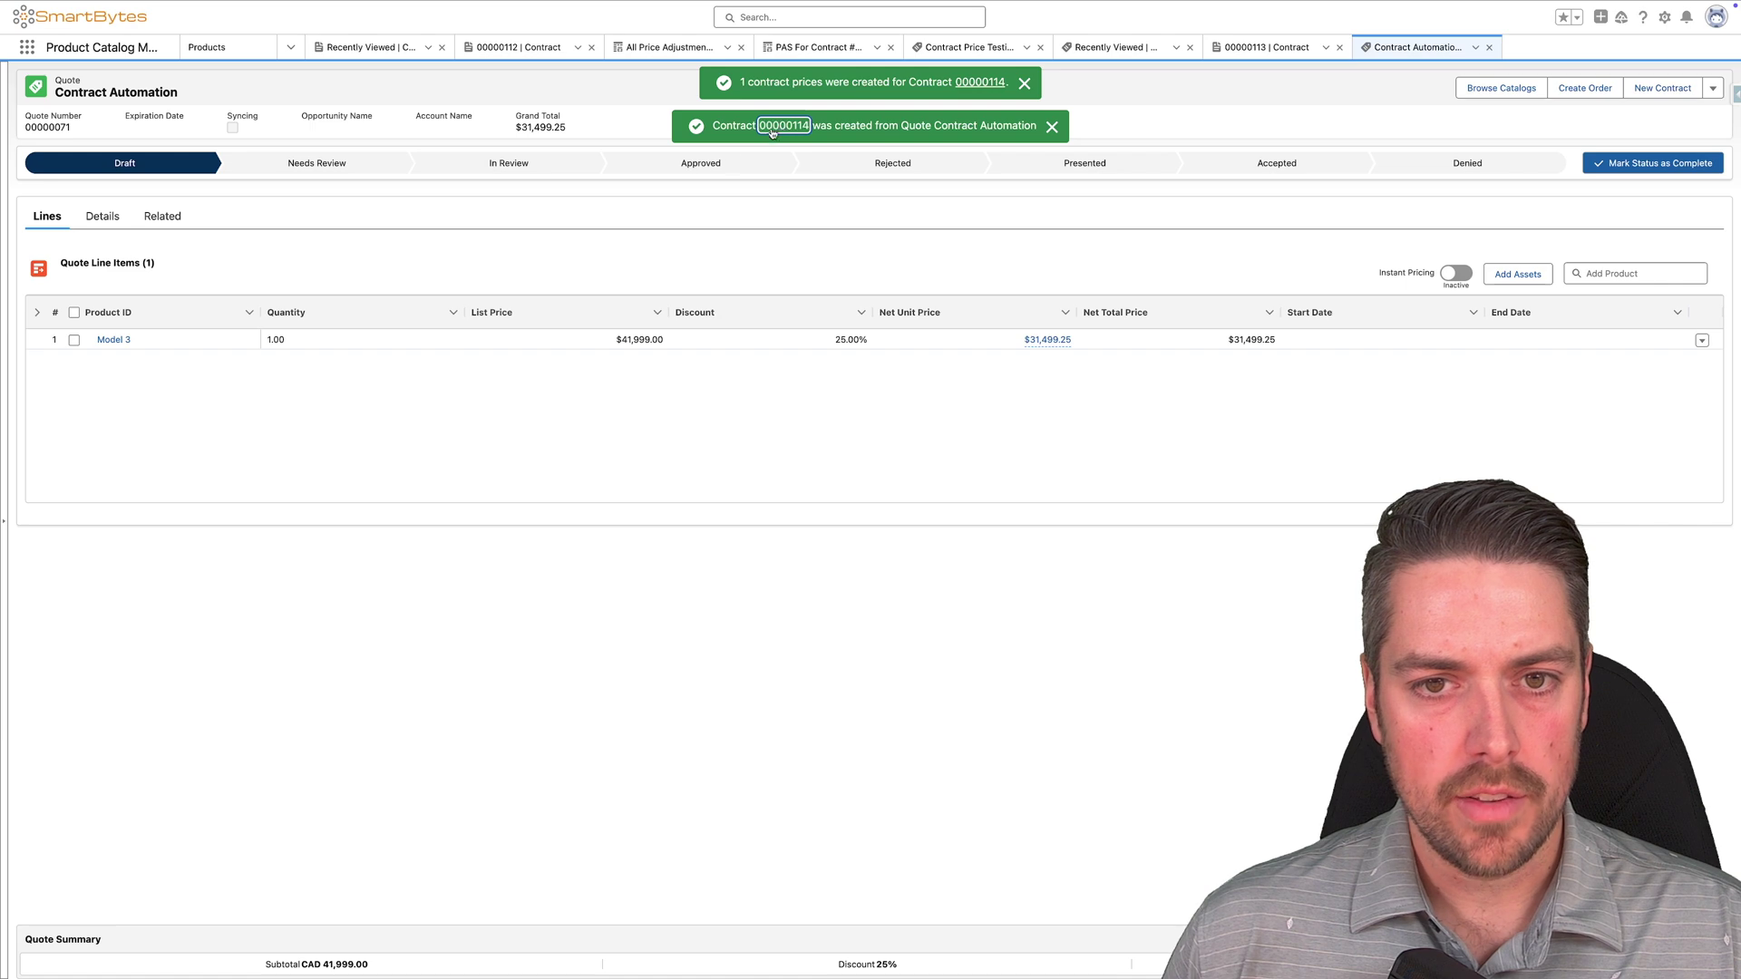
# Open the newly created contract and examine the details of its contract item price
pyautogui.click(782, 128)
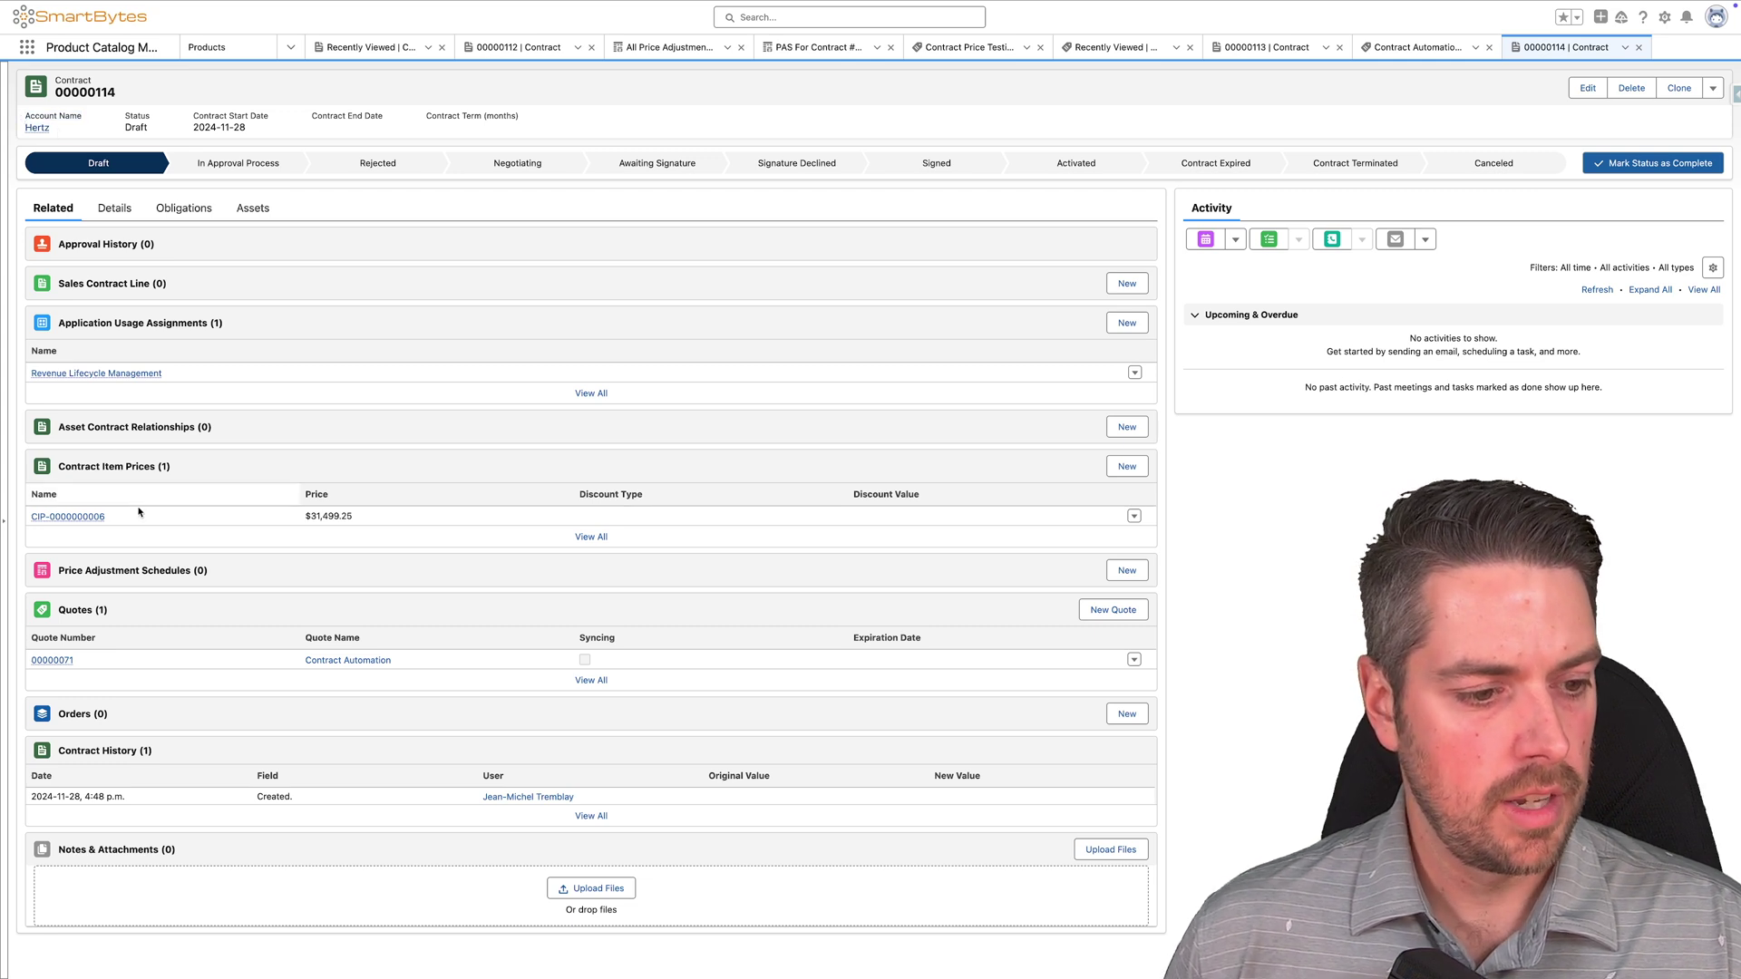
pyautogui.click(29, 521)
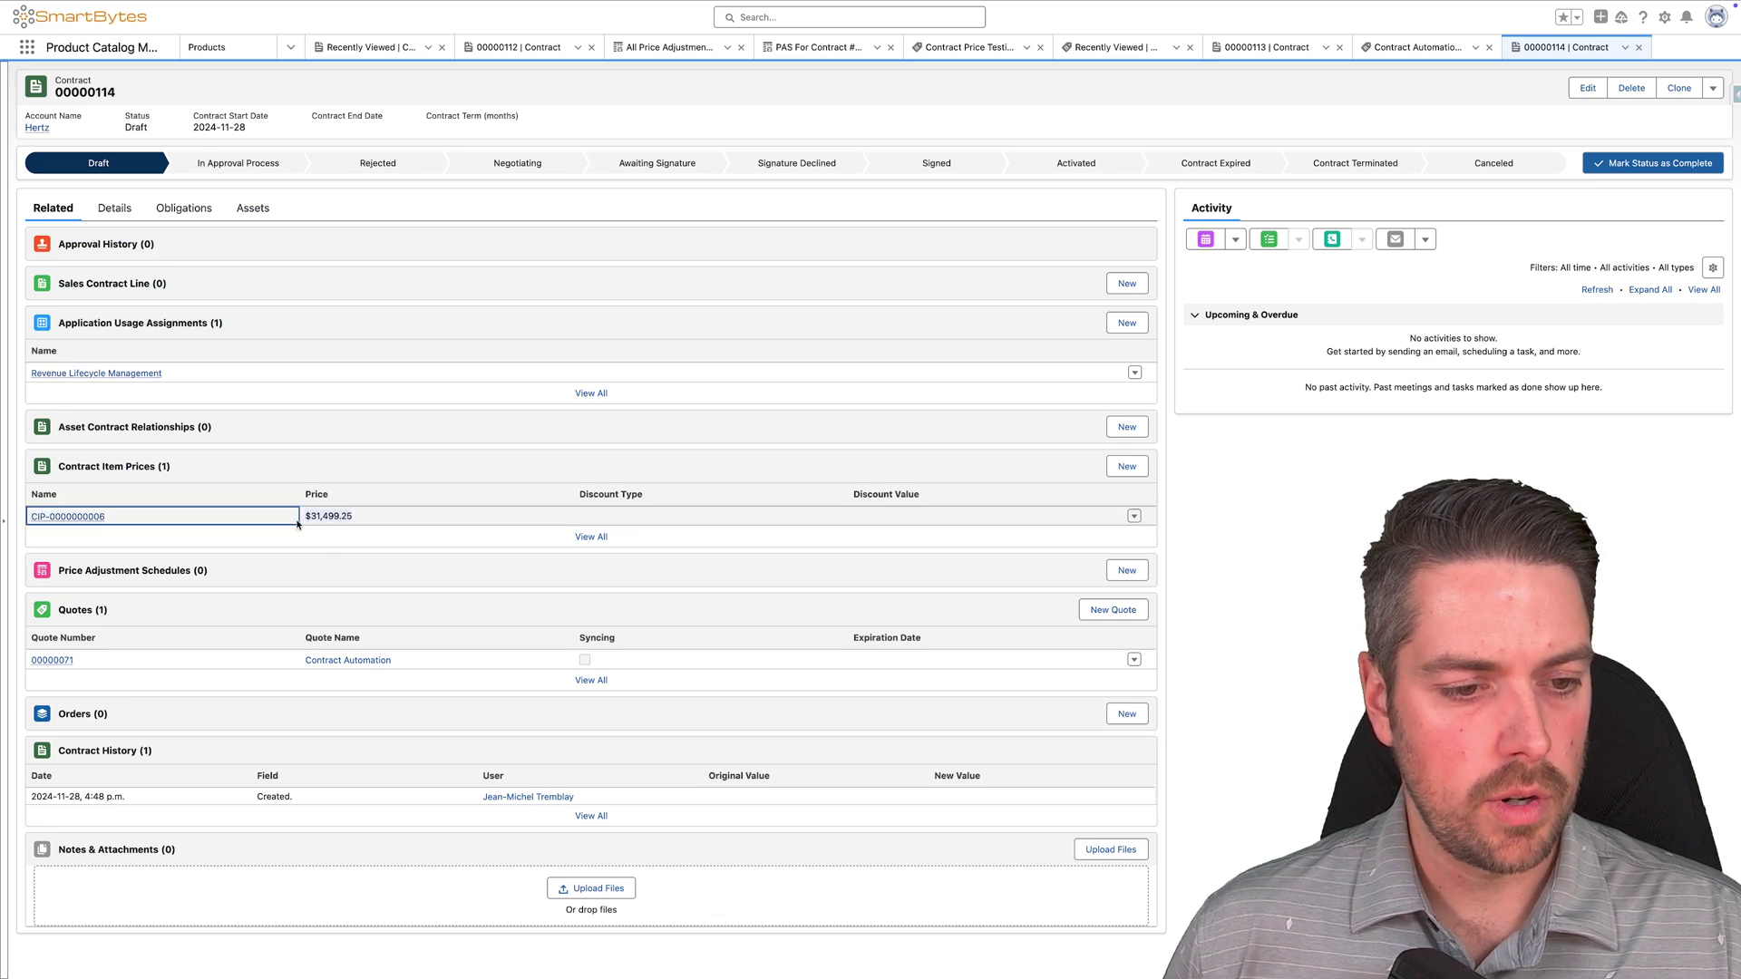
pyautogui.click(100, 517)
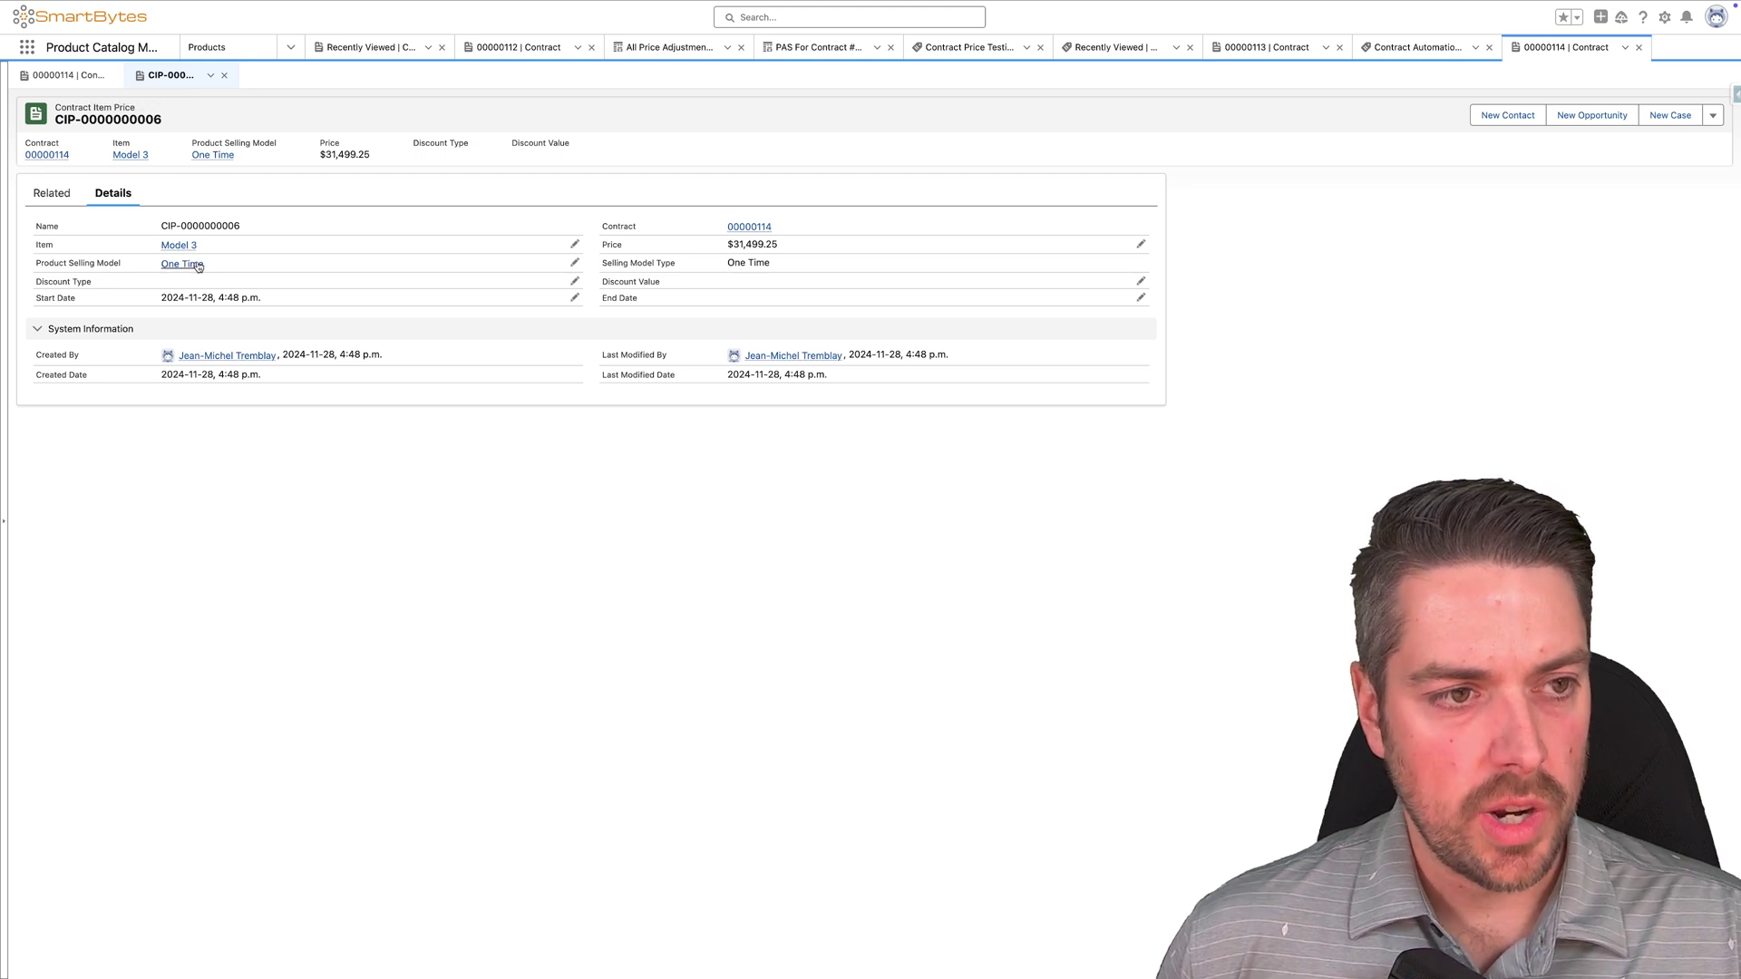
# Open the Create Contract From Quote flow from the Setup flows list to examine its logic
pyautogui.moveTo(367, 5)
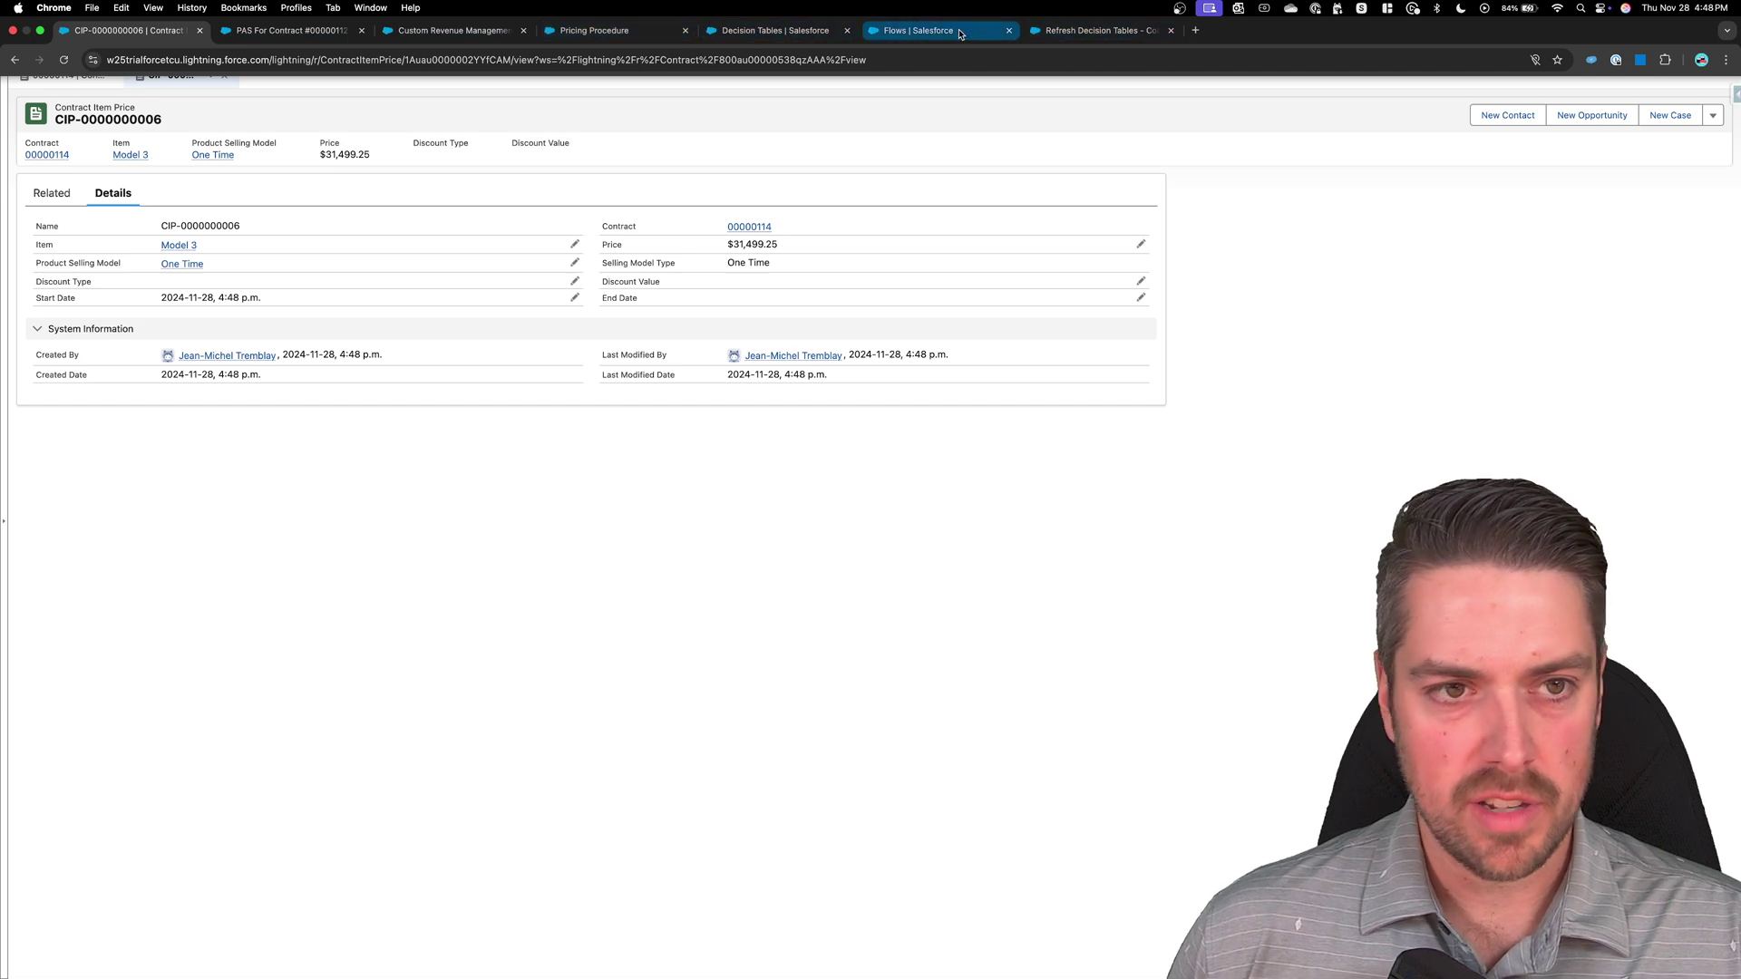
pyautogui.click(918, 30)
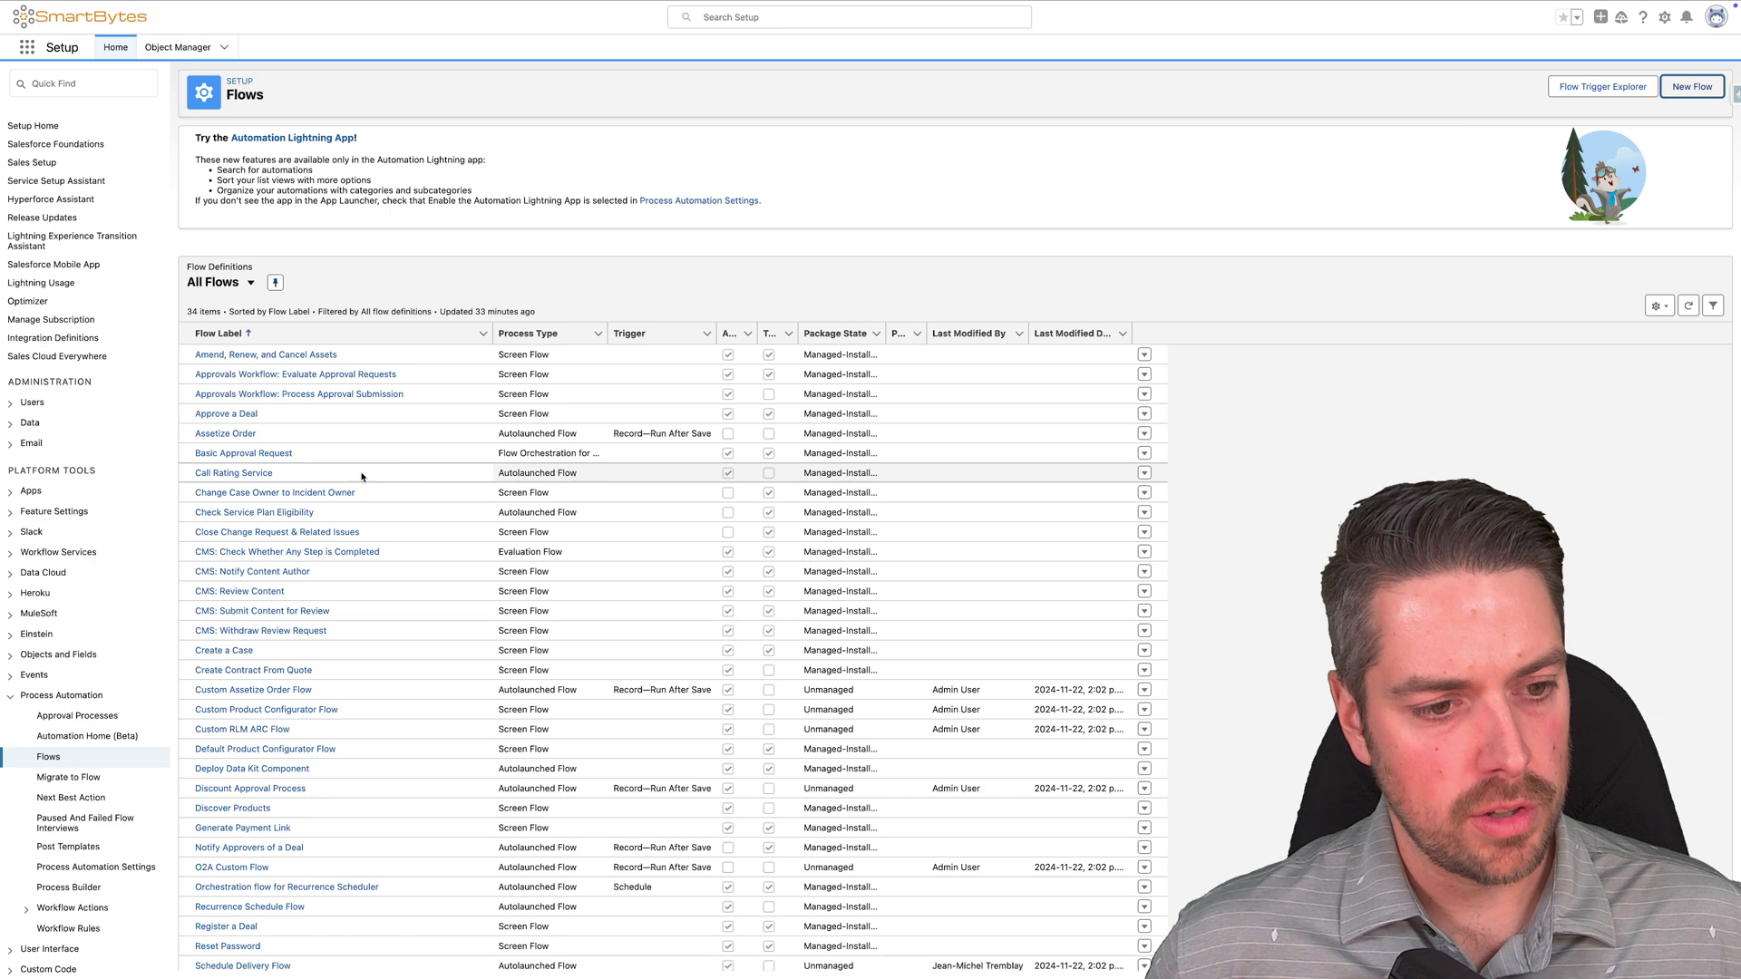
pyautogui.click(274, 671)
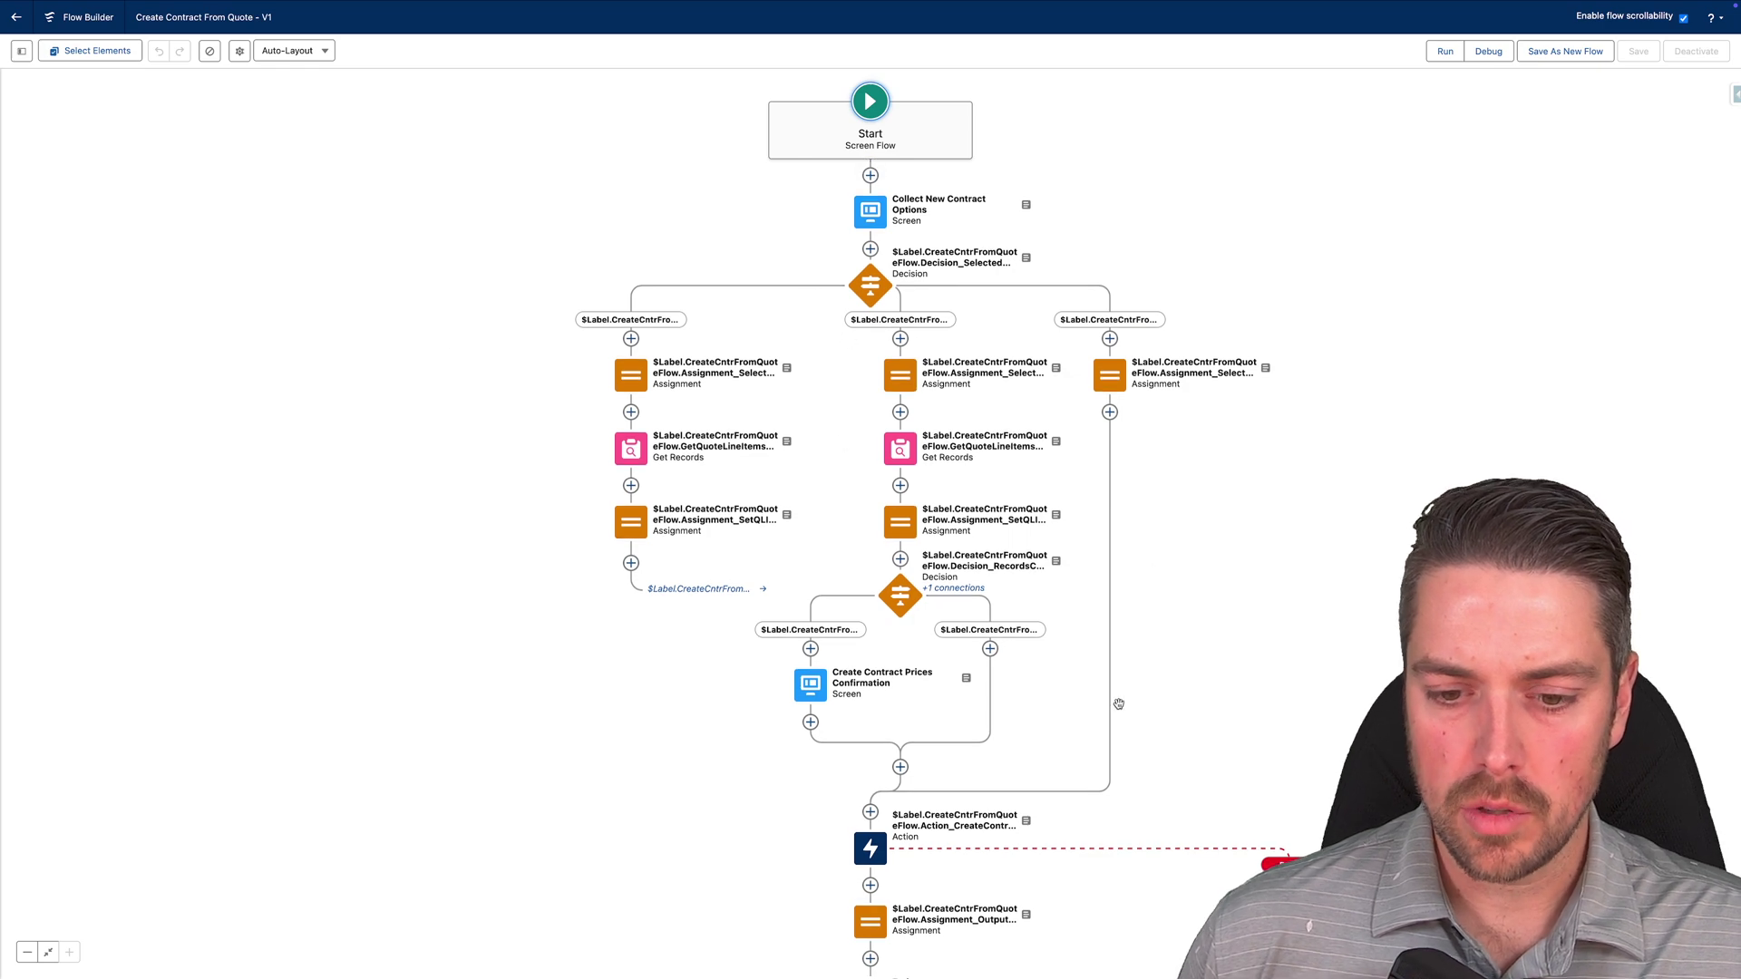
# Examine the flow's path from the contract options screen through its decision branches to the contract creation action and fault path
pyautogui.moveTo(1292, 750); pyautogui.dragTo(1196, 480)
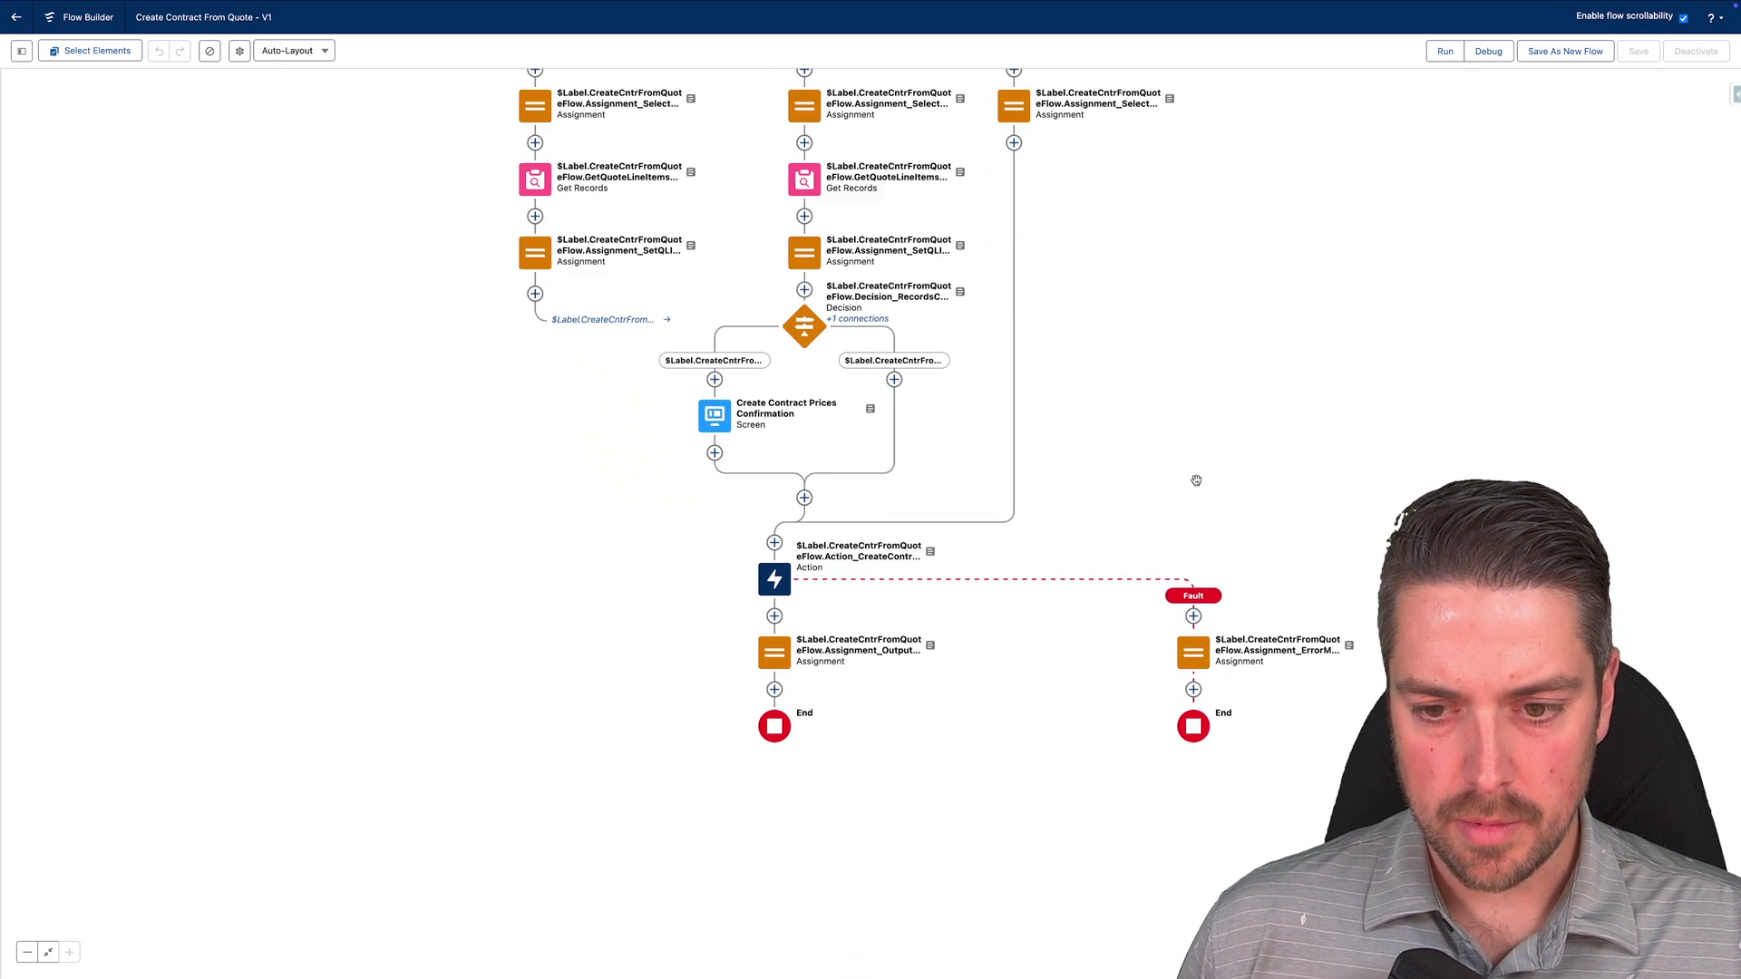
pyautogui.moveTo(1185, 369); pyautogui.dragTo(1203, 643)
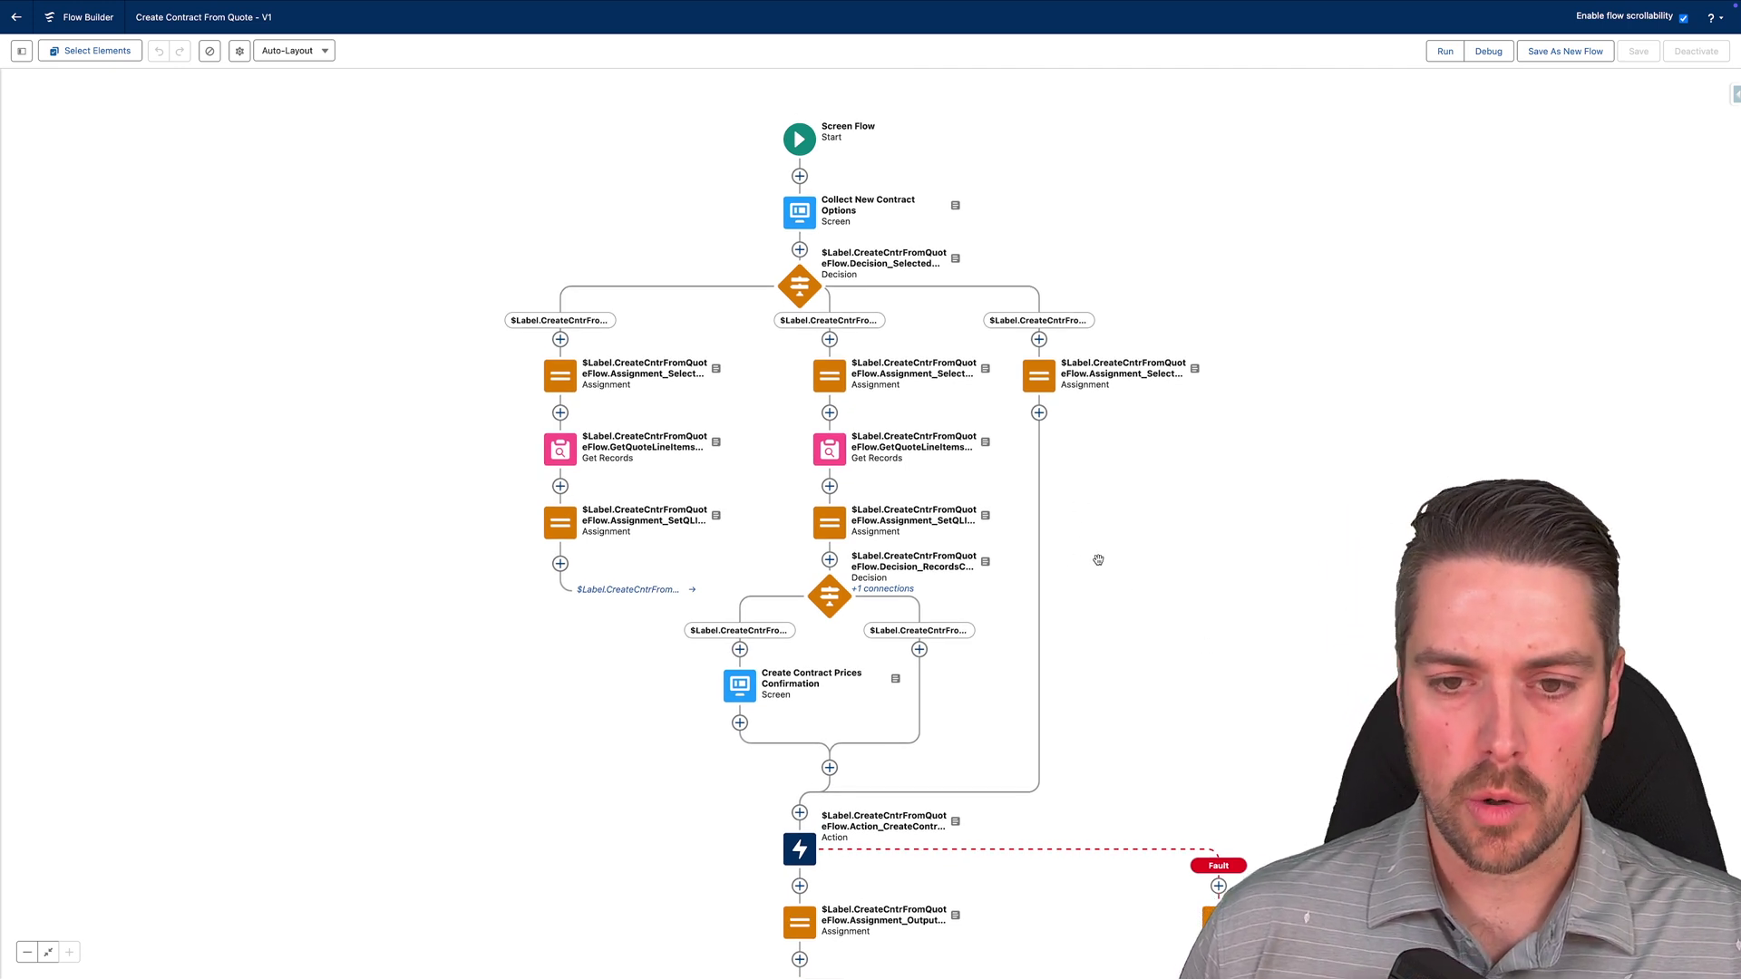
pyautogui.moveTo(1249, 659); pyautogui.dragTo(1164, 432)
pyautogui.moveTo(1024, 245); pyautogui.dragTo(1144, 637)
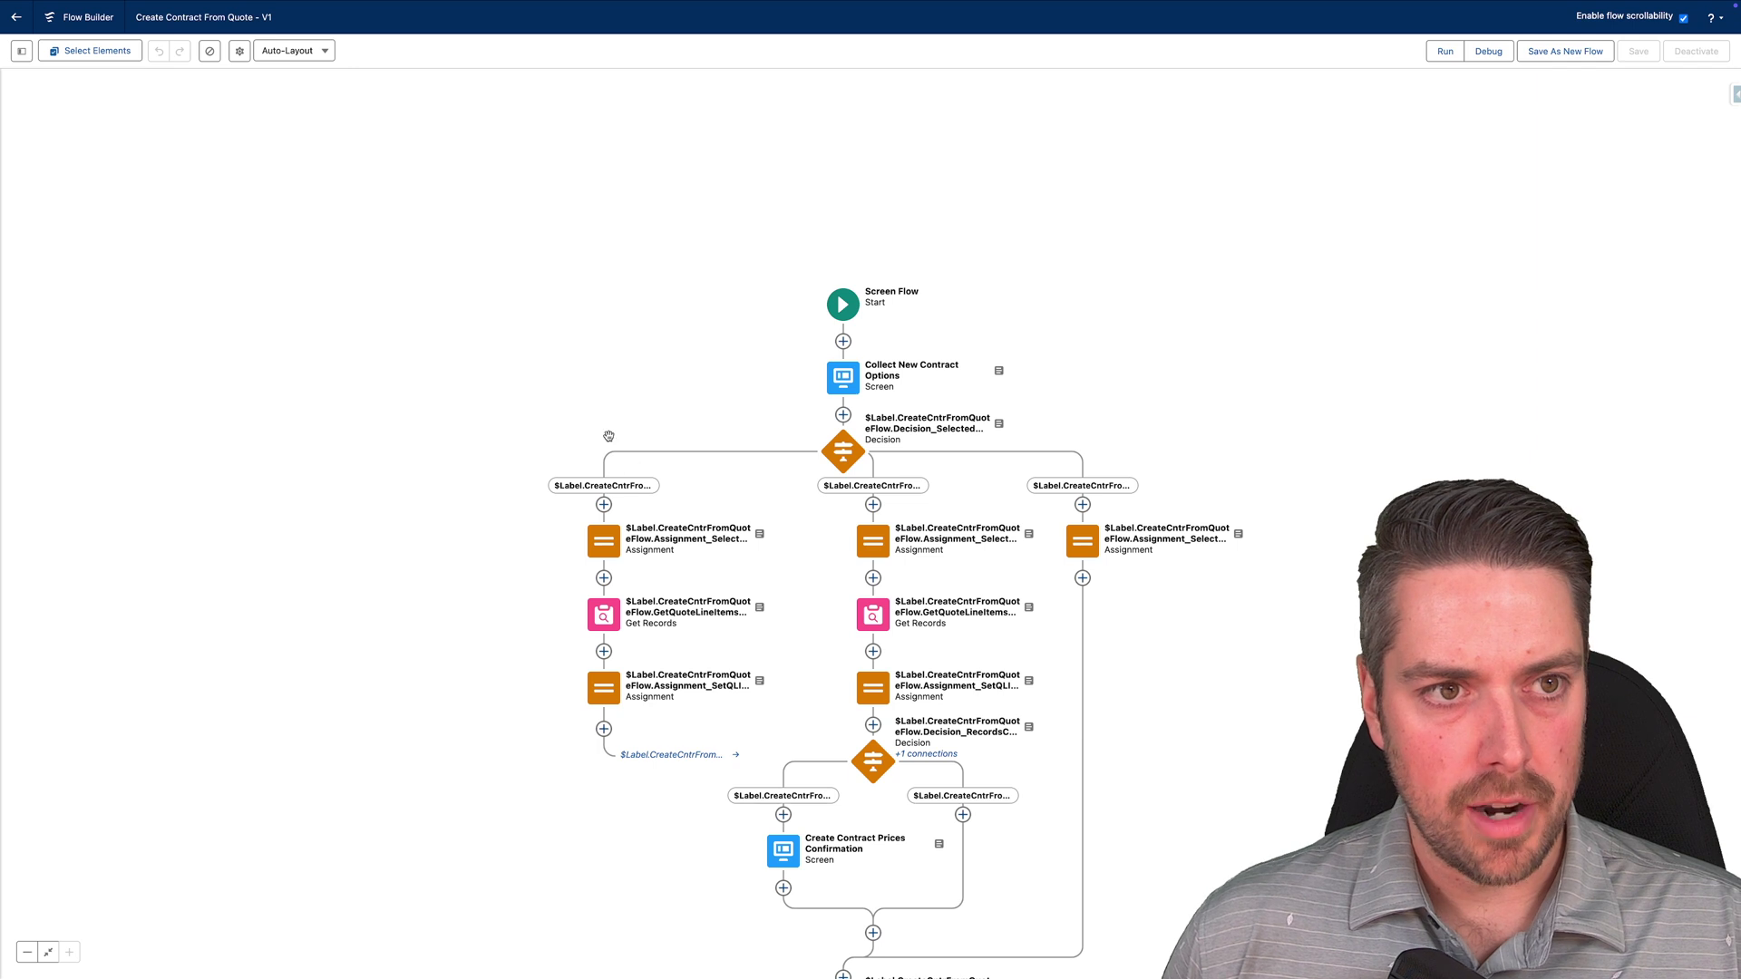
# Return to the newly created Hertz contract and set its current status to Activated
pyautogui.click(675, 5)
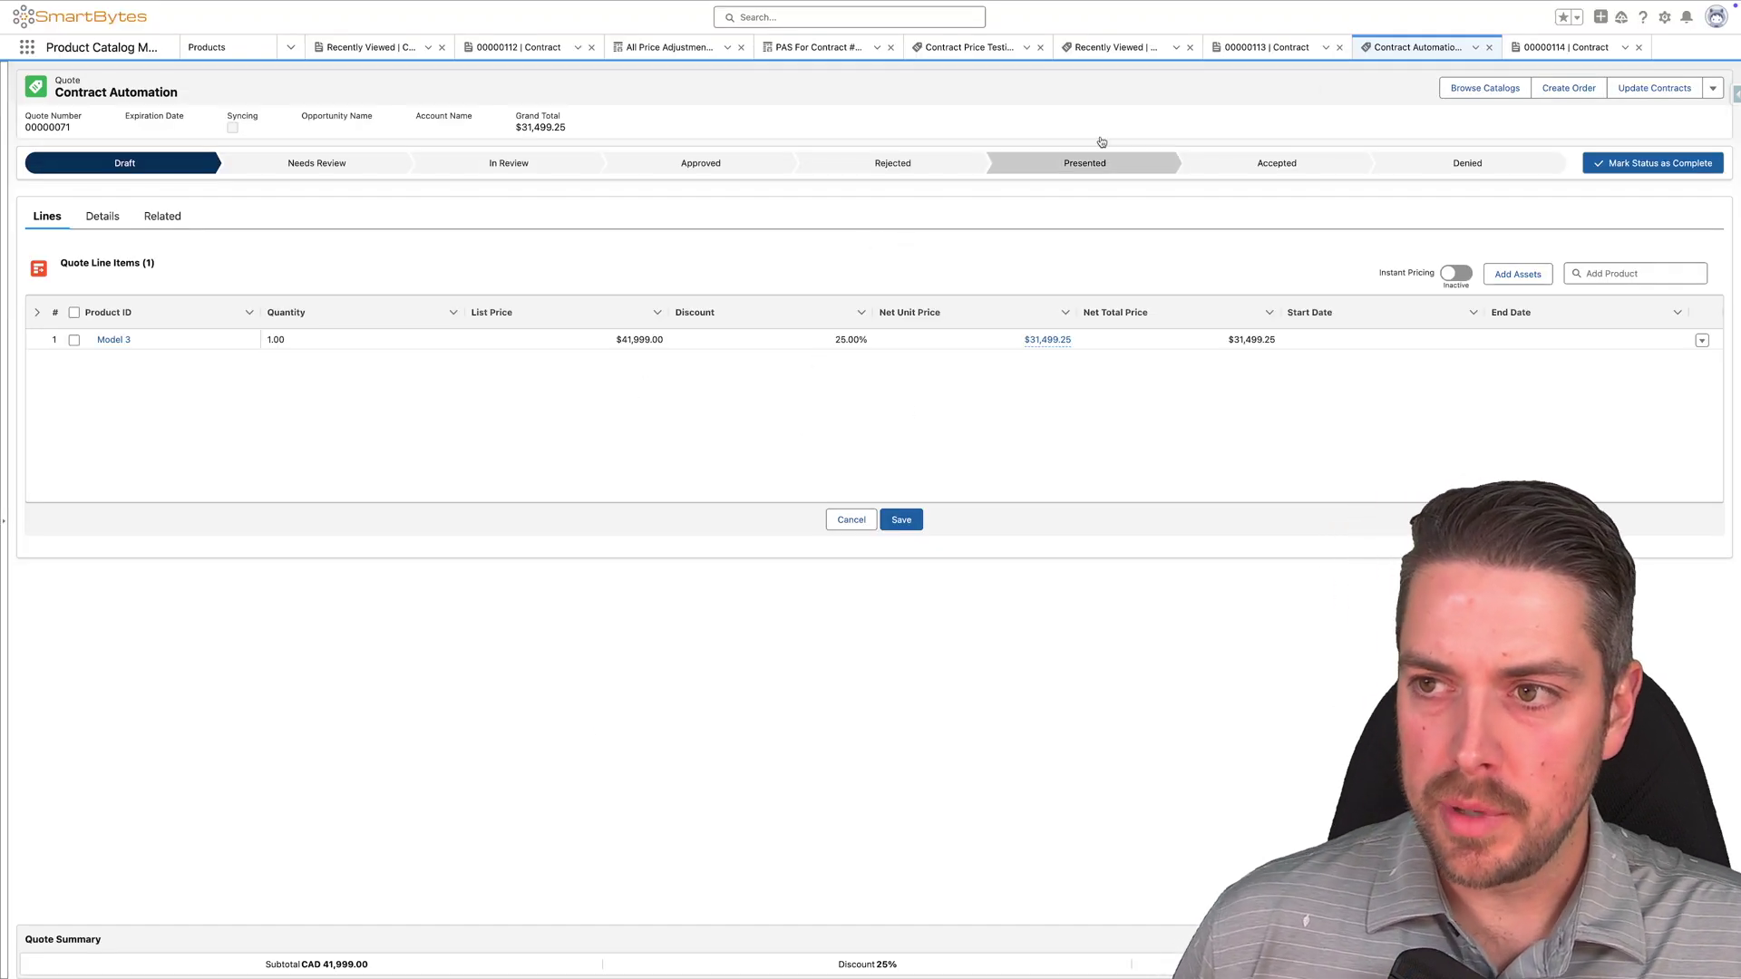
pyautogui.click(1577, 51)
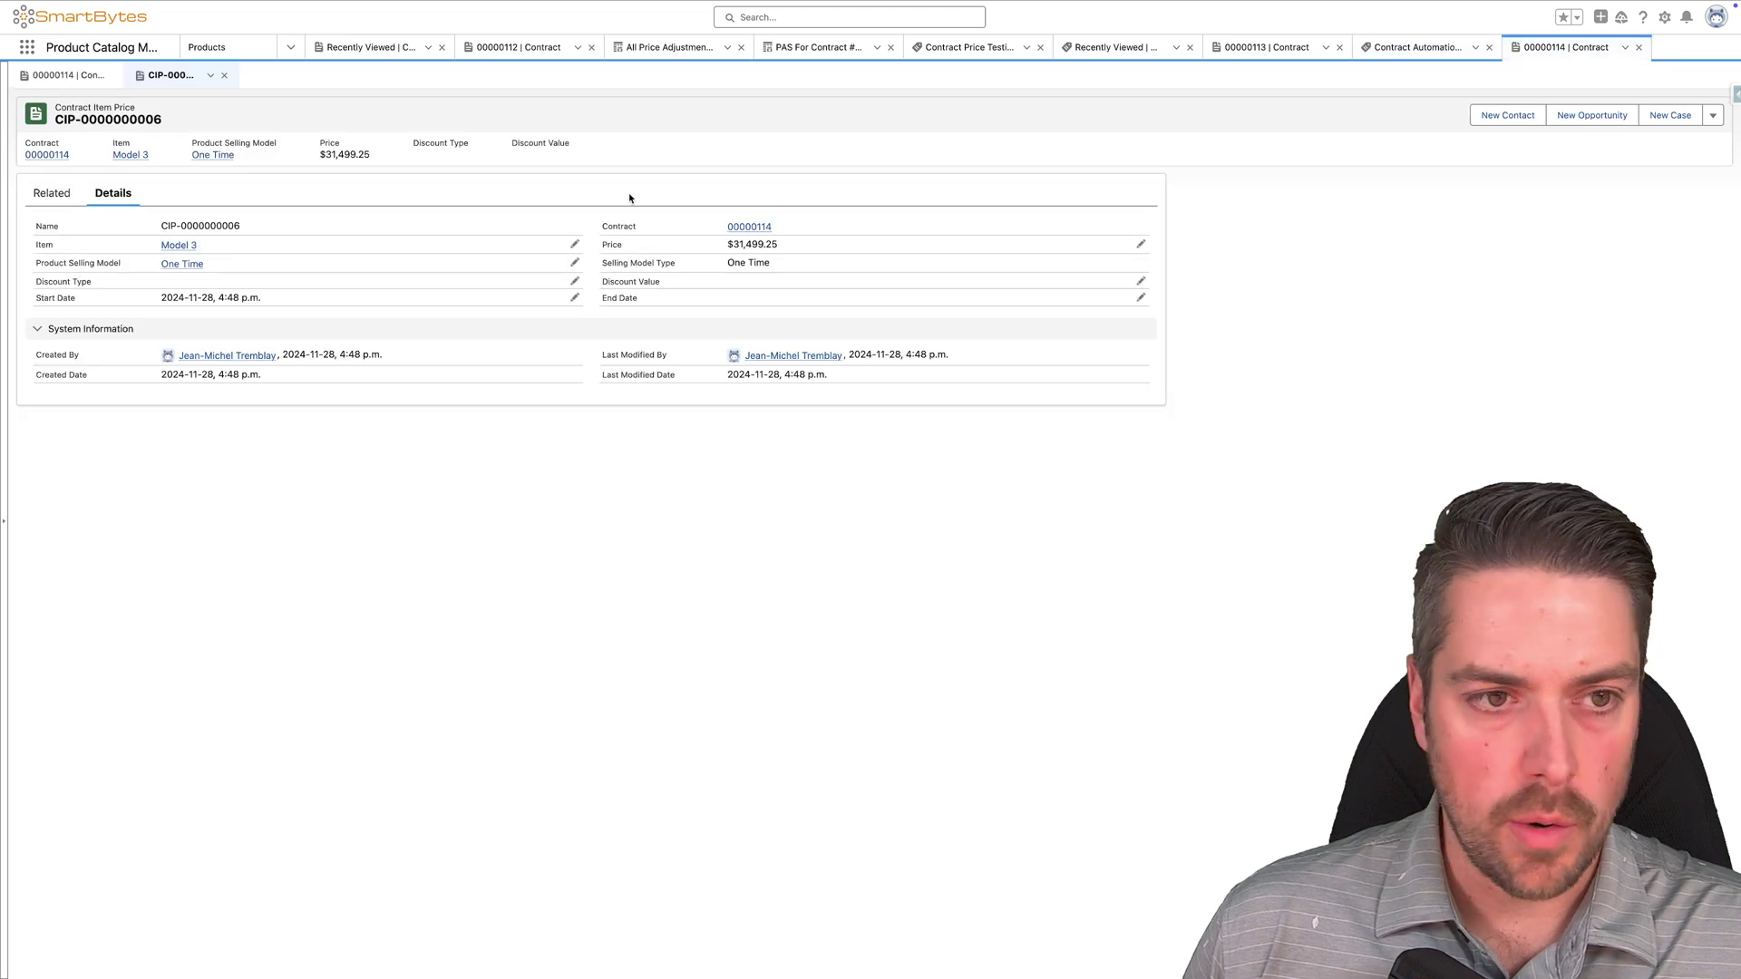
pyautogui.click(68, 76)
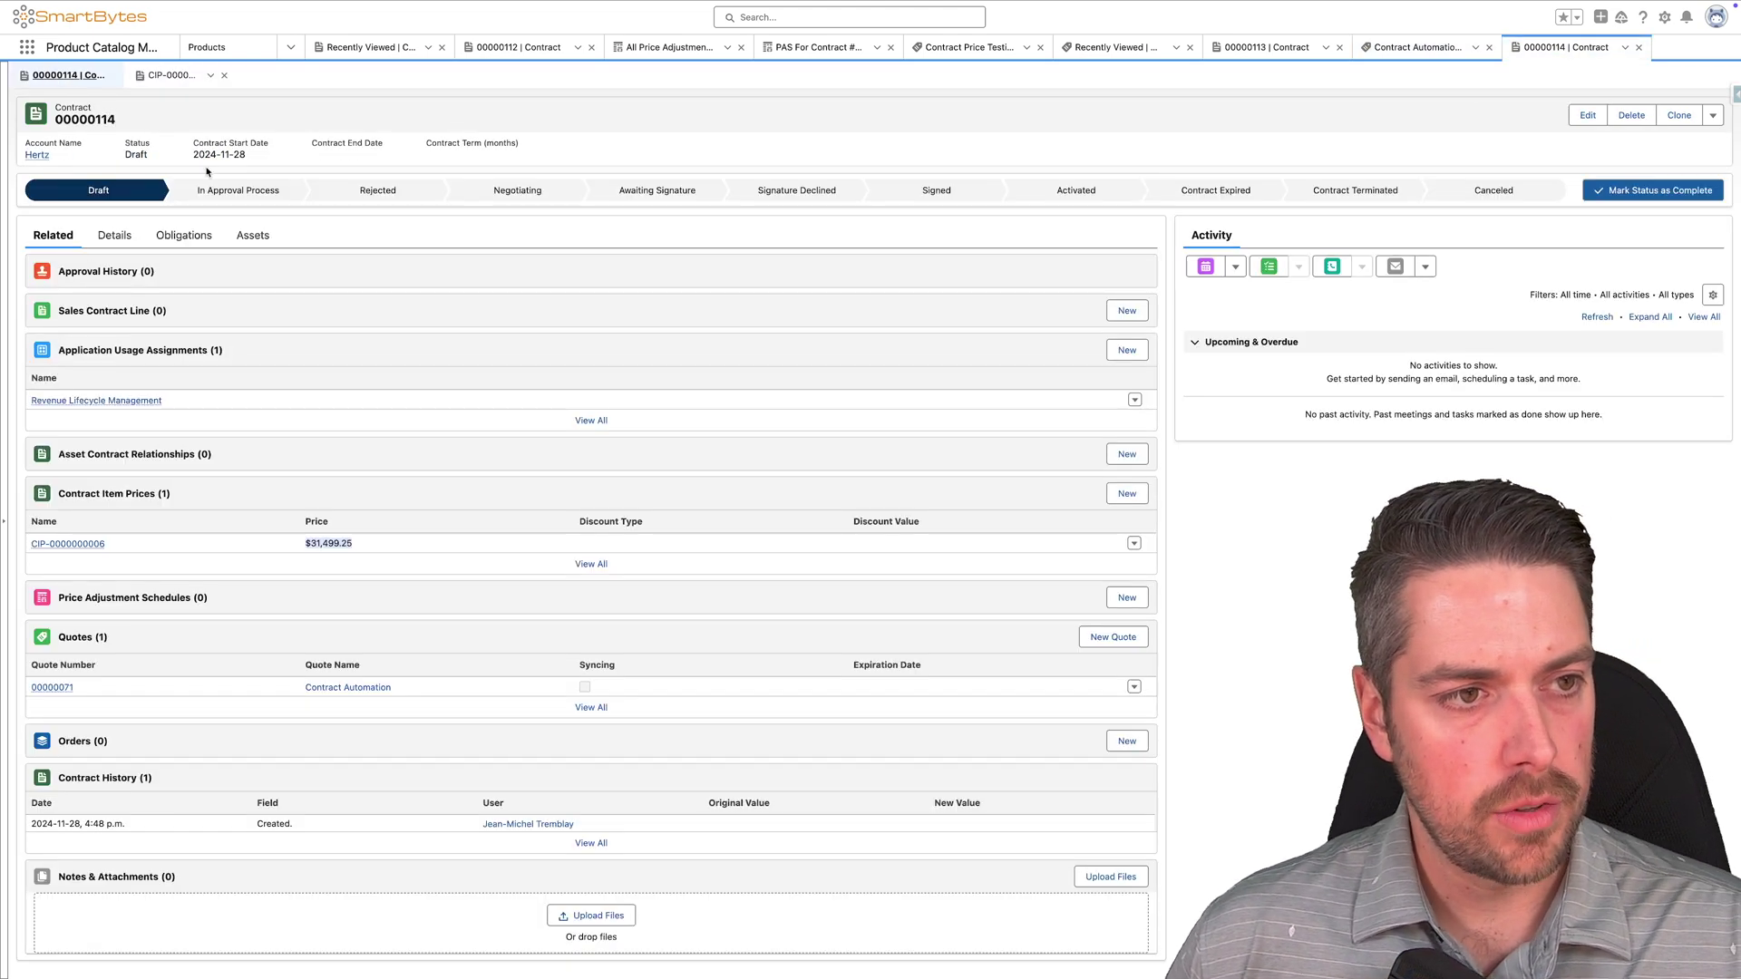
pyautogui.click(1076, 190)
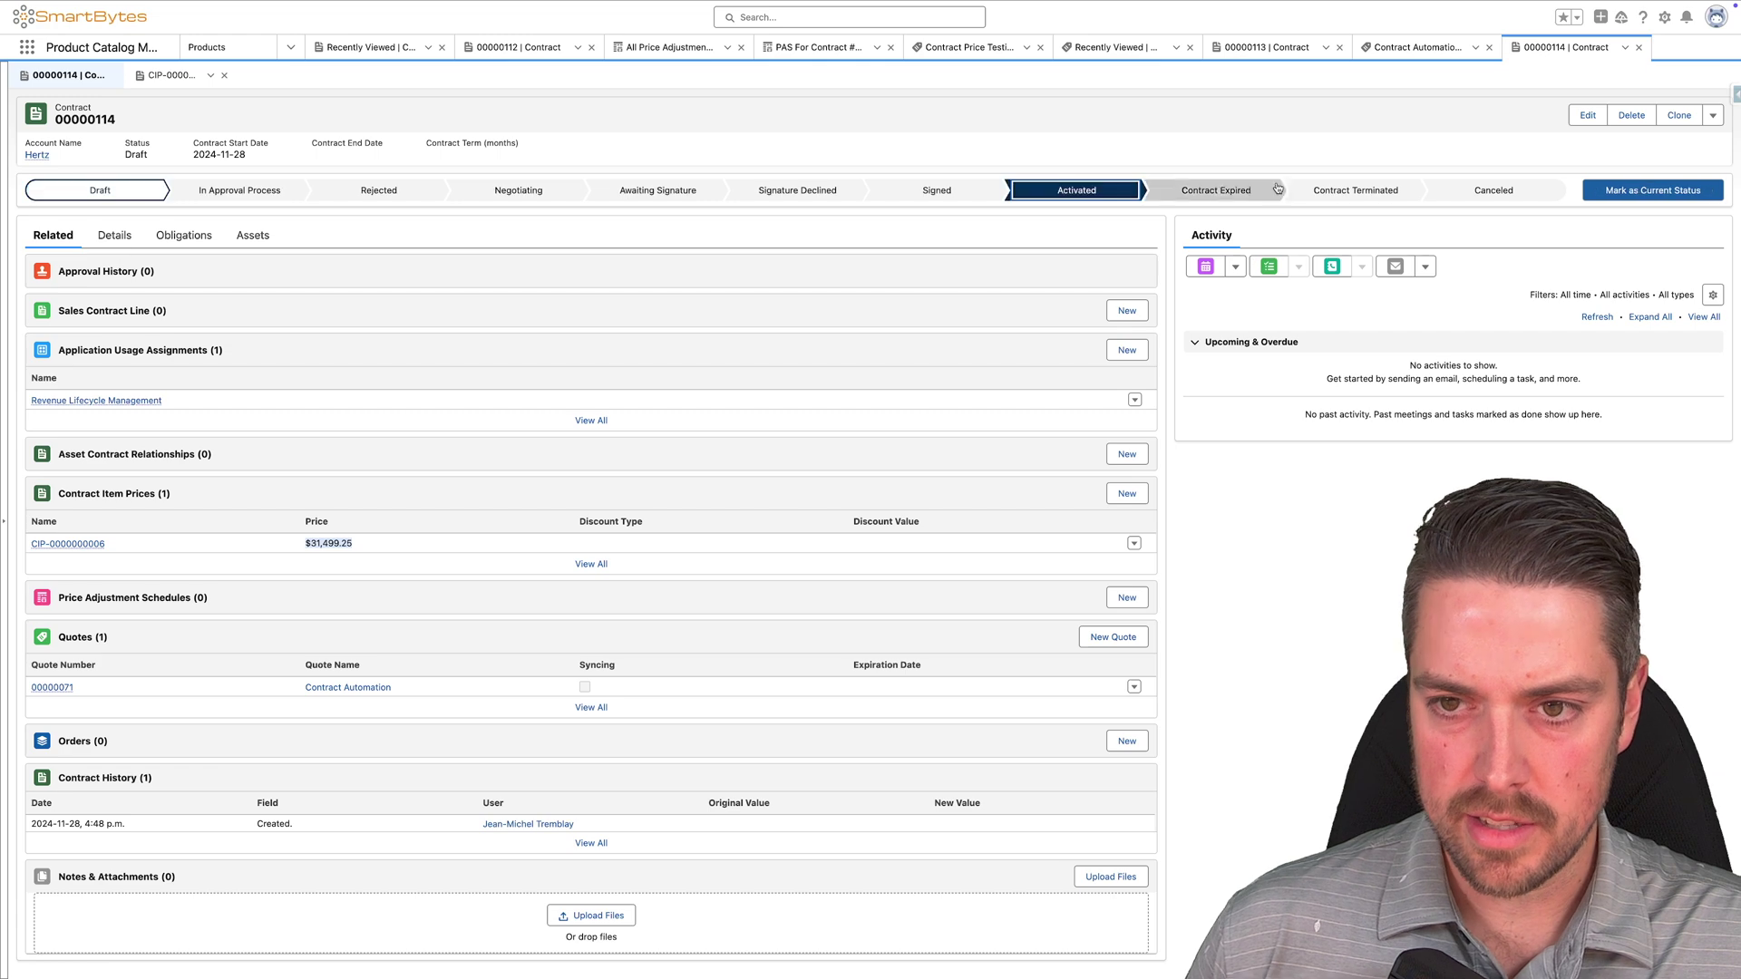
pyautogui.click(1621, 193)
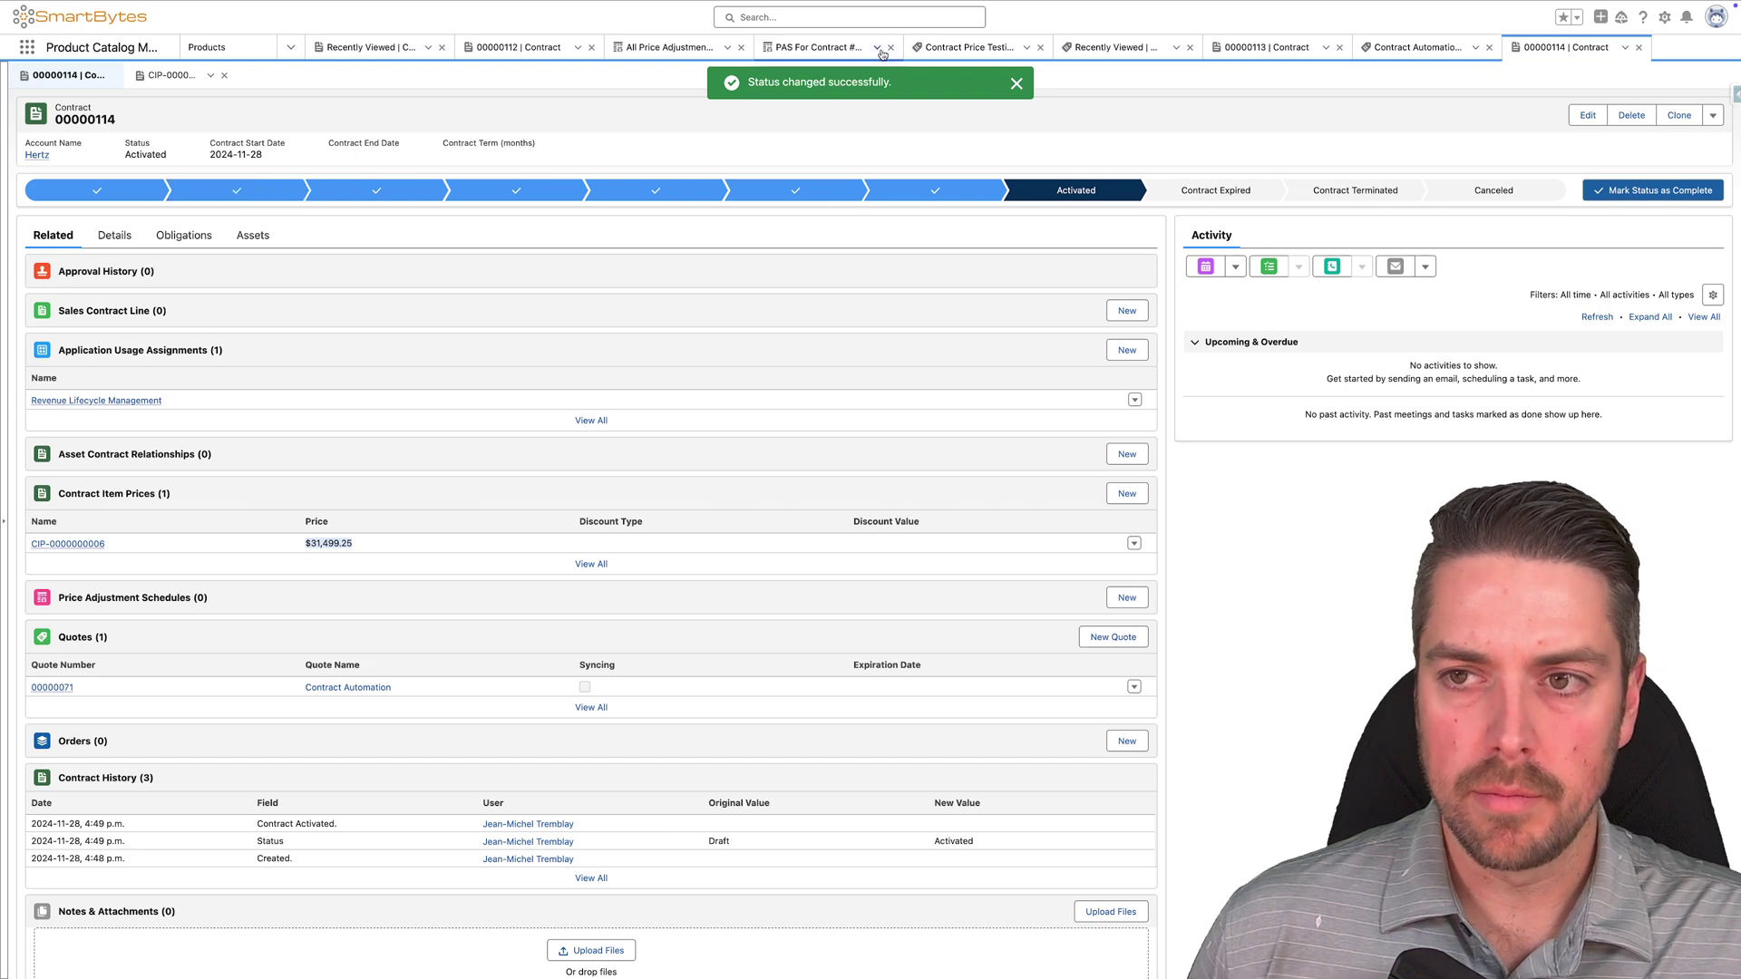
# Create an order from the Contract Automation quote and open the new order
pyautogui.click(1390, 48)
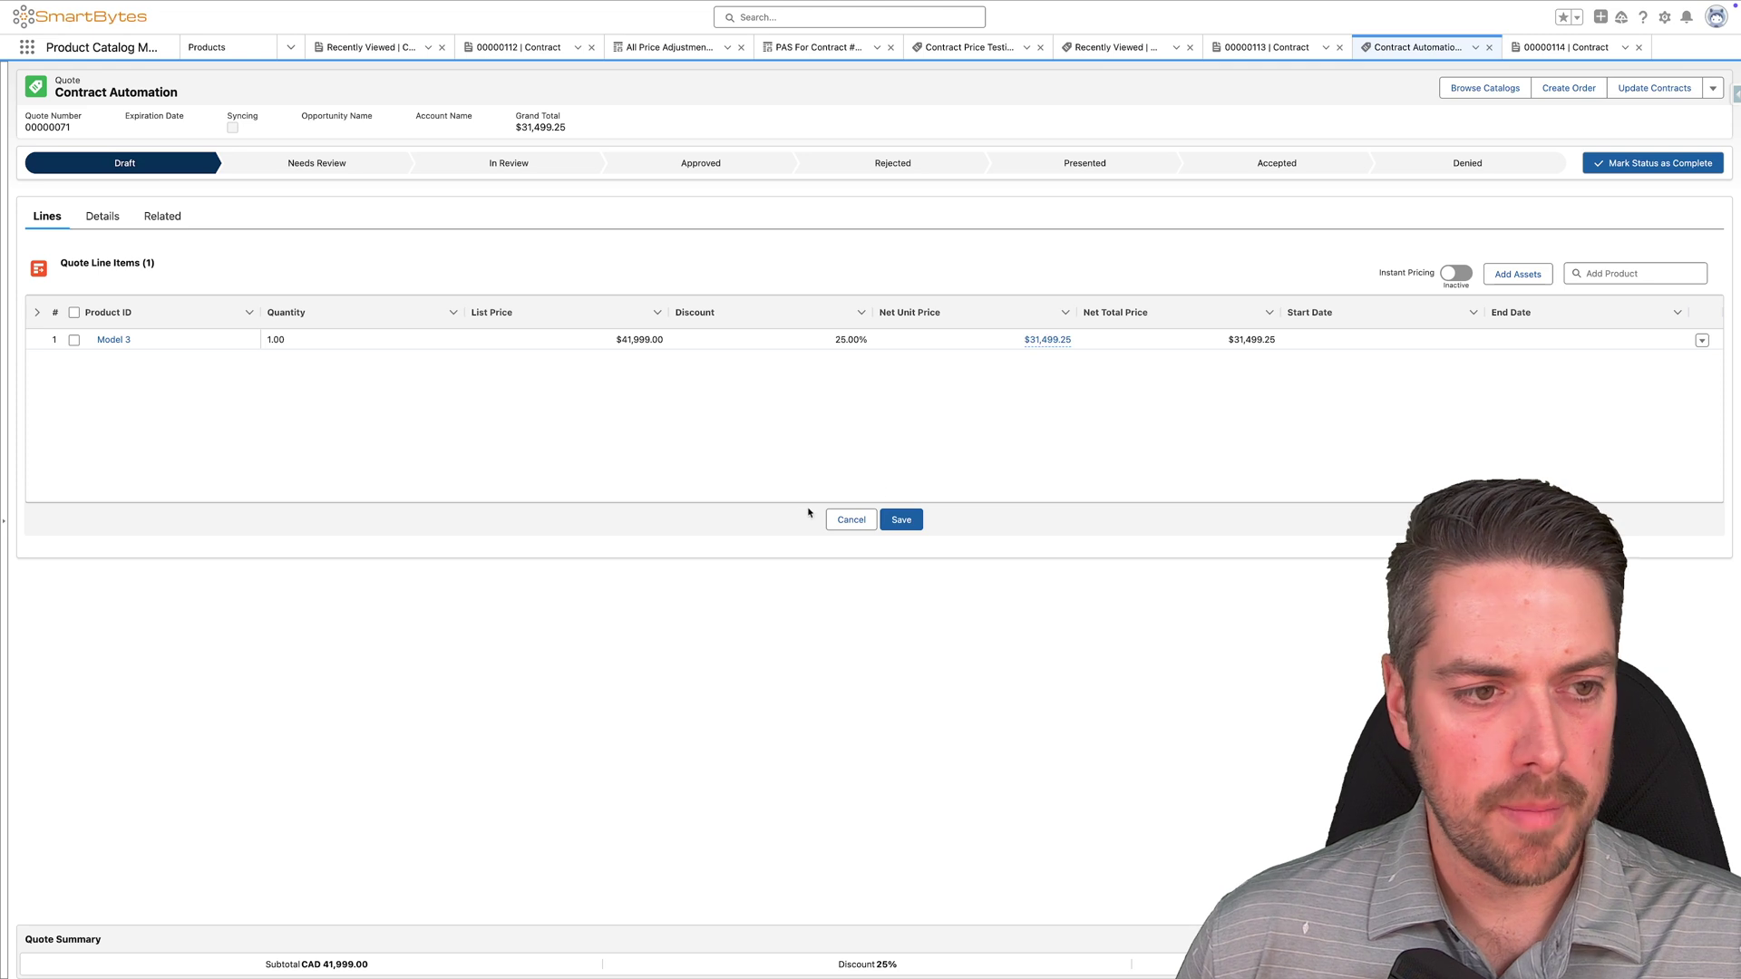
pyautogui.click(1554, 87)
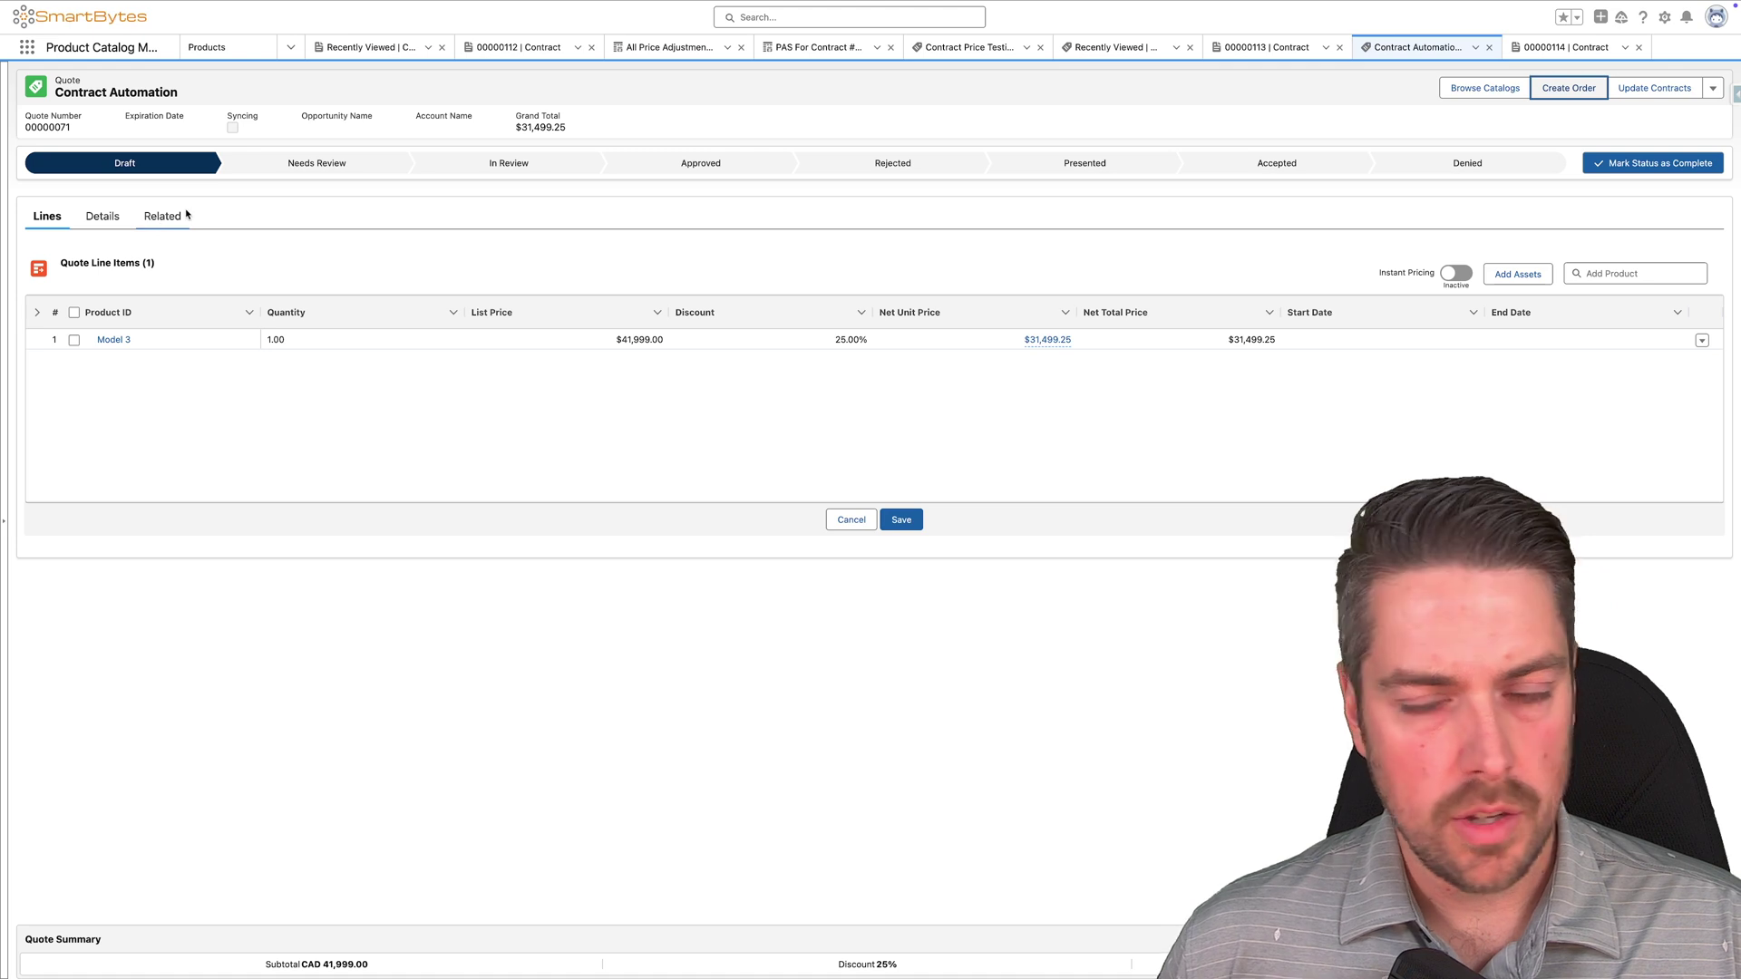
pyautogui.click(803, 83)
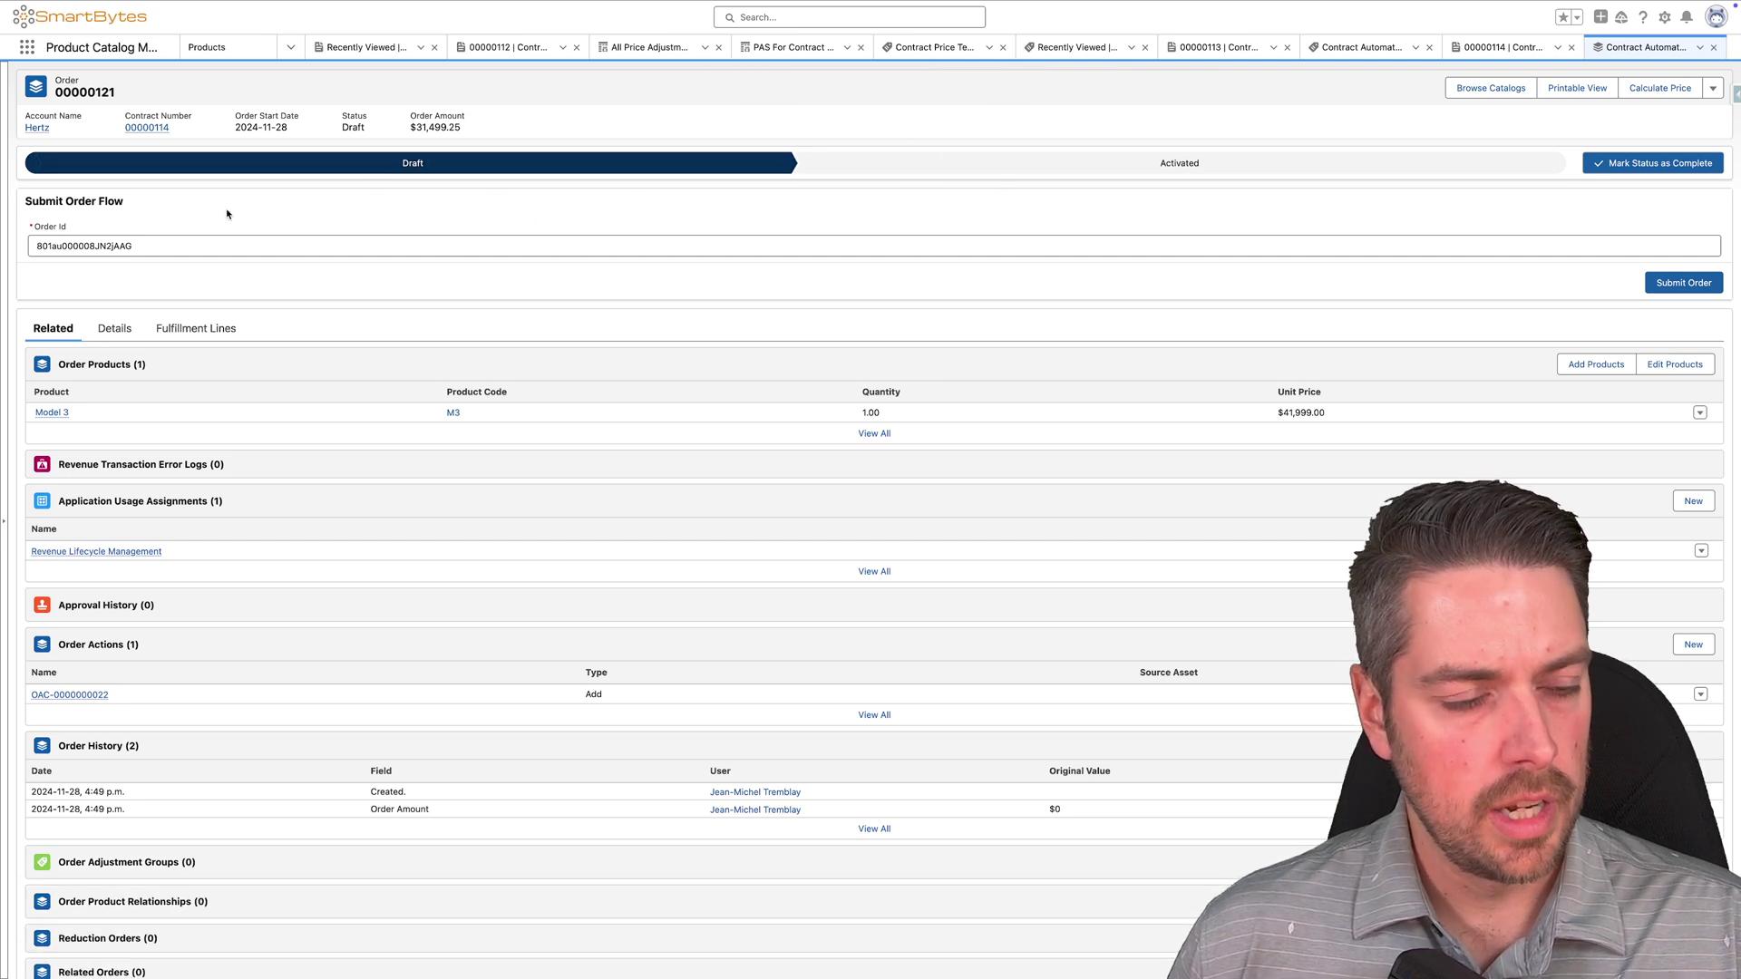
# Check the contract number in the order's details and set the order's status to Activated
pyautogui.click(117, 328)
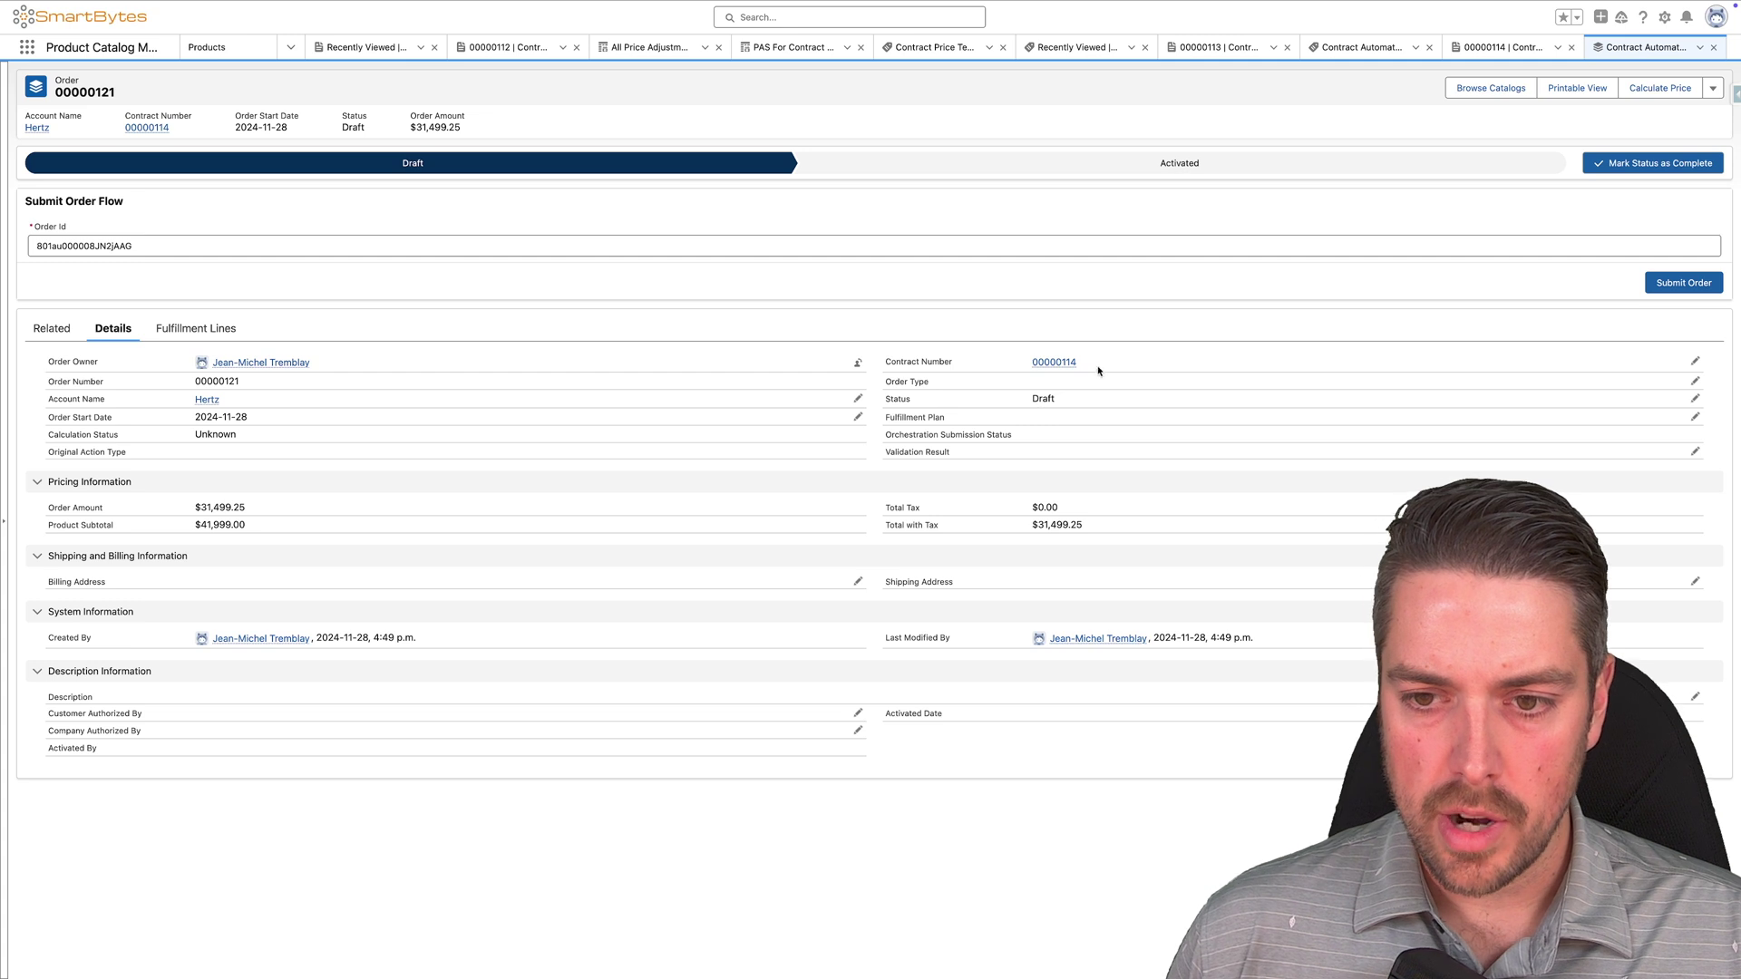
pyautogui.moveTo(1079, 363); pyautogui.dragTo(1025, 365)
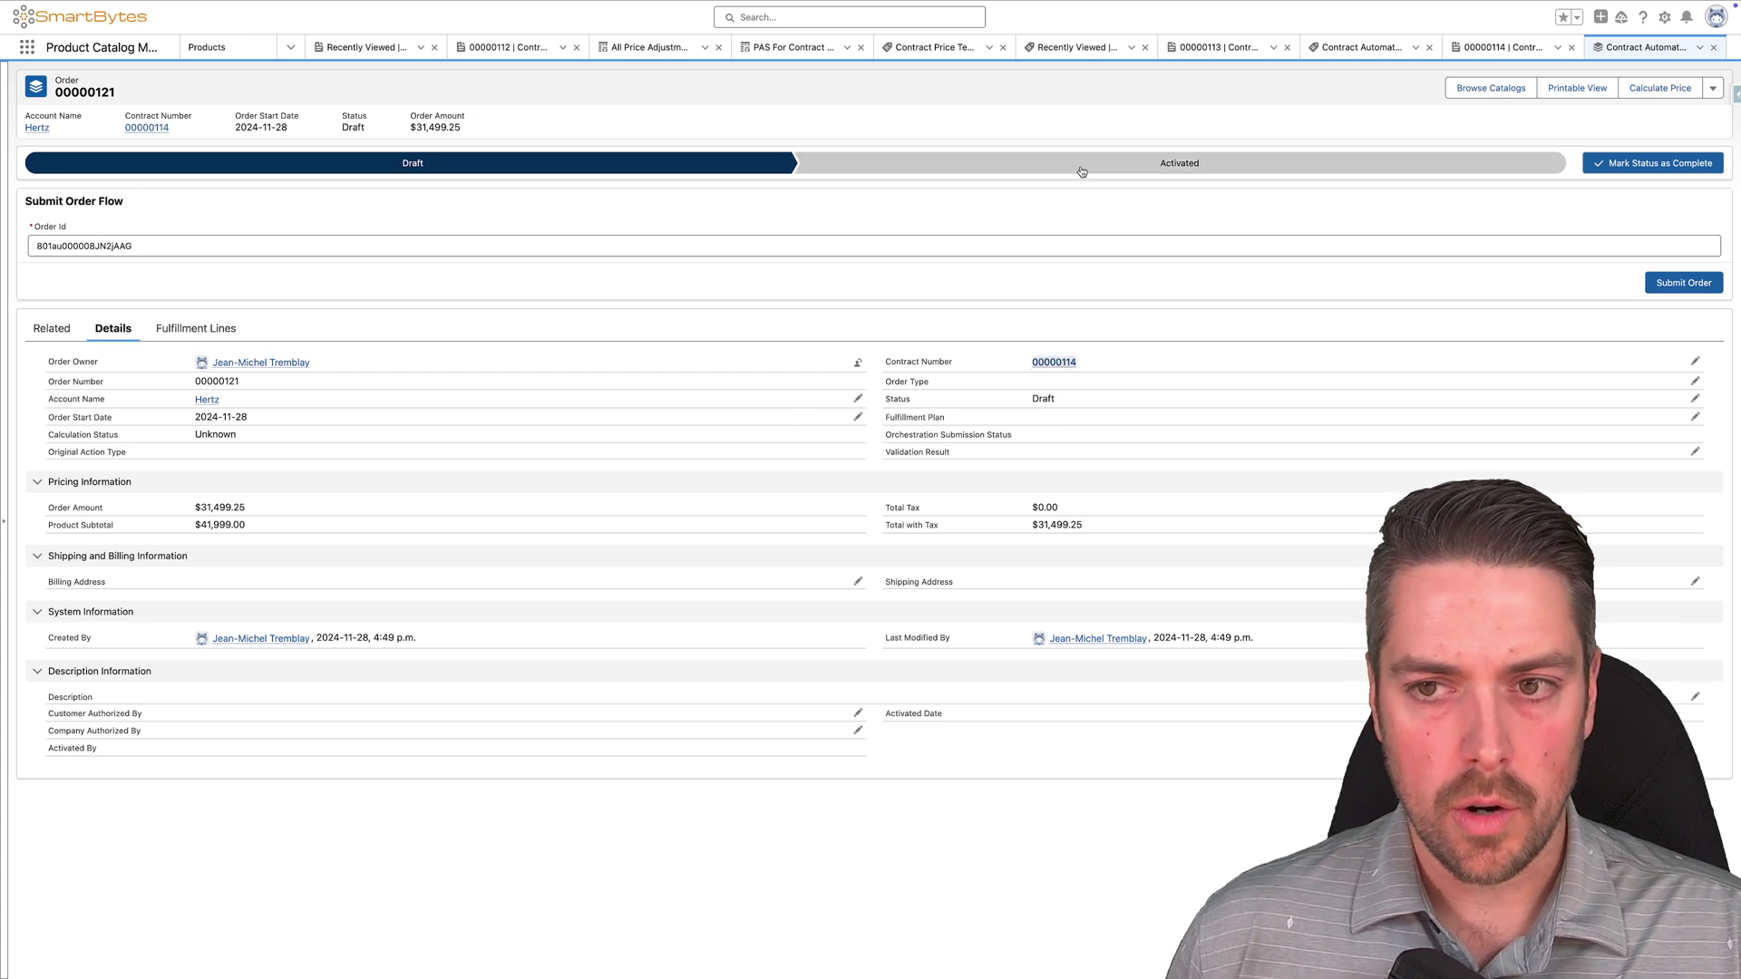
pyautogui.click(1148, 165)
pyautogui.click(1634, 163)
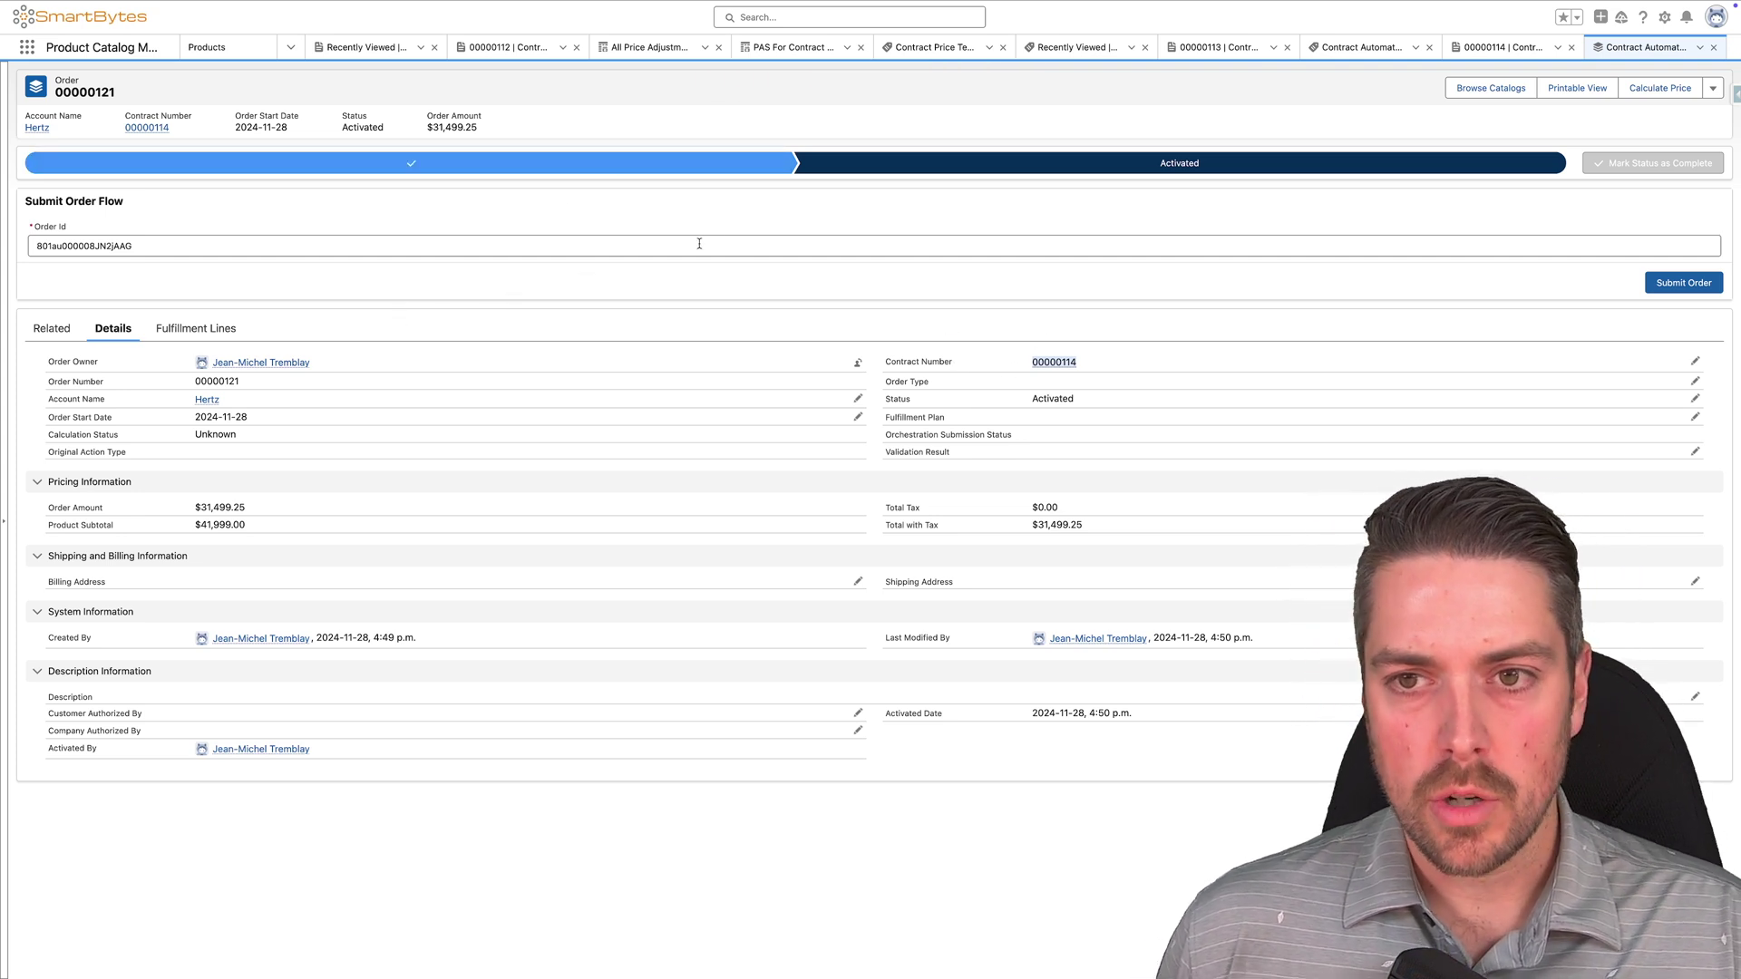
# Return to the activated contract and review its managed assets
pyautogui.click(1479, 55)
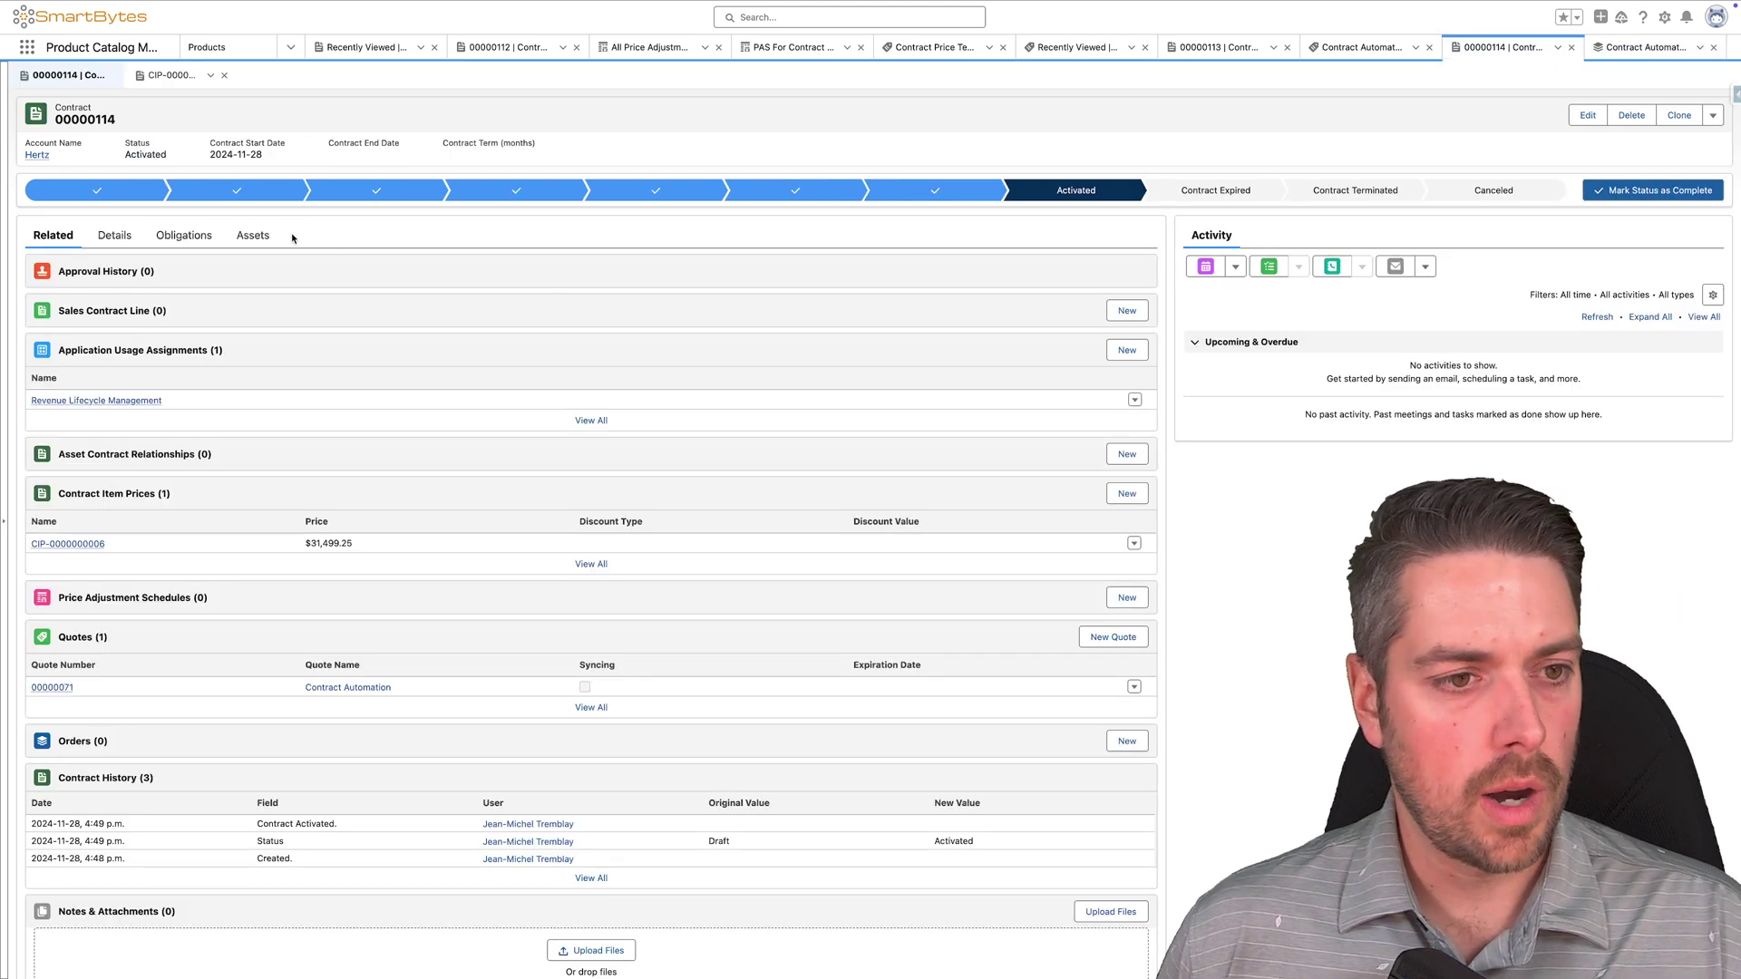
pyautogui.click(246, 236)
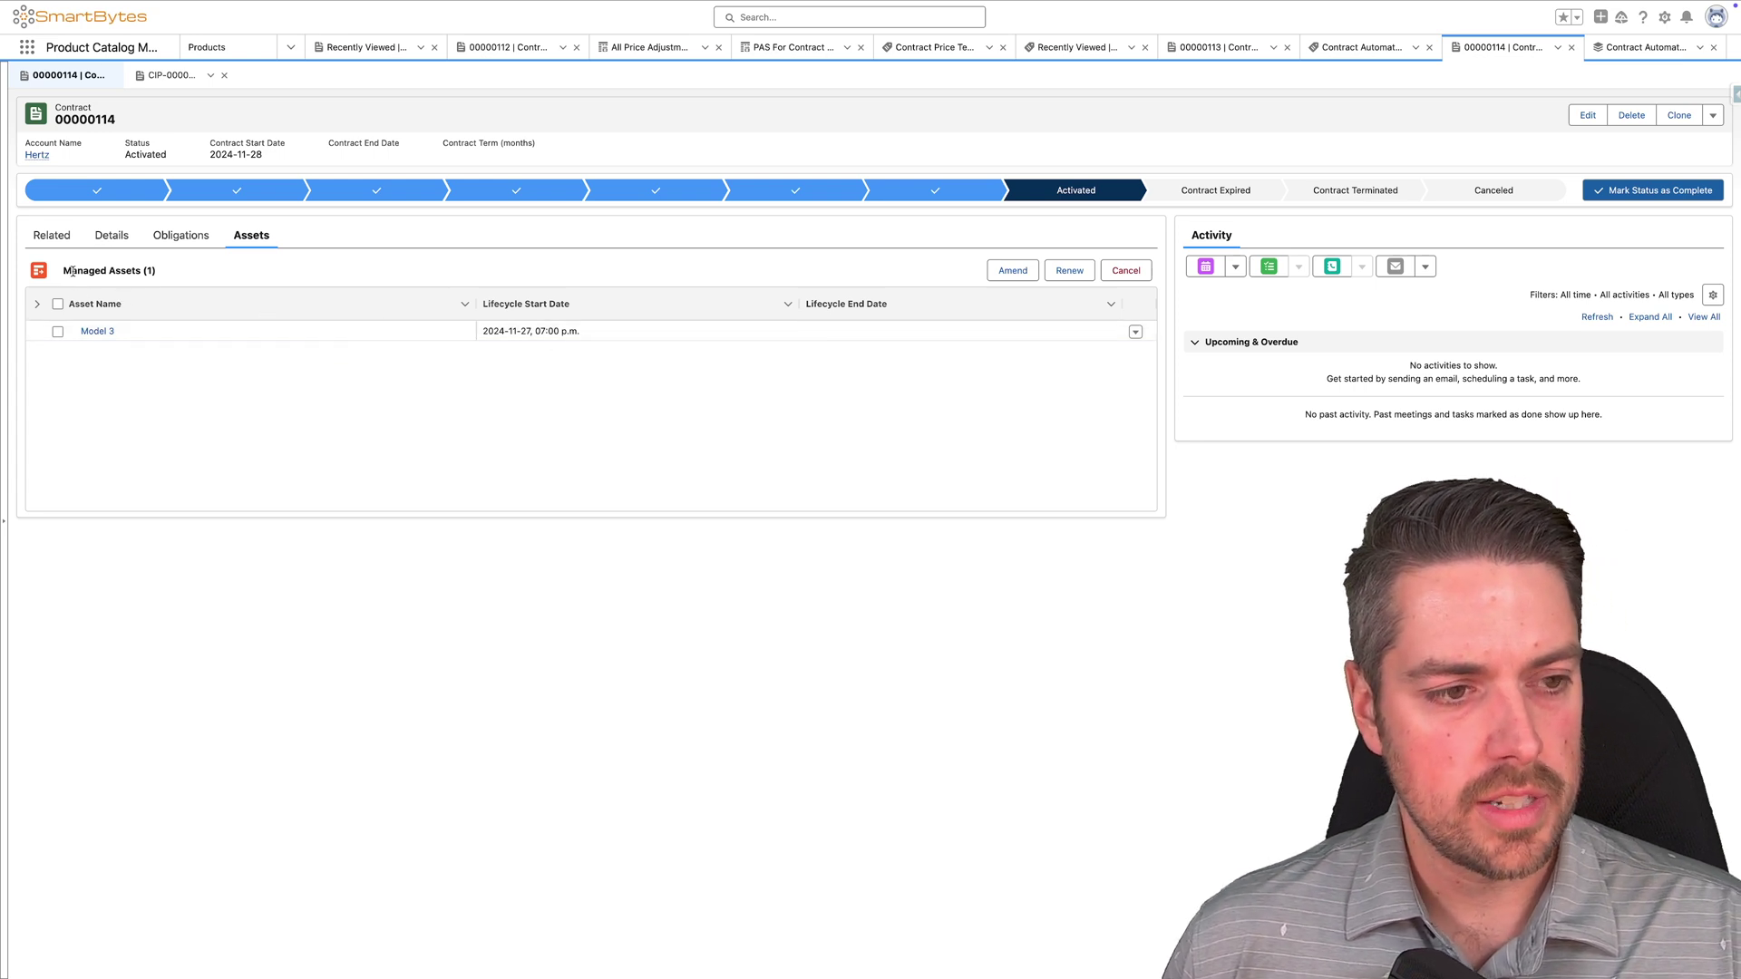
pyautogui.moveTo(62, 272); pyautogui.dragTo(166, 275)
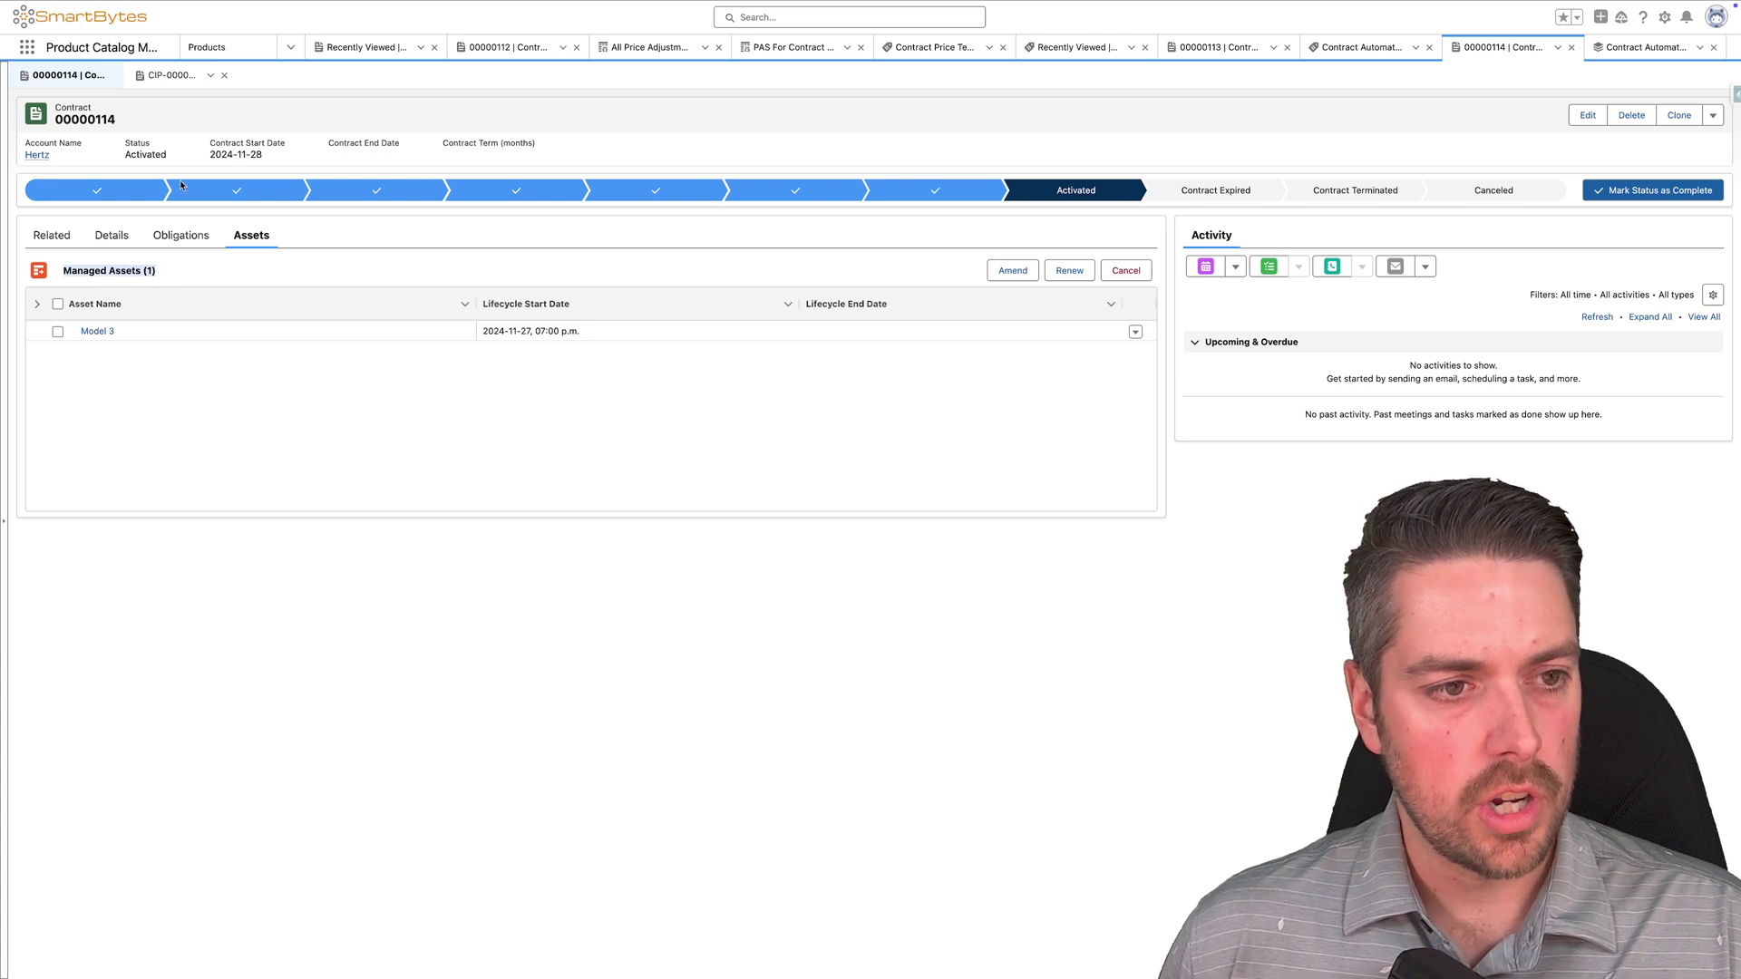